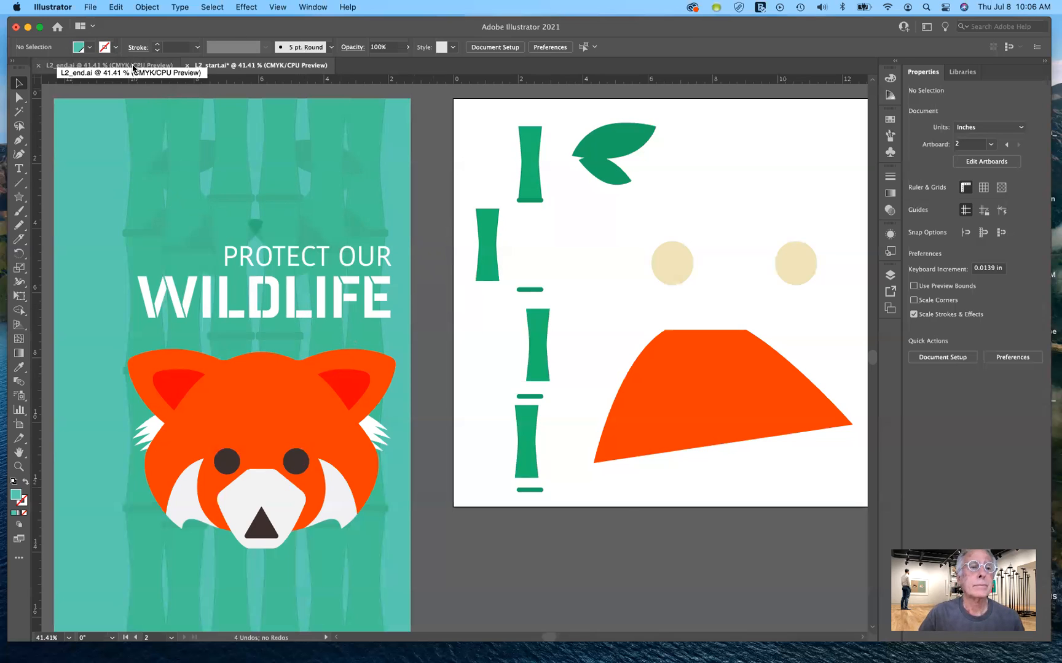
# - View the finished poster in L2_end.ai for reference and return to L2_start.ai
pyautogui.click(133, 68)
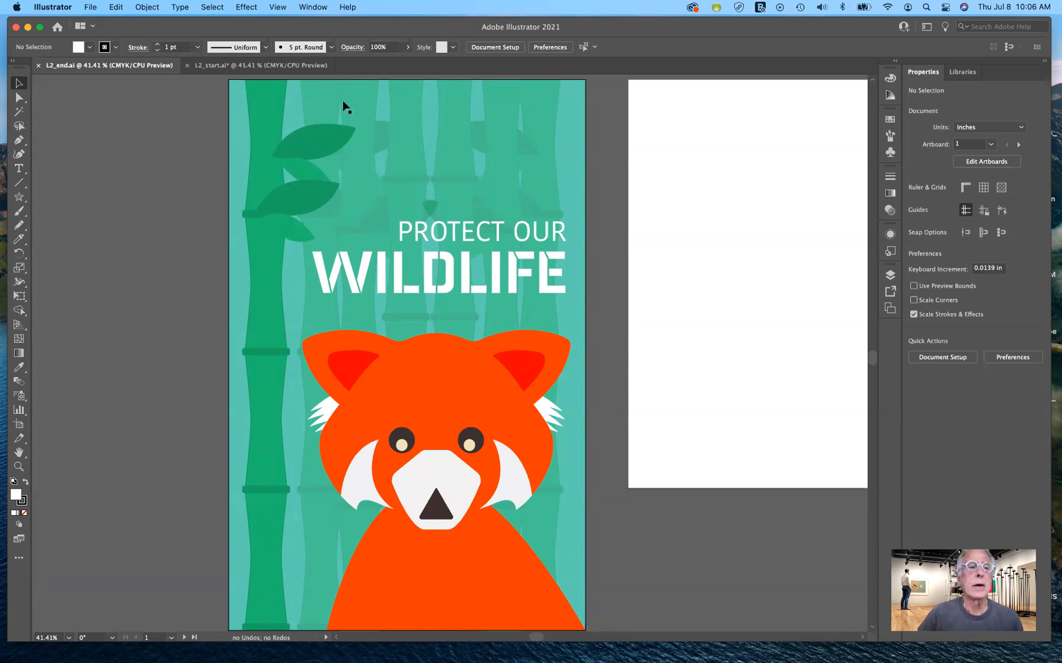
pyautogui.click(254, 65)
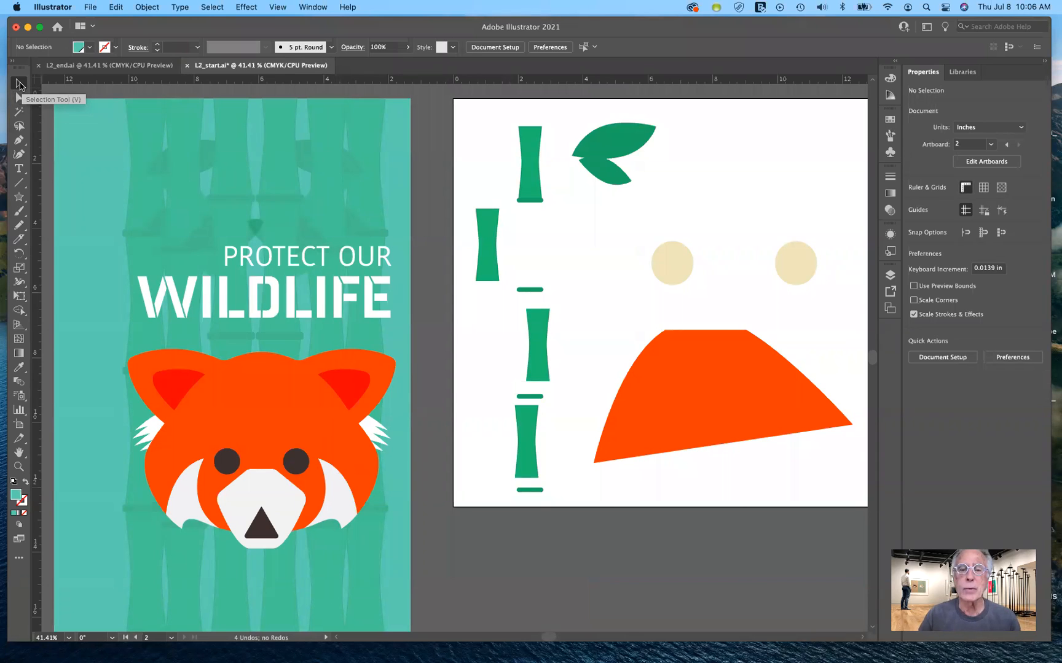
# - Select the left beige circle and the right beige circle individually, then clear the selection
pyautogui.click(673, 278)
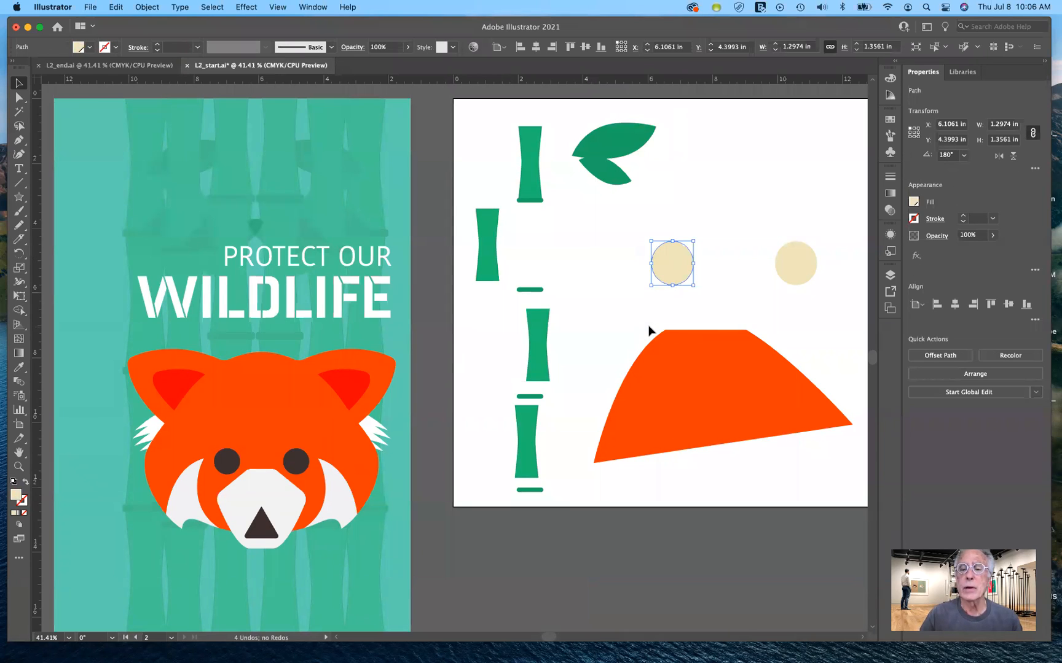
pyautogui.click(807, 273)
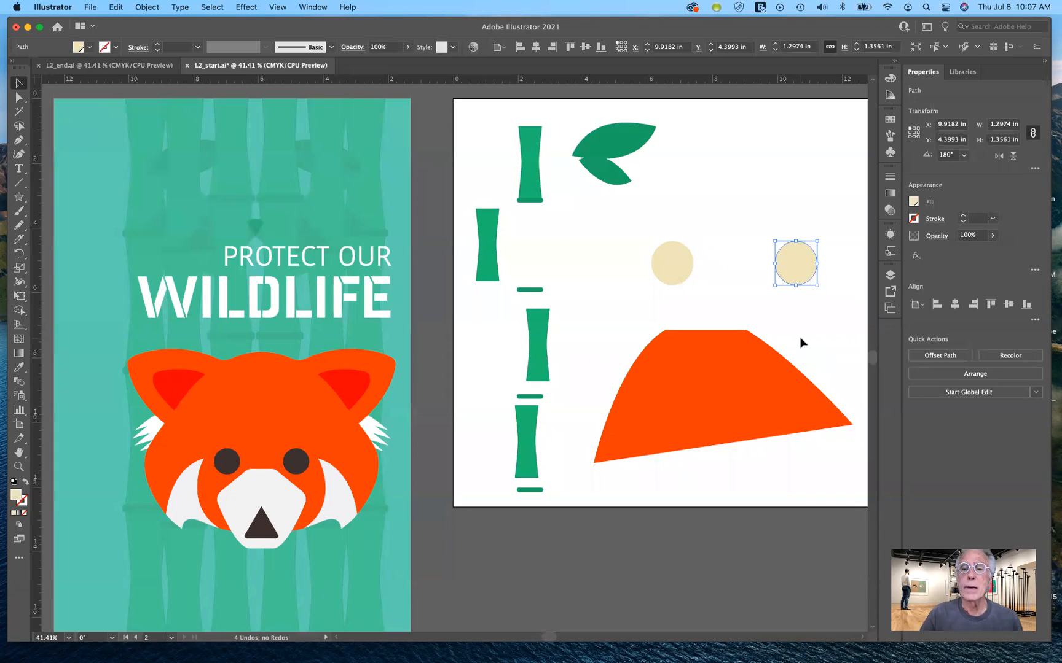
pyautogui.click(732, 311)
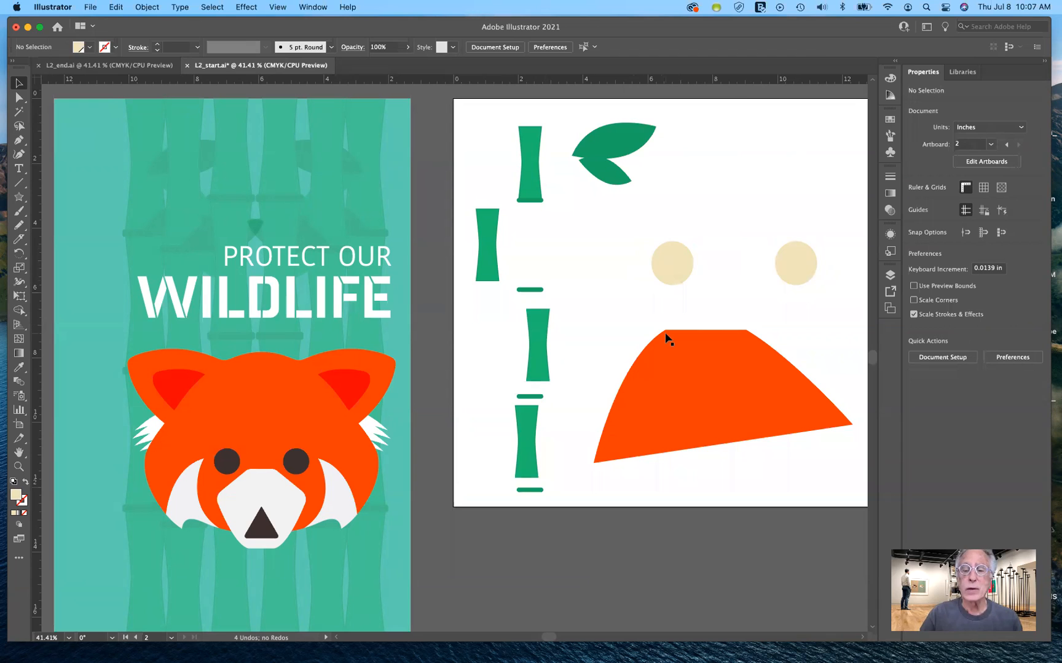
# - Select both beige circles together, first by adding one to the other and again with a marquee, clearing the selection each time
pyautogui.click(675, 281)
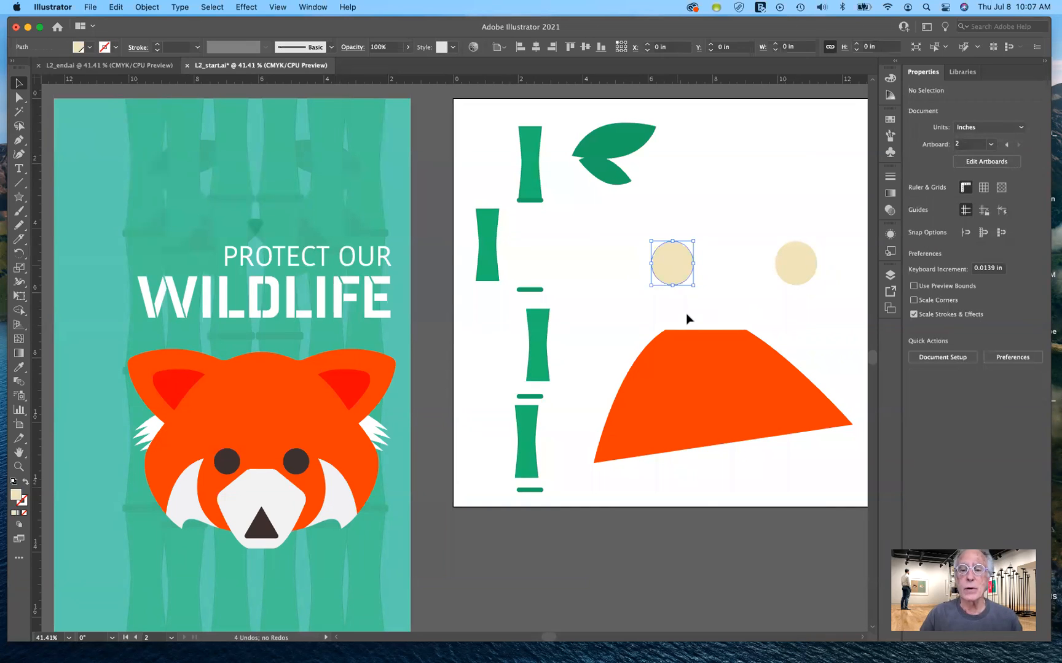
pyautogui.keyDown('shift'); pyautogui.click(788, 276); pyautogui.keyUp('shift')
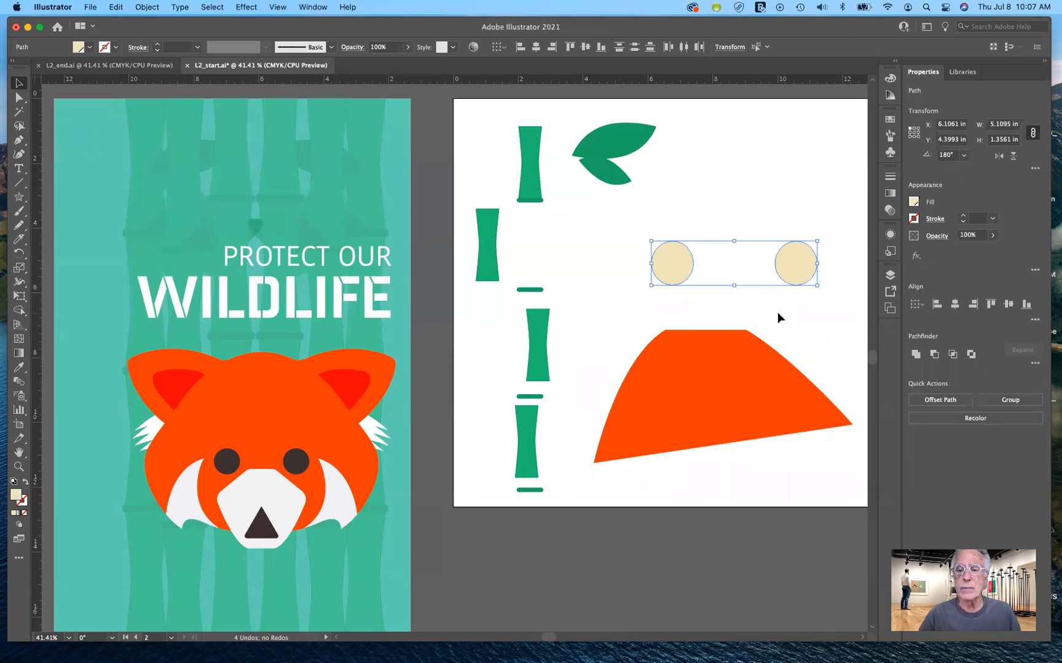
pyautogui.click(777, 316)
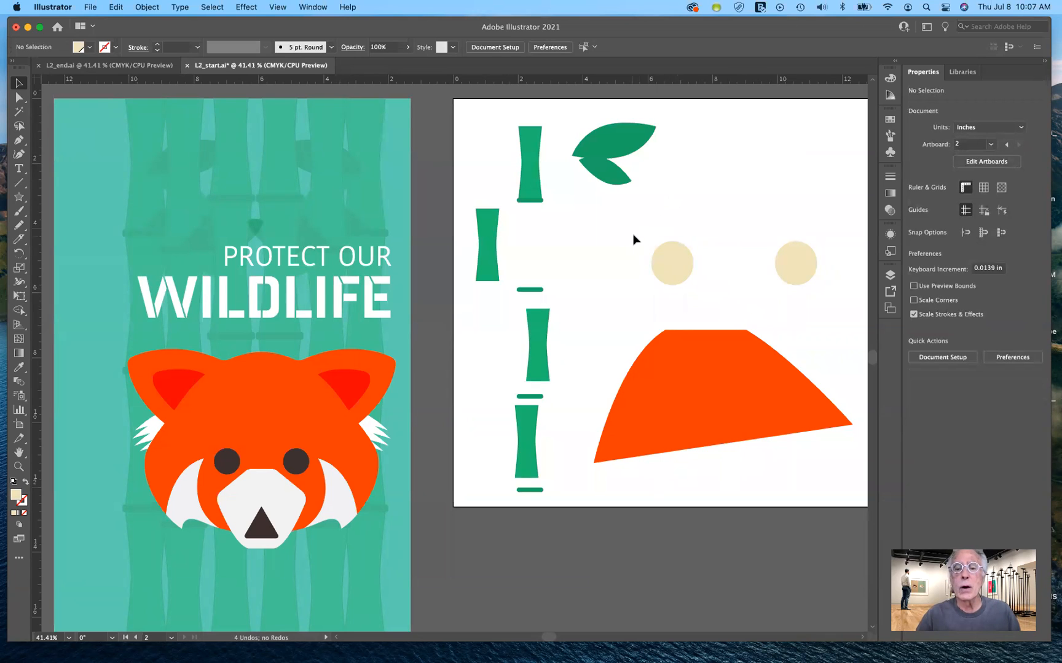
pyautogui.moveTo(637, 227); pyautogui.dragTo(821, 304)
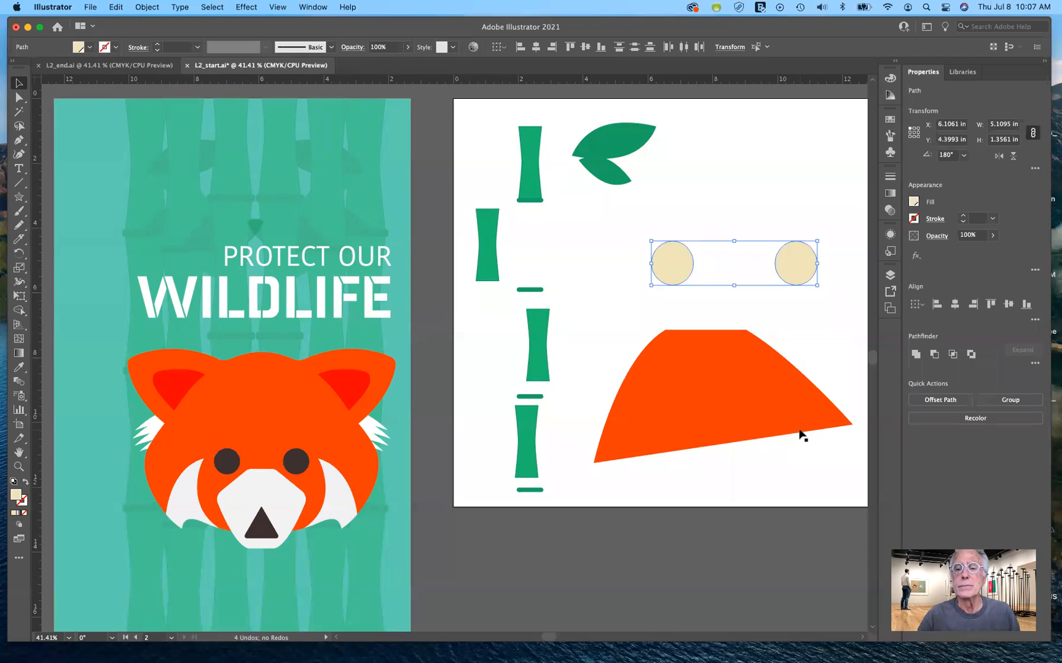
pyautogui.click(696, 280)
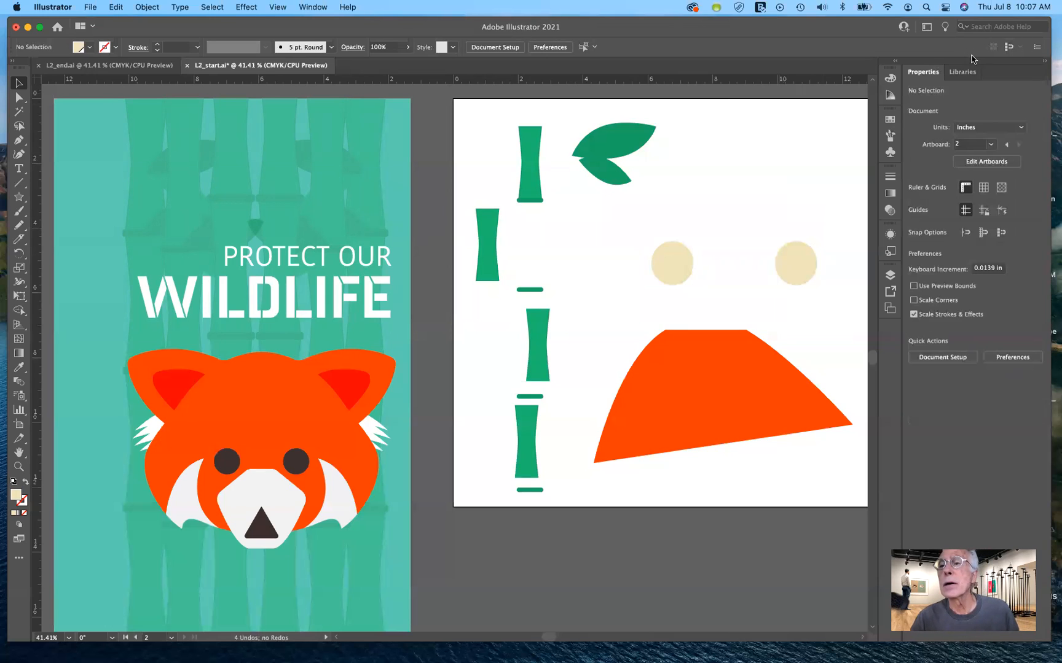
# - Reset the Essentials Classic workspace
pyautogui.click(925, 26)
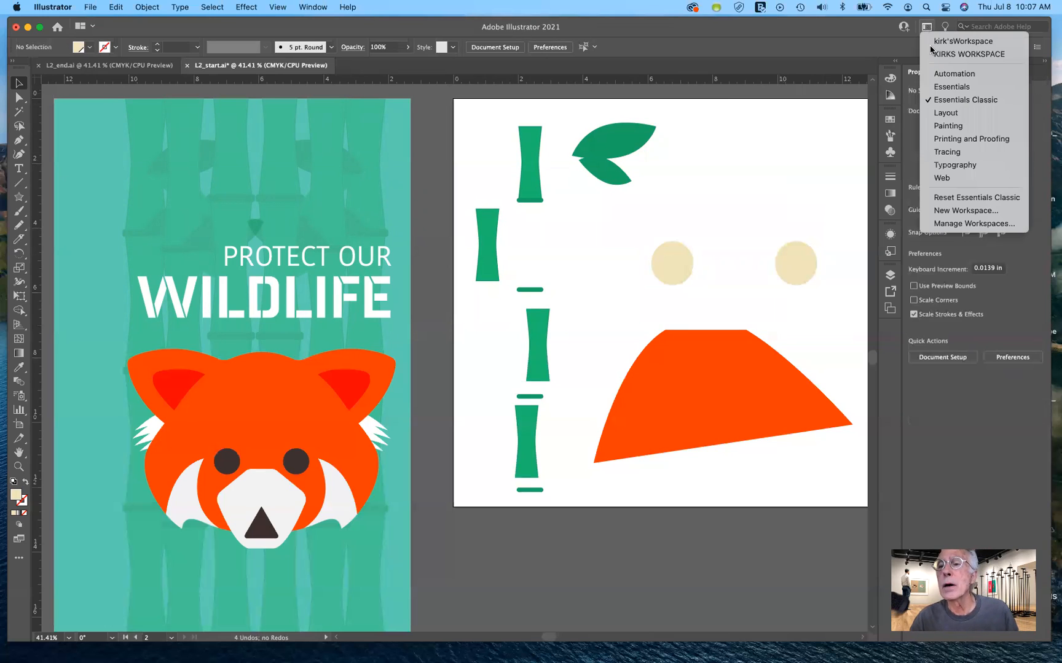
pyautogui.click(948, 198)
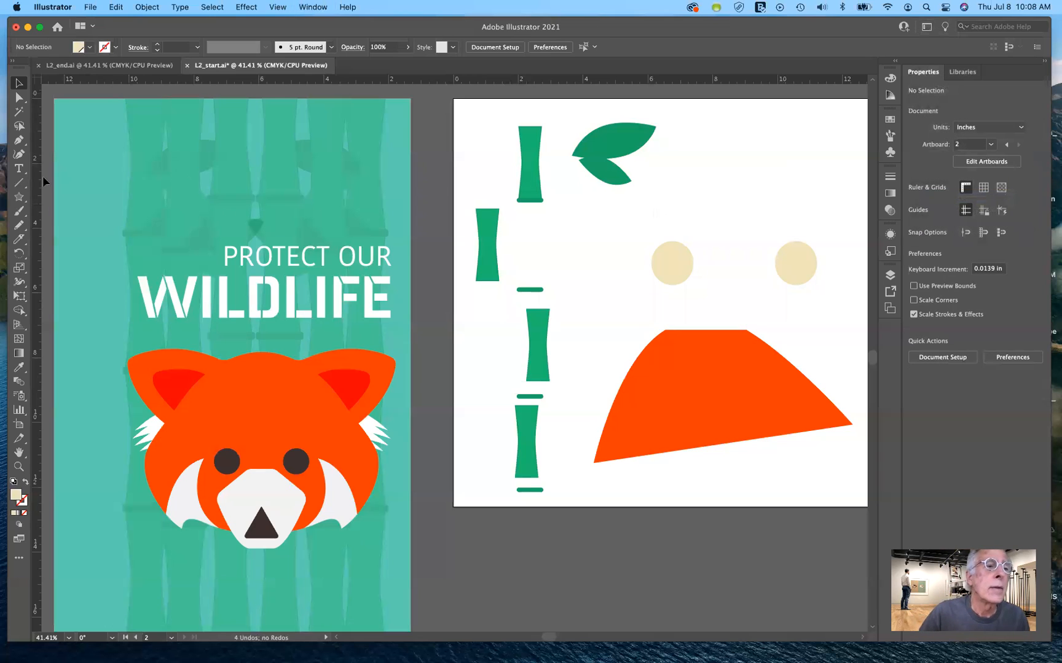
# - Configure the Magic Wand tool to match Stroke Color as well as Fill Color
pyautogui.click(19, 113)
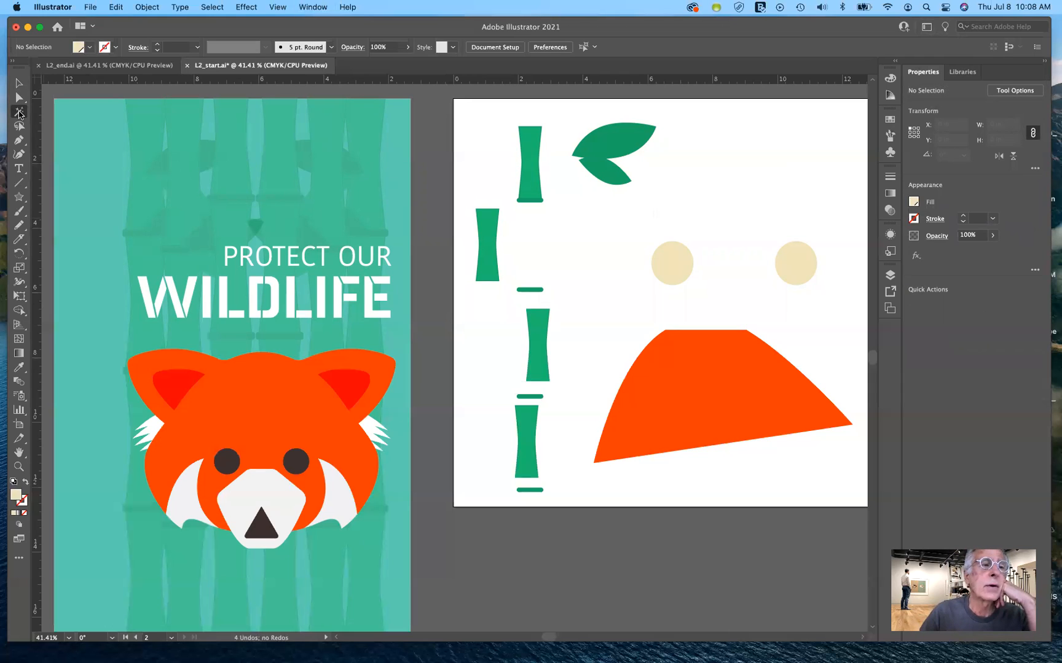
pyautogui.doubleClick(20, 113)
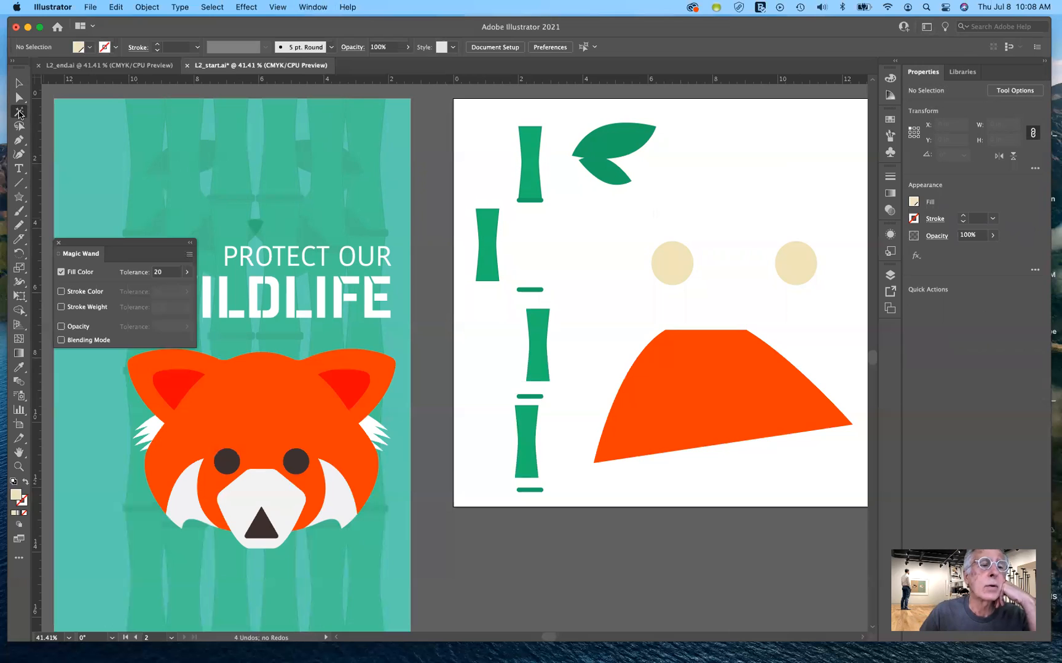
pyautogui.click(61, 292)
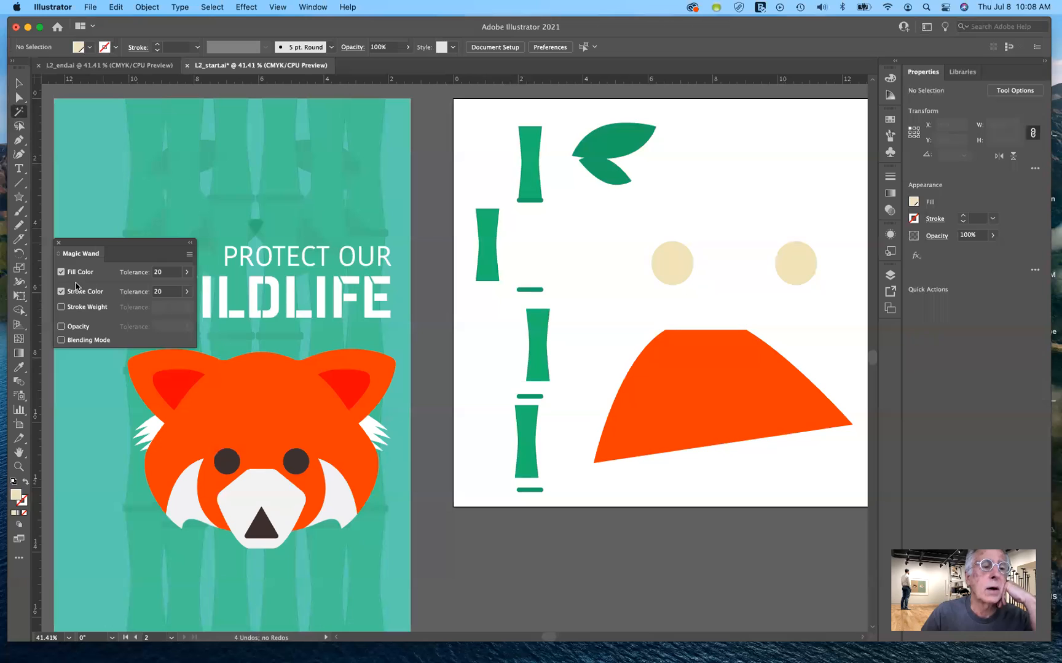
pyautogui.click(59, 243)
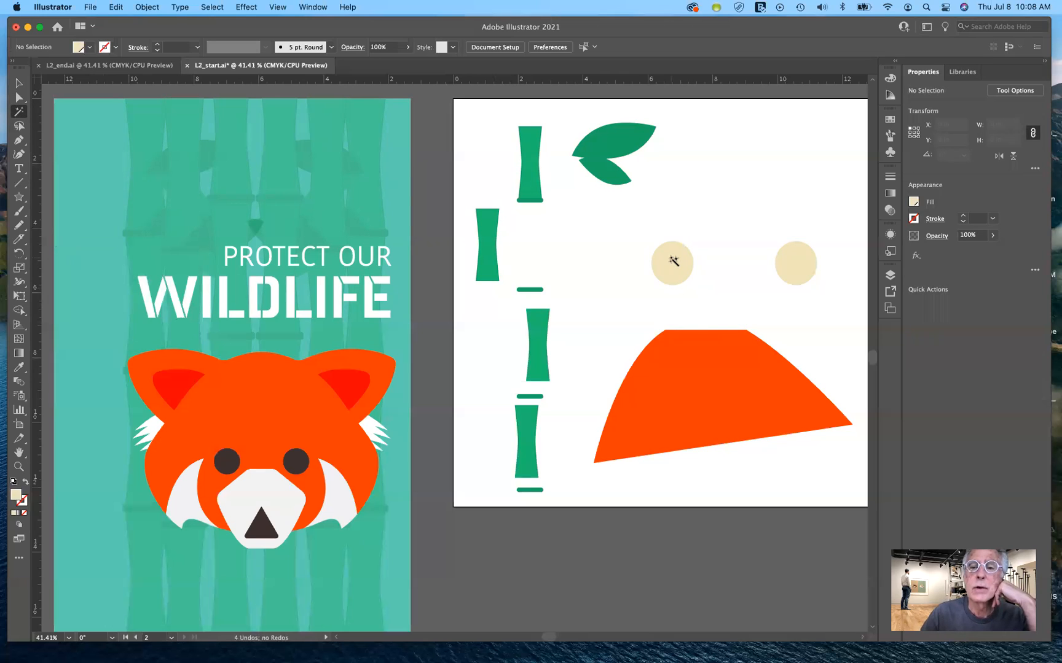
# - Select the matching beige circles by sampling the left one with the Magic Wand, then deselect them
pyautogui.click(673, 261)
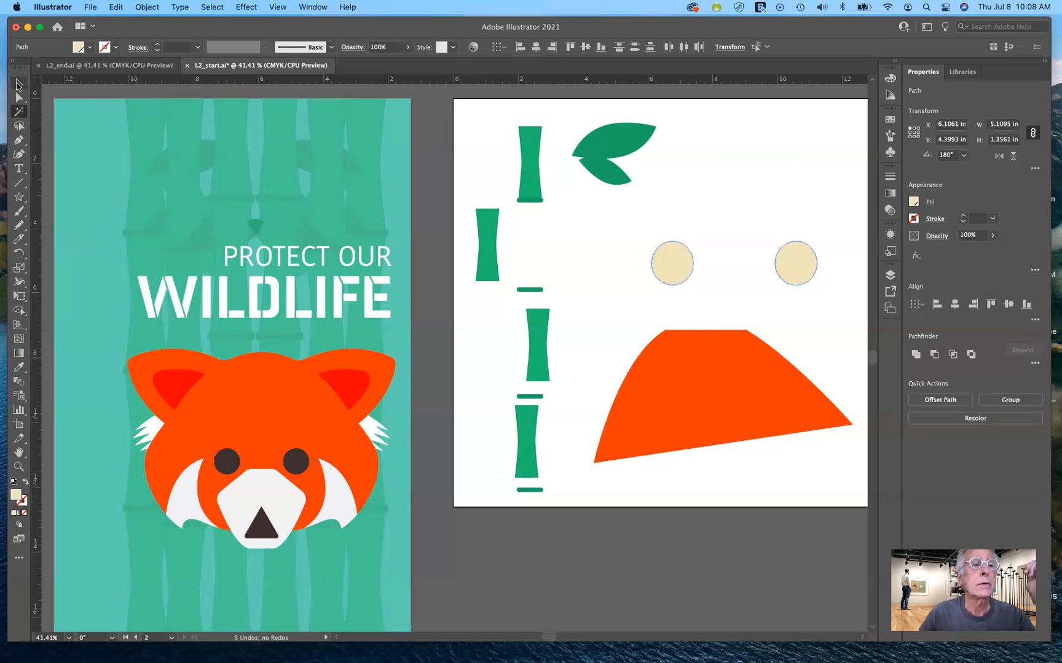
pyautogui.click(18, 84)
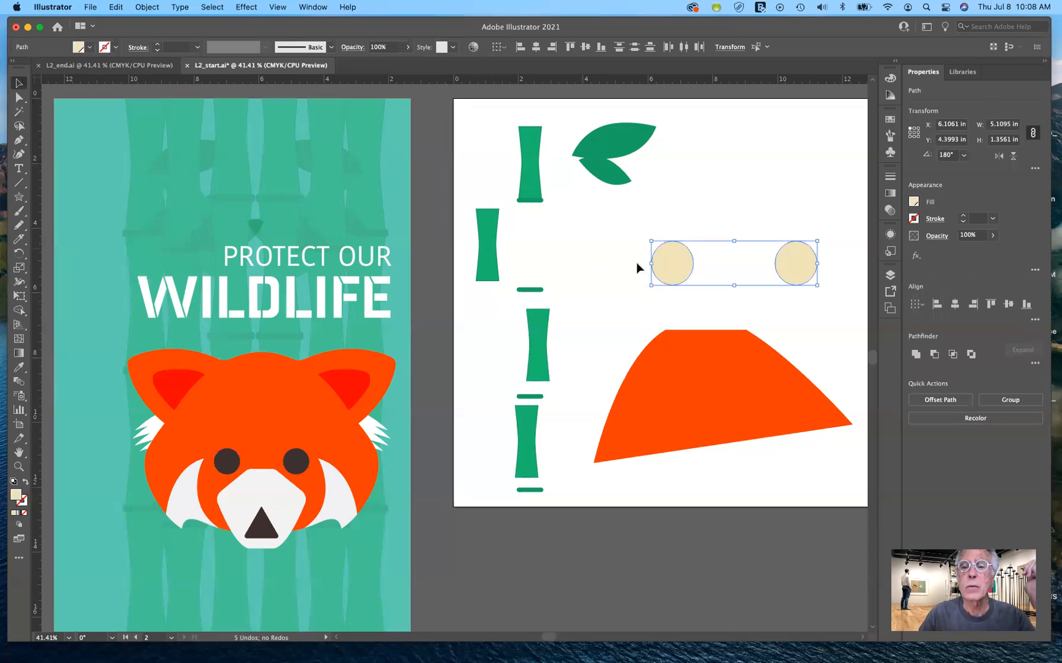
pyautogui.click(717, 278)
# - Give the right beige circle a black 2 pt stroke and deselect it
pyautogui.click(787, 280)
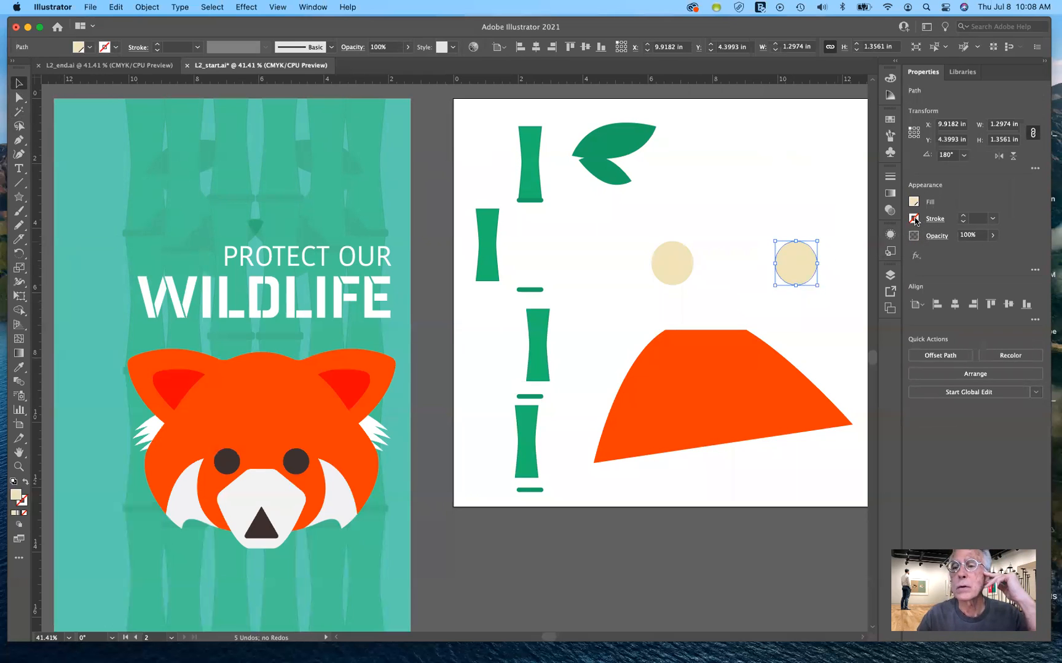
pyautogui.click(914, 219)
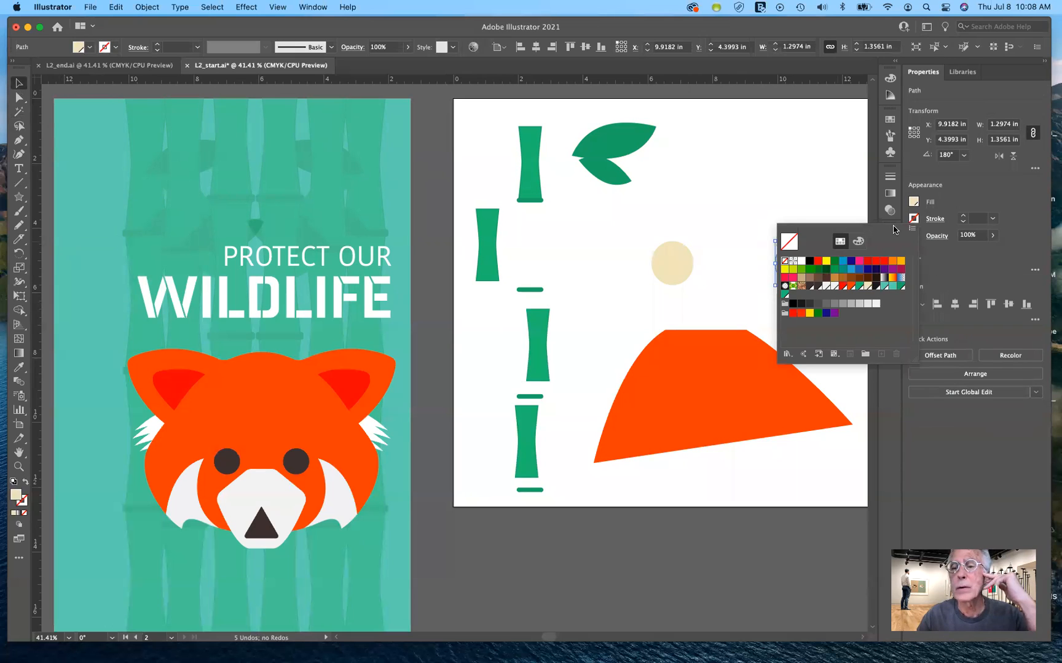
pyautogui.click(810, 262)
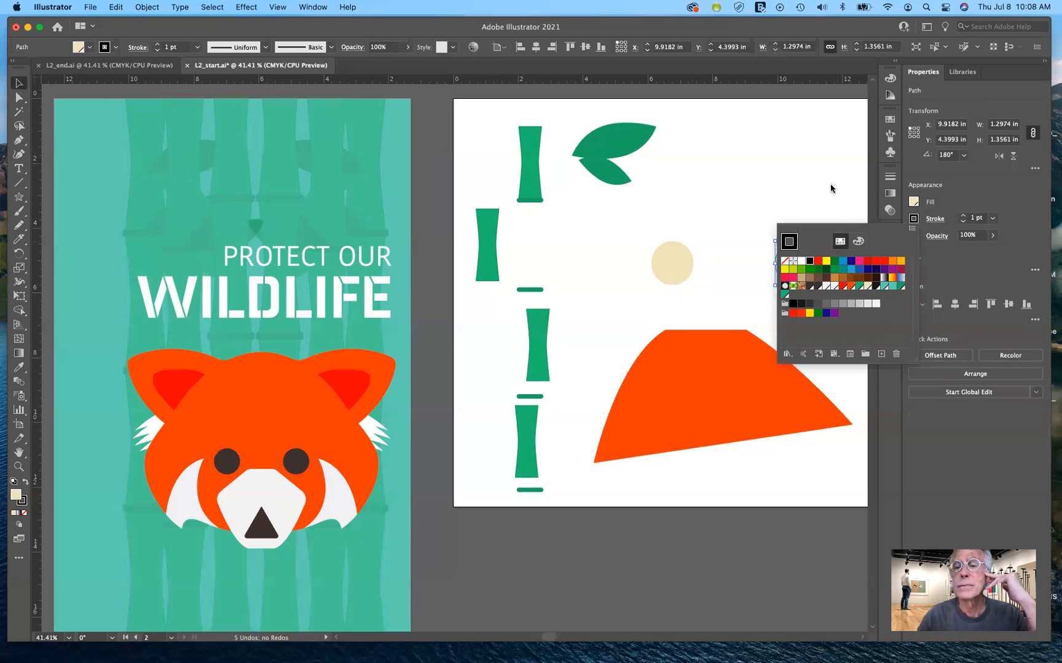
pyautogui.press('Escape')
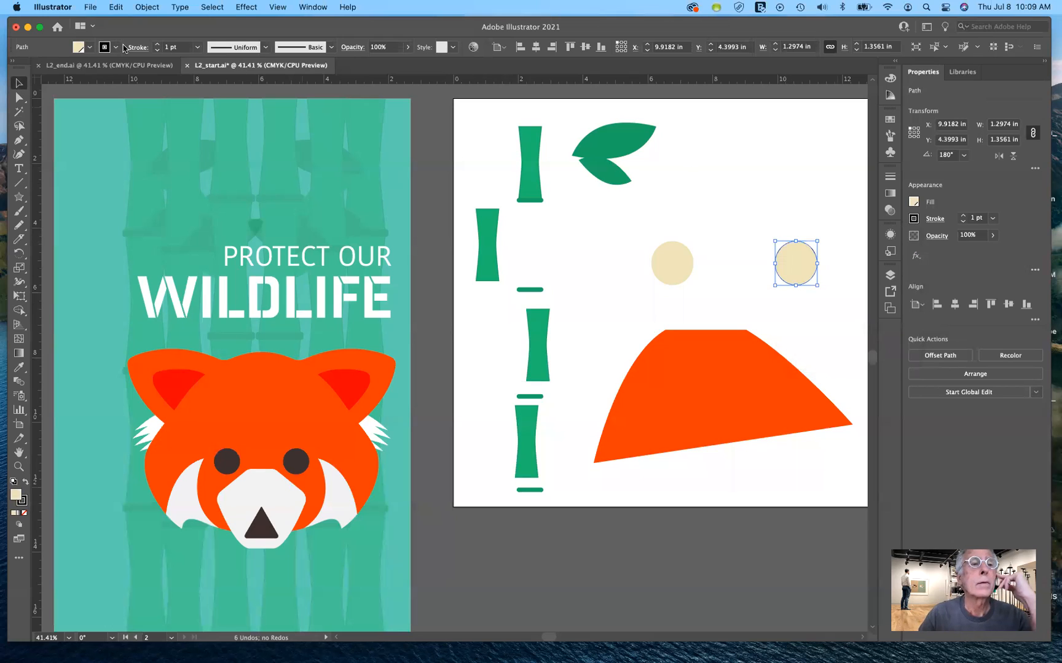
pyautogui.click(158, 45)
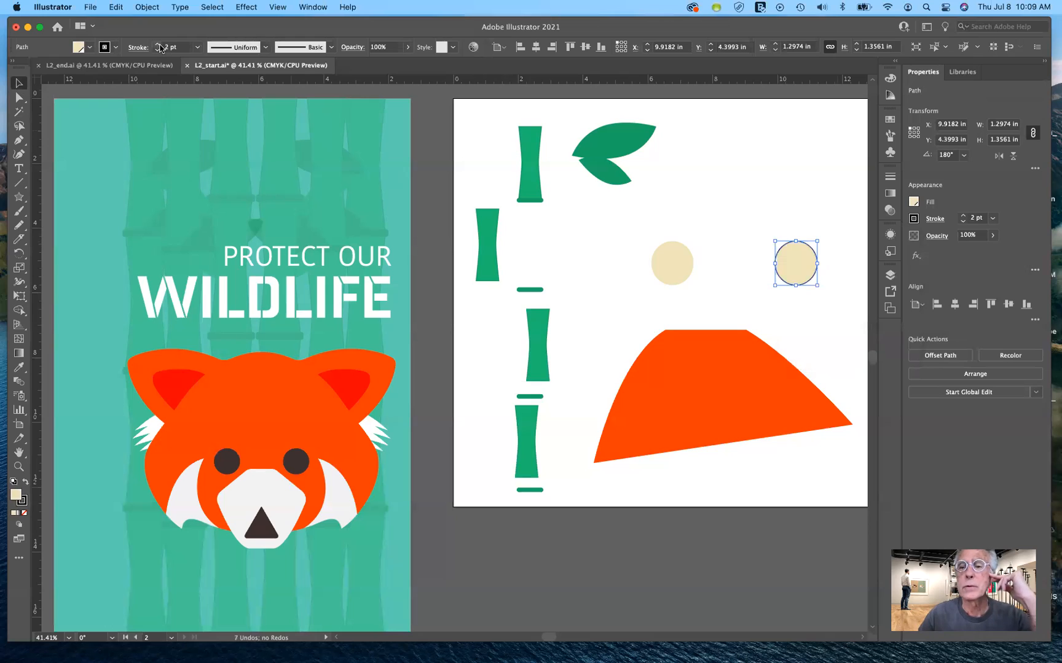
pyautogui.click(736, 274)
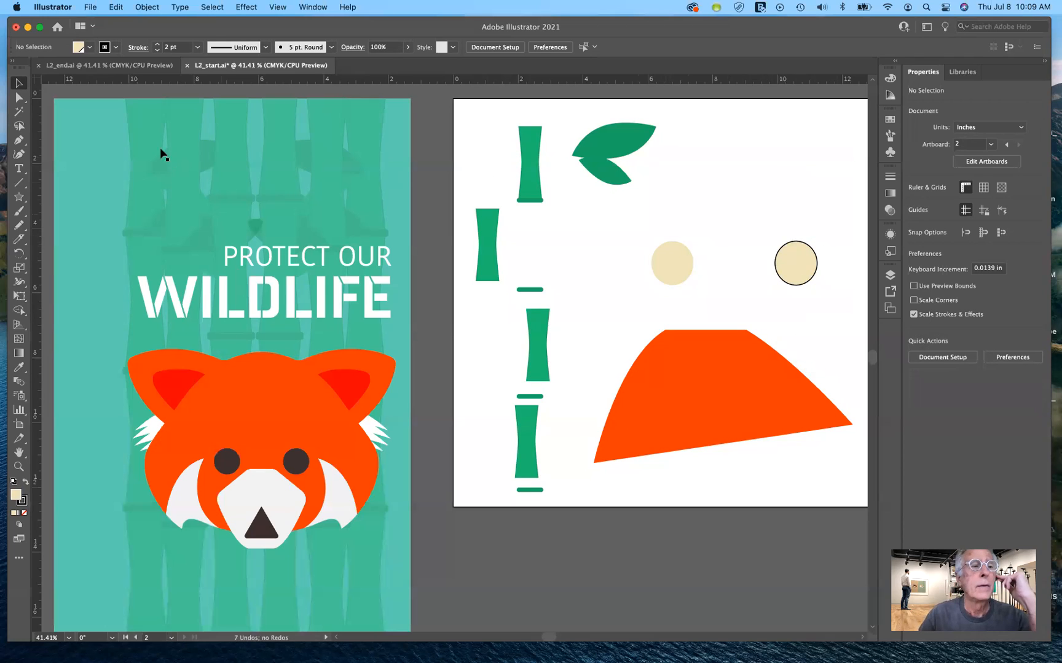
# - Sample the unstroked left beige circle with the Magic Wand to test which objects match
pyautogui.click(19, 113)
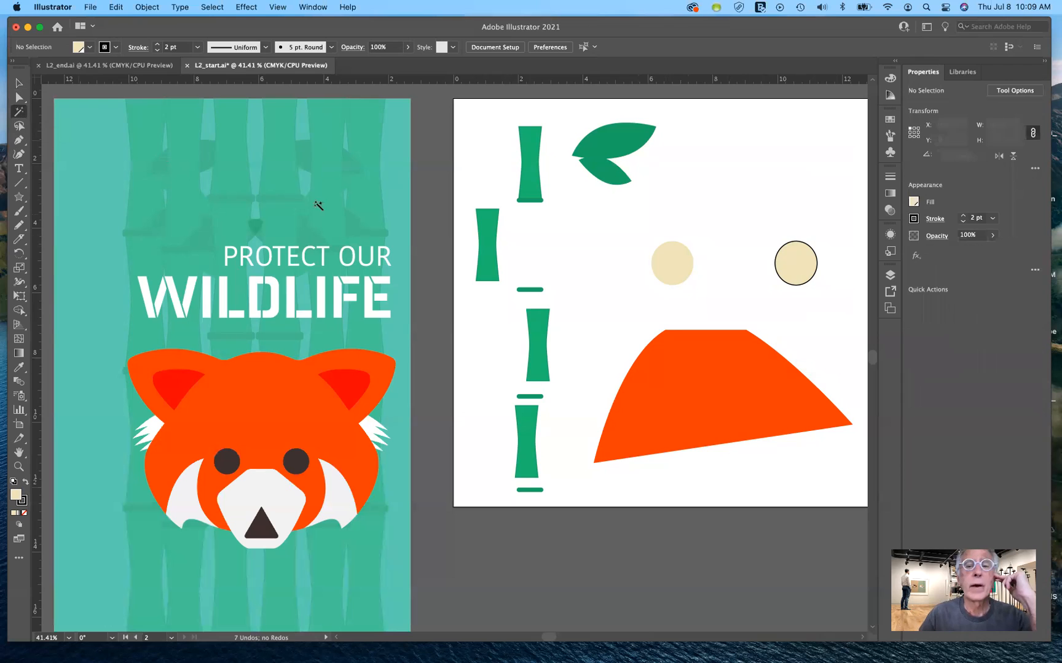
pyautogui.click(673, 268)
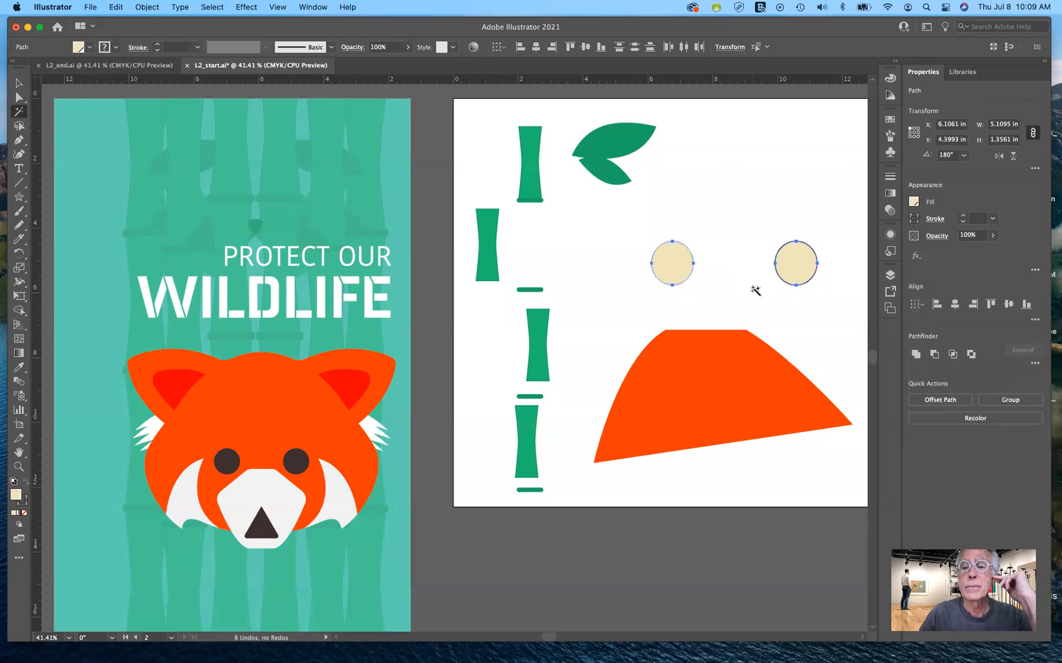
# - Set the Magic Wand's Stroke Color tolerance to 0 and close its options
pyautogui.doubleClick(19, 114)
pyautogui.click(91, 294)
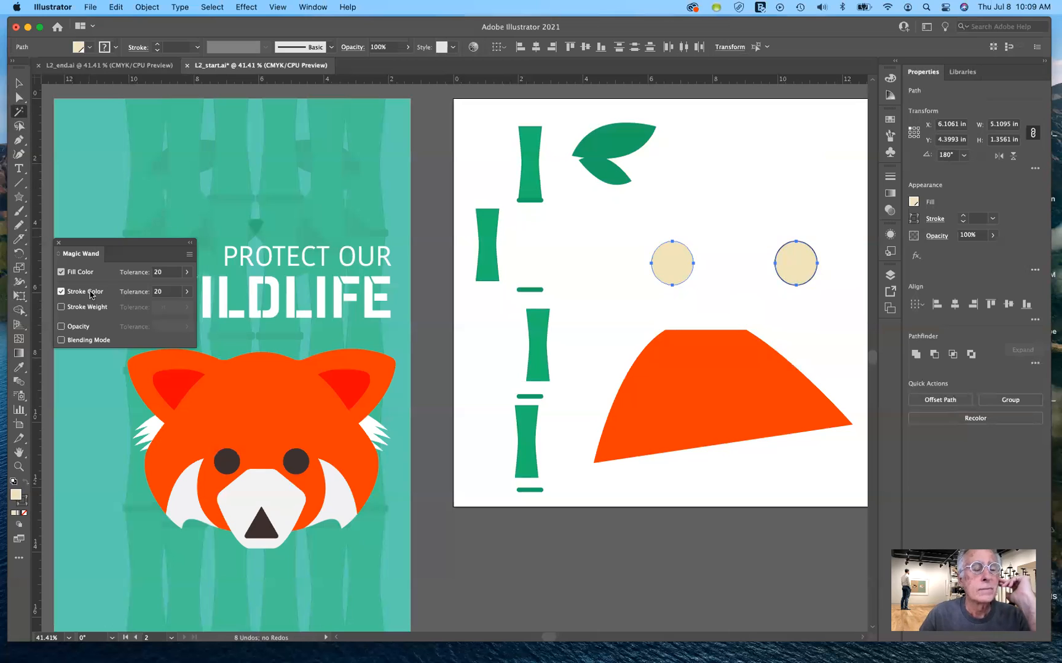
pyautogui.click(188, 293)
pyautogui.moveTo(150, 309); pyautogui.dragTo(134, 308)
pyautogui.click(445, 269)
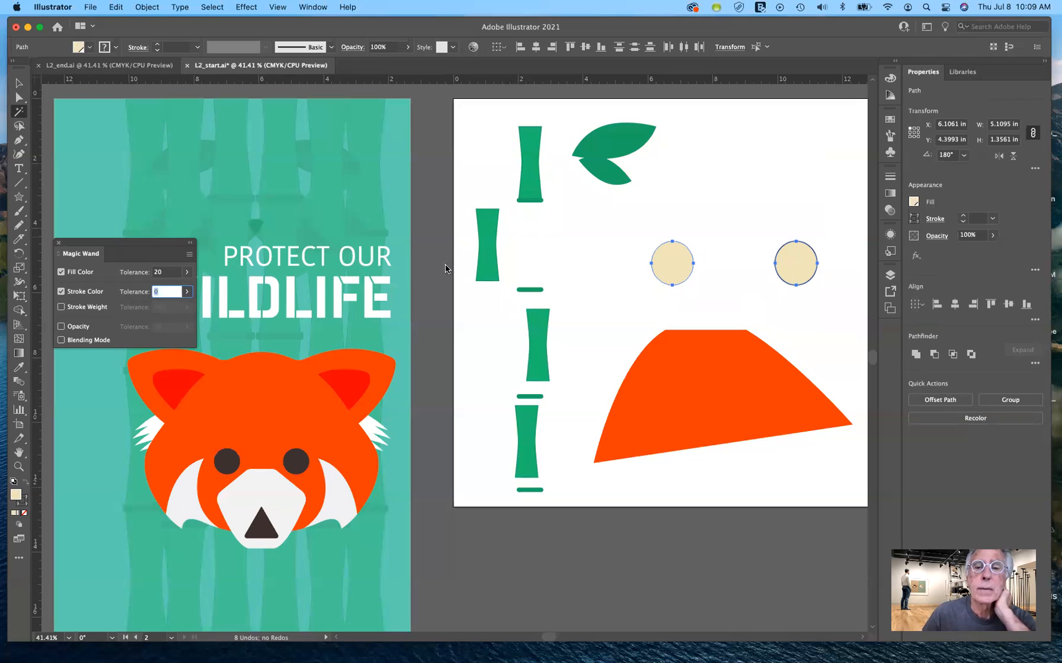
pyautogui.press('Return')
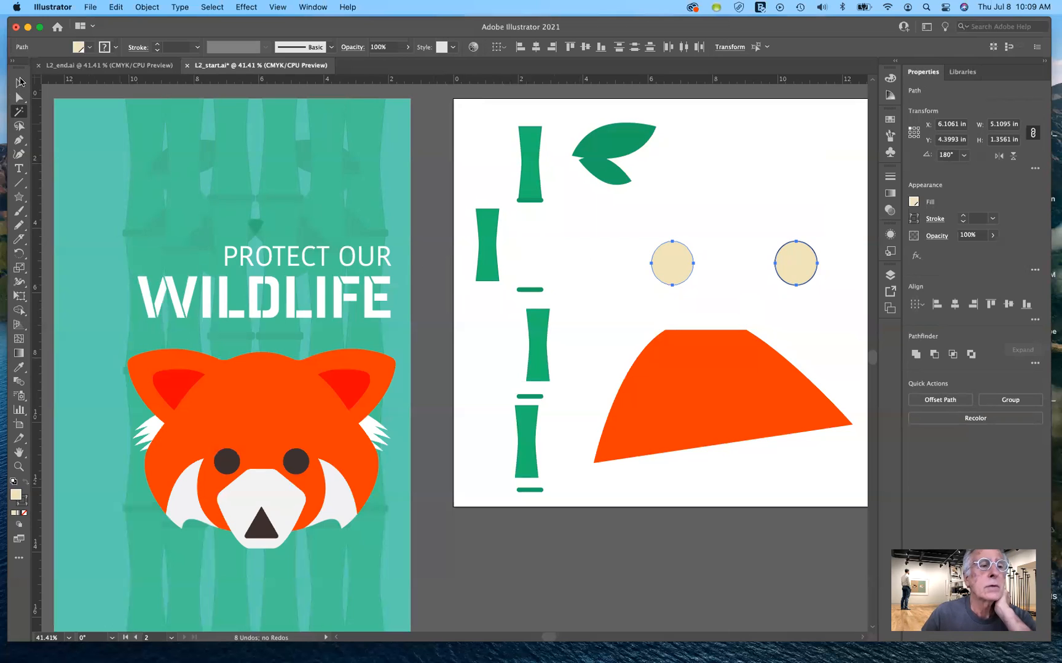
# - Clear the selection, sample the left beige circle again with the Magic Wand, and deselect everything
pyautogui.press('v')
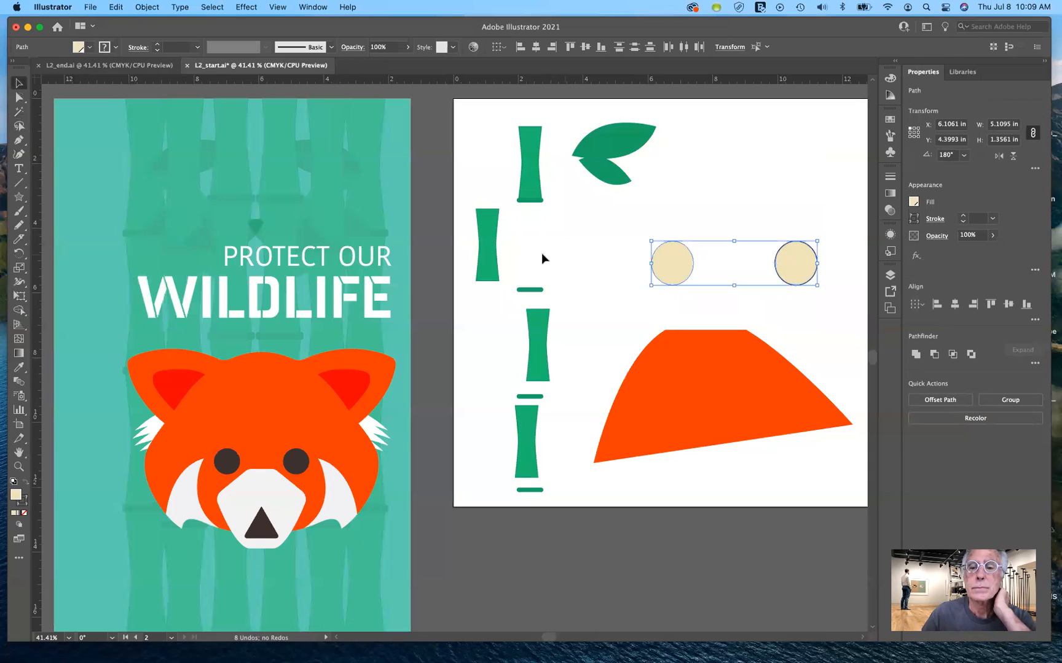
pyautogui.click(571, 258)
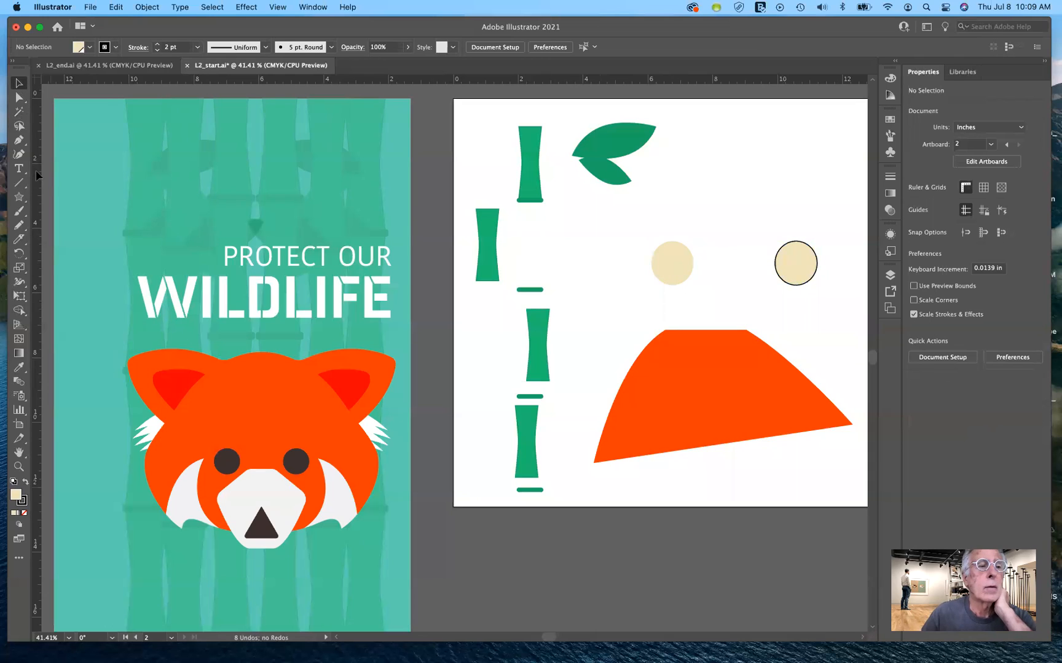
pyautogui.click(19, 112)
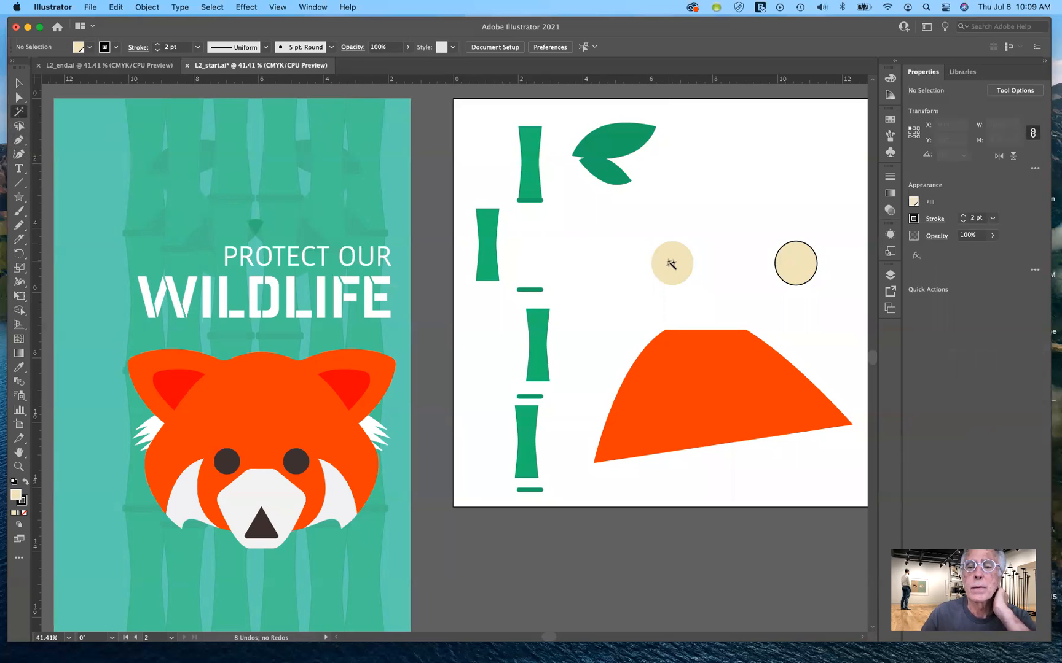
pyautogui.click(670, 264)
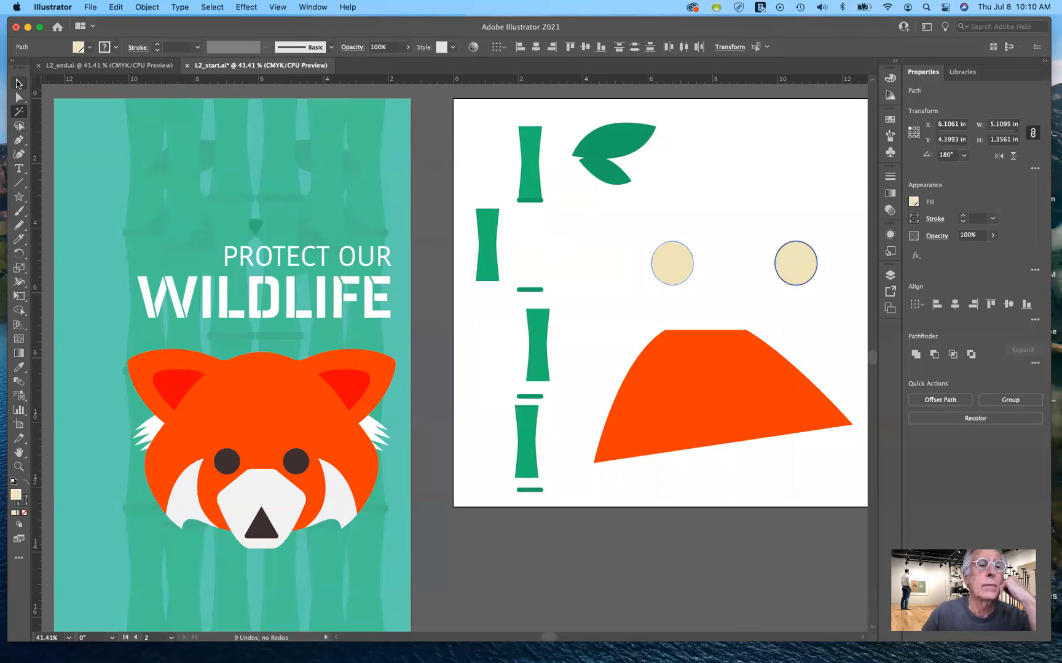
pyautogui.click(17, 83)
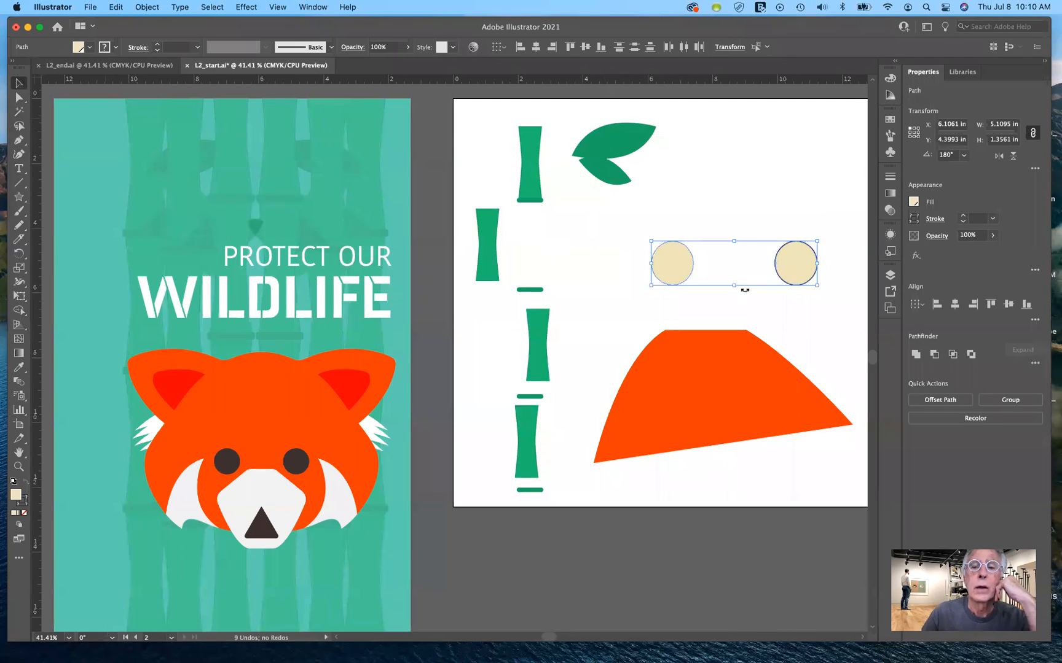
pyautogui.press('super+shift+a')
pyautogui.click(807, 268)
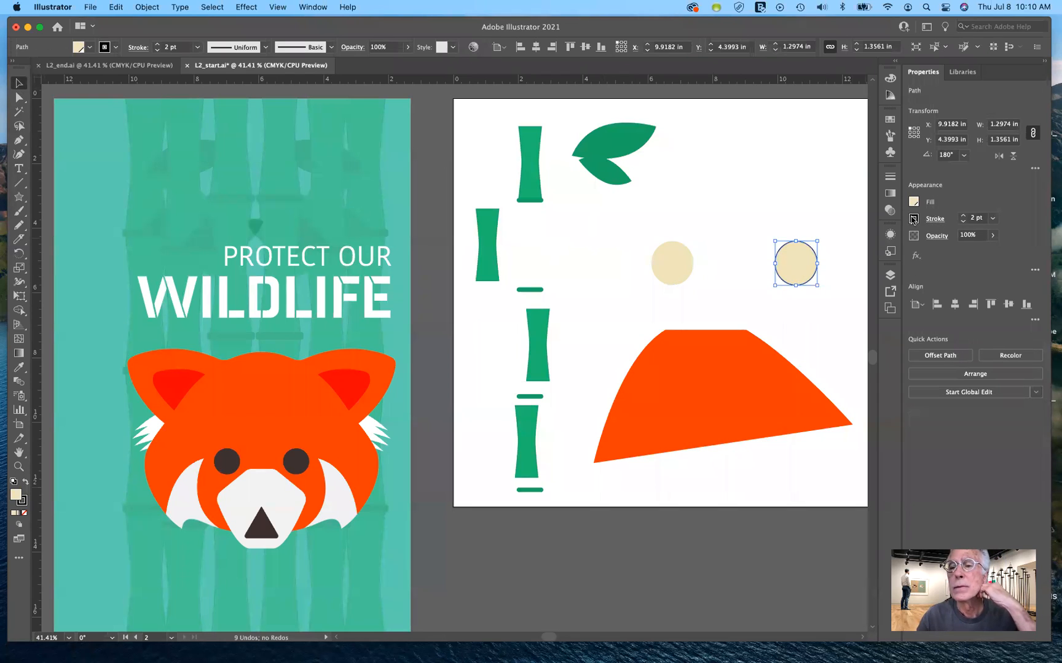
pyautogui.click(913, 220)
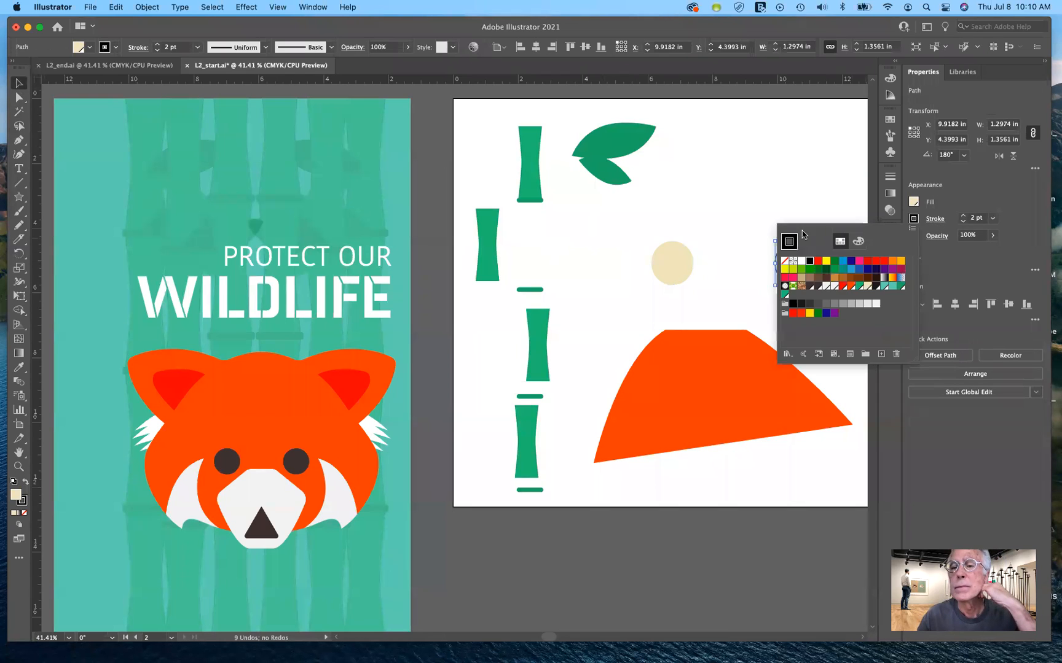
pyautogui.click(836, 181)
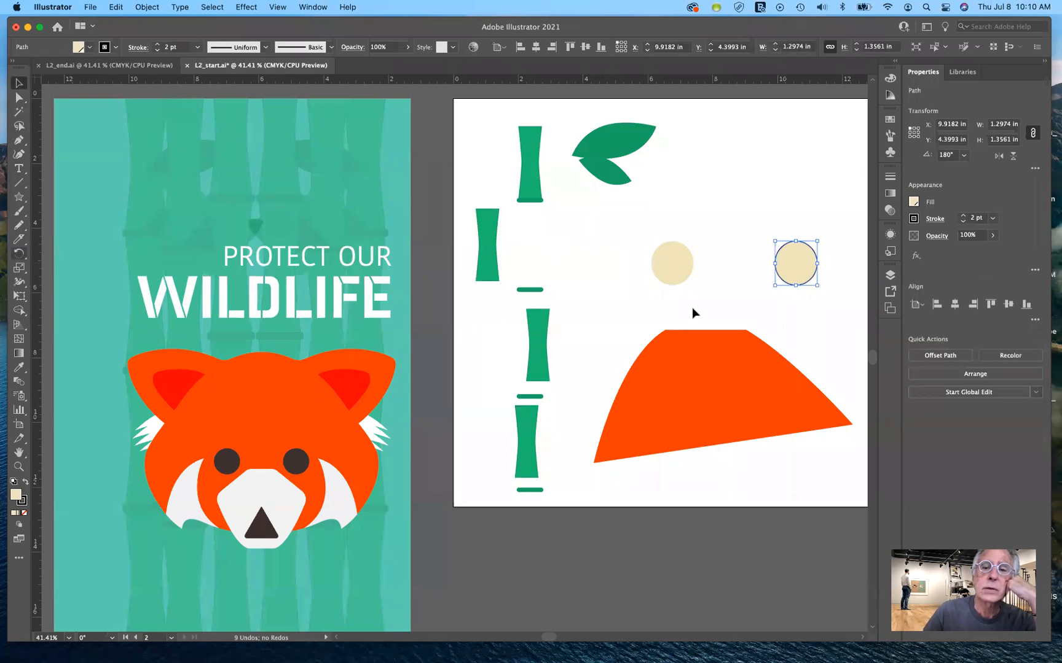
pyautogui.click(599, 280)
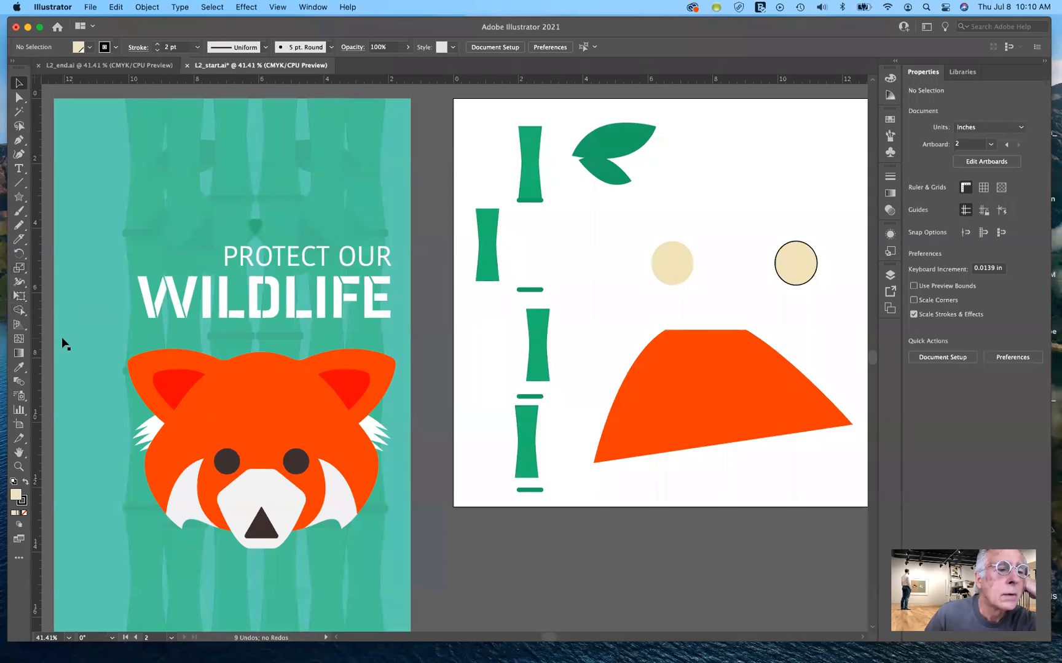
# - Examine which attributes the Eyedropper tool picks up and applies in its options, and close them
pyautogui.click(19, 368)
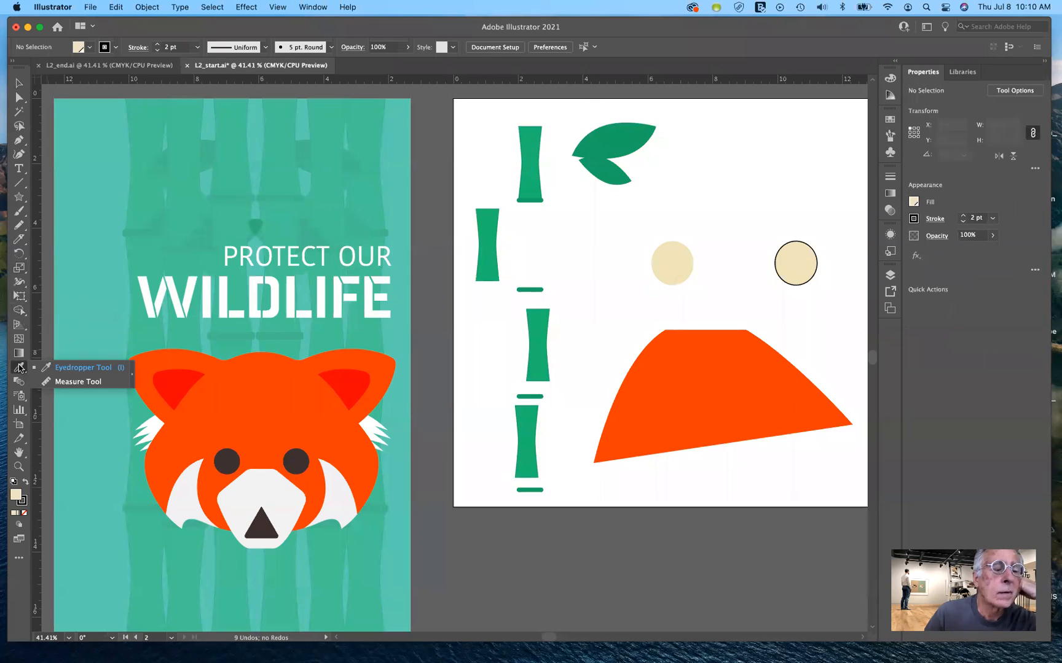
pyautogui.doubleClick(19, 368)
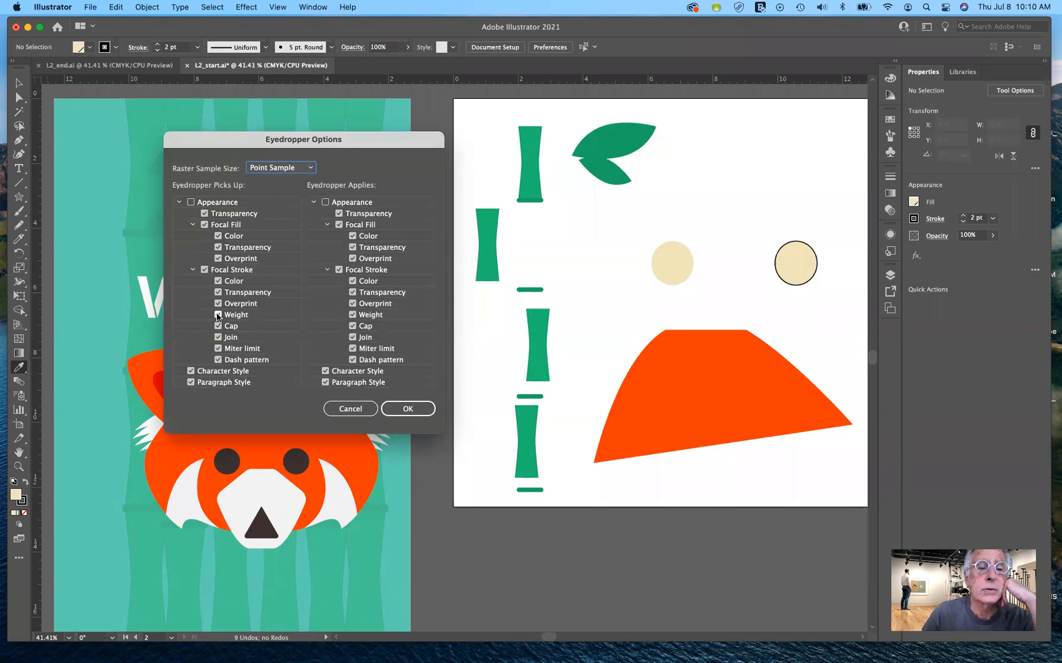
pyautogui.click(407, 415)
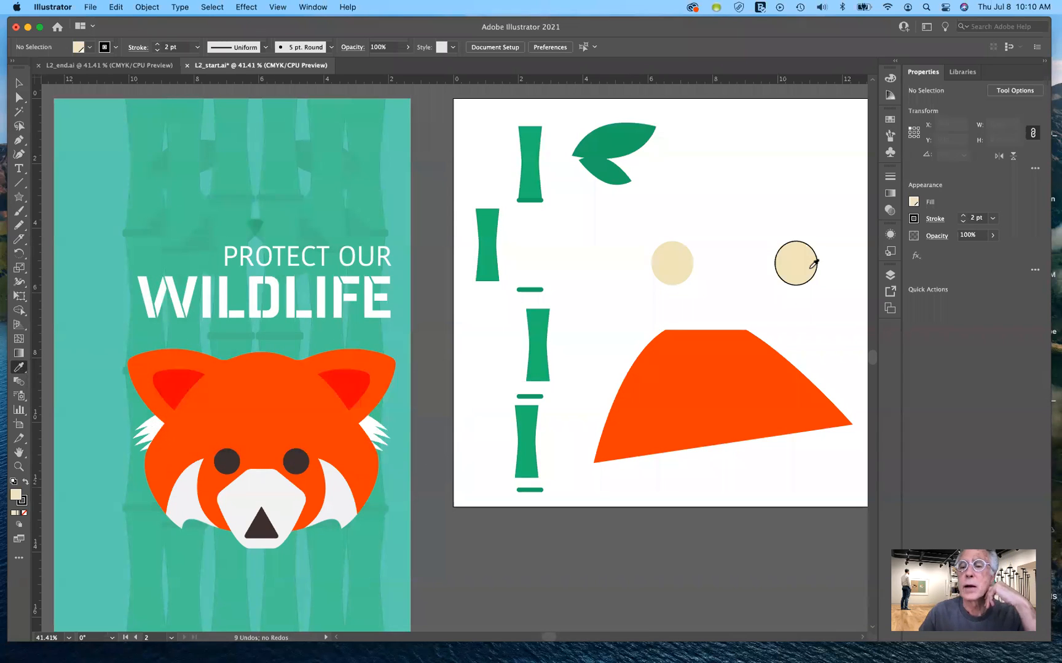
# - Remove the stroke from the right beige circle by setting it to None, and deselect the circle
pyautogui.click(20, 83)
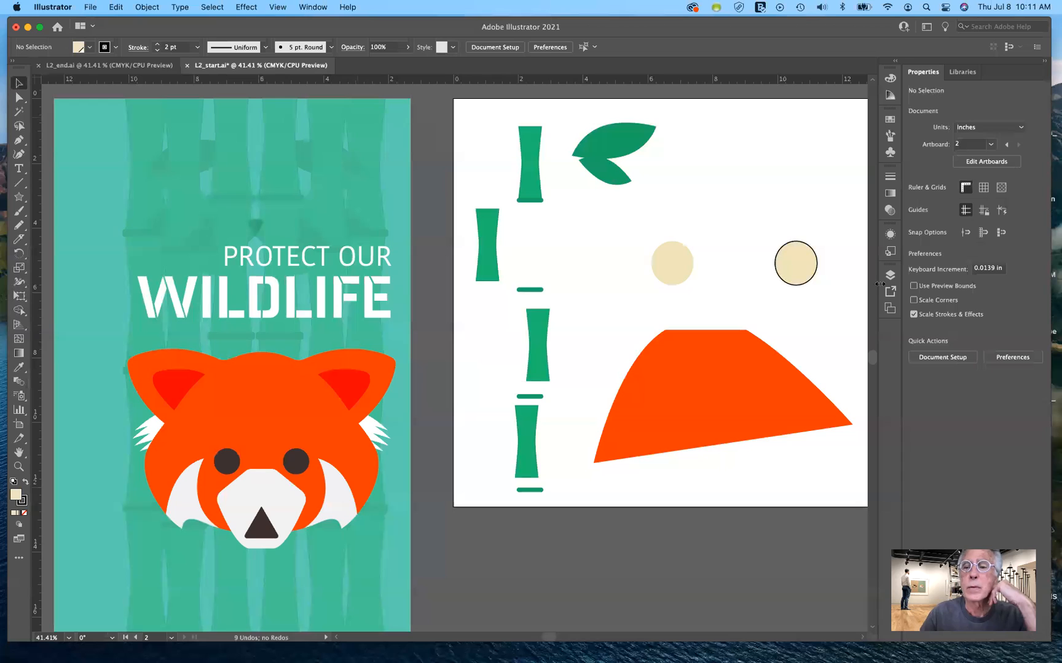
pyautogui.click(795, 280)
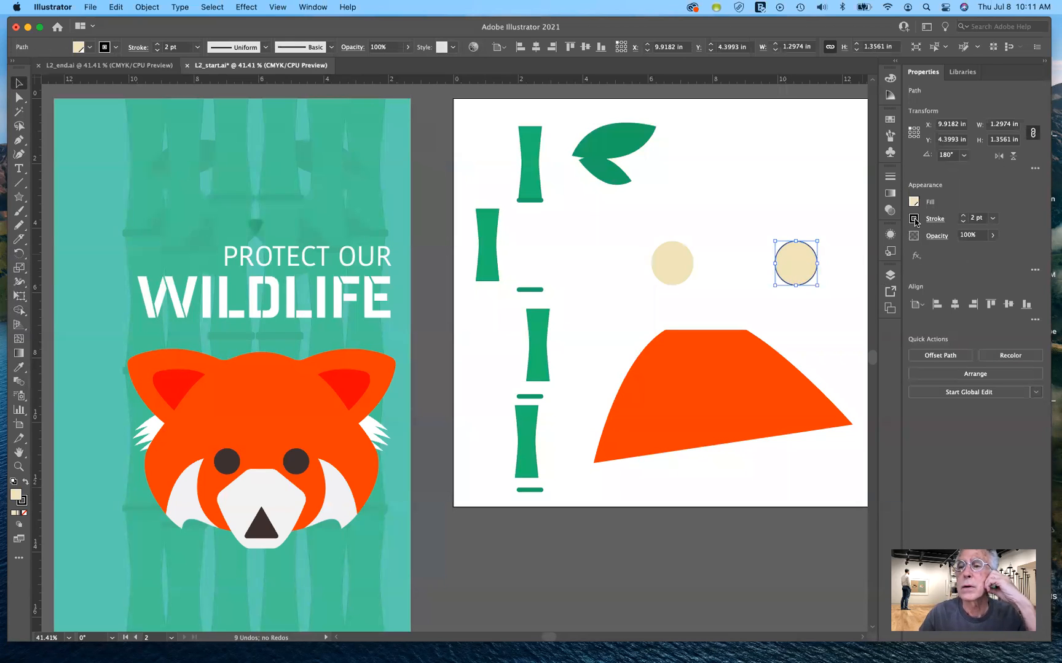
pyautogui.click(914, 220)
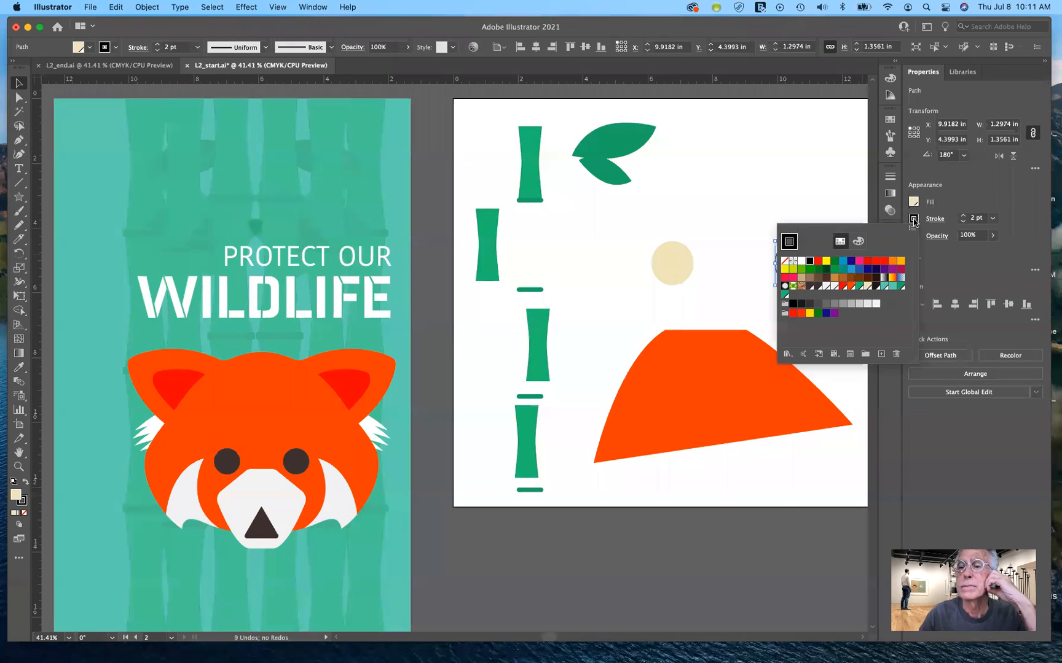
pyautogui.click(784, 261)
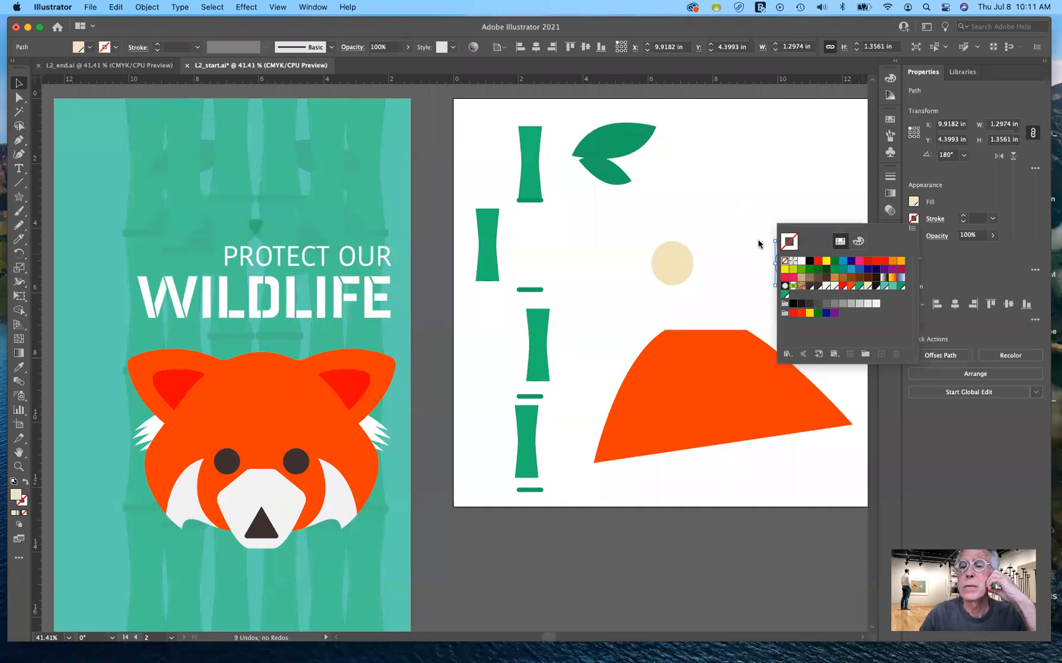
pyautogui.click(727, 268)
pyautogui.click(725, 269)
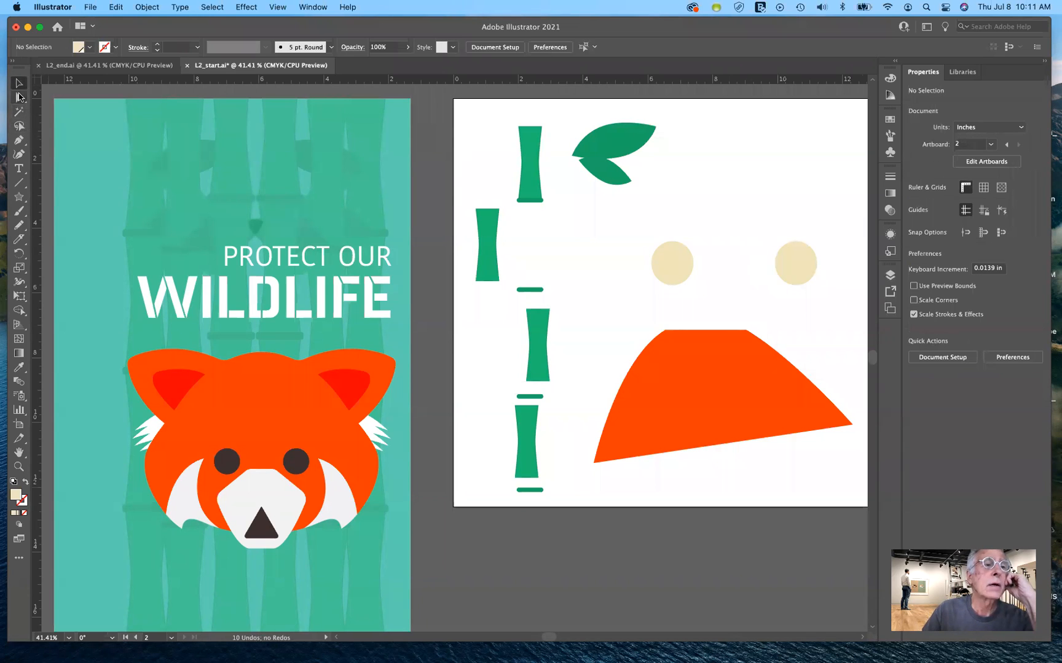
# - Lasso both beige circles, add the two green leaves to the selection with the Lasso, and deselect everything
pyautogui.click(19, 126)
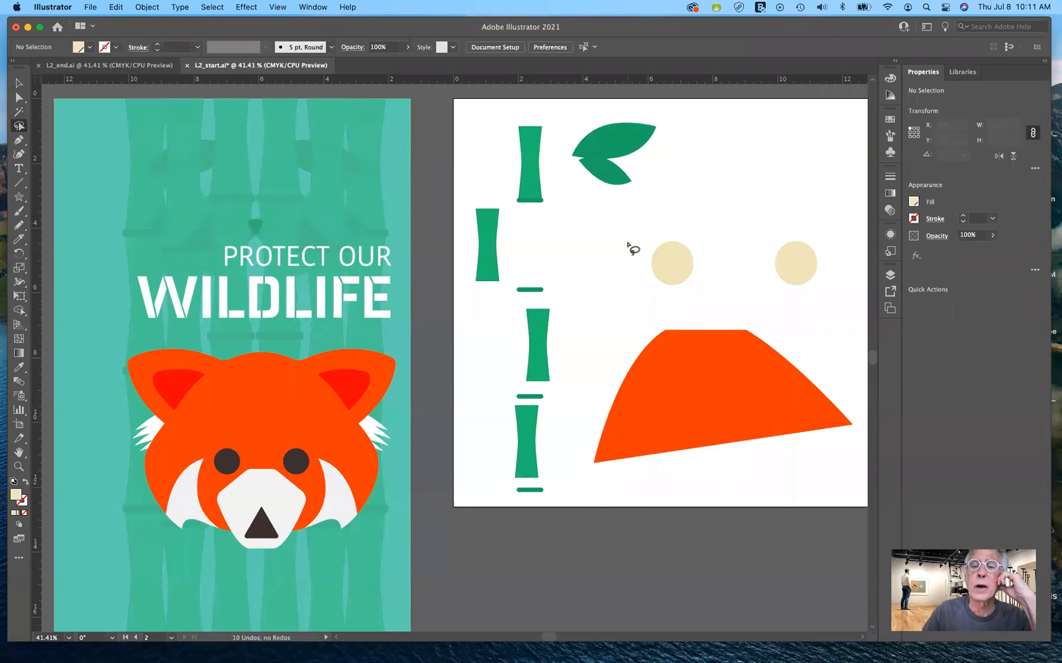
pyautogui.moveTo(627, 242)
pyautogui.mouseDown()
pyautogui.moveTo(712, 215)
pyautogui.moveTo(804, 216)
pyautogui.moveTo(836, 243)
pyautogui.moveTo(839, 279)
pyautogui.moveTo(817, 302)
pyautogui.moveTo(758, 312)
pyautogui.moveTo(654, 308)
pyautogui.moveTo(624, 243)
pyautogui.moveTo(581, 285)
pyautogui.mouseUp()
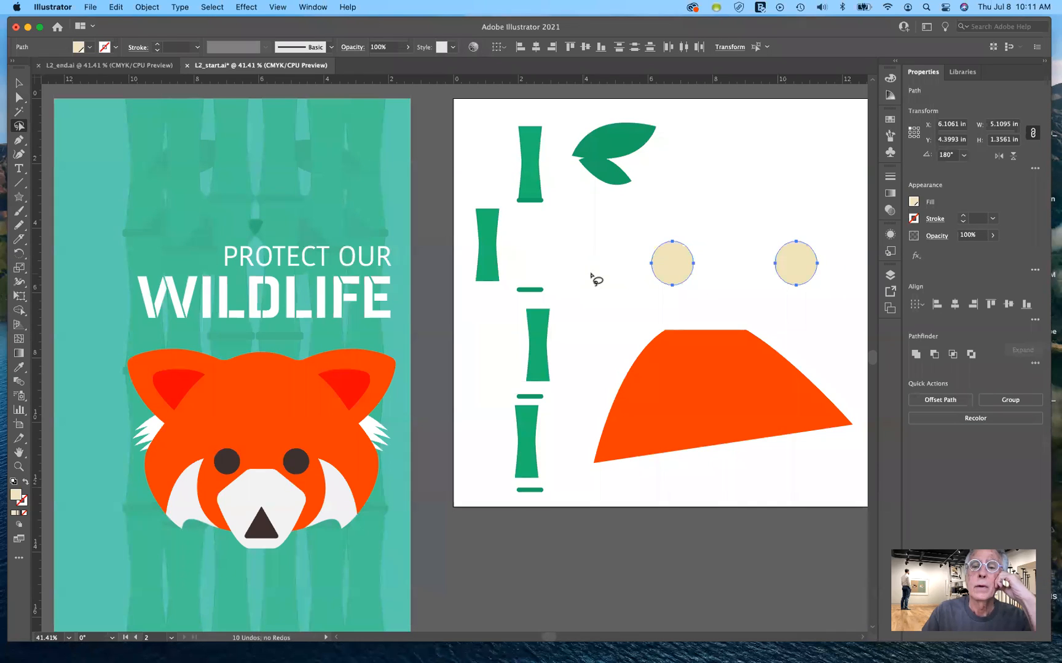
pyautogui.moveTo(609, 282)
pyautogui.mouseDown()
pyautogui.moveTo(561, 218)
pyautogui.moveTo(541, 166)
pyautogui.moveTo(562, 131)
pyautogui.moveTo(621, 110)
pyautogui.moveTo(736, 126)
pyautogui.moveTo(814, 180)
pyautogui.moveTo(842, 292)
pyautogui.moveTo(811, 318)
pyautogui.moveTo(638, 303)
pyautogui.moveTo(618, 278)
pyautogui.moveTo(584, 305)
pyautogui.mouseUp()
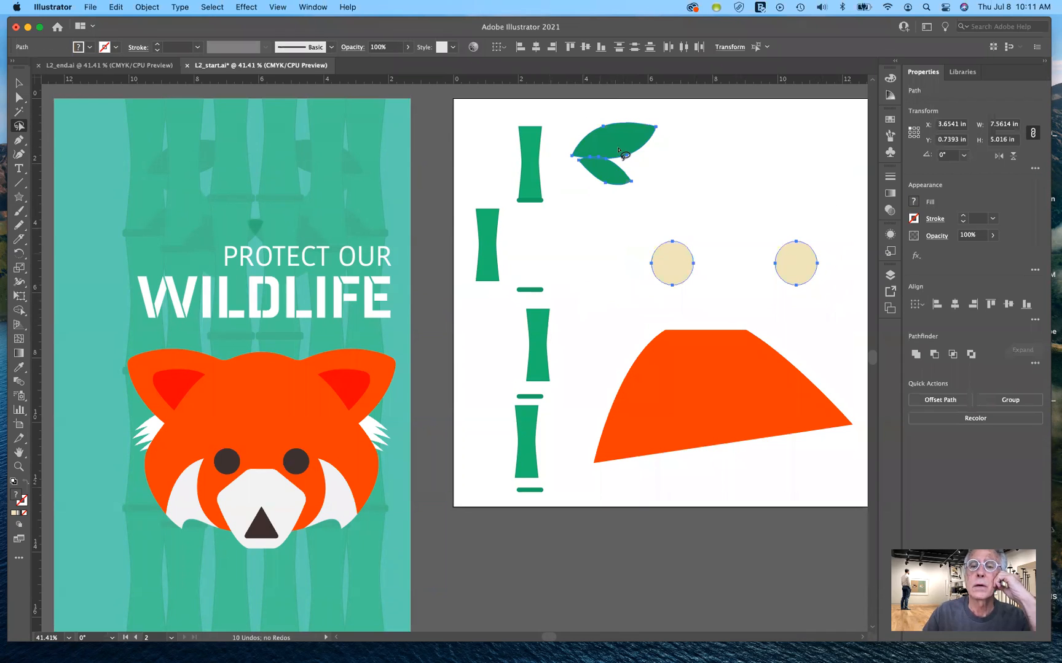
pyautogui.click(578, 257)
pyautogui.click(20, 81)
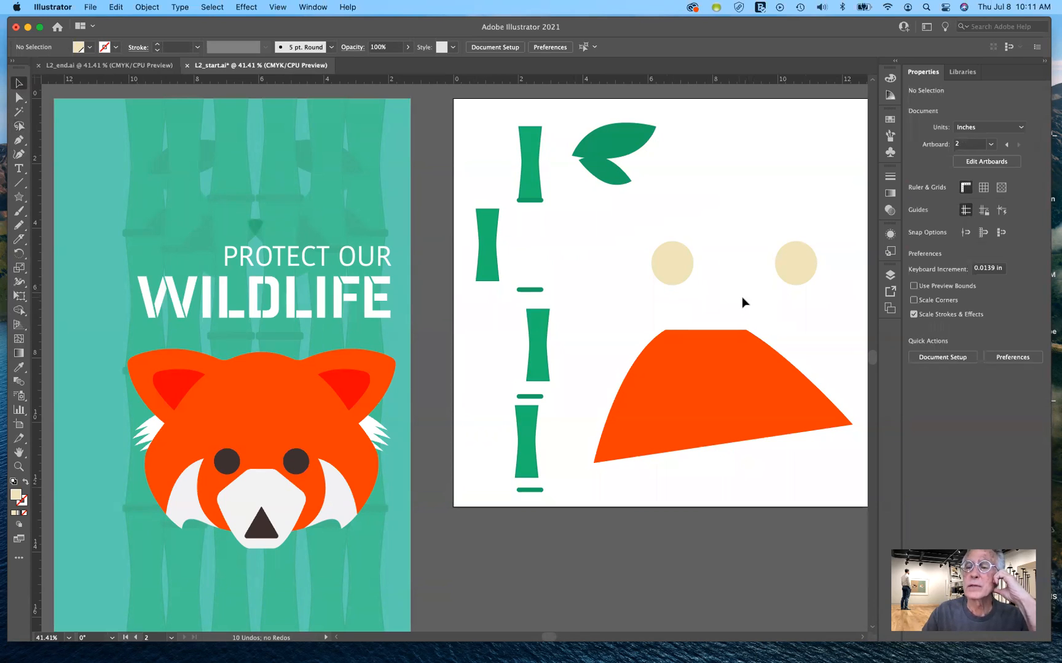
# - Float the Layers panel over the artwork, expand Layer 1, and lengthen the panel to list more of its objects
pyautogui.click(889, 278)
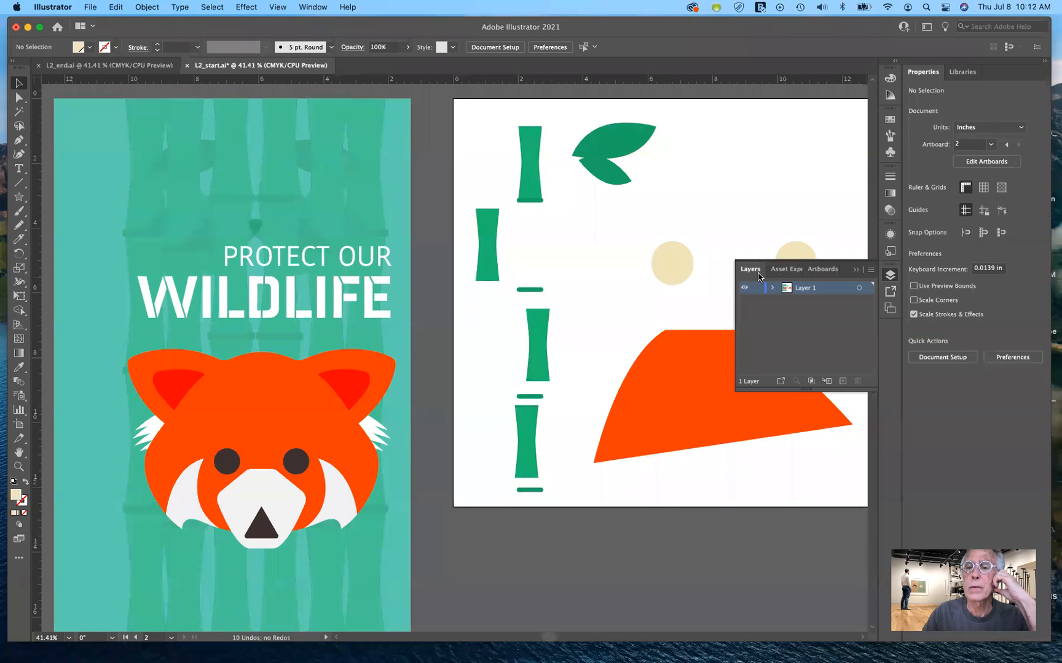
pyautogui.moveTo(751, 271); pyautogui.dragTo(626, 341)
pyautogui.click(857, 270)
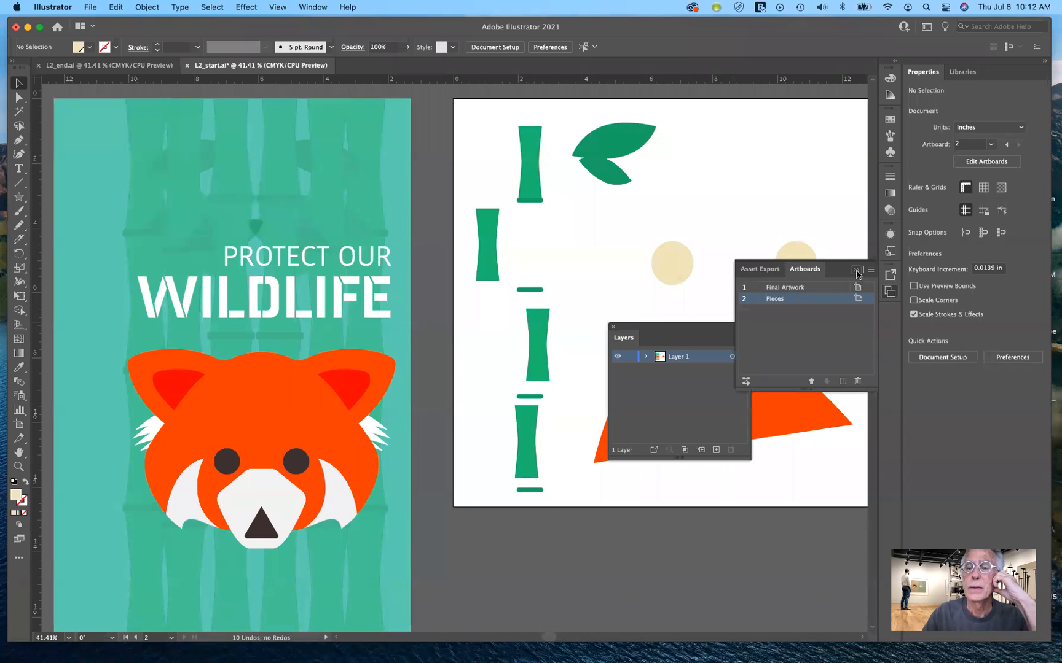
pyautogui.click(646, 358)
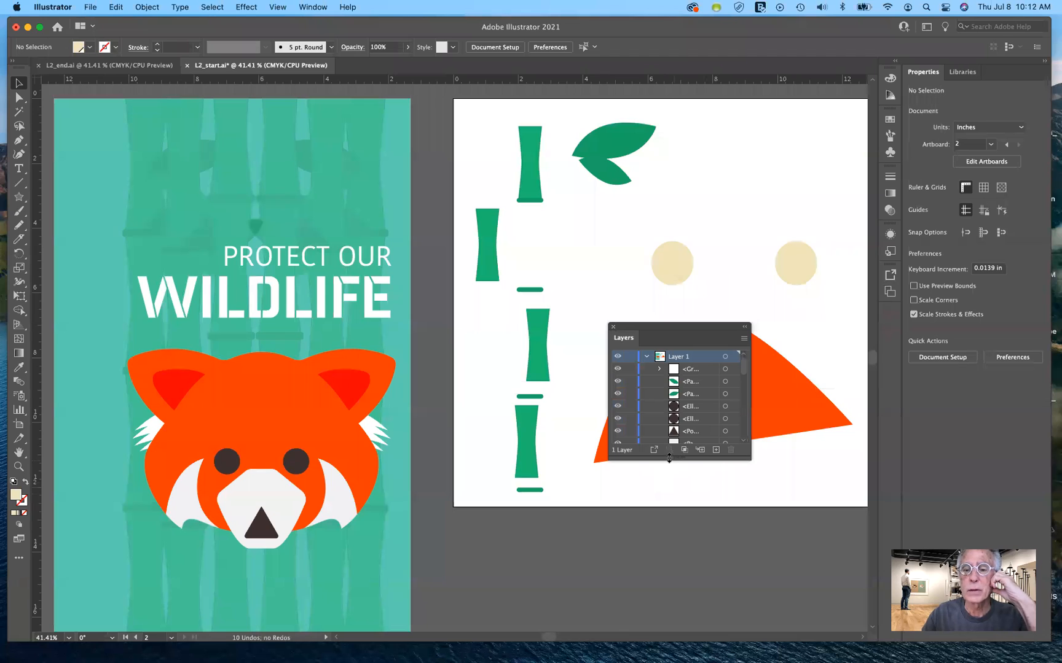
pyautogui.moveTo(669, 458); pyautogui.dragTo(668, 610)
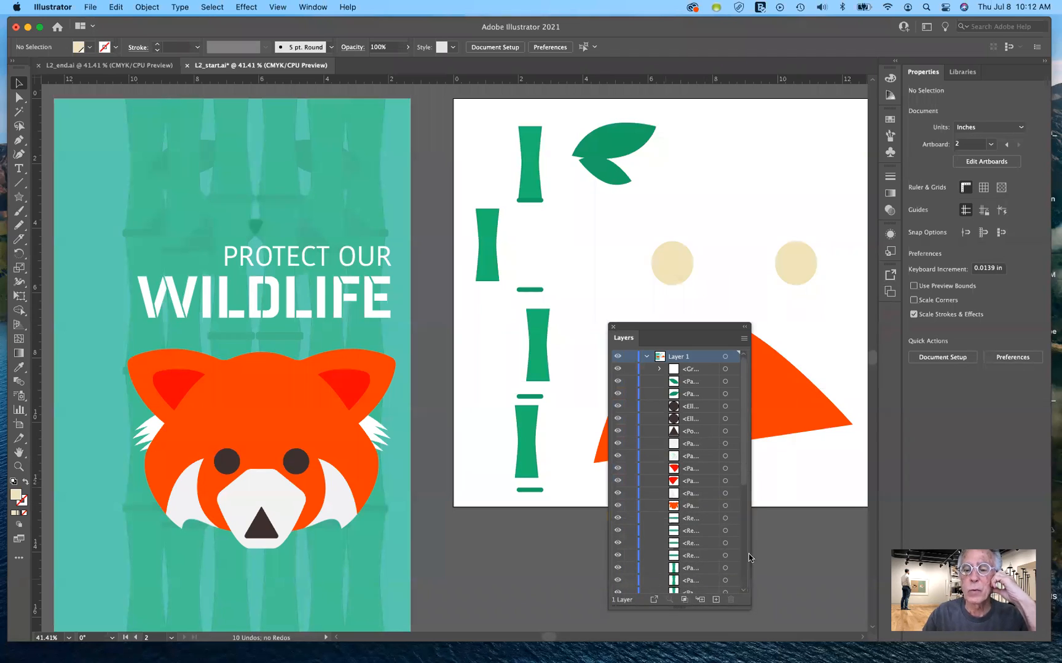
# - Select the left beige circle, use the Layers panel to select the right one and add the left, and deselect both
pyautogui.scroll(-5, 742, 520)
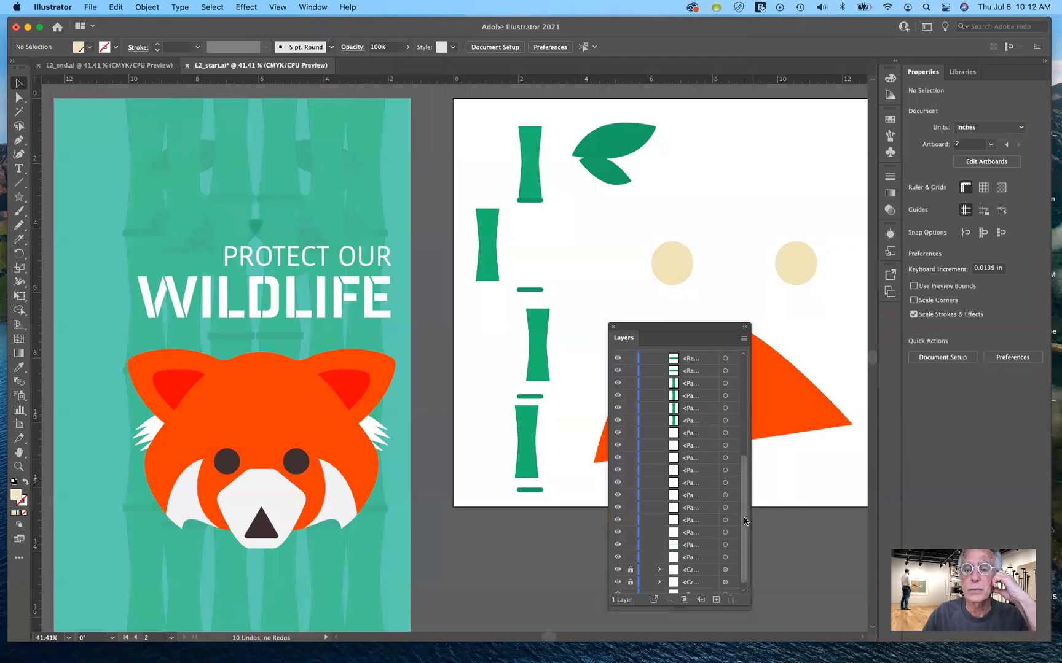
pyautogui.click(675, 262)
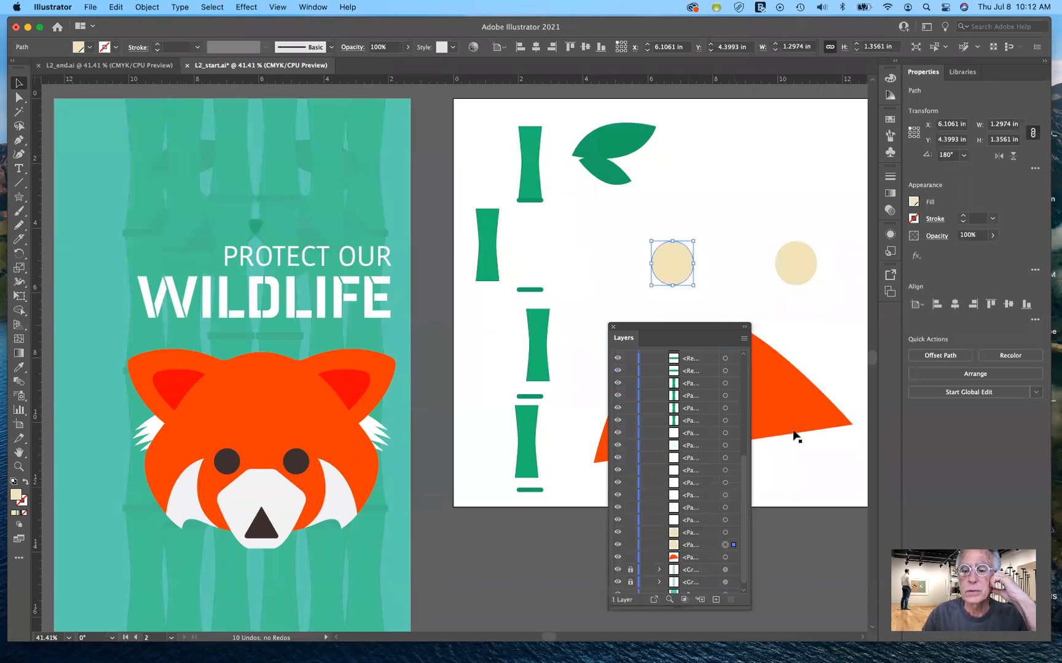
pyautogui.click(734, 533)
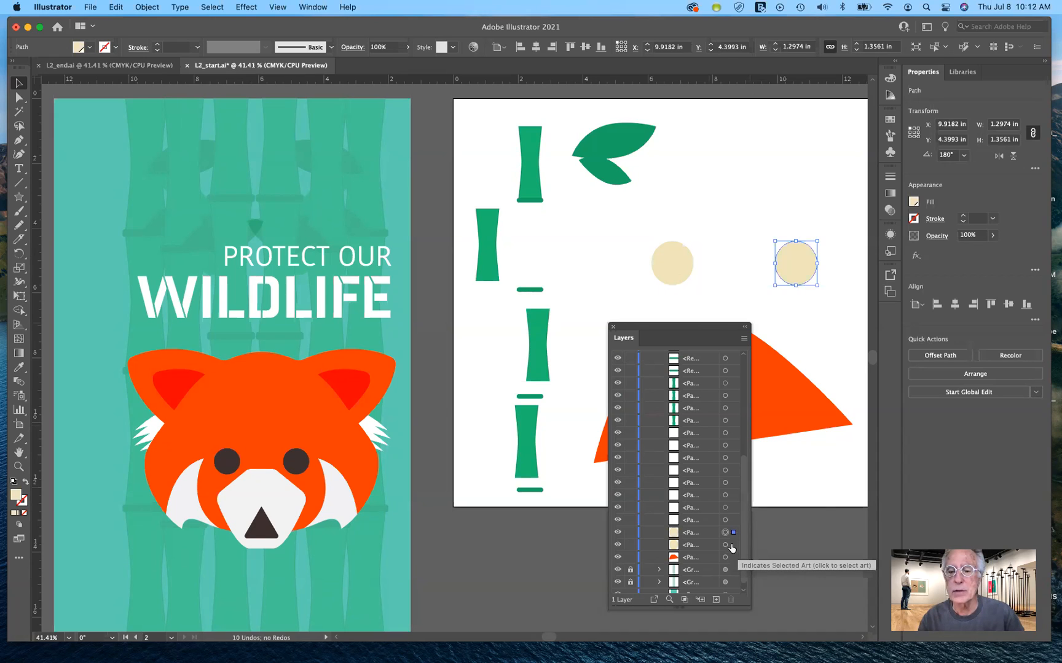
pyautogui.keyDown('shift'); pyautogui.click(733, 545); pyautogui.keyUp('shift')
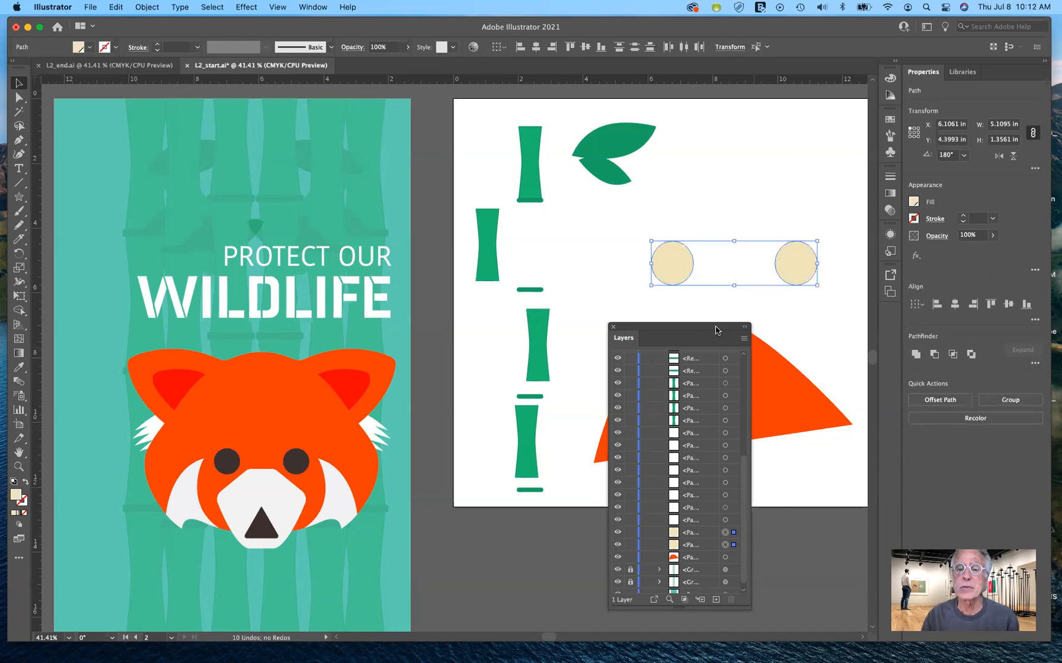
pyautogui.moveTo(689, 338); pyautogui.dragTo(653, 361)
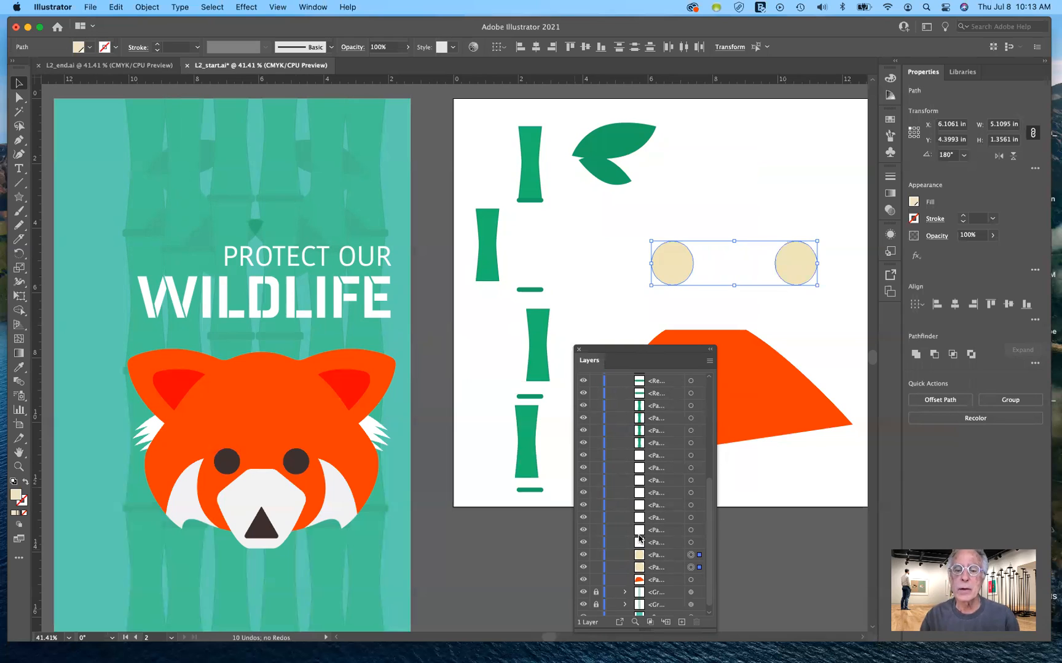
pyautogui.click(606, 307)
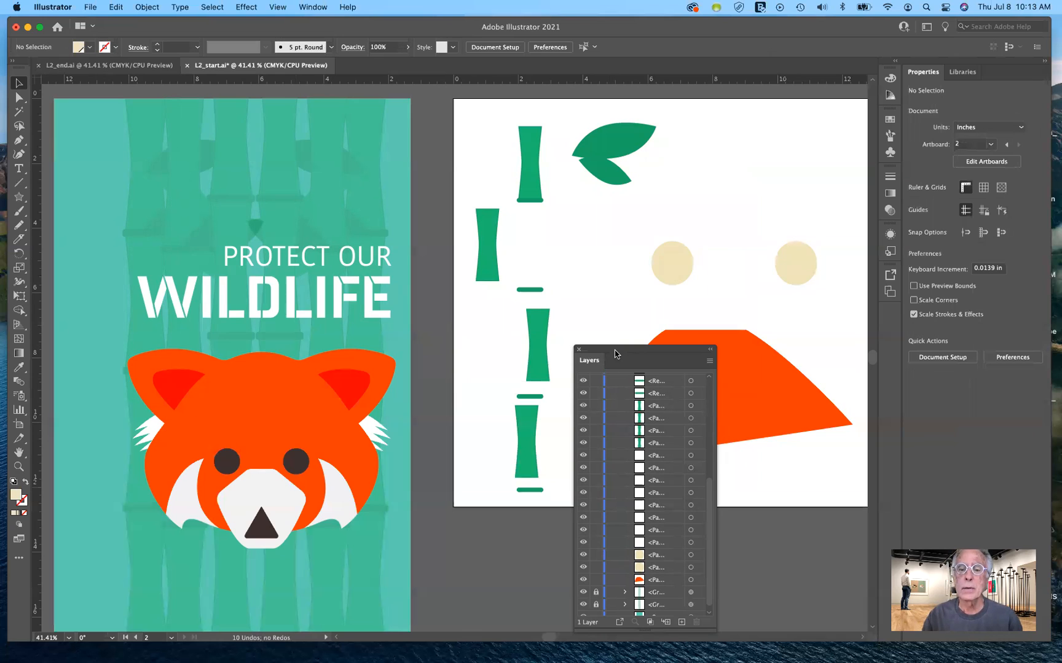
# - Shorten the floating Layers panel and move it below the Pieces artboard, clear of the artwork
pyautogui.moveTo(615, 354); pyautogui.dragTo(634, 230)
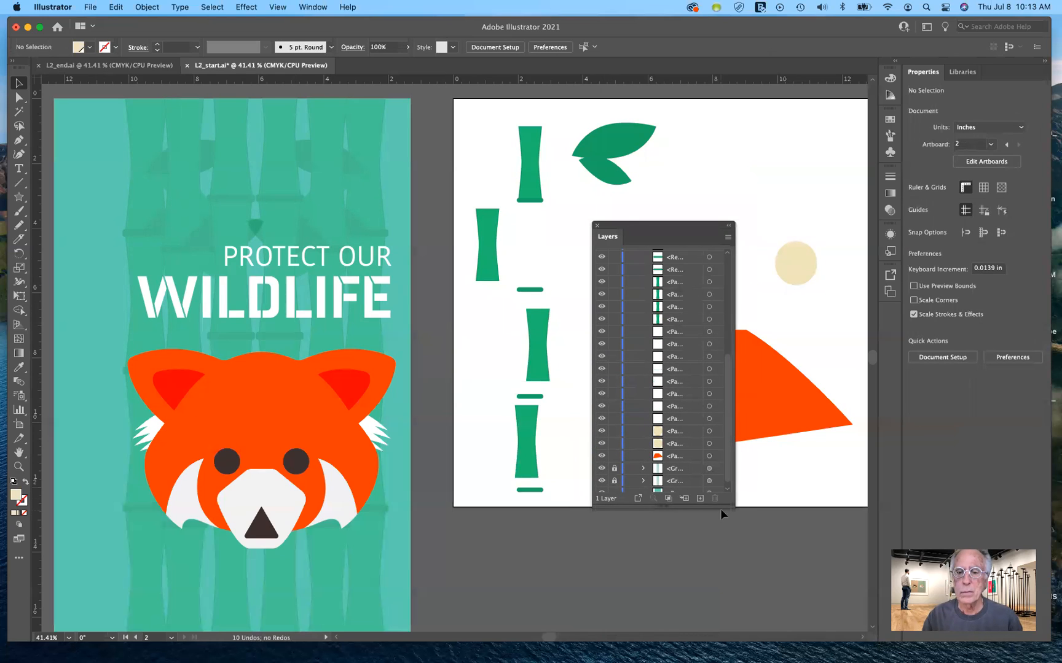
pyautogui.moveTo(722, 507); pyautogui.dragTo(721, 340)
pyautogui.moveTo(696, 231); pyautogui.dragTo(785, 519)
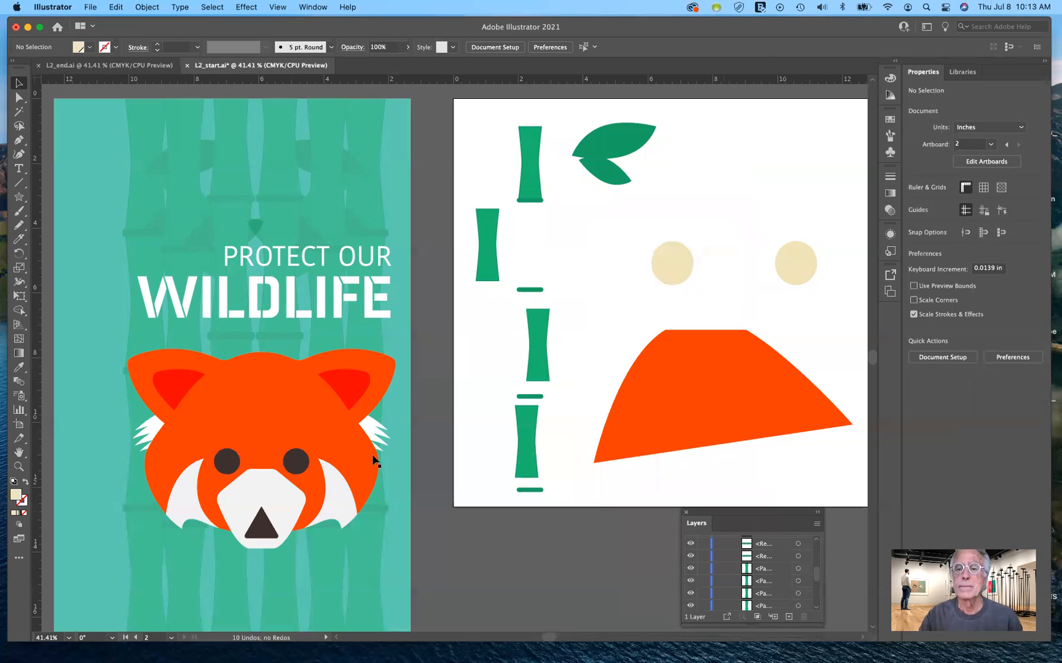
# - Hide the left beige circle, and bring it back with Show All
pyautogui.click(654, 271)
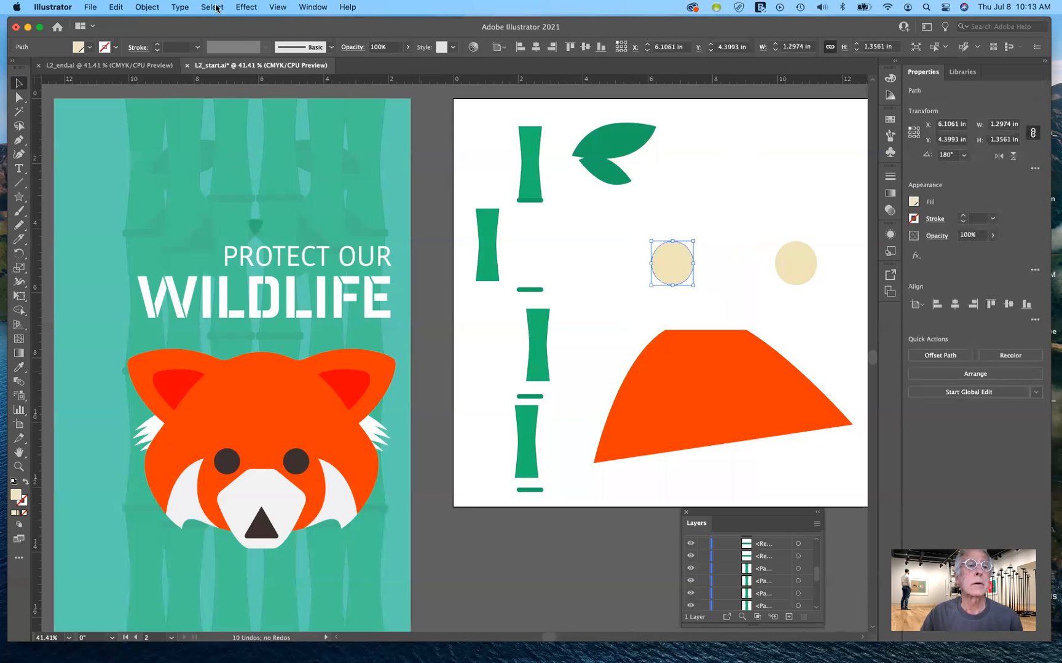
pyautogui.click(147, 7)
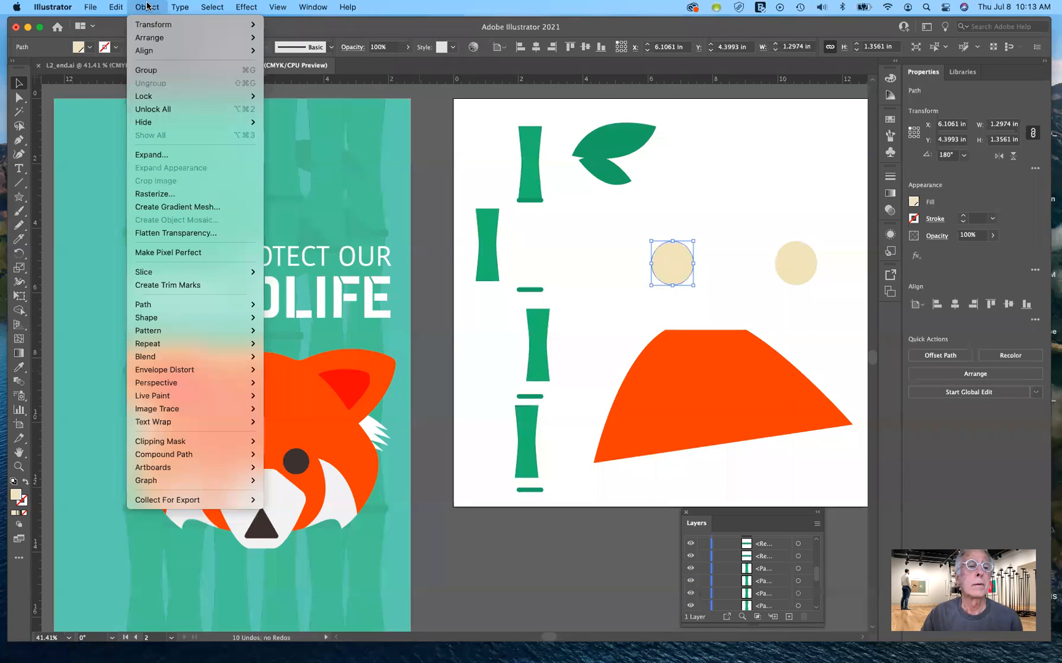
pyautogui.moveTo(238, 123)
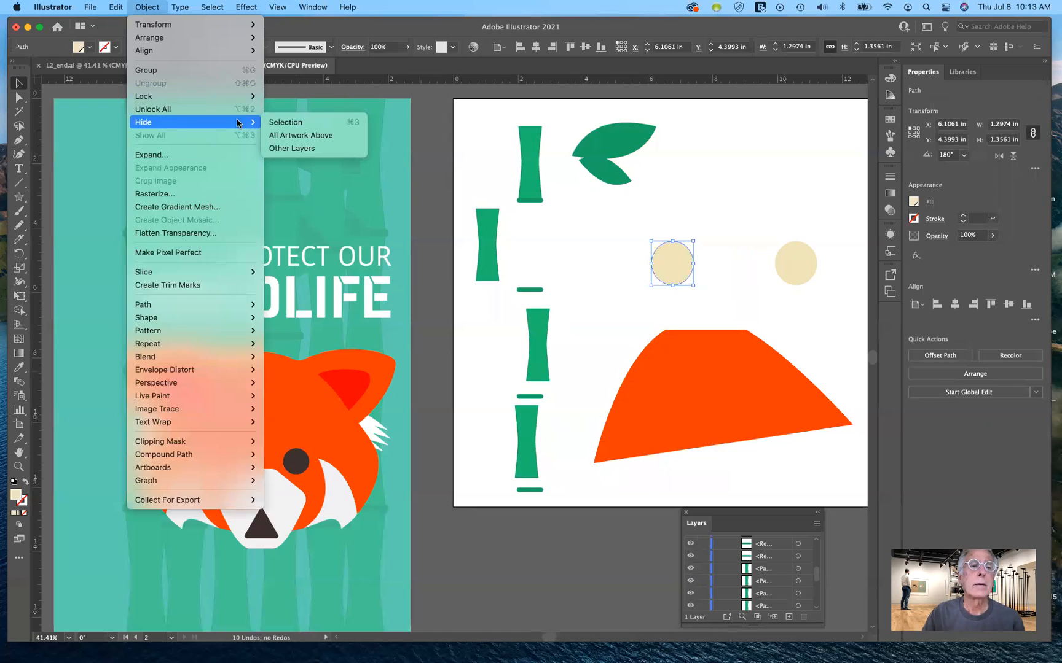
pyautogui.click(289, 123)
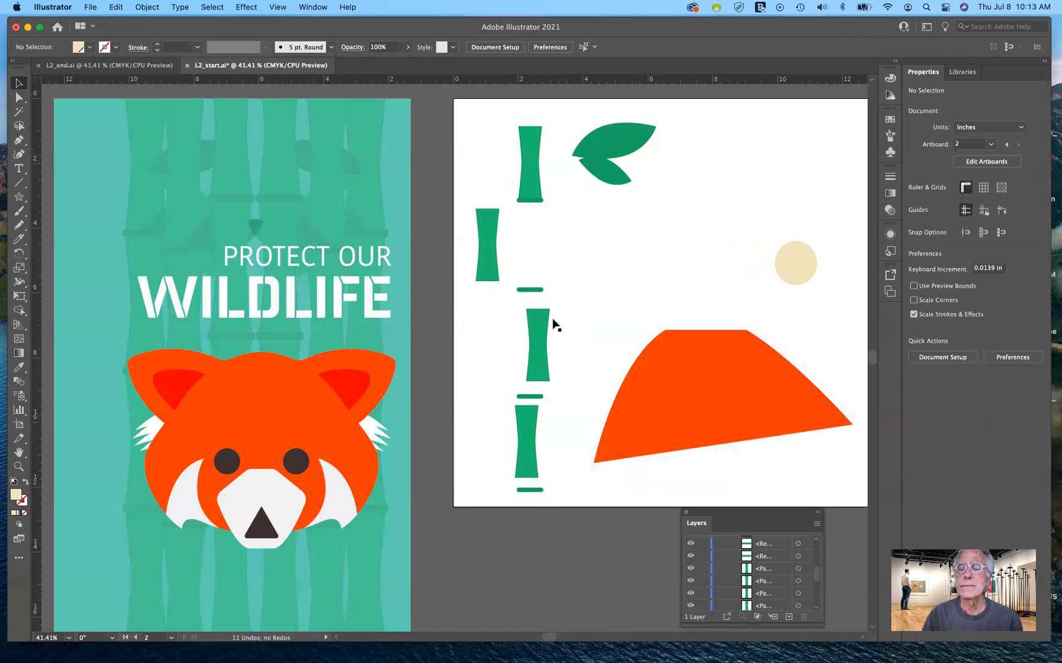
pyautogui.click(152, 7)
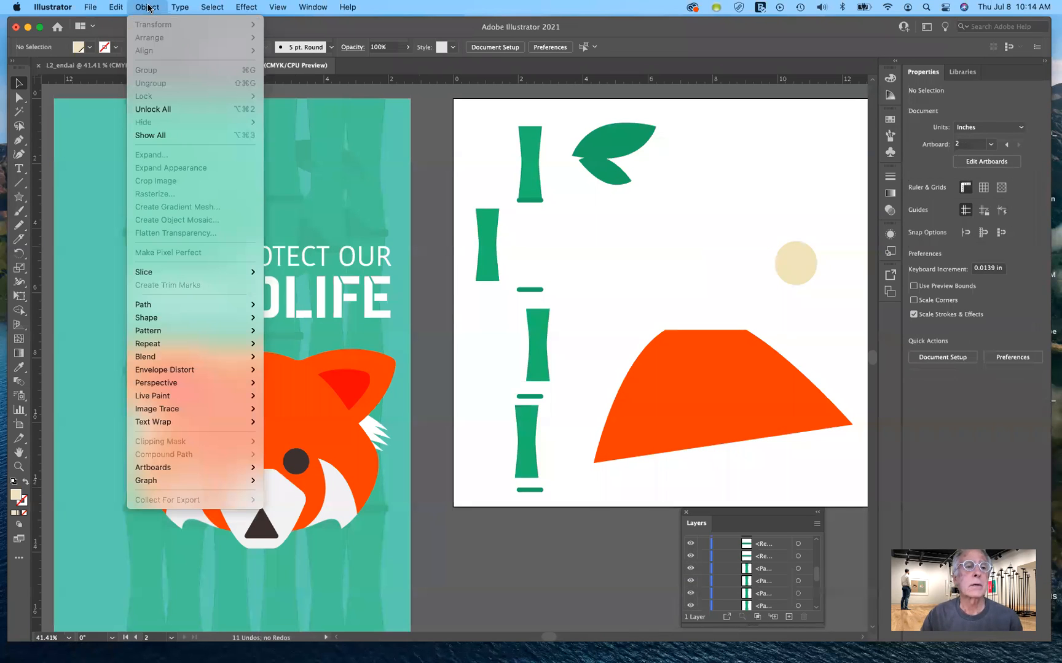
pyautogui.click(151, 135)
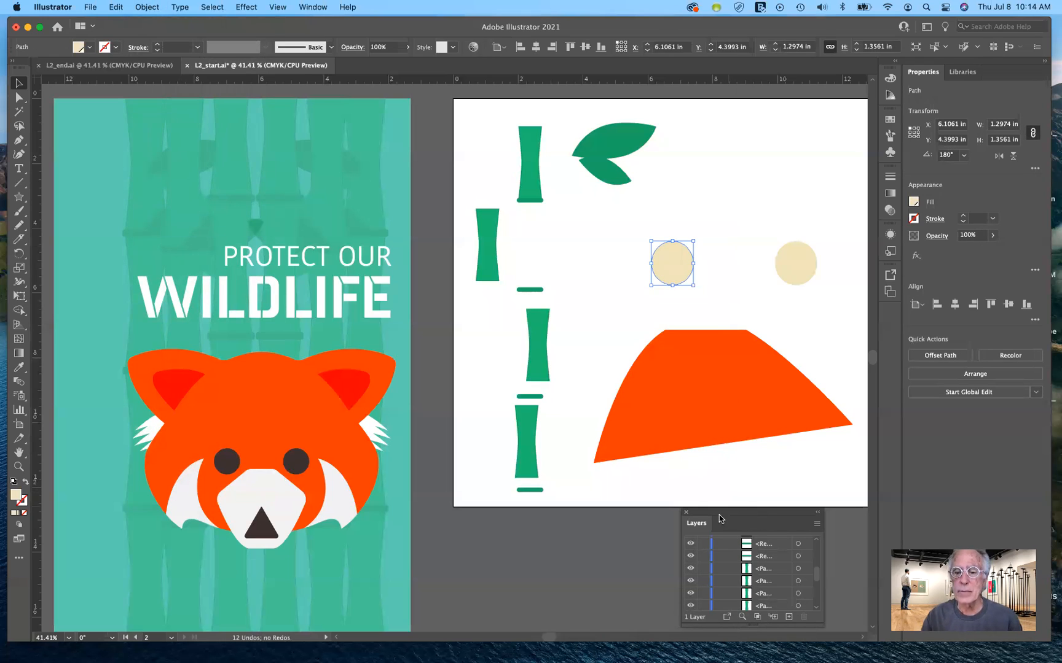
# - Move the Layers panel between the two artboards and lengthen it to list the objects down to the background
pyautogui.moveTo(718, 513); pyautogui.dragTo(444, 114)
pyautogui.moveTo(521, 229); pyautogui.dragTo(497, 529)
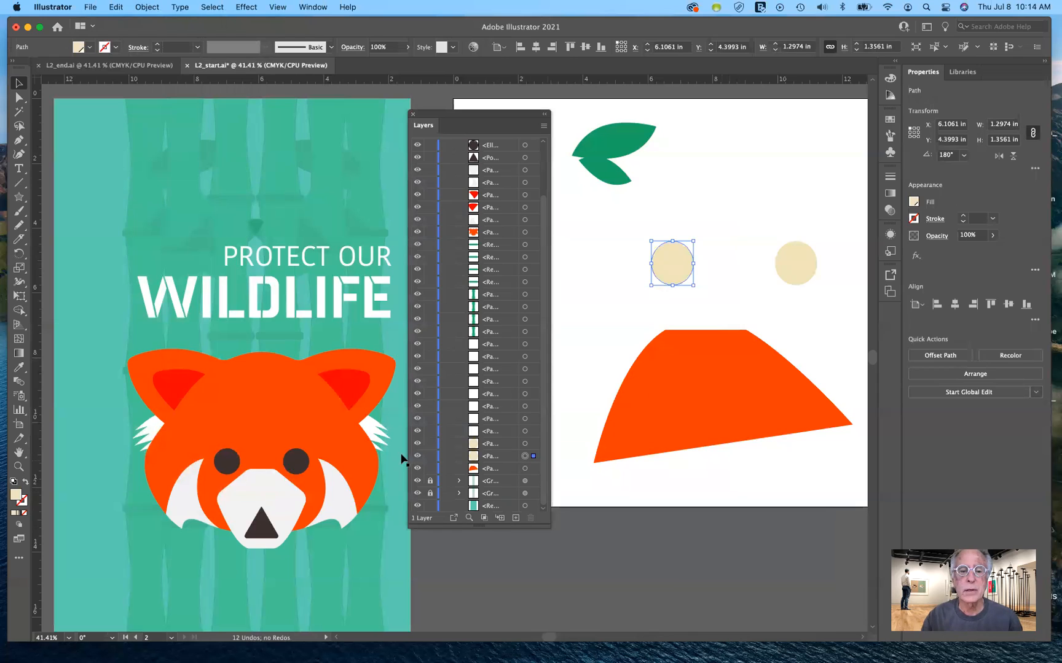
# - Hide the left beige circle in the Layers panel and show it again, and move the shortened panel below the Pieces artboard
pyautogui.click(416, 457)
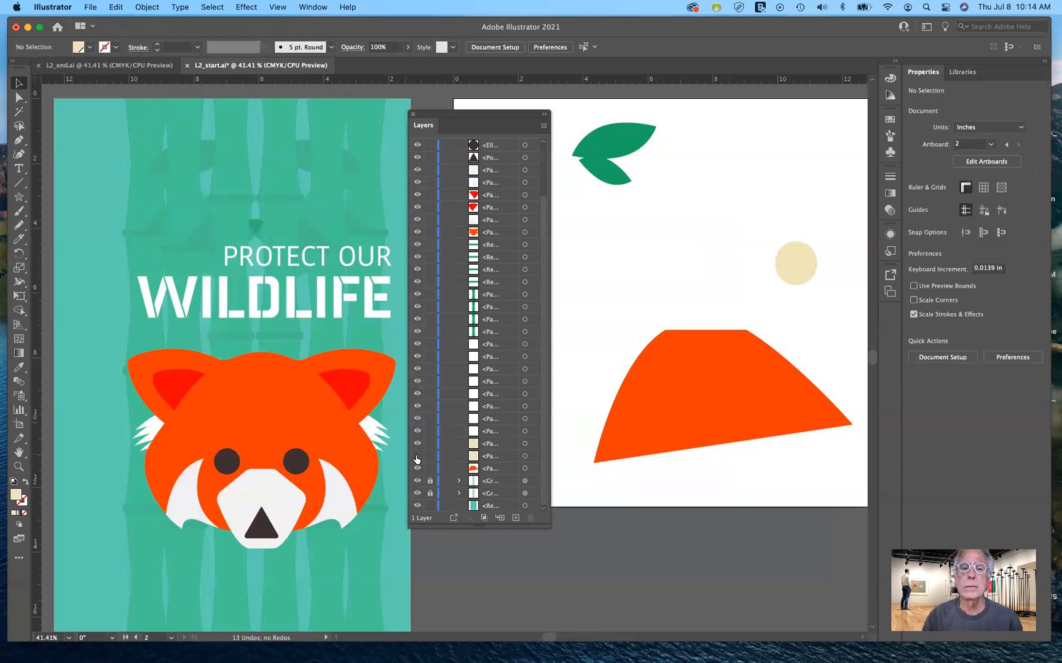
pyautogui.click(416, 456)
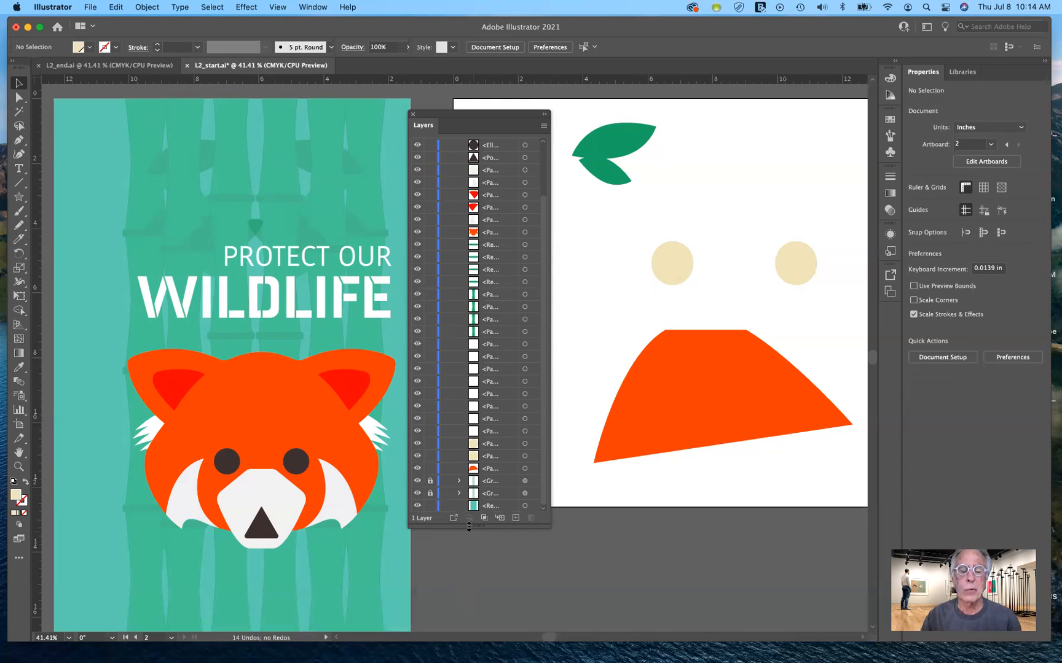
pyautogui.moveTo(469, 526); pyautogui.dragTo(542, 534)
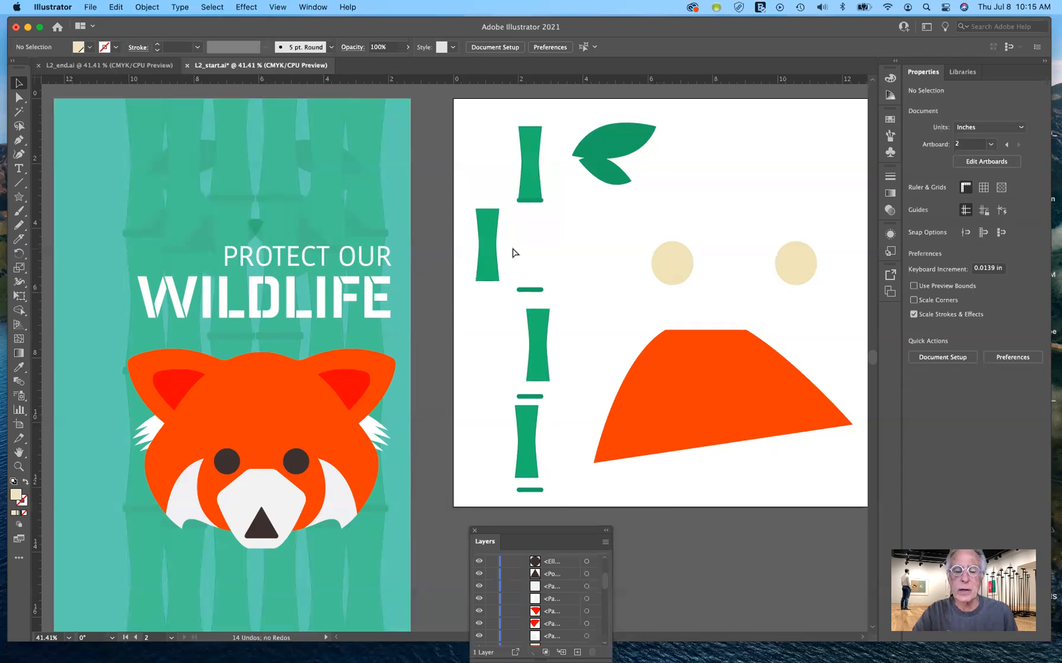
# - Switch the document to Outline view and select the left circle by its path edge
pyautogui.press('super+y')
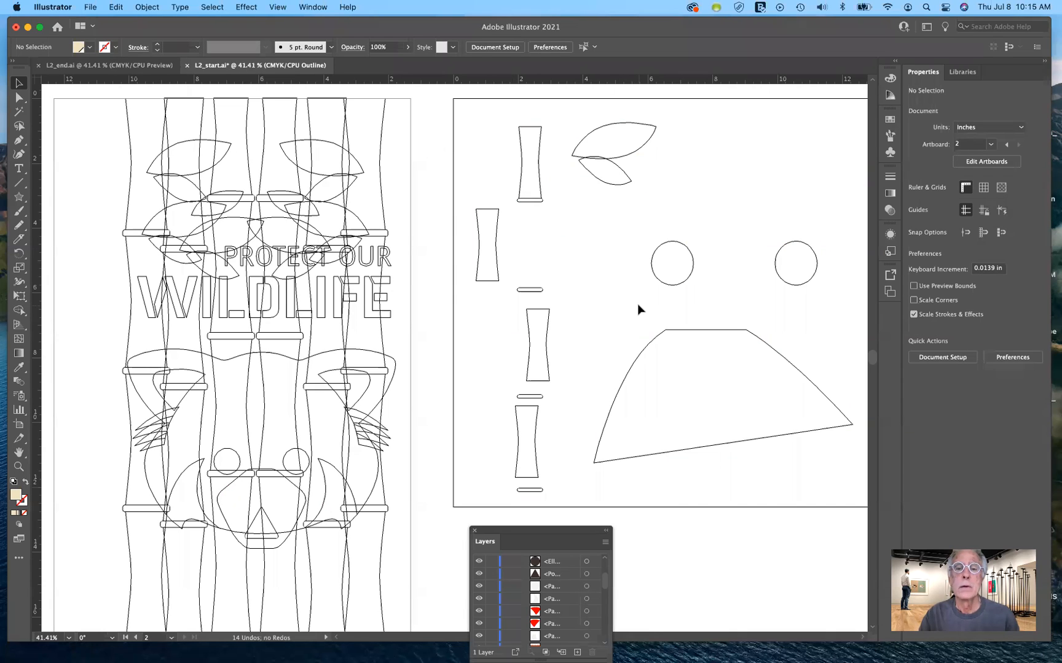
pyautogui.click(688, 279)
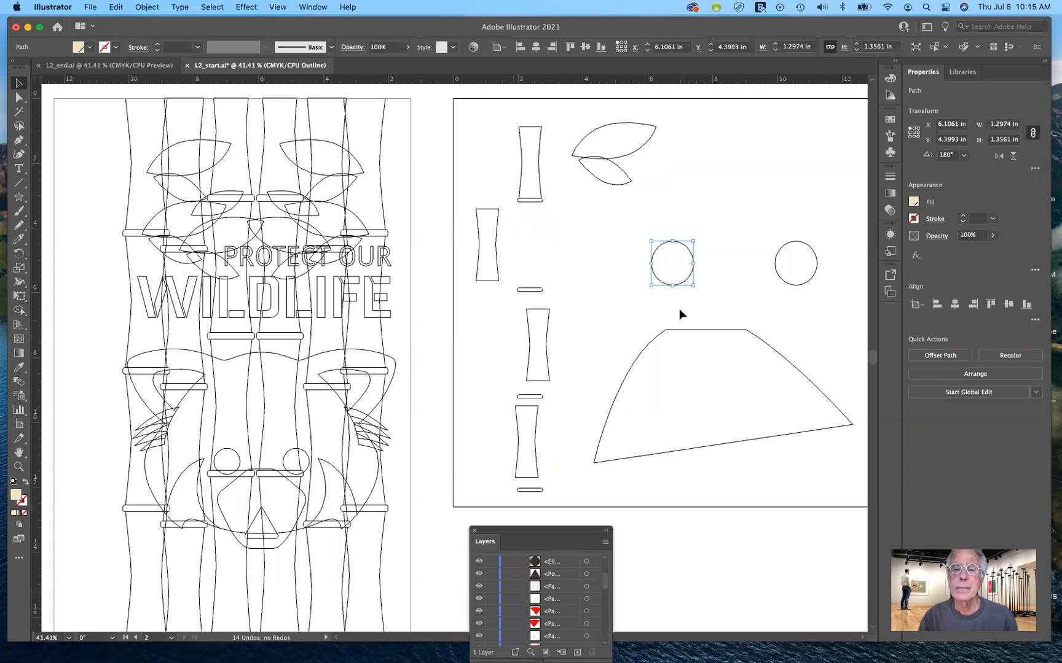
pyautogui.click(649, 306)
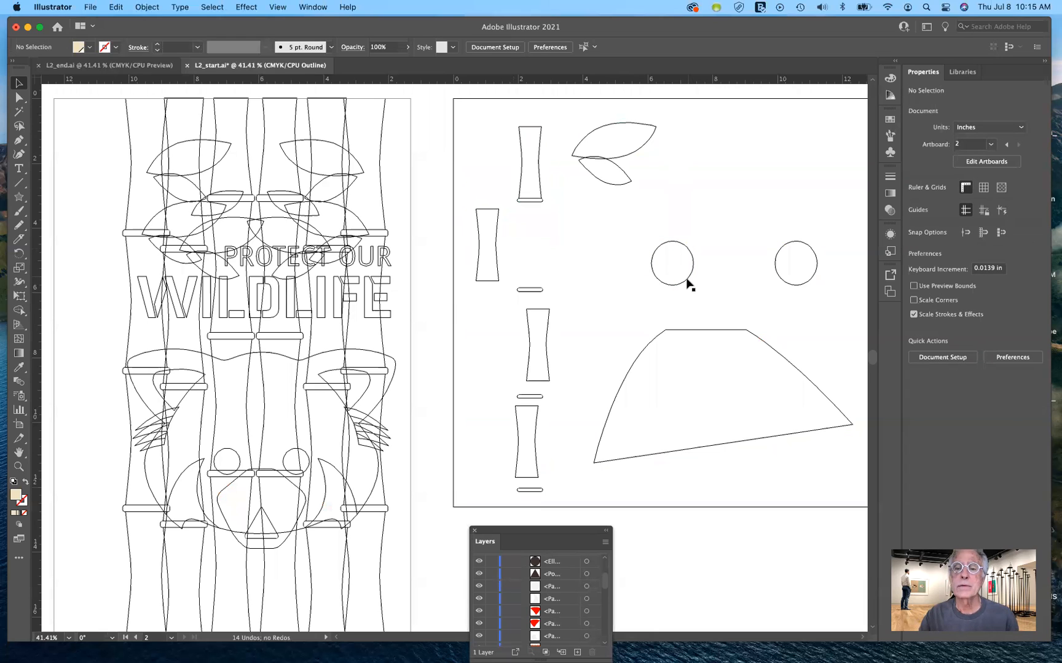
pyautogui.click(677, 245)
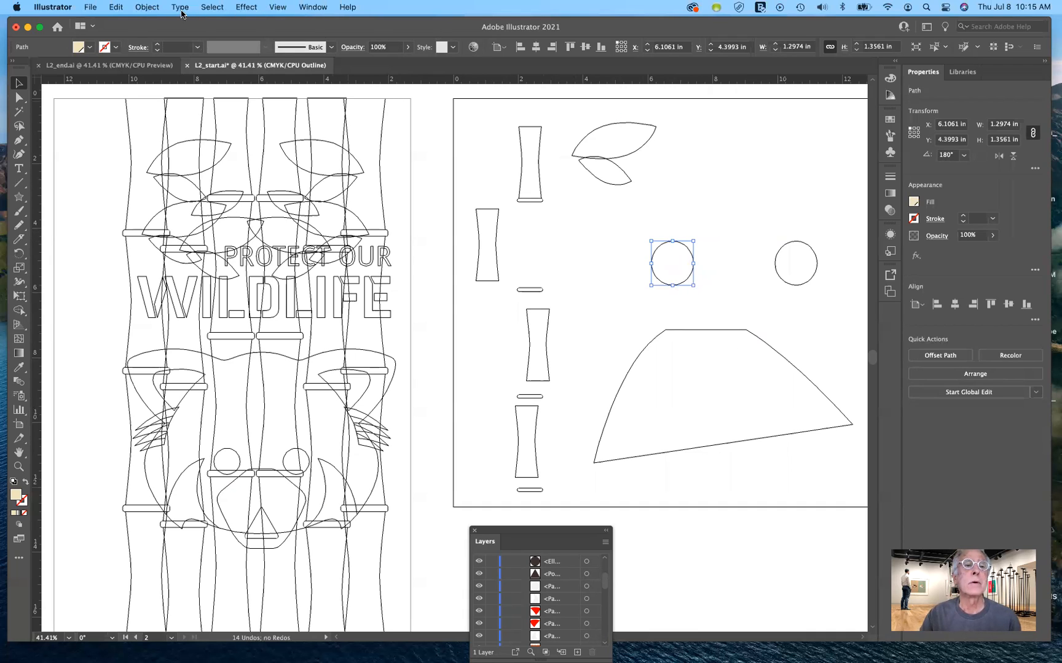
# - Hide the bounding box around the selected left circle, and deselect the circle
pyautogui.click(275, 9)
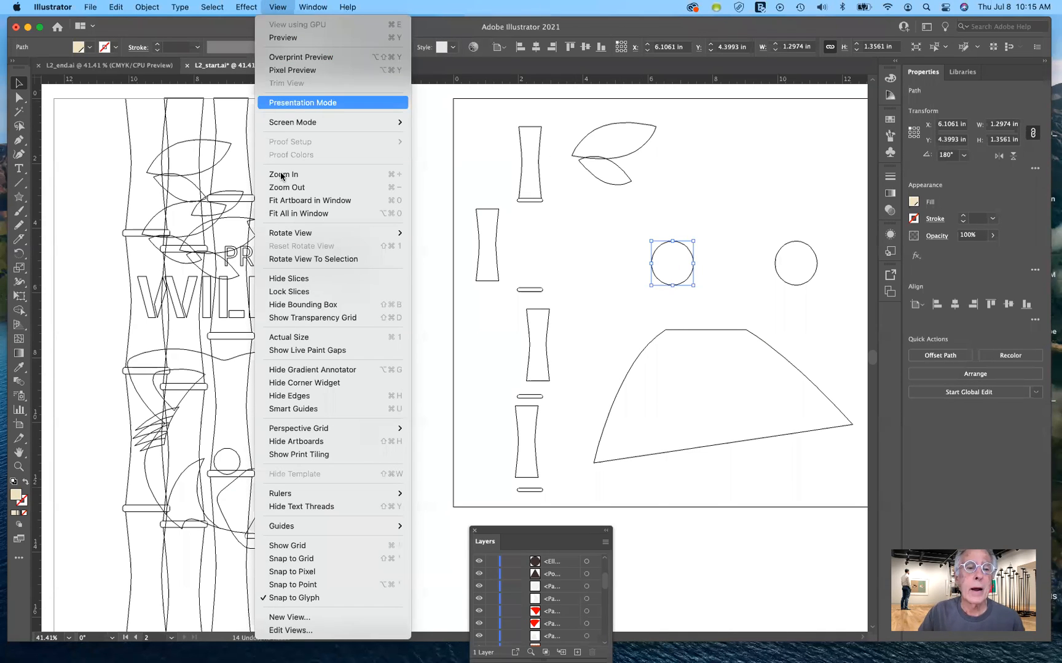
pyautogui.click(305, 310)
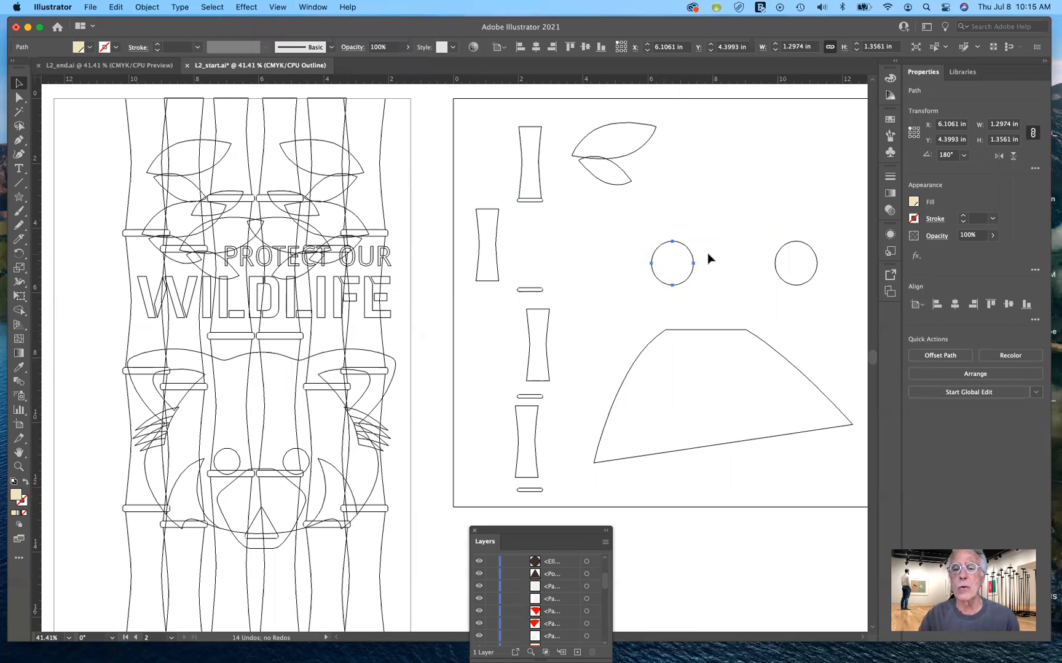
pyautogui.click(705, 292)
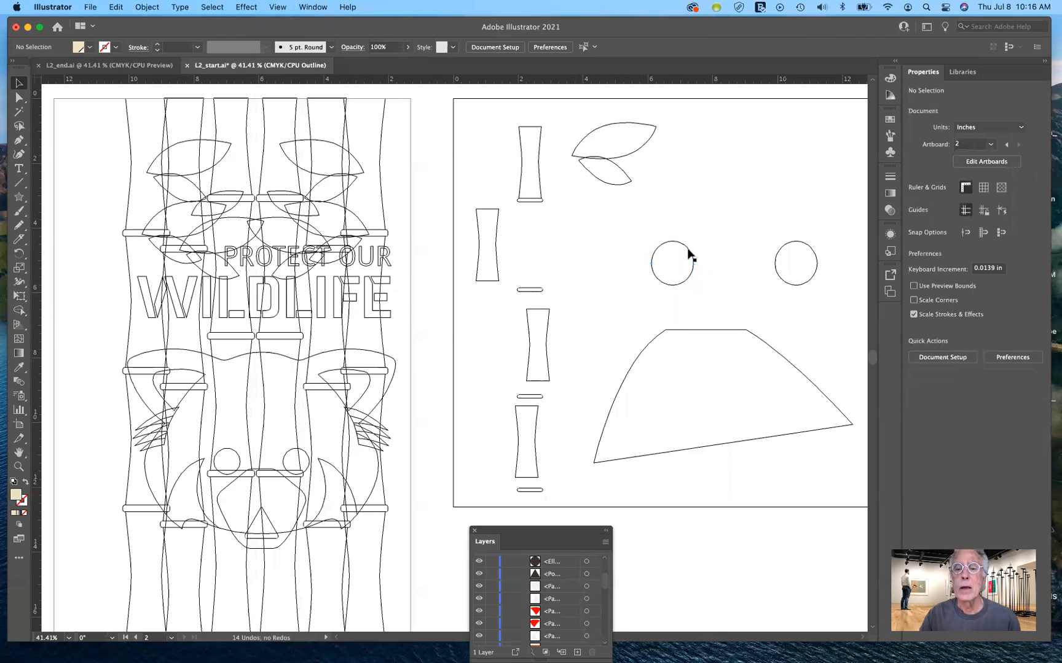
# - Use Direct Selection to stretch the left circle's top anchor point about 1.5 in upward, and undo the stretch
pyautogui.click(19, 99)
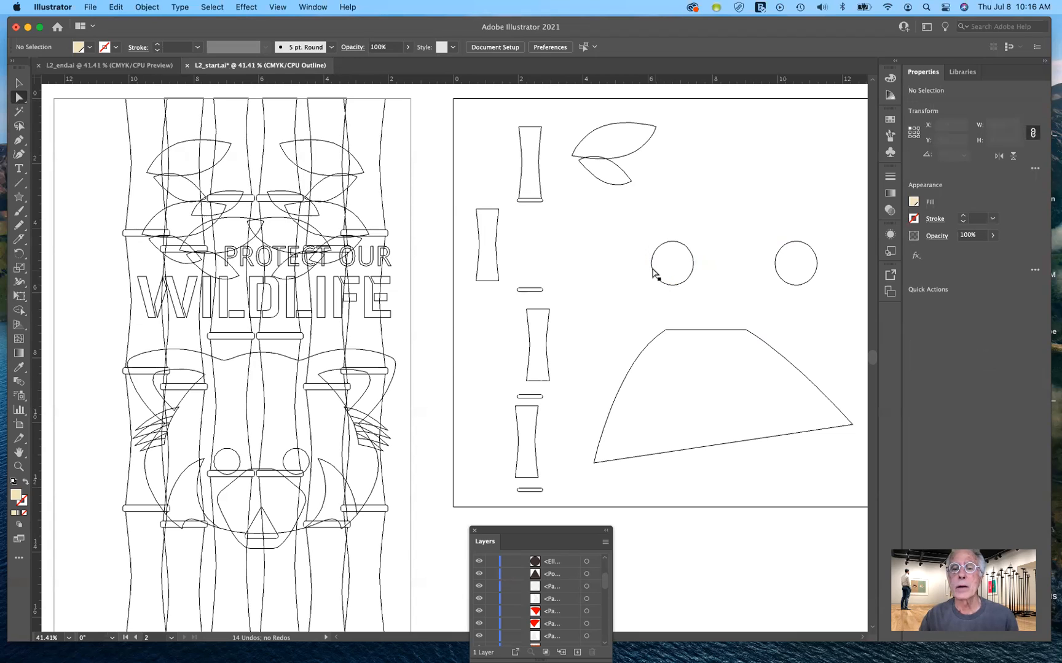
pyautogui.click(672, 242)
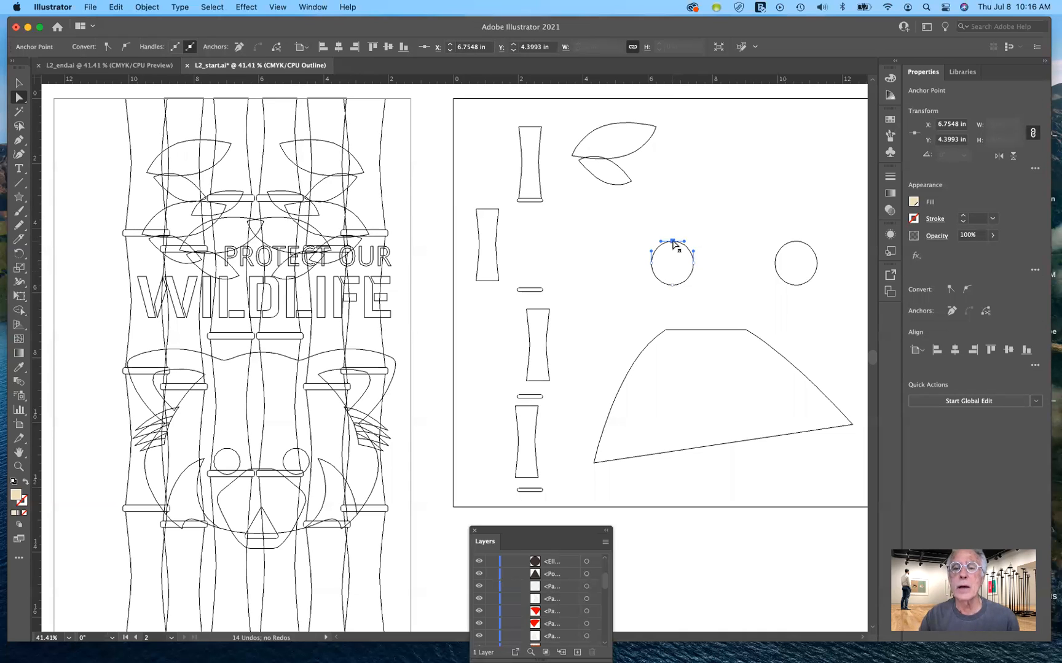
pyautogui.moveTo(674, 244); pyautogui.dragTo(672, 193)
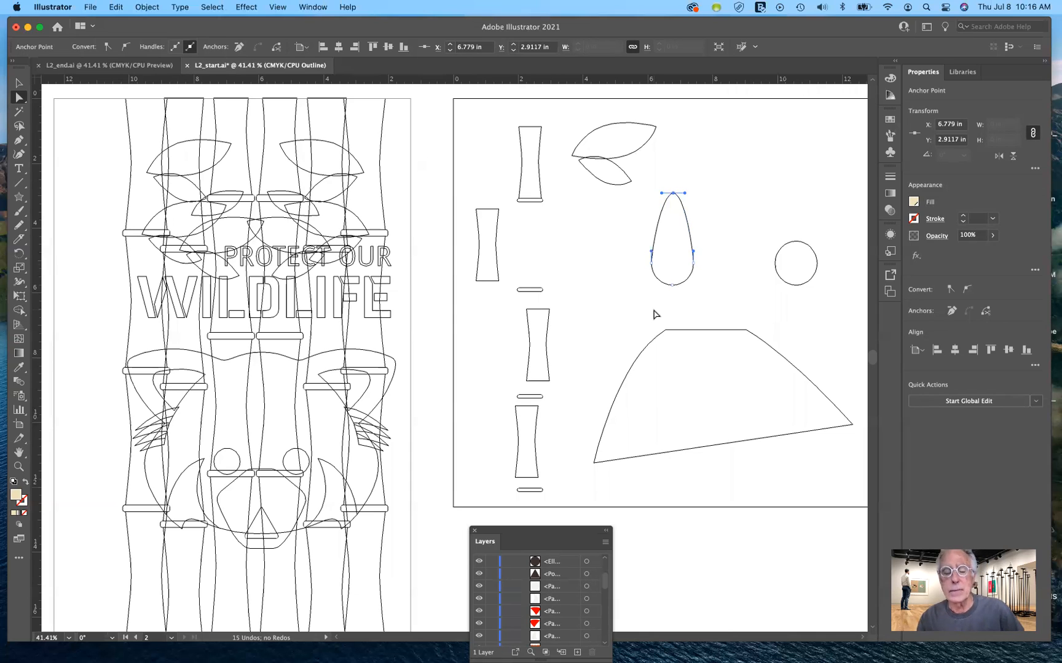
pyautogui.press('super+z')
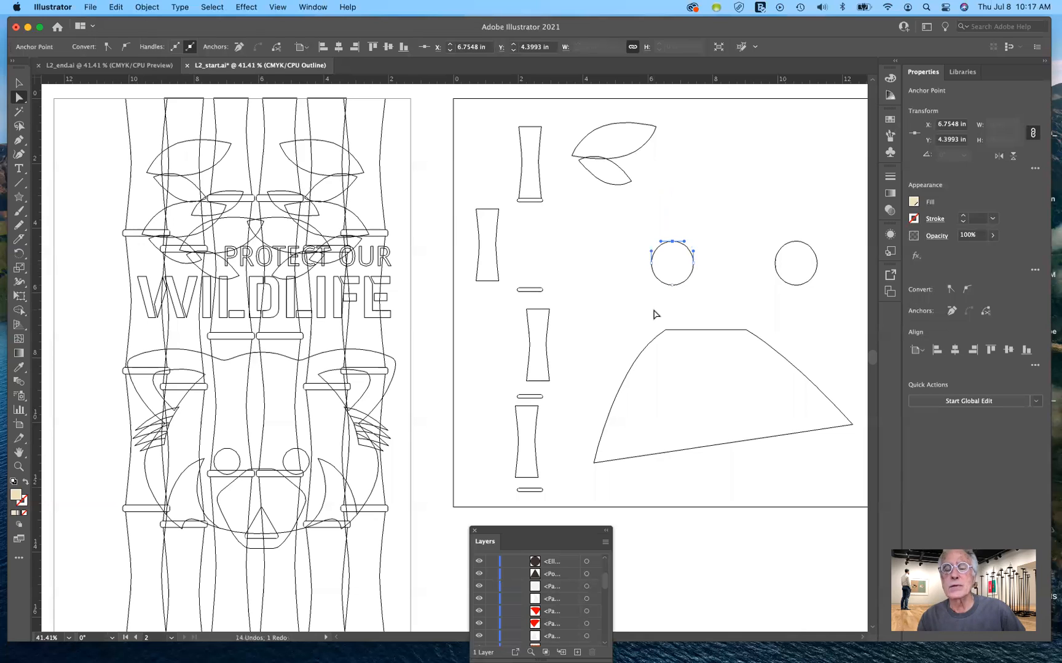
# - Add the right circle's top anchor point to the selection and pull both points about 1.3 in straight up into teardrops
pyautogui.keyDown('shift'); pyautogui.click(795, 243); pyautogui.keyUp('shift')
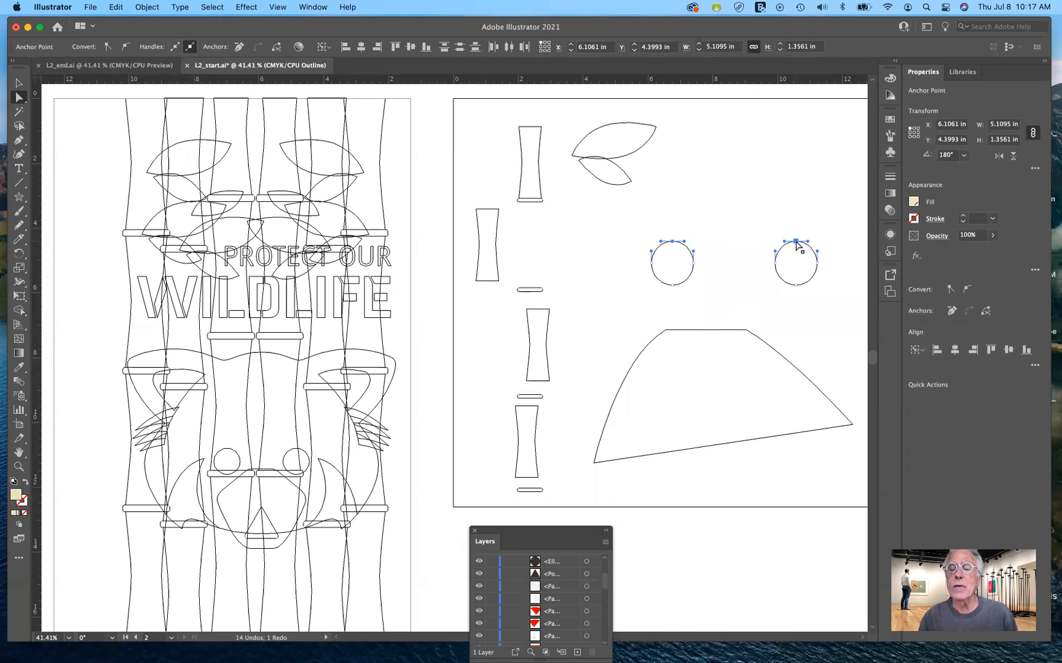
pyautogui.moveTo(787, 237); pyautogui.dragTo(762, 198)
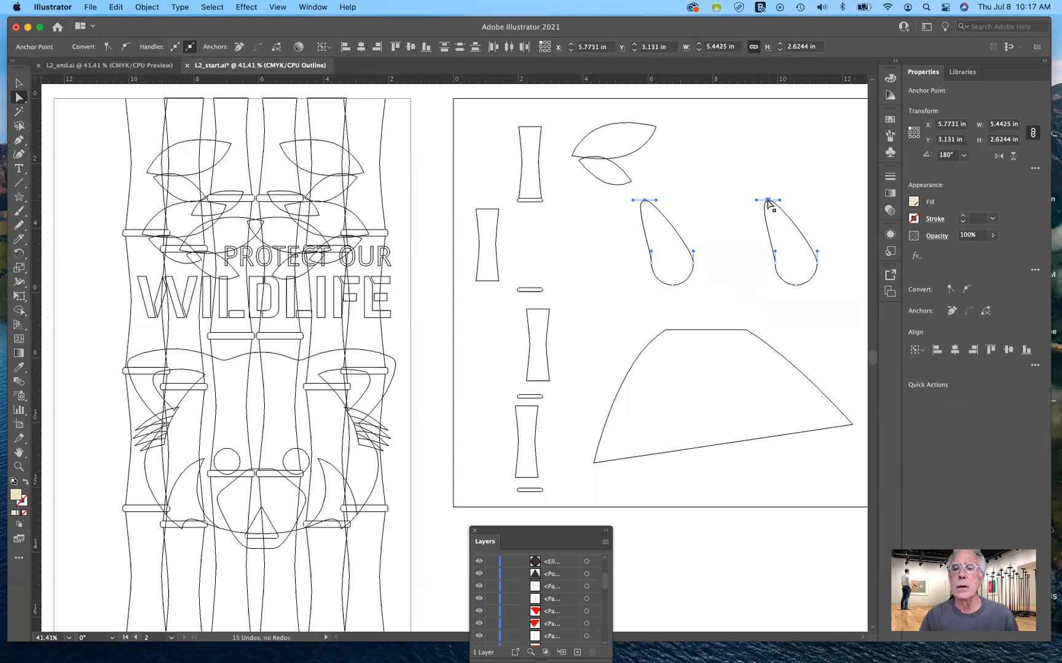
pyautogui.moveTo(768, 201); pyautogui.dragTo(797, 199)
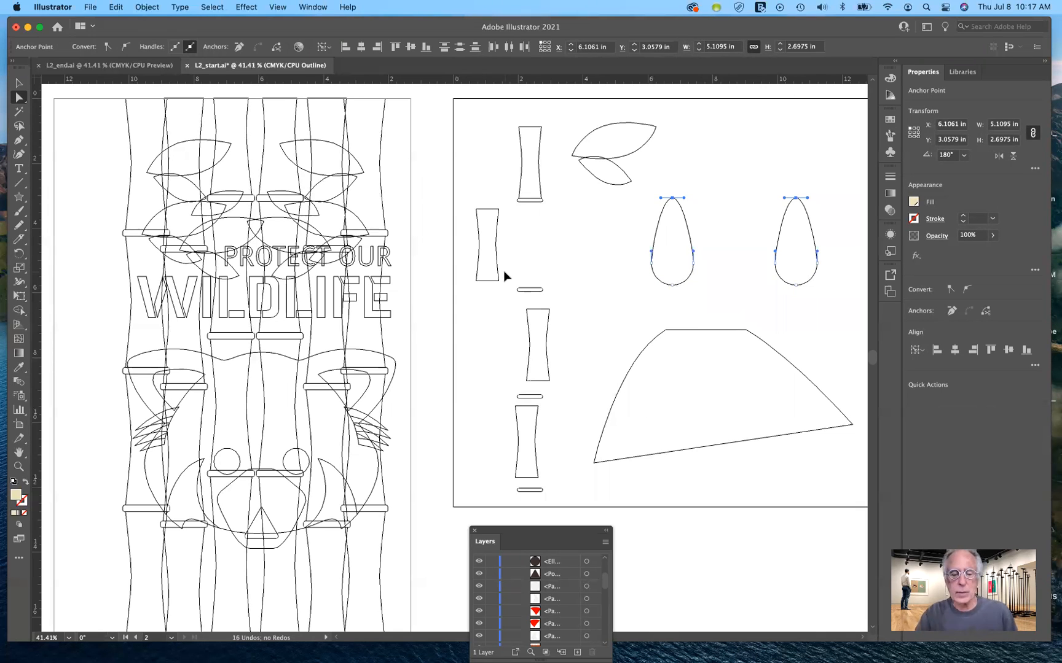
# - Return to Preview mode and show the bounding box again, checking it on the left teardrop with the Selection tool
pyautogui.press('super+y')
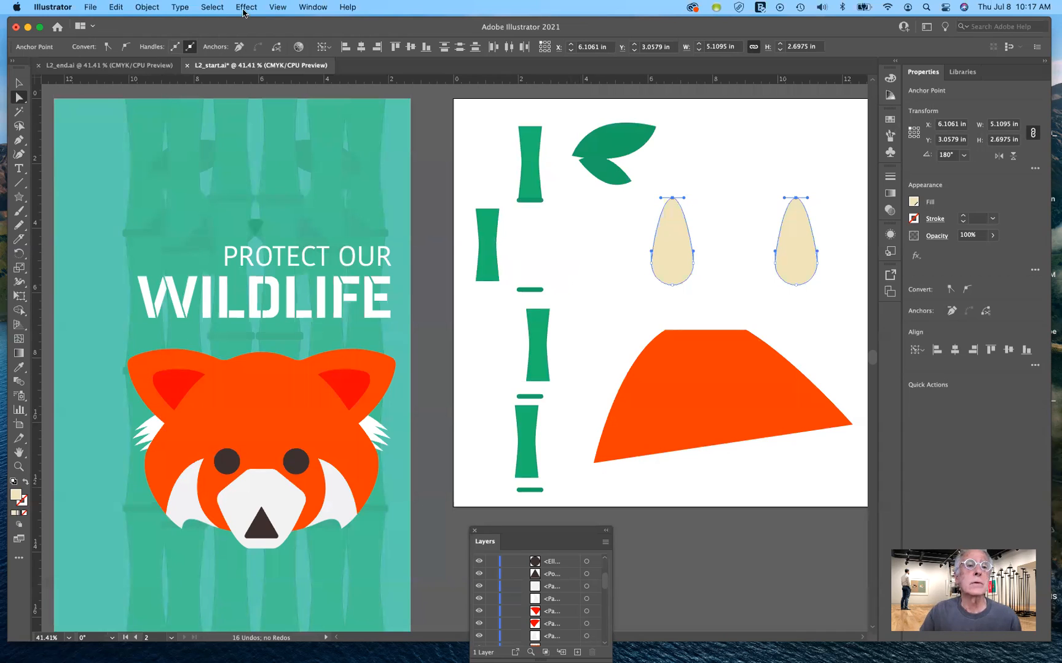
pyautogui.click(278, 7)
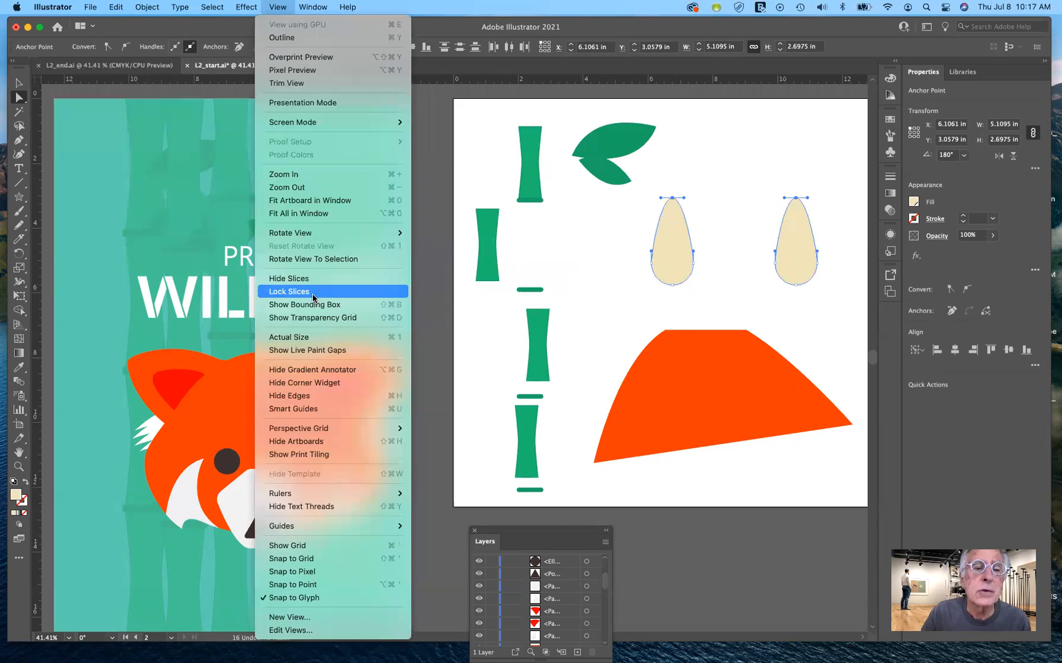
pyautogui.click(645, 360)
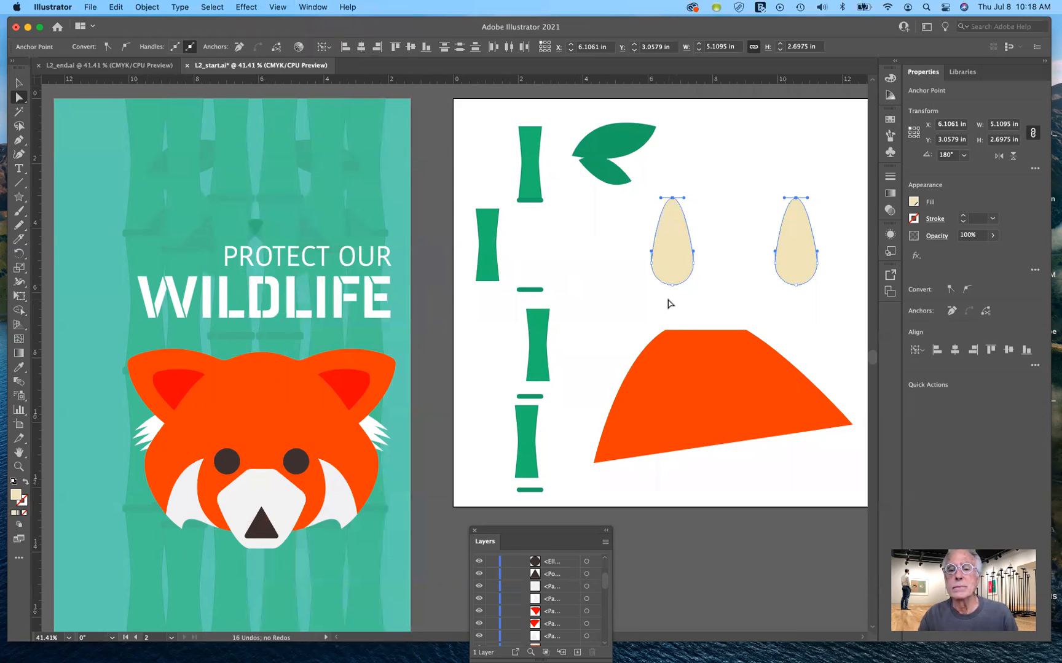
pyautogui.click(19, 83)
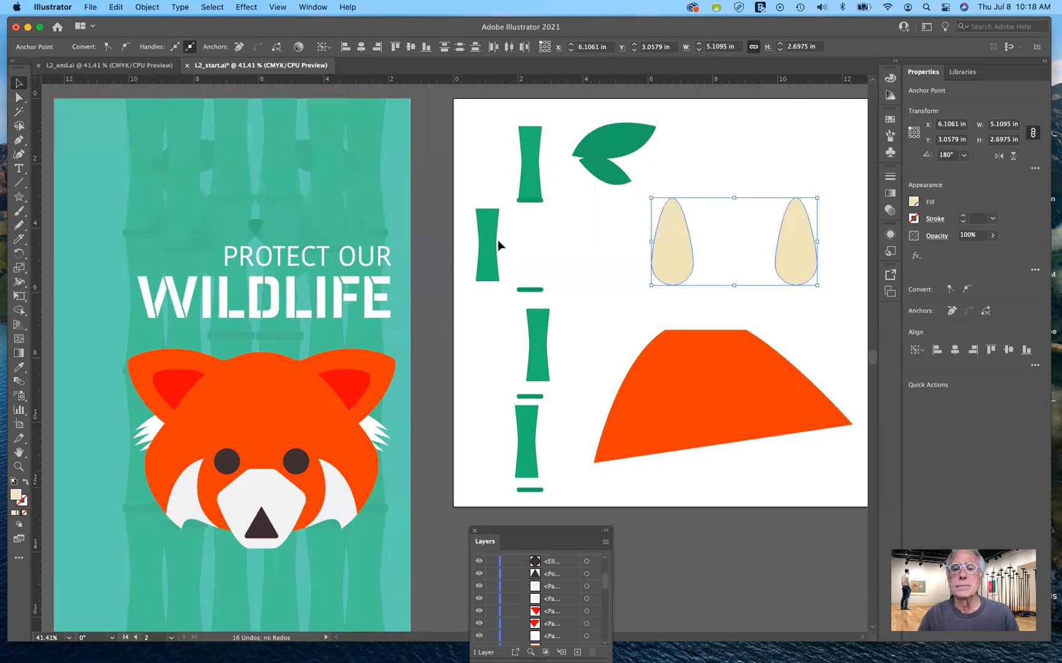
pyautogui.click(569, 286)
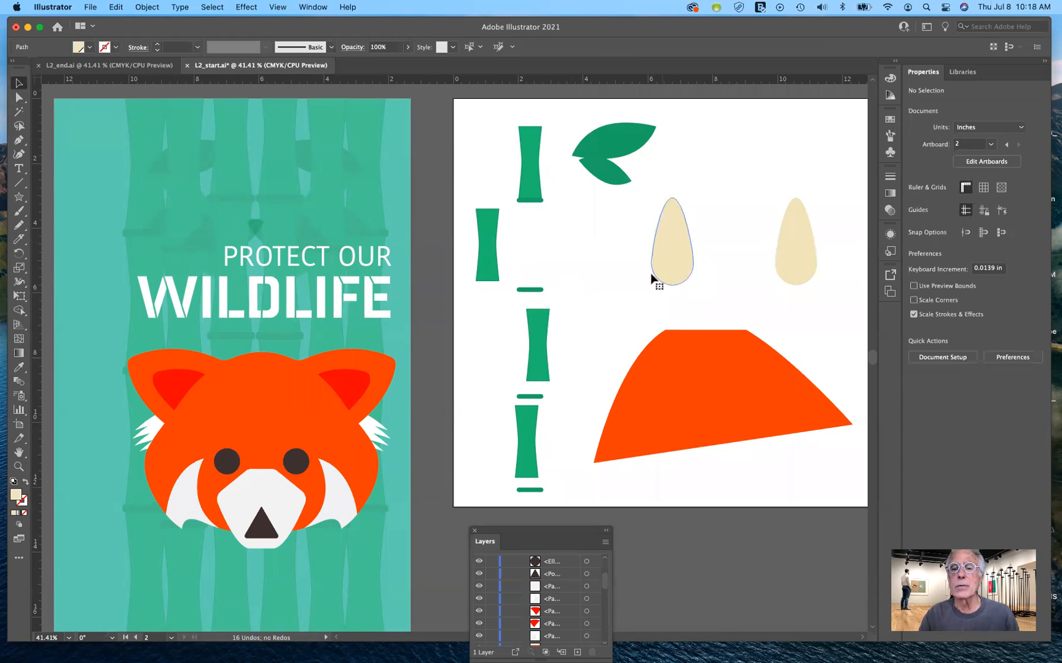
pyautogui.click(652, 276)
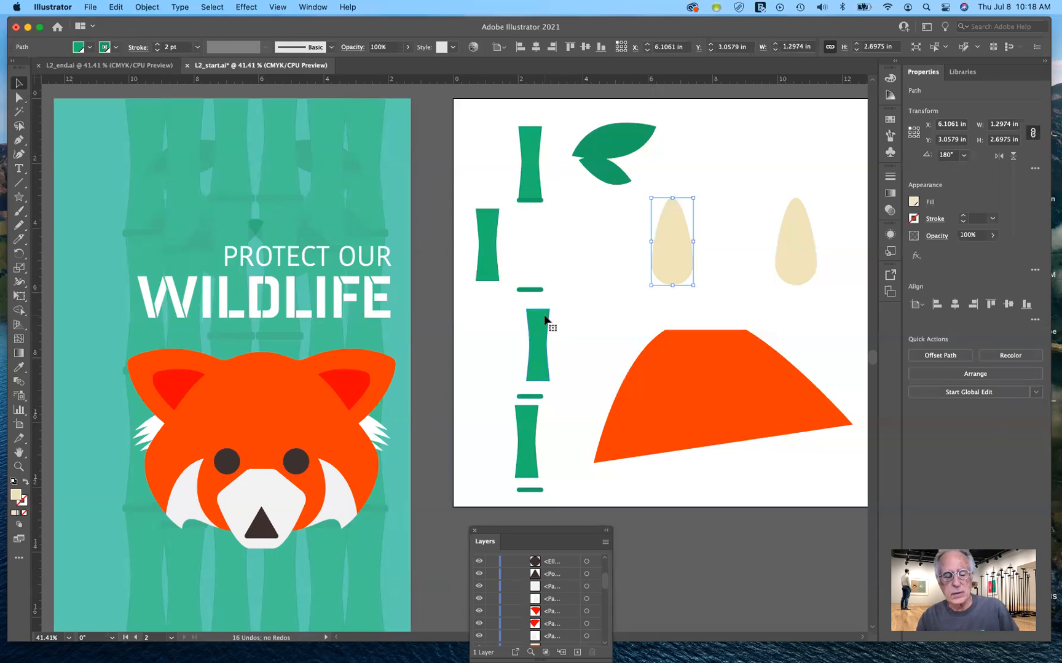
# - Select the third bamboo segment, undo both anchor-point moves on the beige shapes, and deselect everything
pyautogui.click(551, 326)
pyautogui.click(545, 320)
pyautogui.press('super+z')
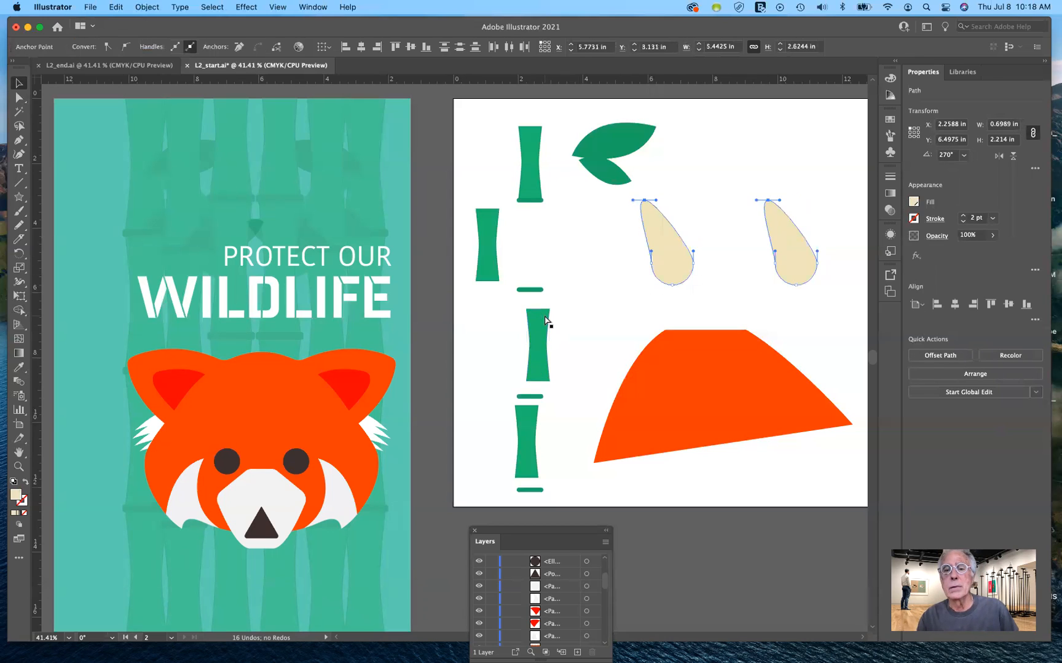
pyautogui.press('super+z')
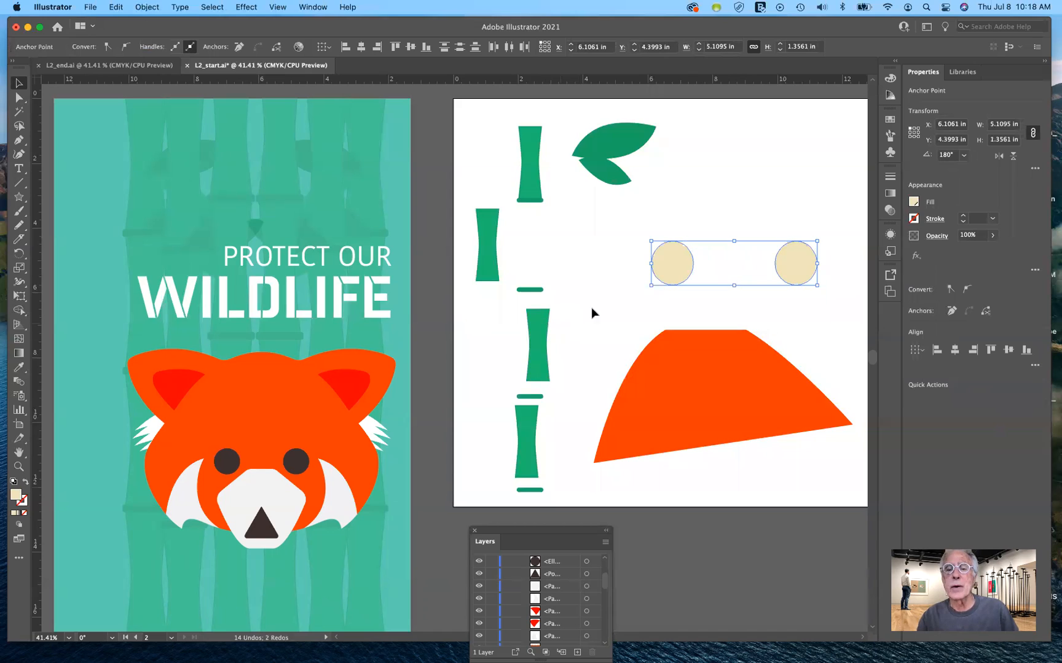
pyautogui.click(611, 295)
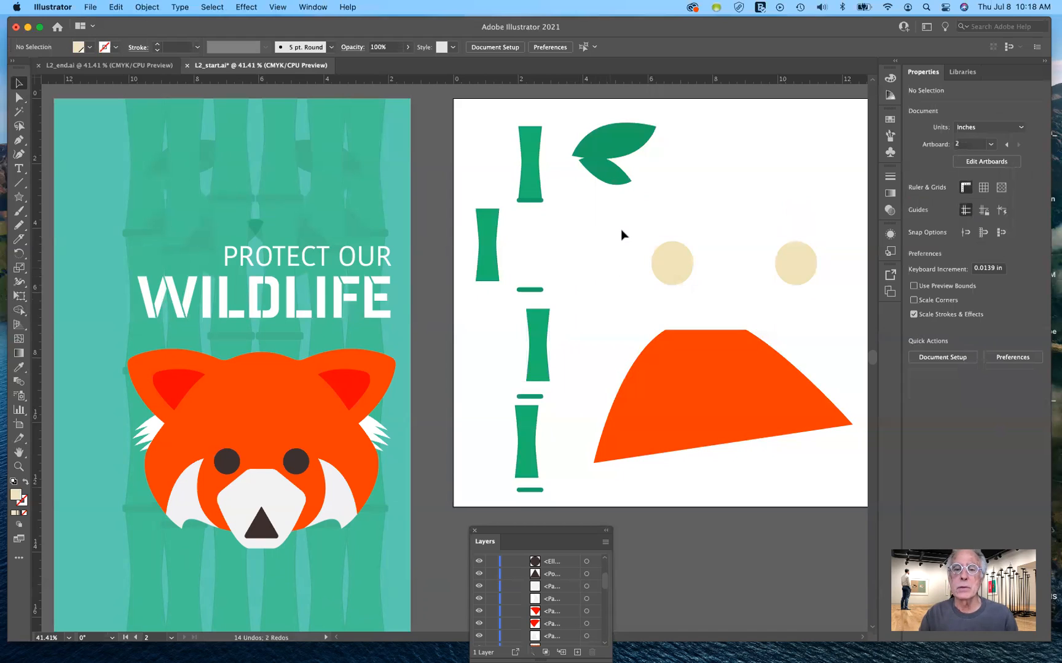
# - Select both beige circles together, group them, and deselect the group
pyautogui.moveTo(634, 228); pyautogui.dragTo(826, 305)
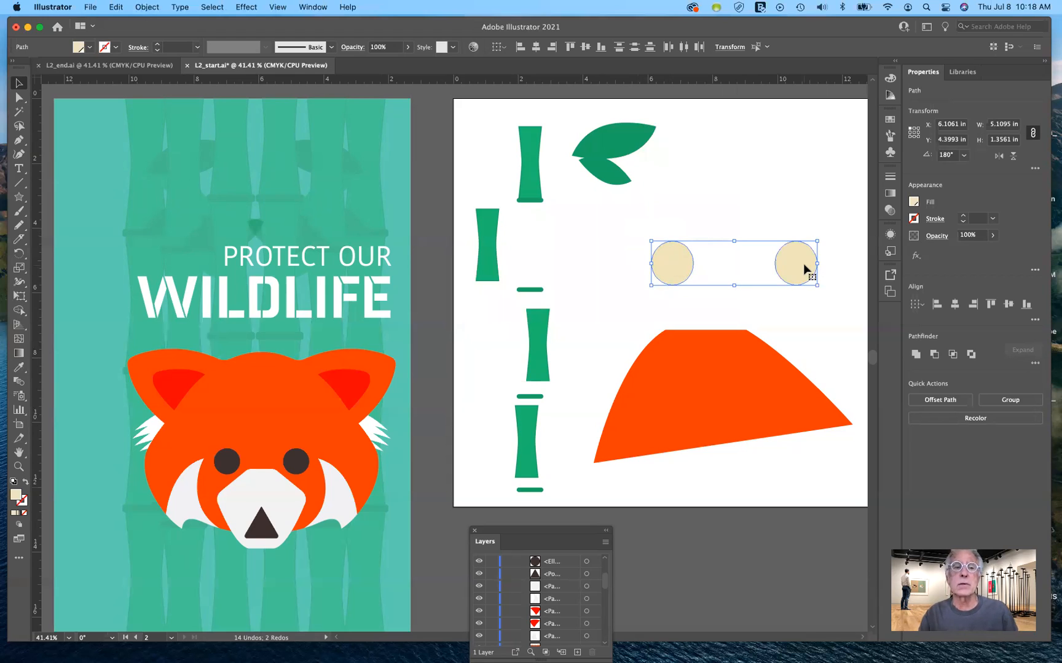
pyautogui.click(147, 9)
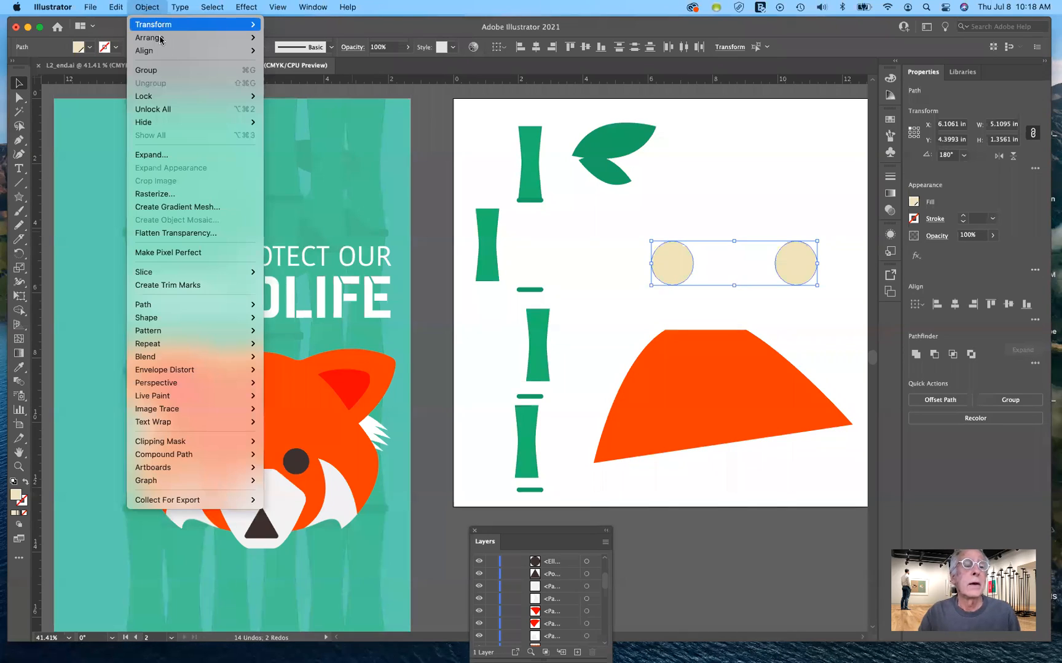
pyautogui.click(243, 77)
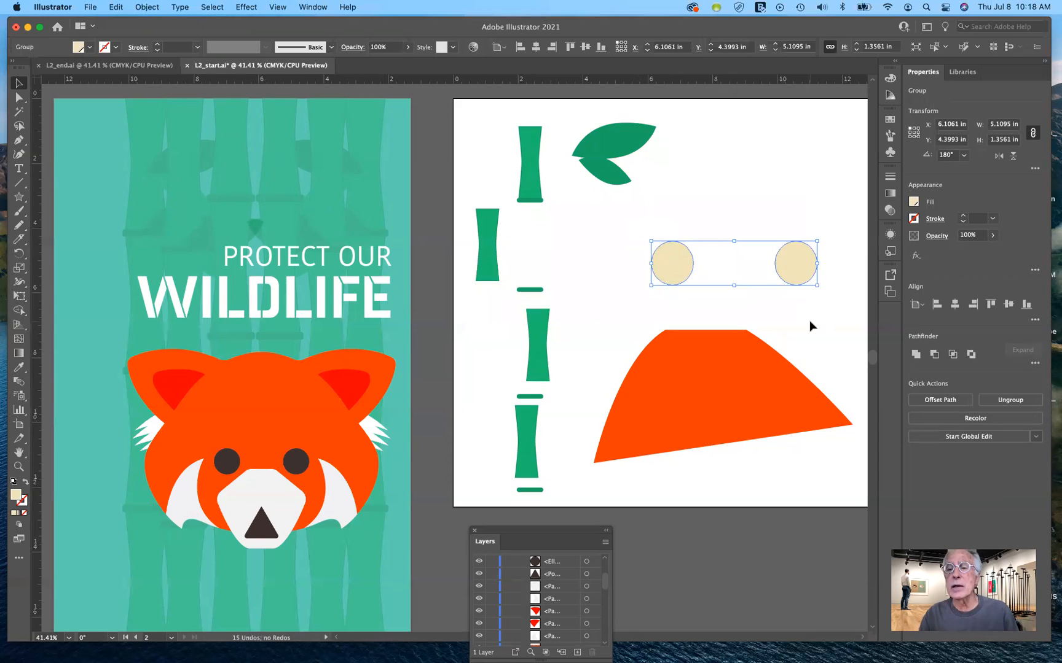
pyautogui.click(811, 314)
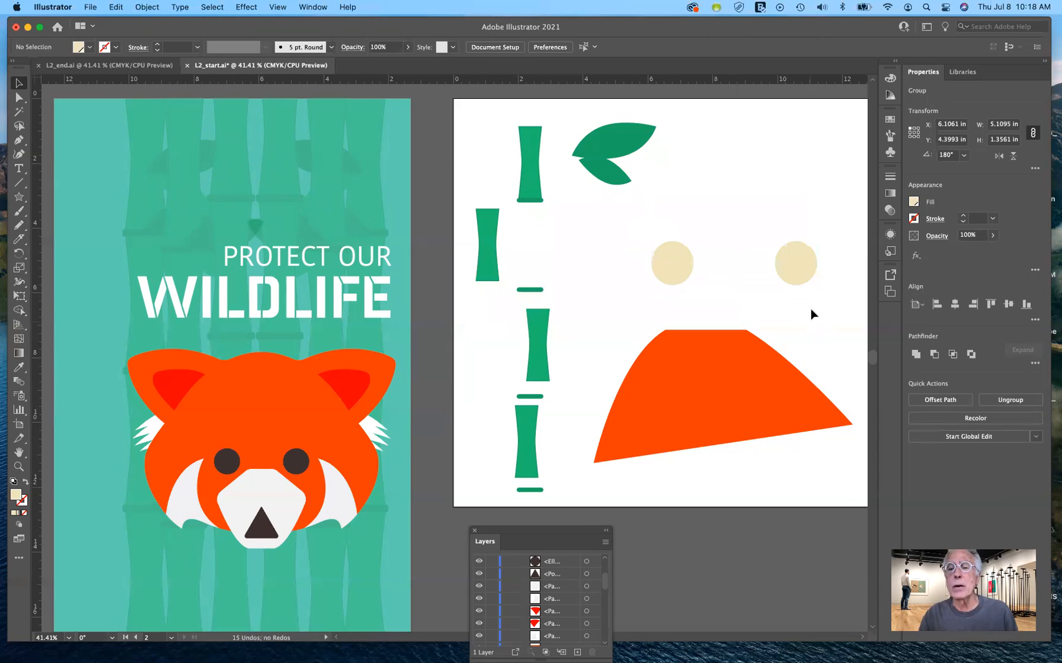
# - Move the grouped beige circles to about X 3.77 in, Y 3.74 in and enlarge the group to about 7.23 in wide
pyautogui.click(800, 266)
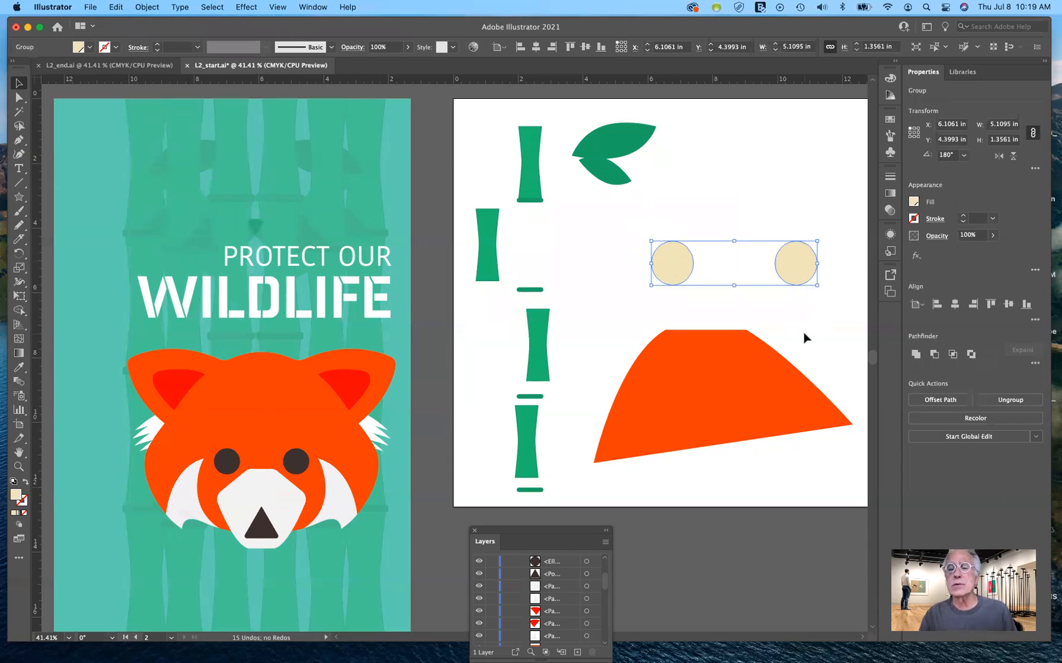
pyautogui.moveTo(805, 270); pyautogui.dragTo(723, 245)
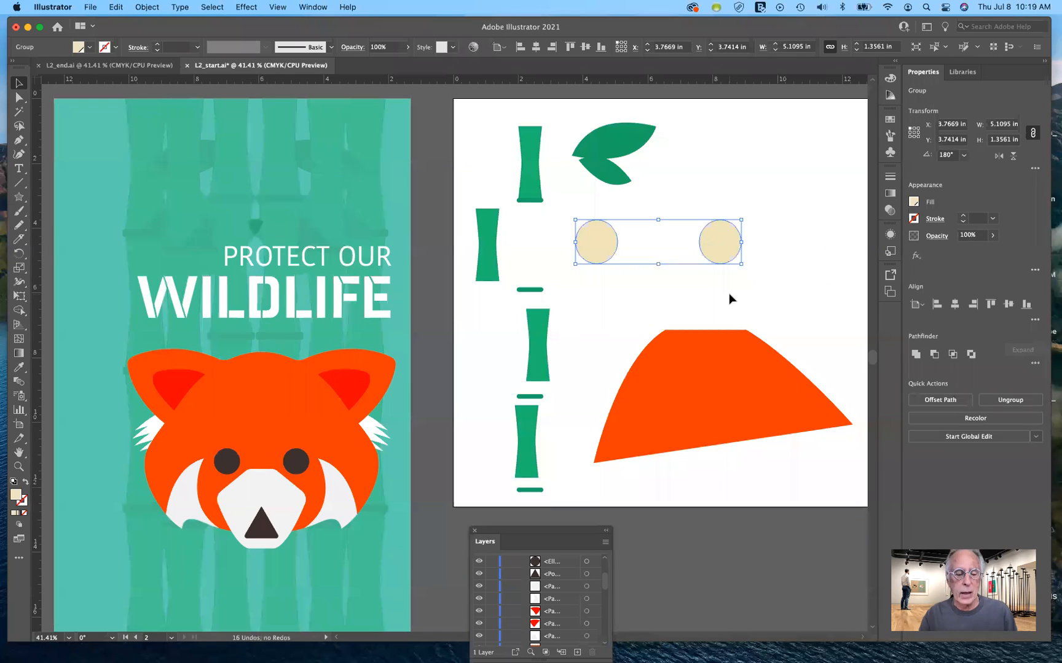
pyautogui.moveTo(743, 215); pyautogui.dragTo(806, 162)
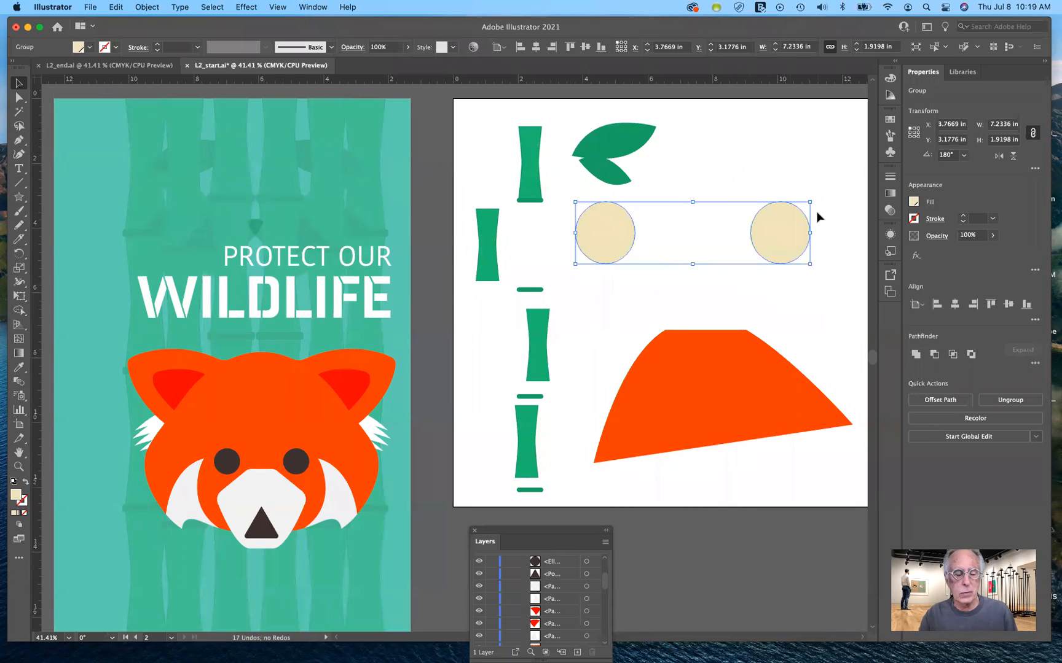
# - Toggle the bounding box off and on, undo the group's enlargement, and move the group to about X 6.03 in, Y 4.05 in
pyautogui.press('super+shift+b')
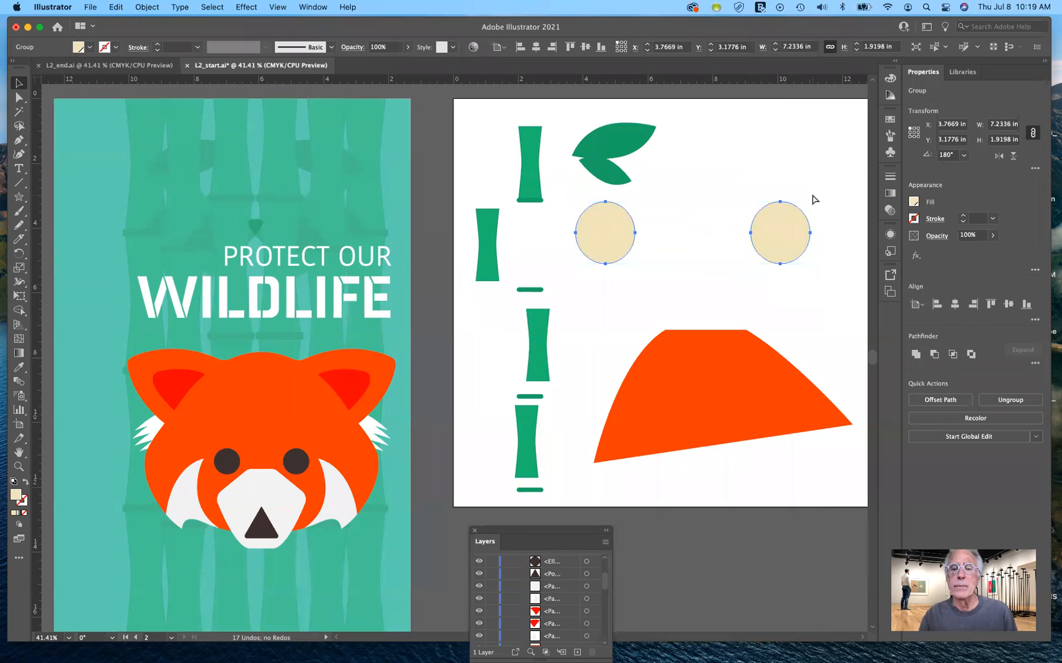
pyautogui.press('super+z')
pyautogui.moveTo(718, 246); pyautogui.dragTo(794, 257)
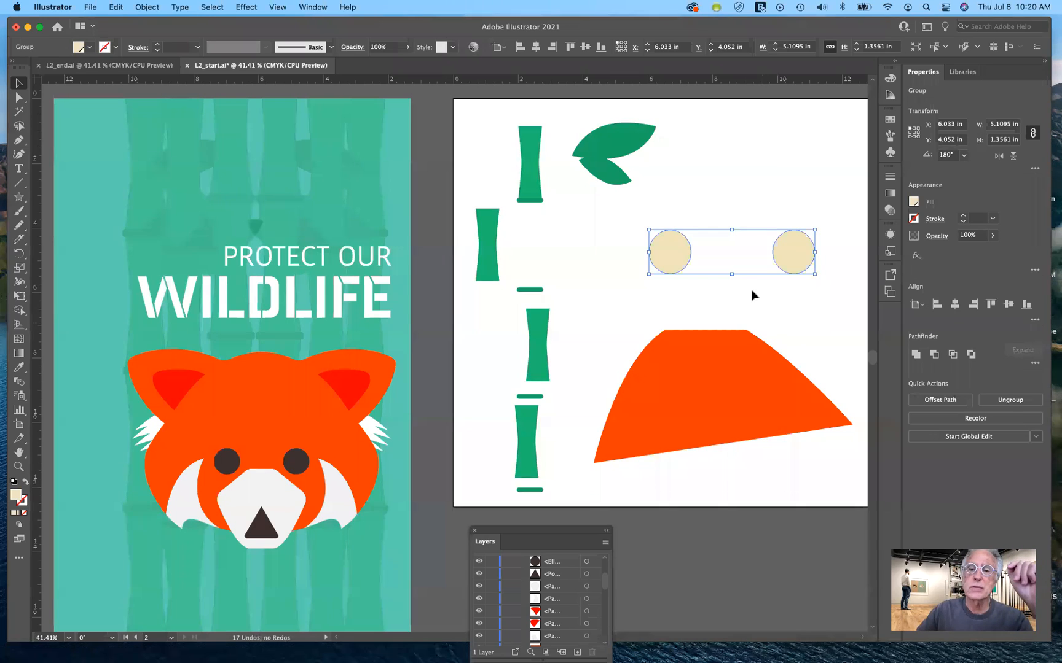
# - Deselect the grouped beige circles and select only the left circle with the Group Selection tool
pyautogui.click(718, 290)
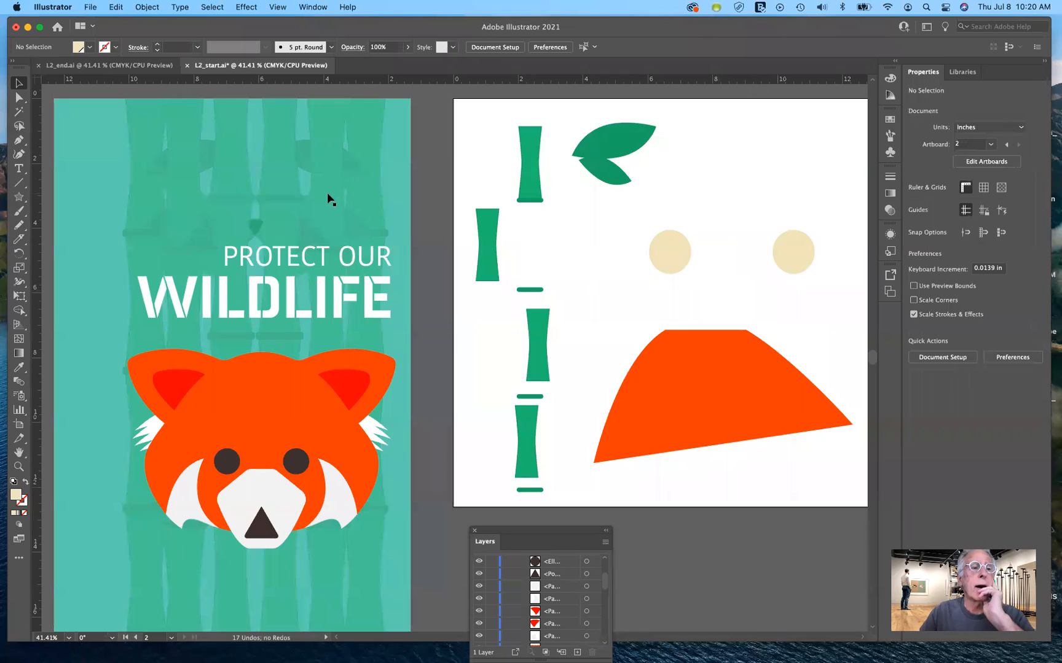
pyautogui.click(18, 99)
pyautogui.moveTo(18, 98); pyautogui.dragTo(54, 114)
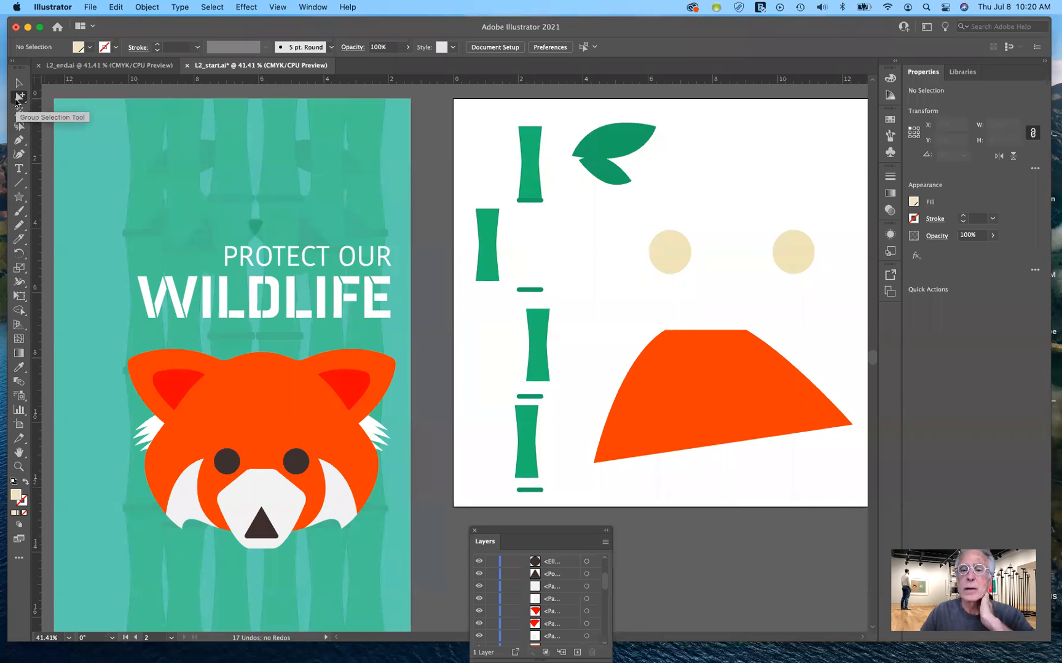
pyautogui.click(678, 251)
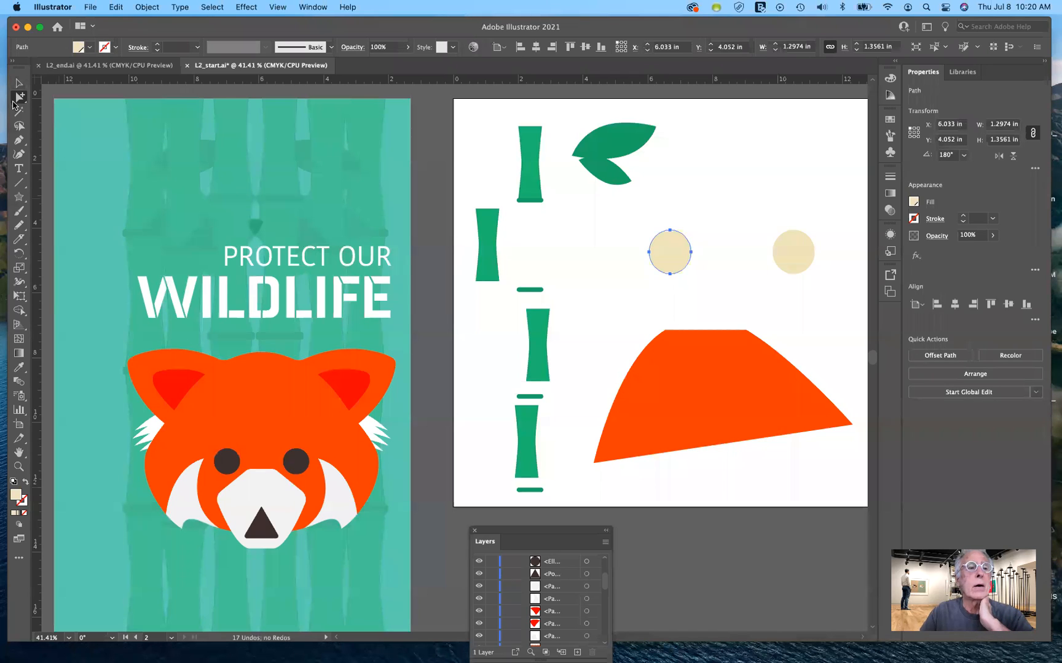
# - Stretch the left beige circle upward by moving its top anchor point to about Y 3.26 in with the Direct Selection tool, and deselect it
pyautogui.moveTo(20, 96); pyautogui.dragTo(60, 102)
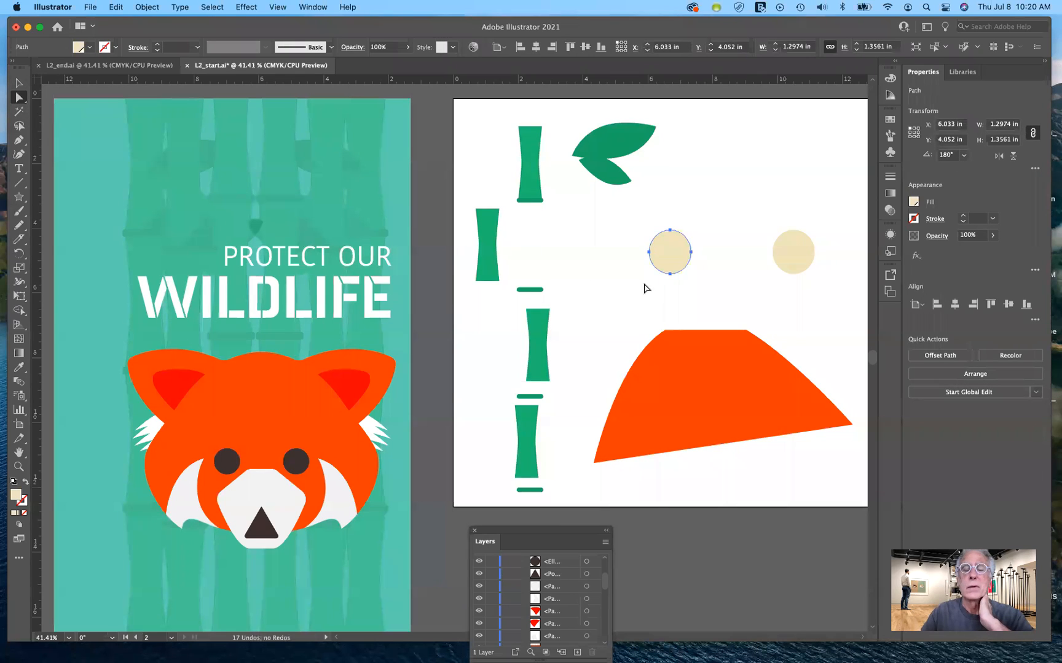
pyautogui.click(639, 278)
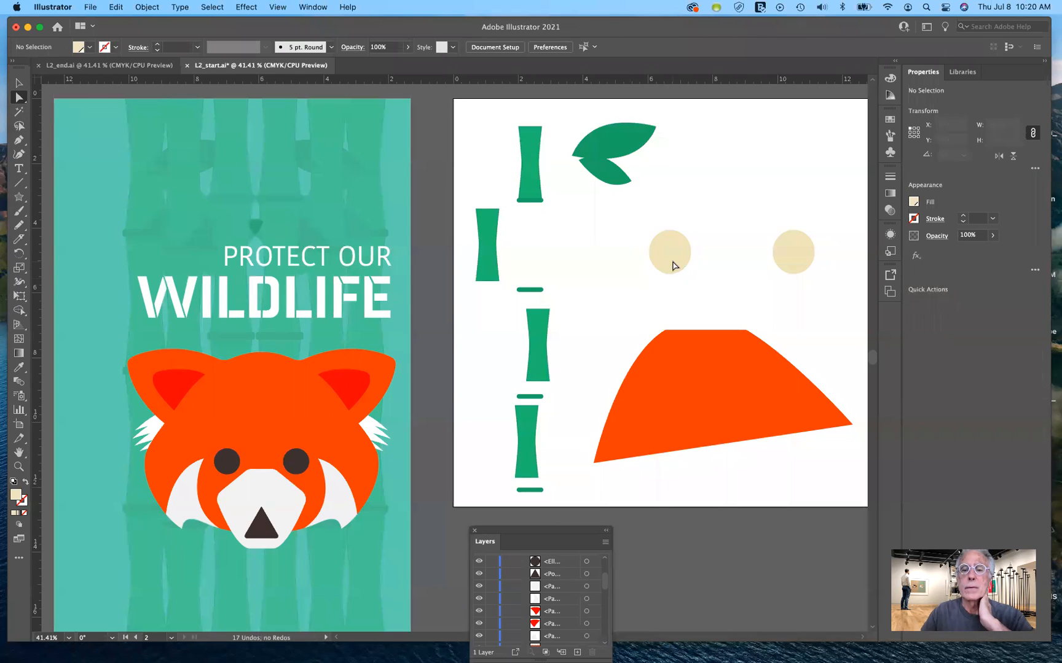
pyautogui.click(666, 282)
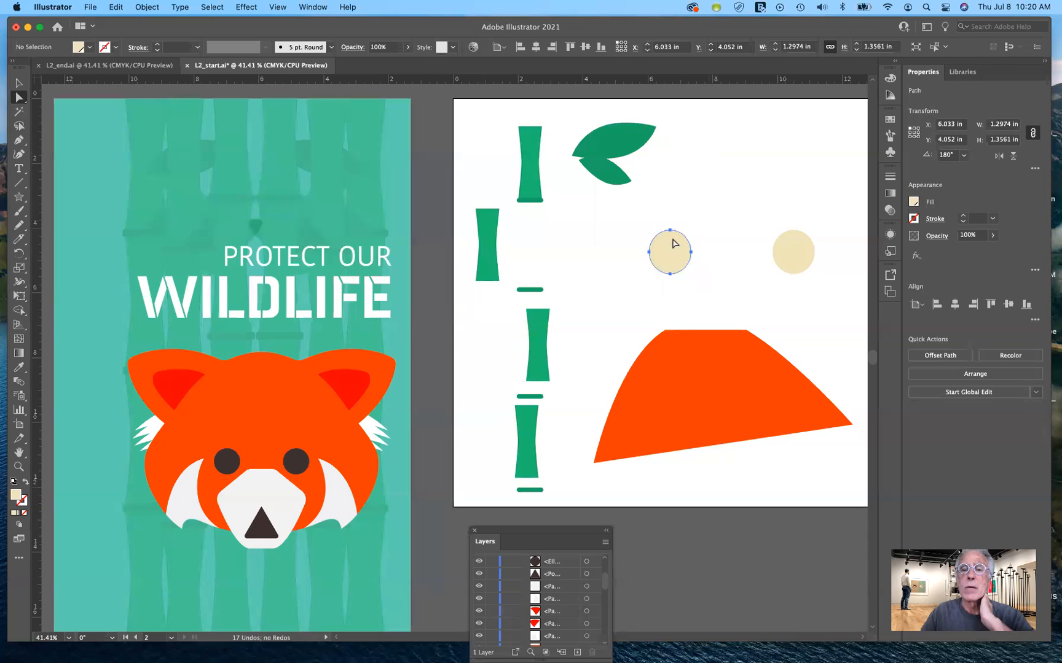
pyautogui.click(673, 229)
pyautogui.click(673, 249)
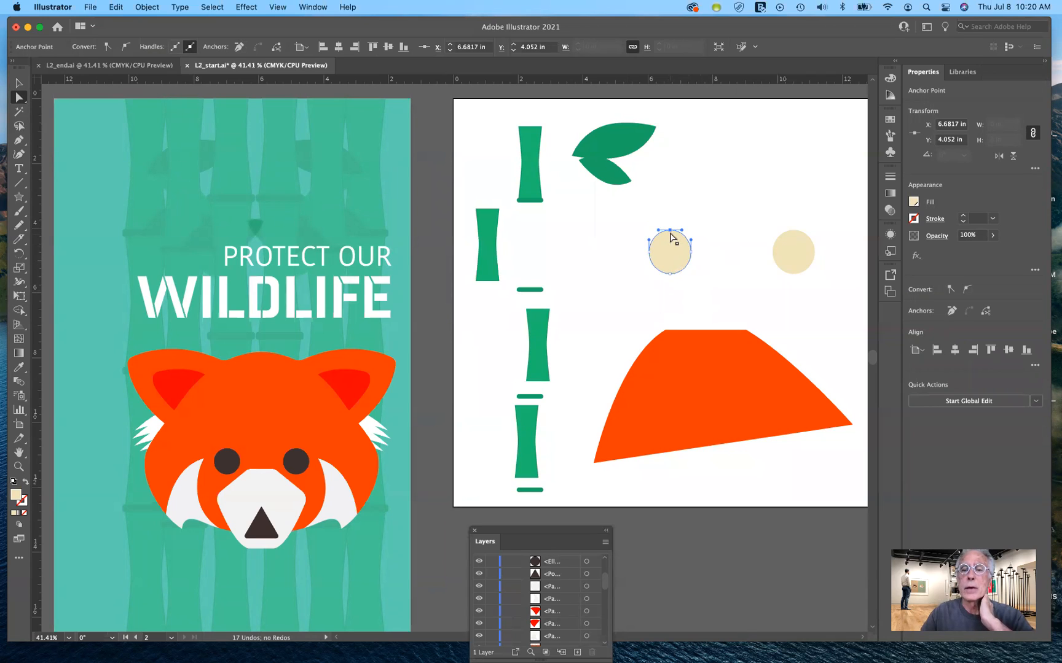
pyautogui.moveTo(670, 231); pyautogui.dragTo(671, 204)
pyautogui.click(642, 302)
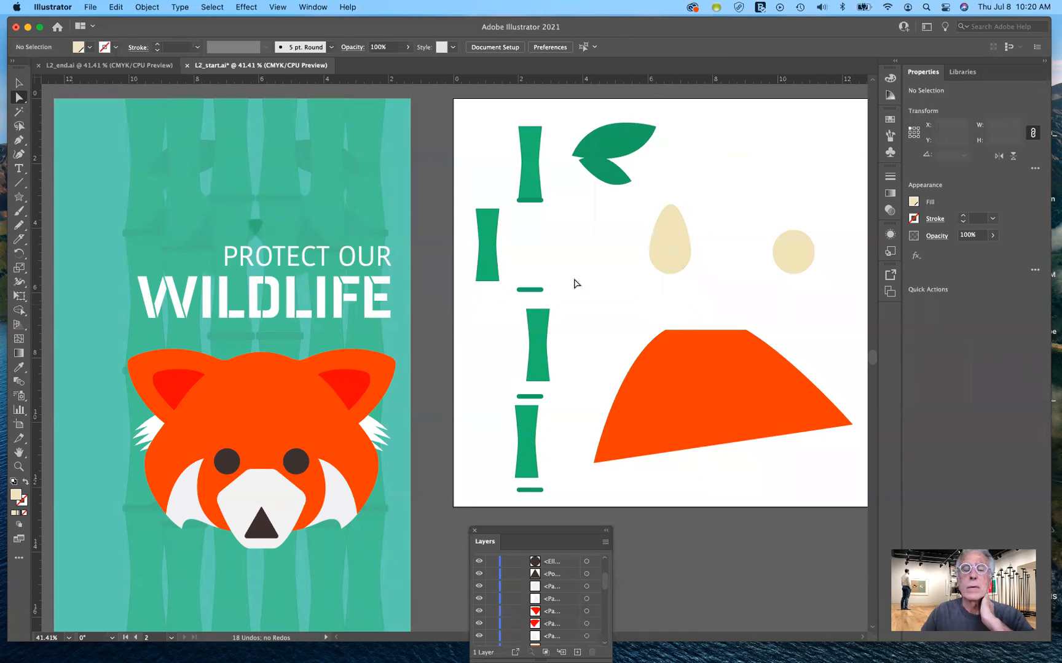
# - Select the whole beige group with the Selection tool and undo the left circle's anchor-point move
pyautogui.click(19, 83)
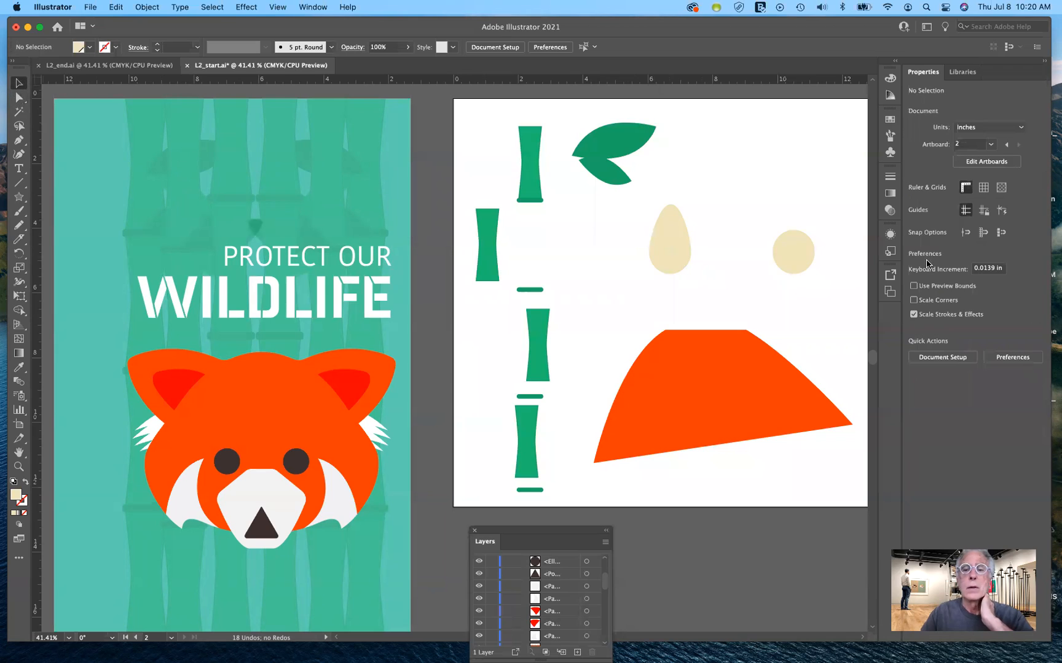
pyautogui.click(787, 248)
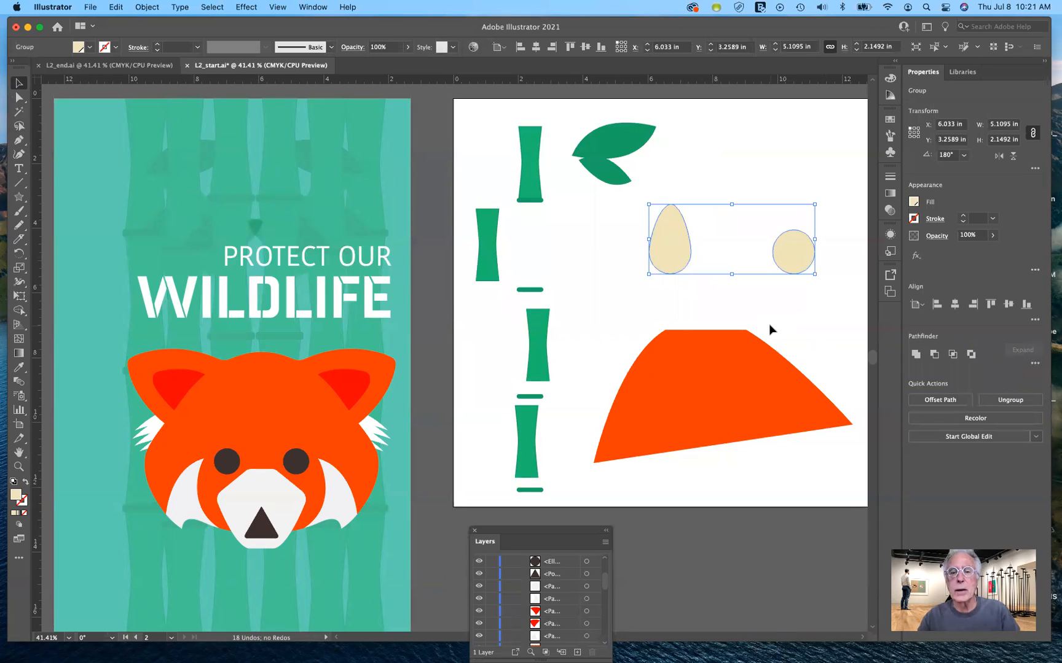
pyautogui.press('super+z')
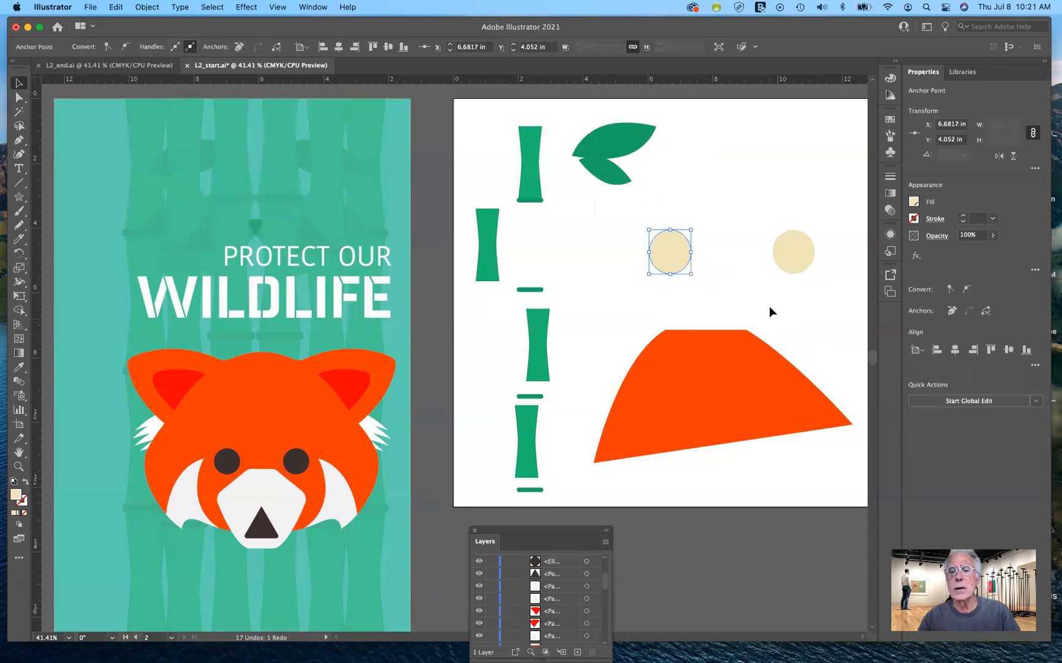
pyautogui.press('super+z')
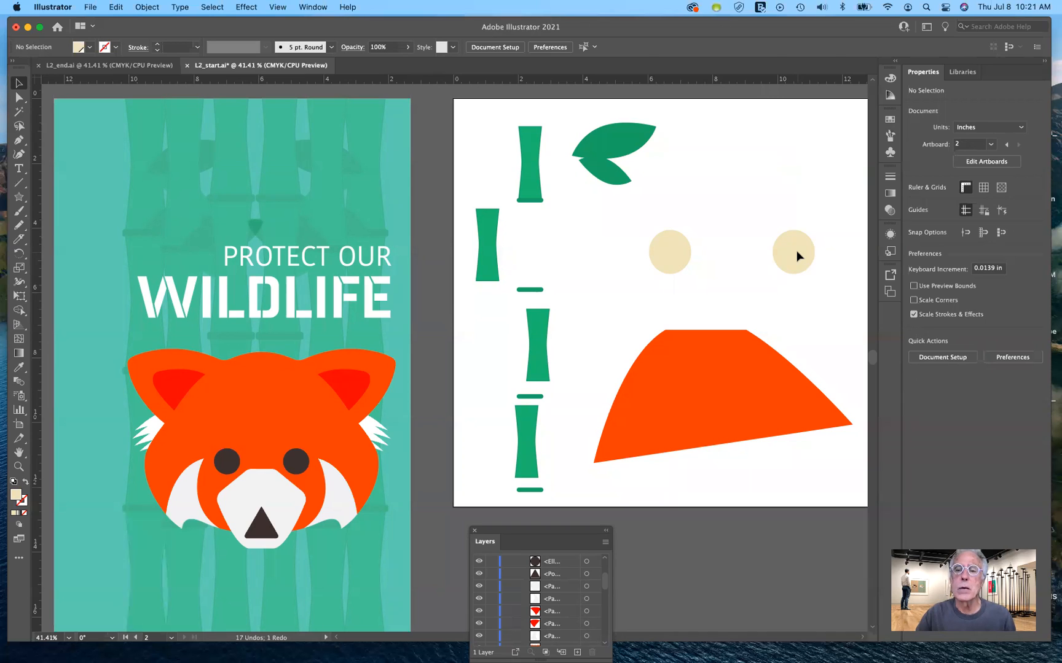
# - Isolate the beige group, select each circle on its own, and enlarge only the left circle from its upper-right corner
pyautogui.doubleClick(796, 254)
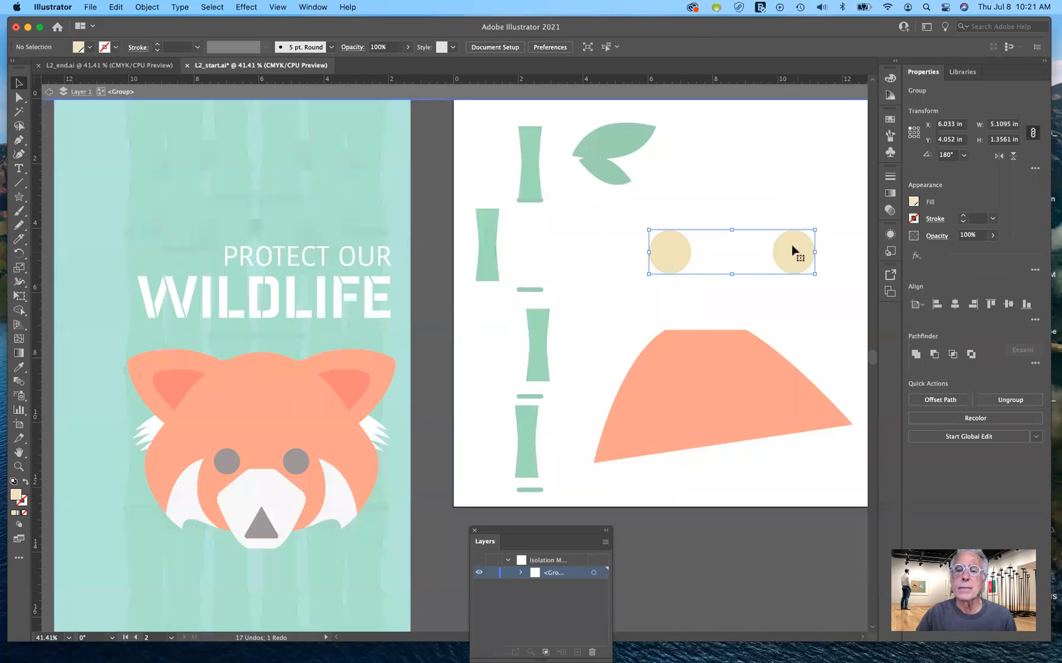
pyautogui.click(689, 325)
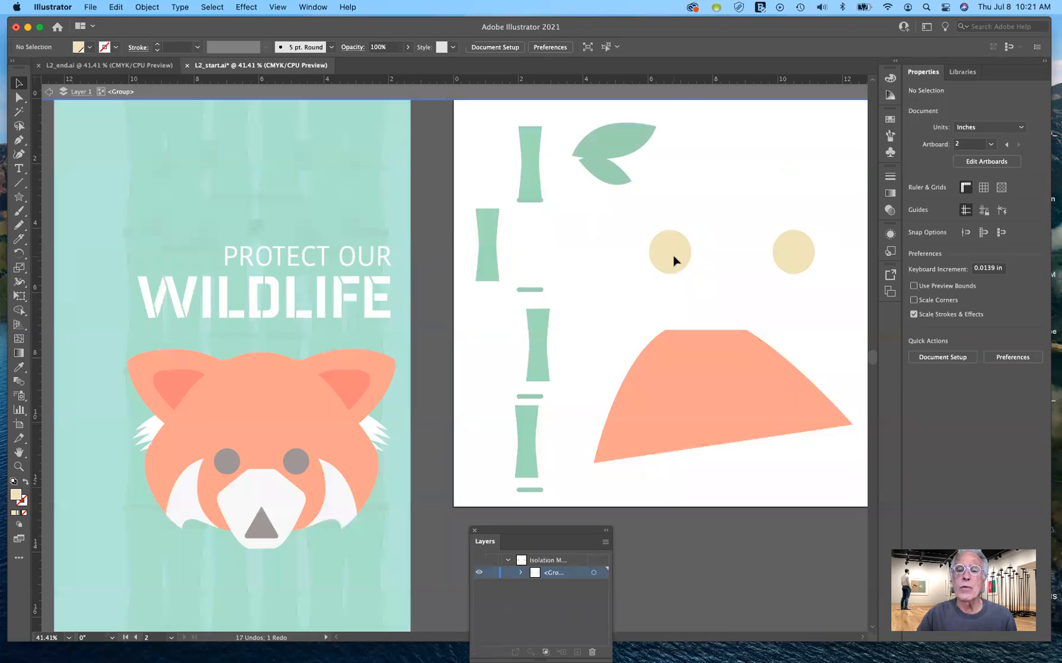
pyautogui.click(777, 263)
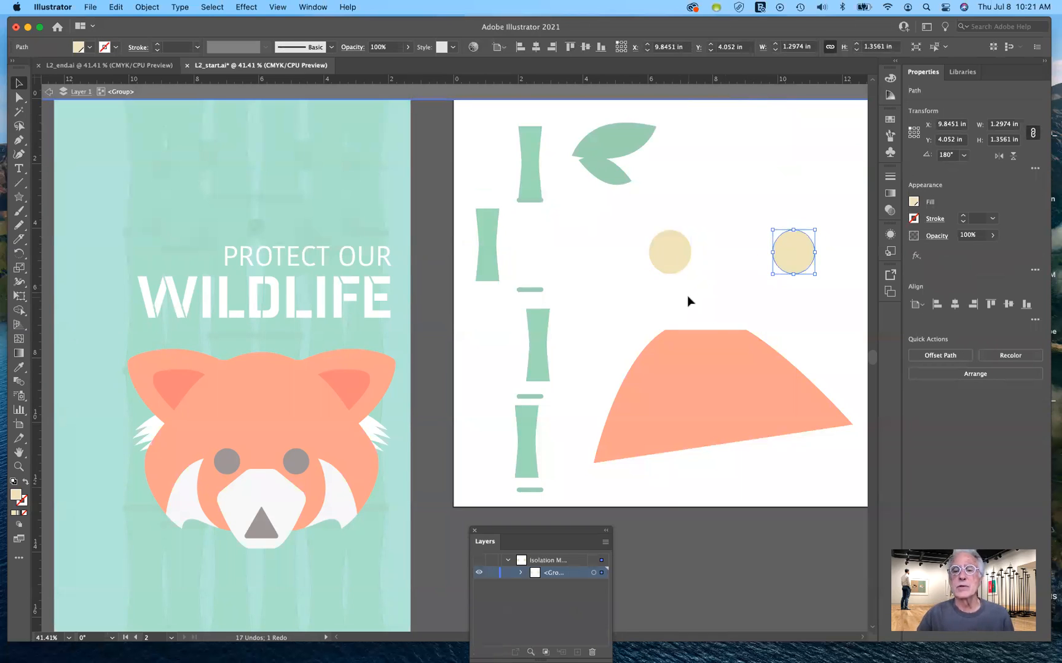
pyautogui.click(673, 255)
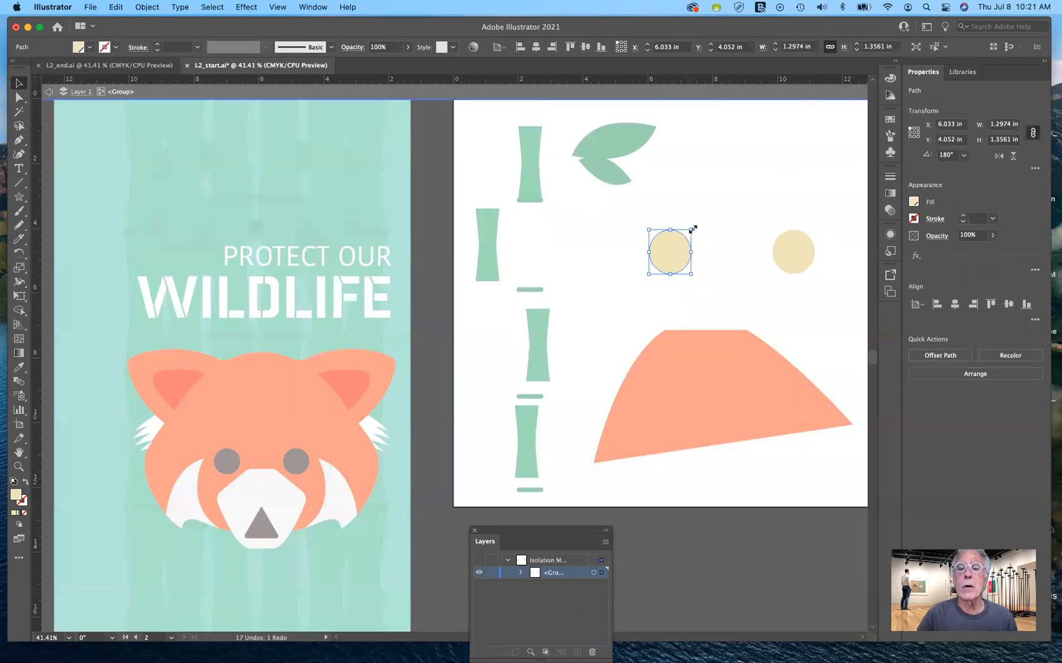
pyautogui.moveTo(693, 229); pyautogui.dragTo(711, 200)
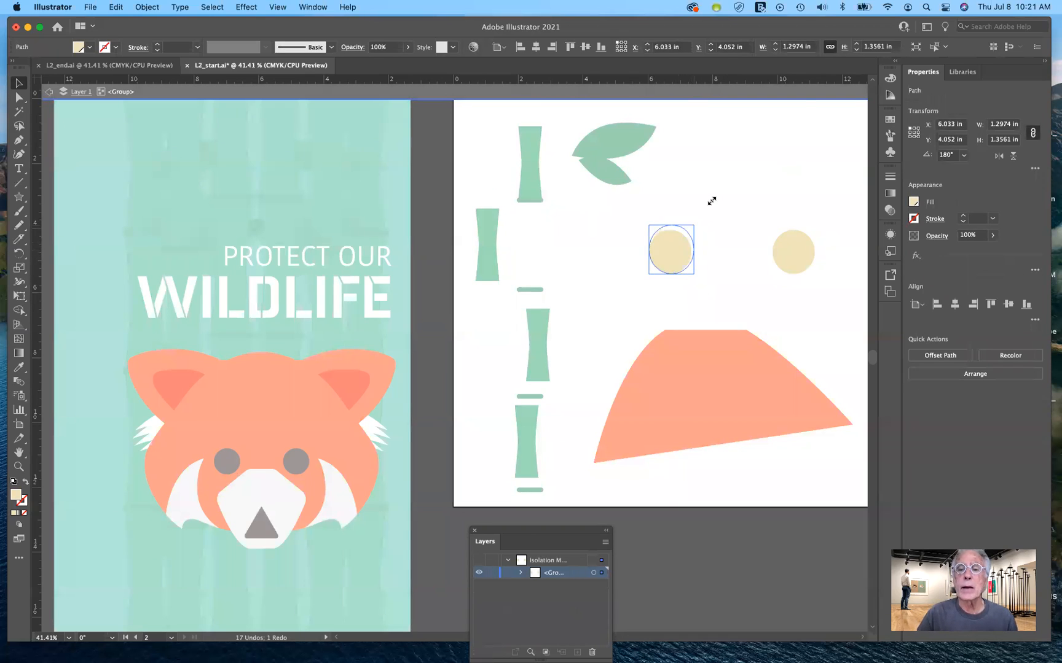
pyautogui.click(737, 314)
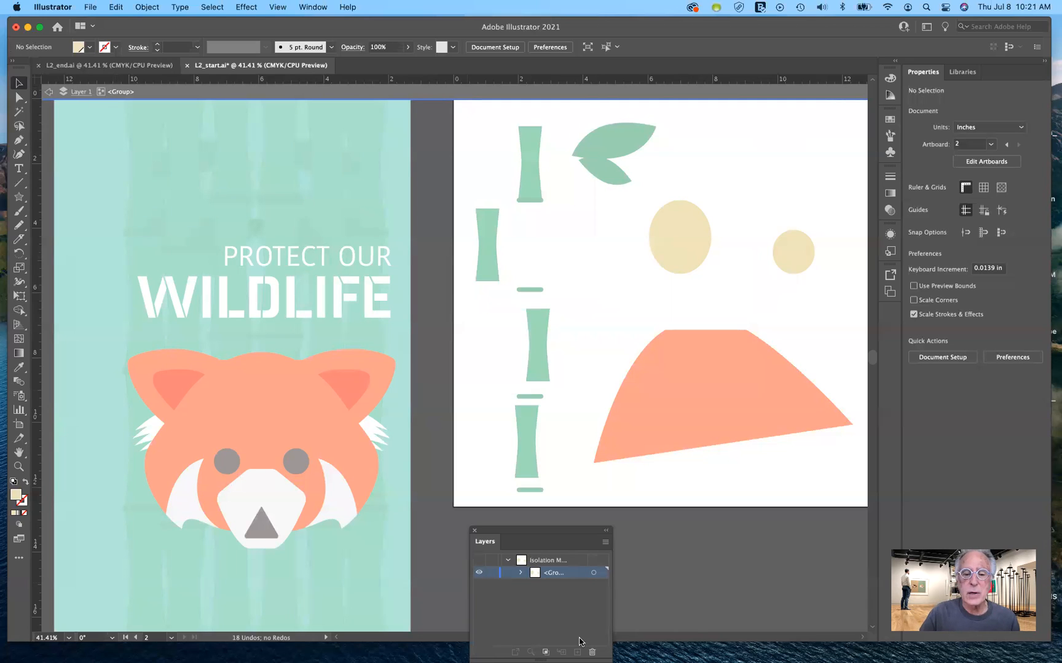
# - Expand the isolated group in the layer list to show its two circles, and exit isolation mode completely
pyautogui.click(521, 573)
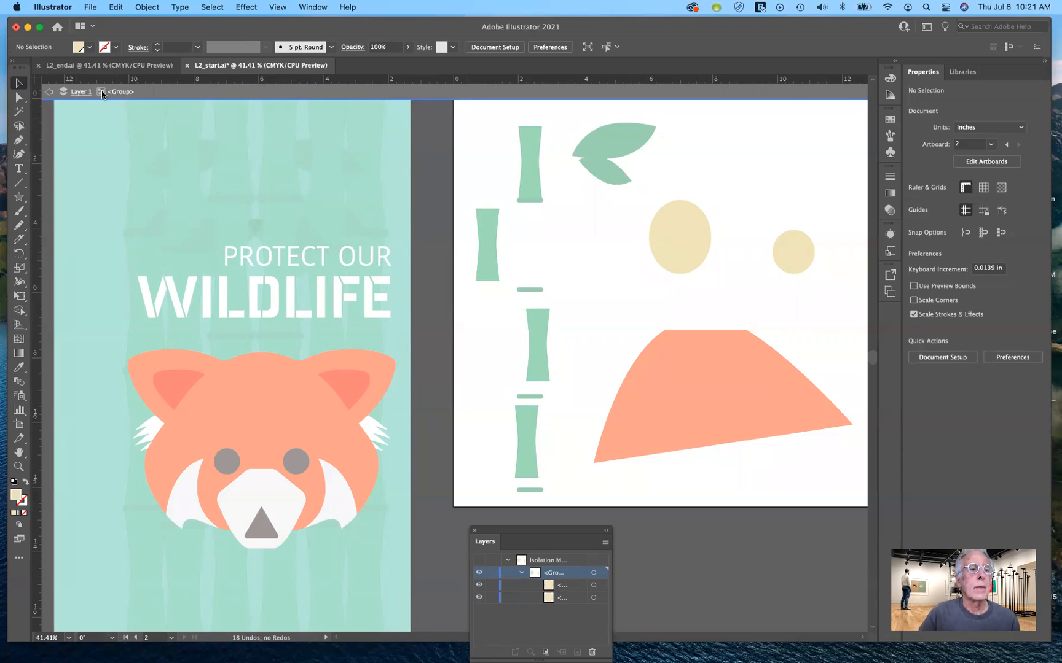
pyautogui.click(49, 93)
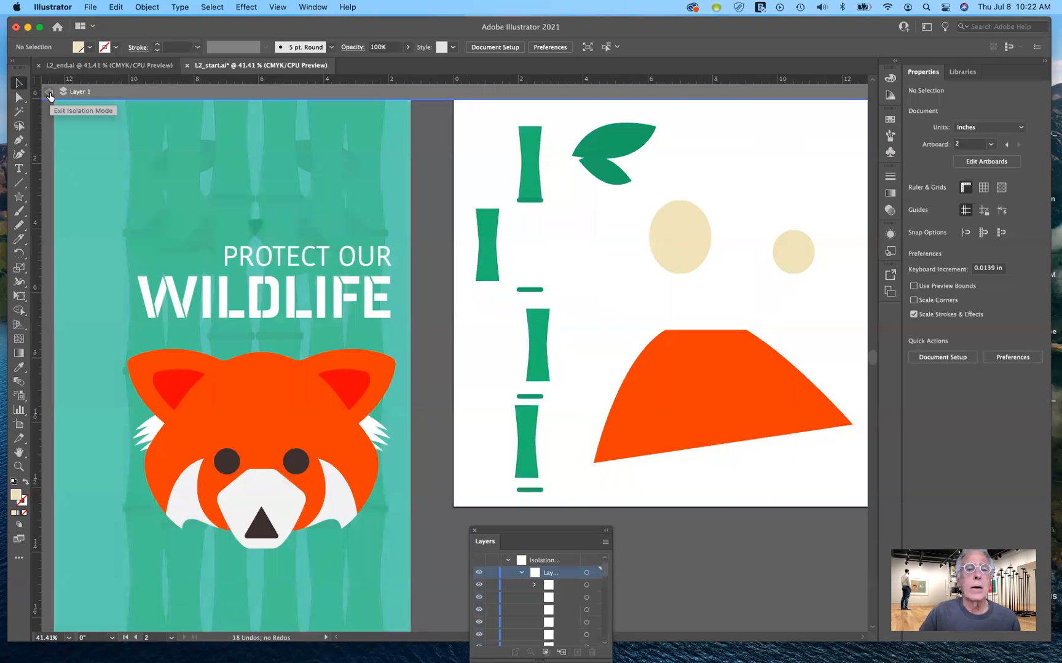
pyautogui.click(49, 94)
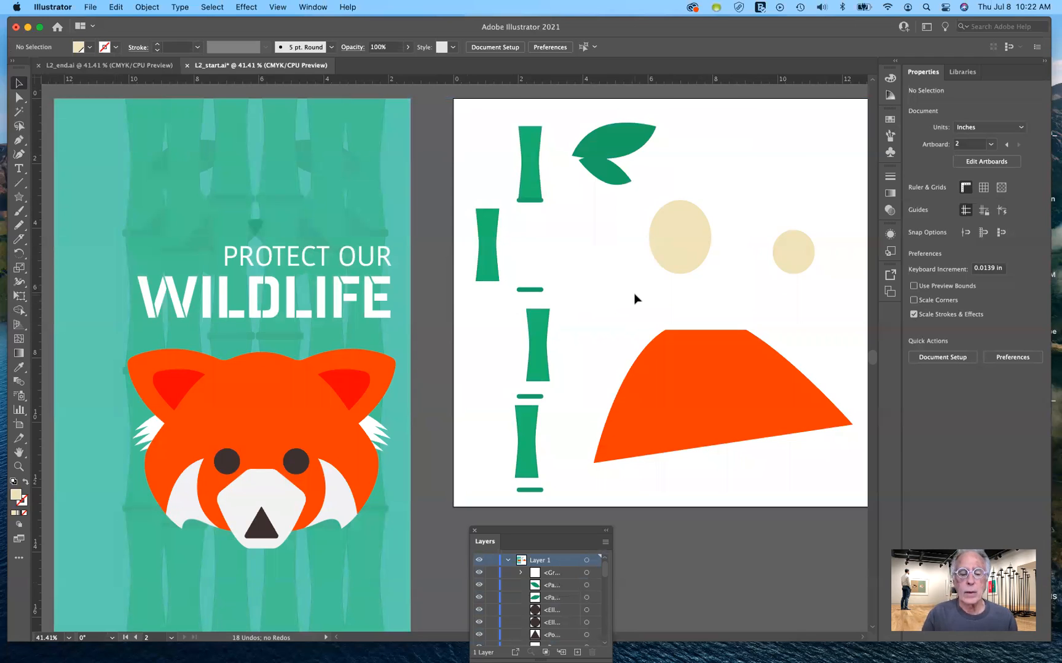
# - Undo the left circle's enlargement and the earlier move of the beige group, and deselect everything
pyautogui.press('cmd+z')
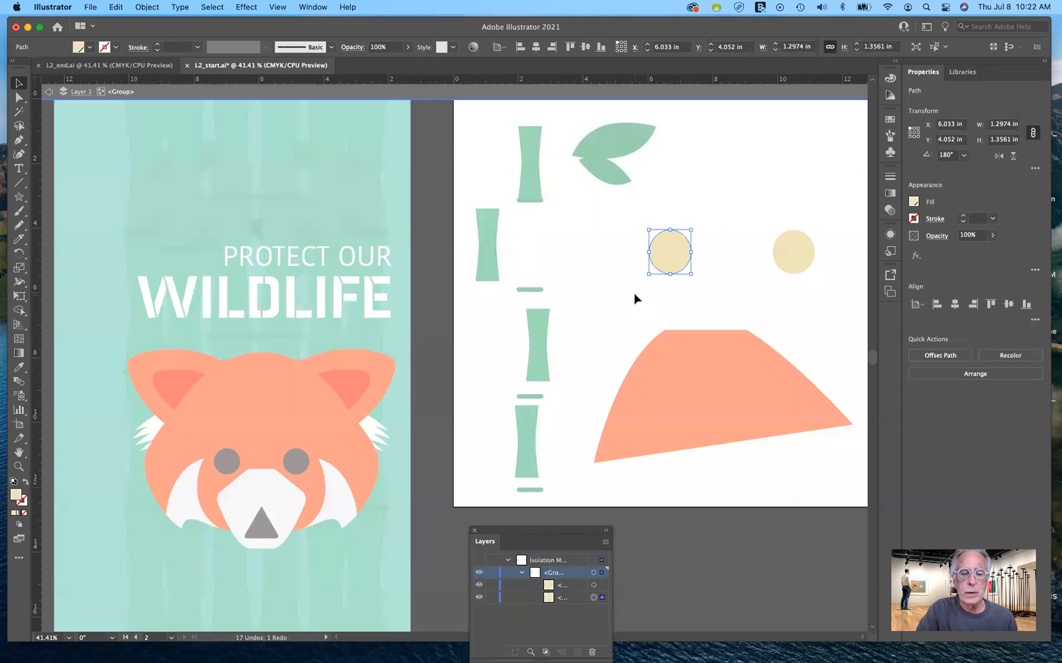
pyautogui.press('a')
pyautogui.press('cmd+z')
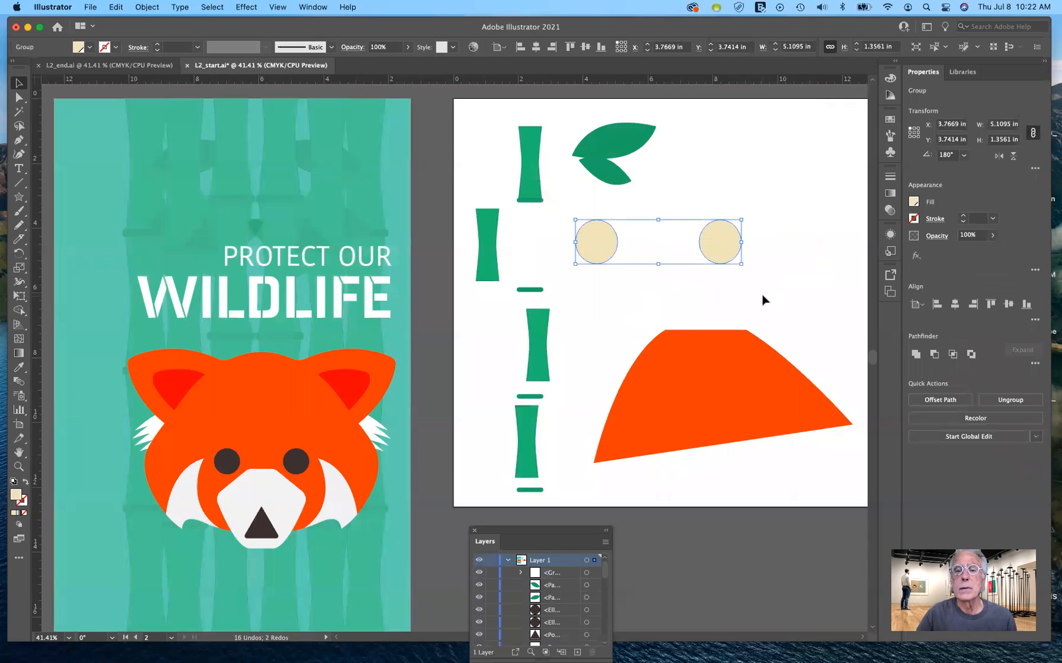
pyautogui.click(762, 300)
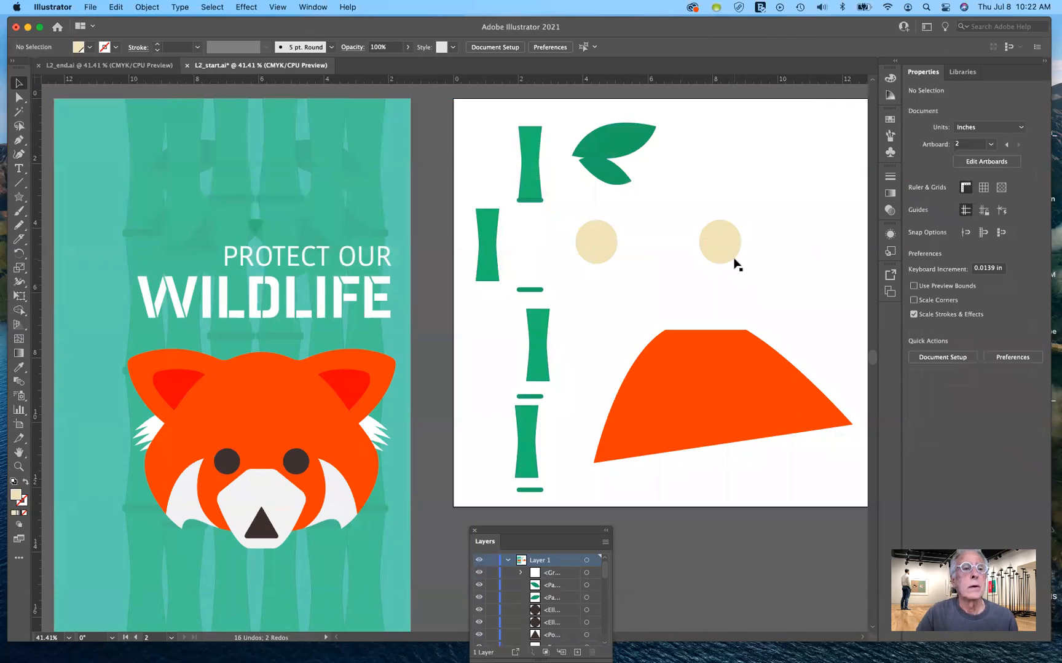
# - Move the grouped beige circles to about X 5.39 in, Y 4.16 in and deselect them
pyautogui.click(722, 241)
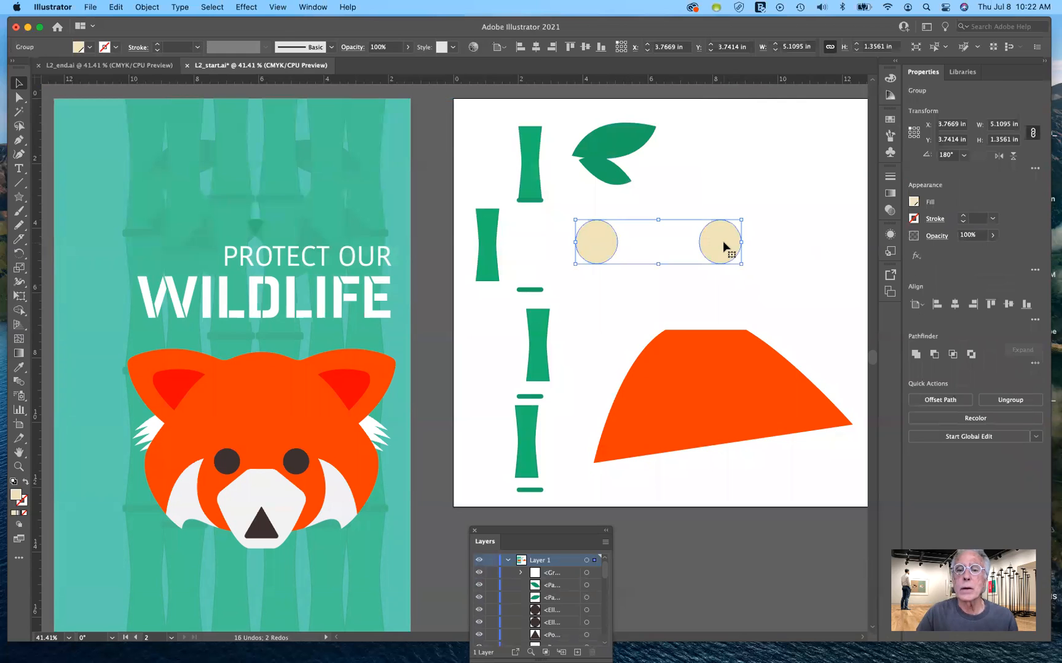
pyautogui.moveTo(722, 241); pyautogui.dragTo(779, 249)
pyautogui.click(639, 151)
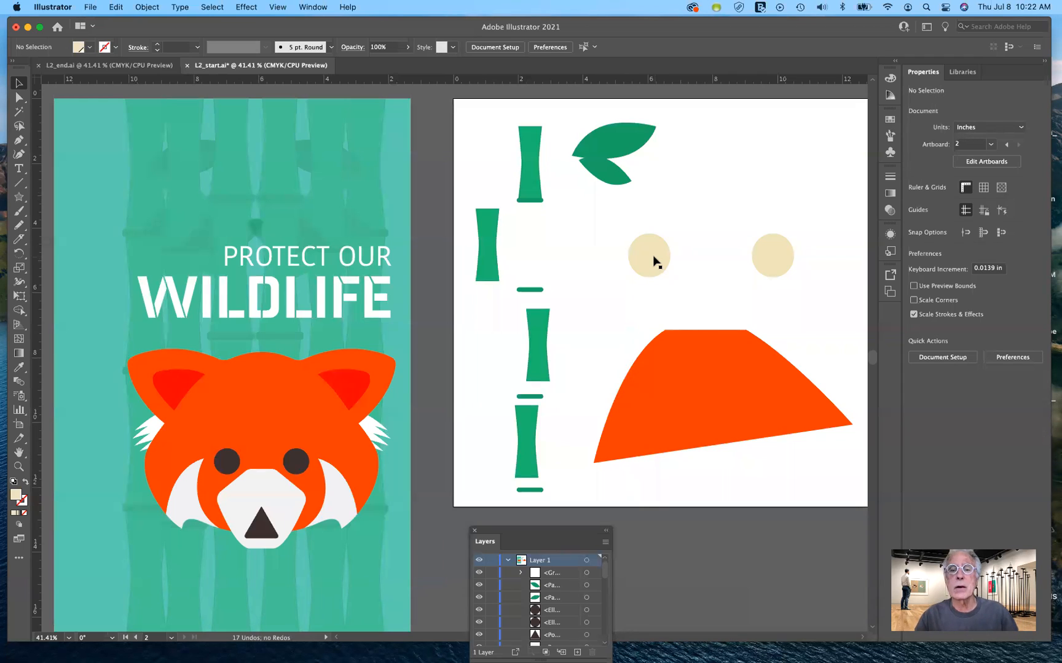
# - Group the beige circle group together with the larger upper green leaf, and deselect the new nested group
pyautogui.click(634, 238)
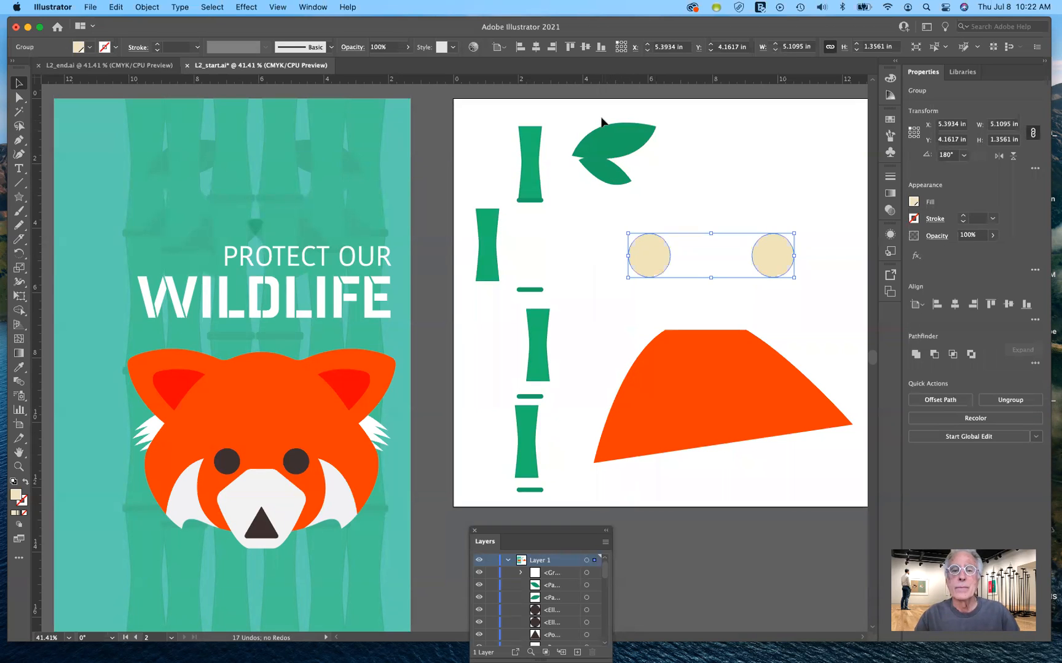
pyautogui.keyDown('shift'); pyautogui.click(613, 153); pyautogui.keyUp('shift')
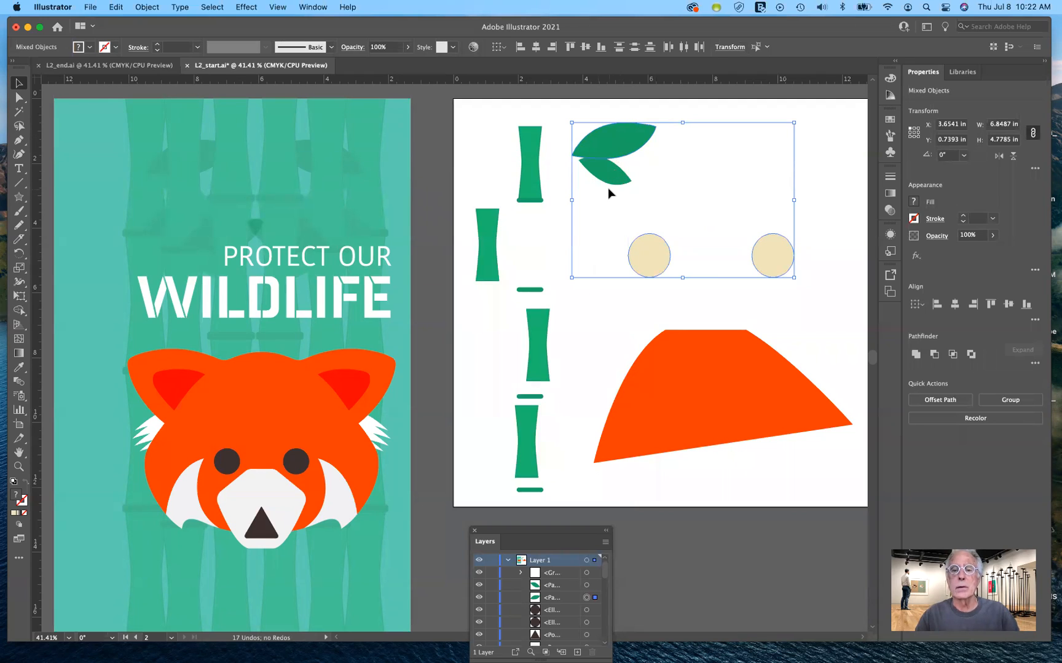
pyautogui.press('super+g')
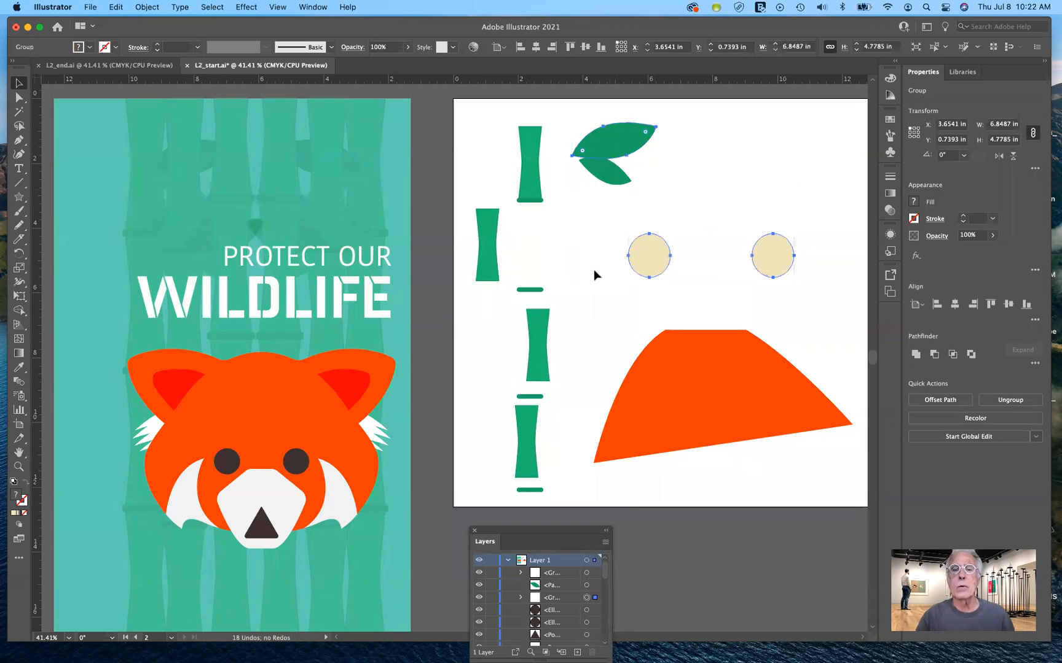
pyautogui.click(603, 312)
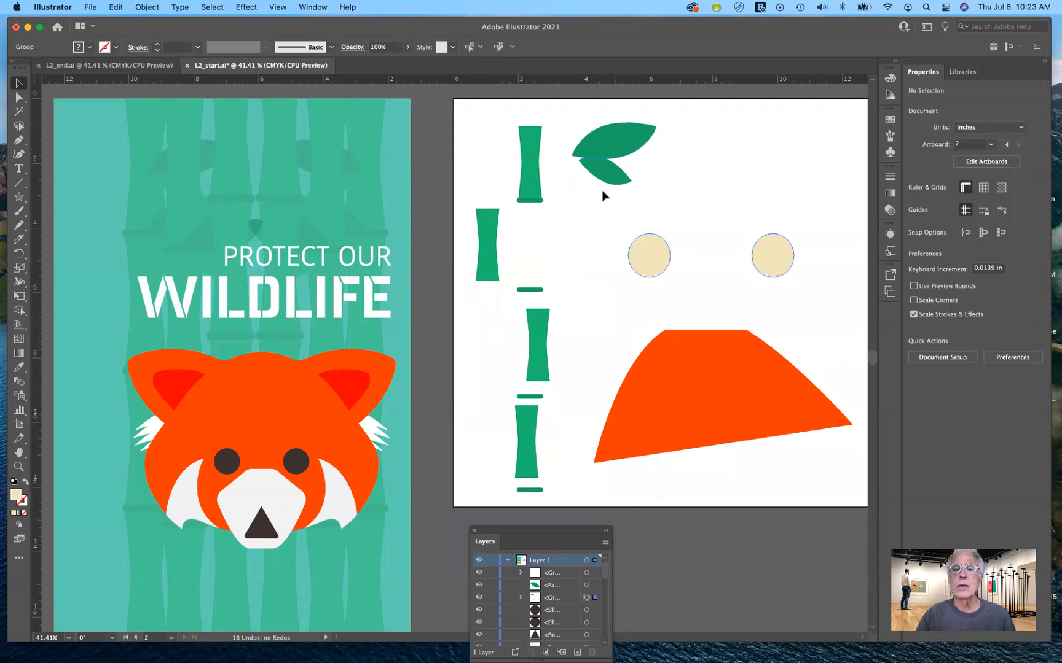
# - Isolate the leaf-and-circles group, isolate the nested circle group inside it, and select only the left beige circle
pyautogui.click(653, 248)
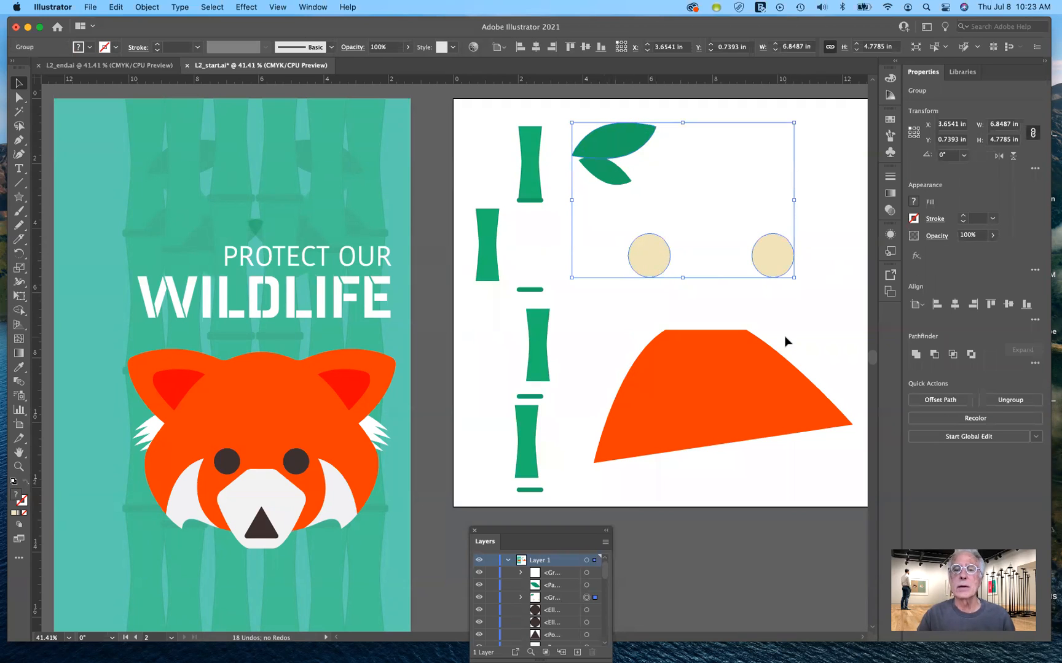
pyautogui.doubleClick(649, 263)
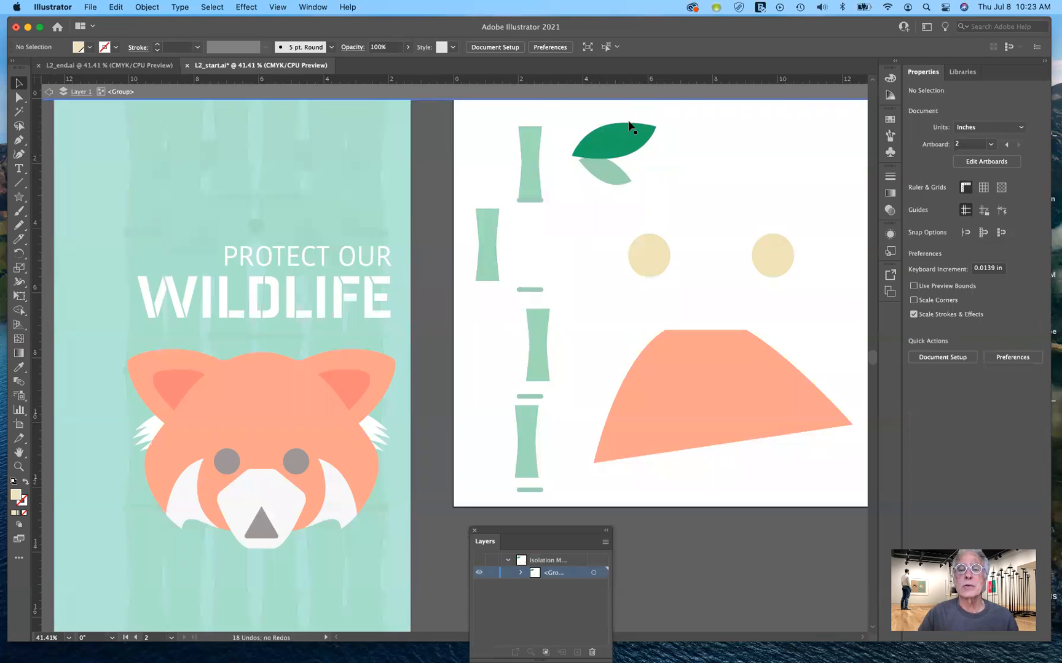
pyautogui.click(652, 252)
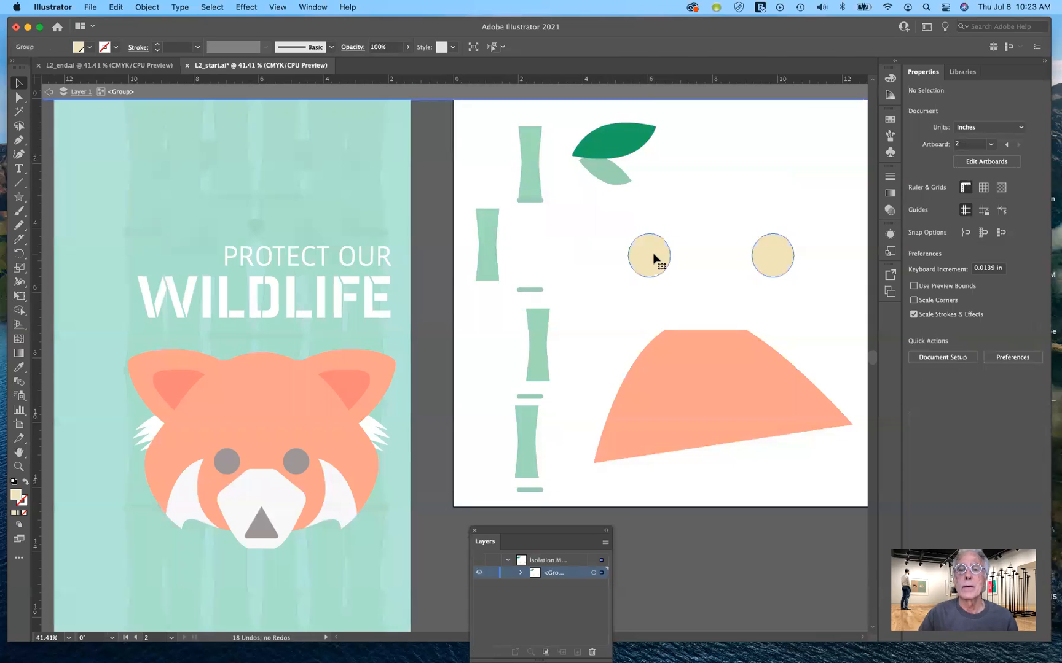
pyautogui.doubleClick(655, 258)
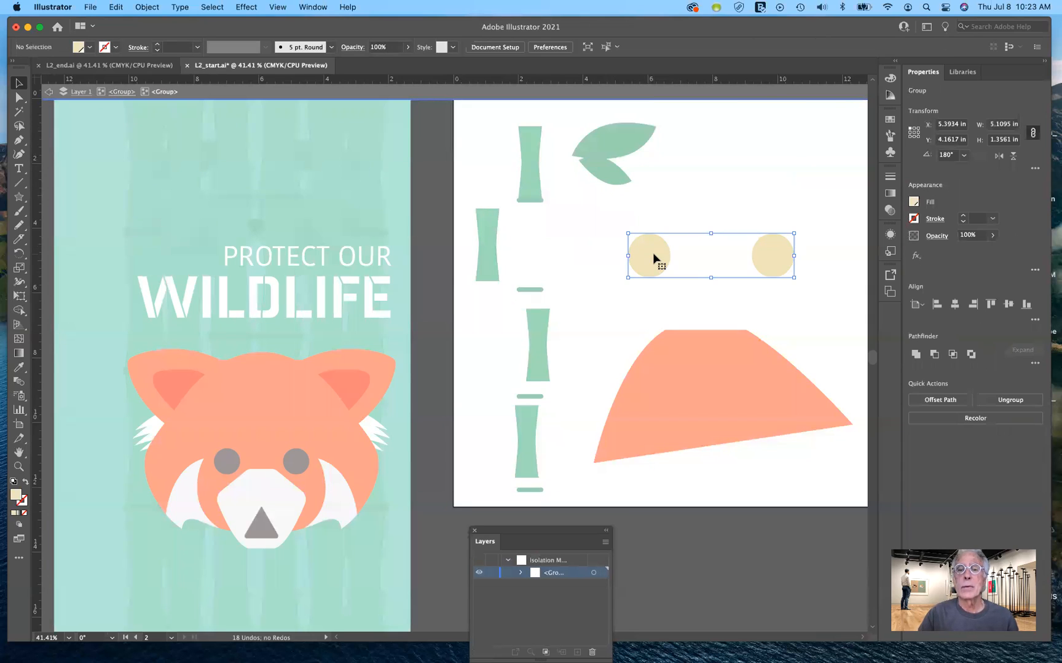
pyautogui.doubleClick(654, 258)
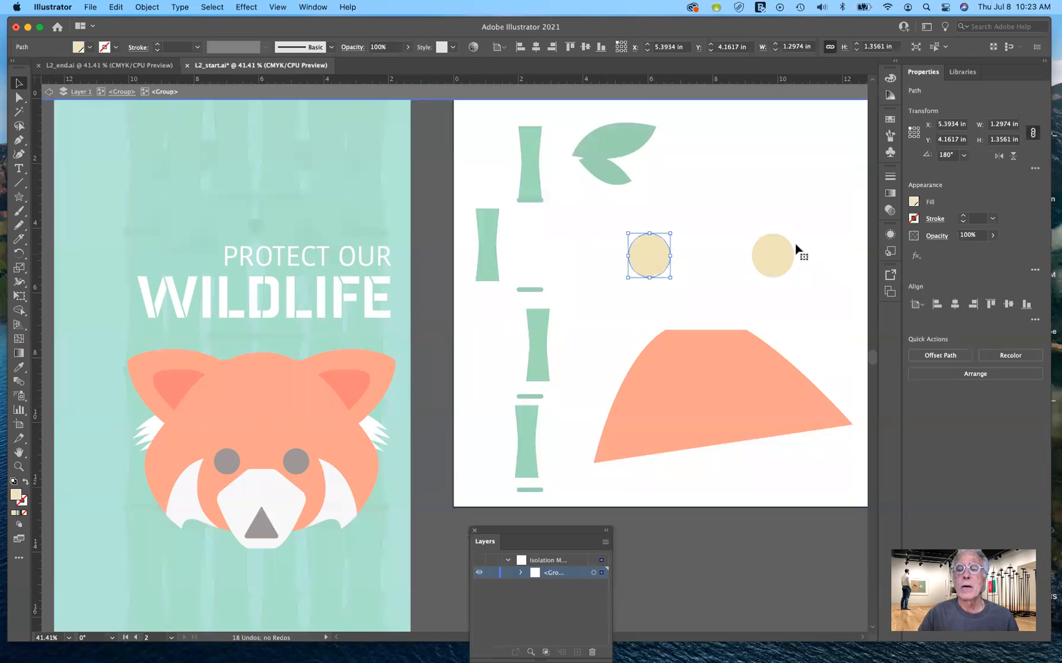
# - Isolate the left beige circle's path, back out through each nested group level, and leave isolation mode entirely
pyautogui.click(205, 130)
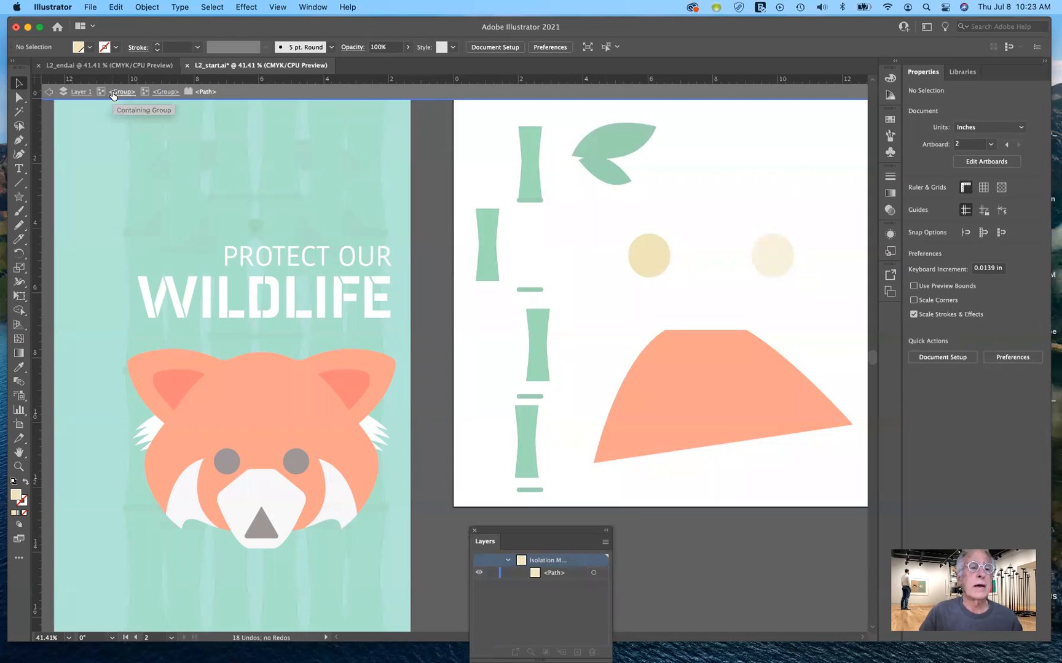
pyautogui.click(48, 94)
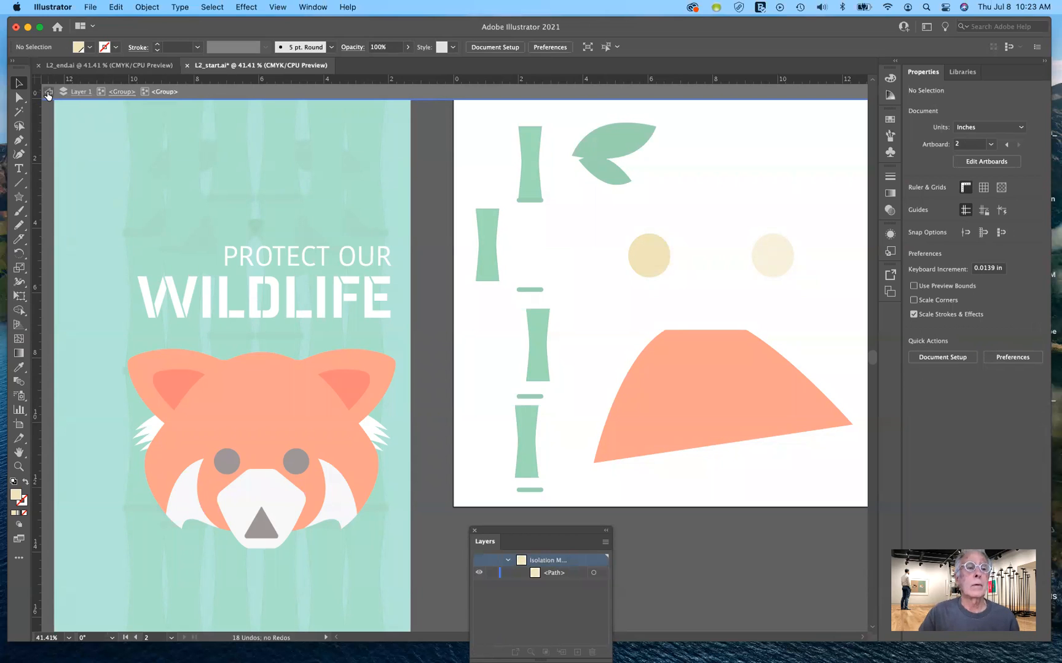
pyautogui.click(48, 93)
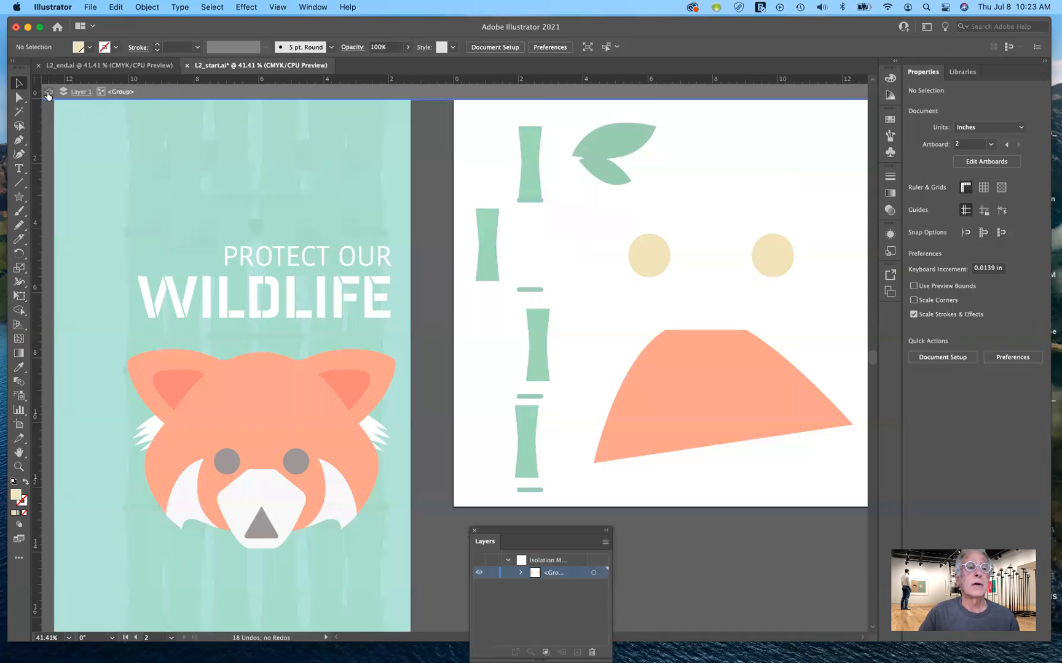
pyautogui.click(48, 94)
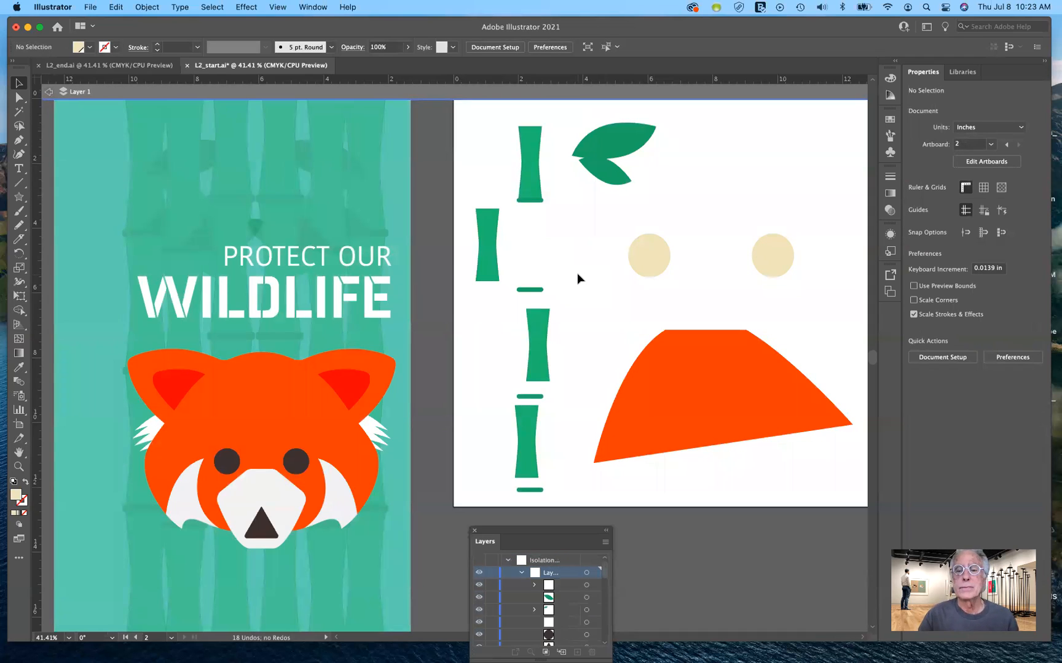
pyautogui.press('Escape')
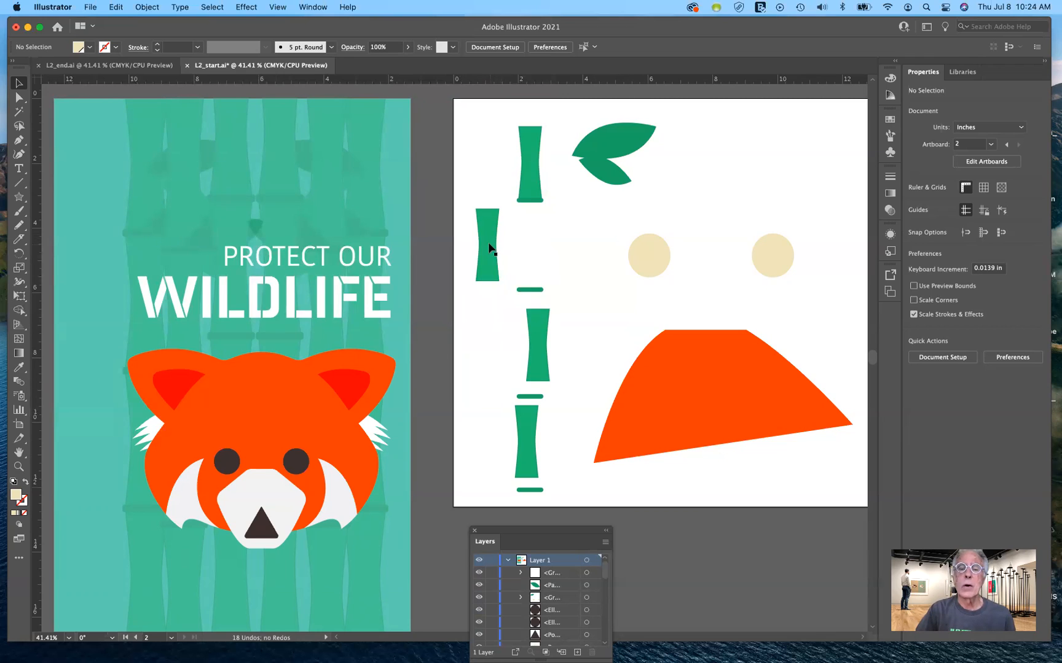
# - Try placing the offset second bamboo segment by hand below the top segment, move it back to its original spot, and deselect it
pyautogui.click(488, 244)
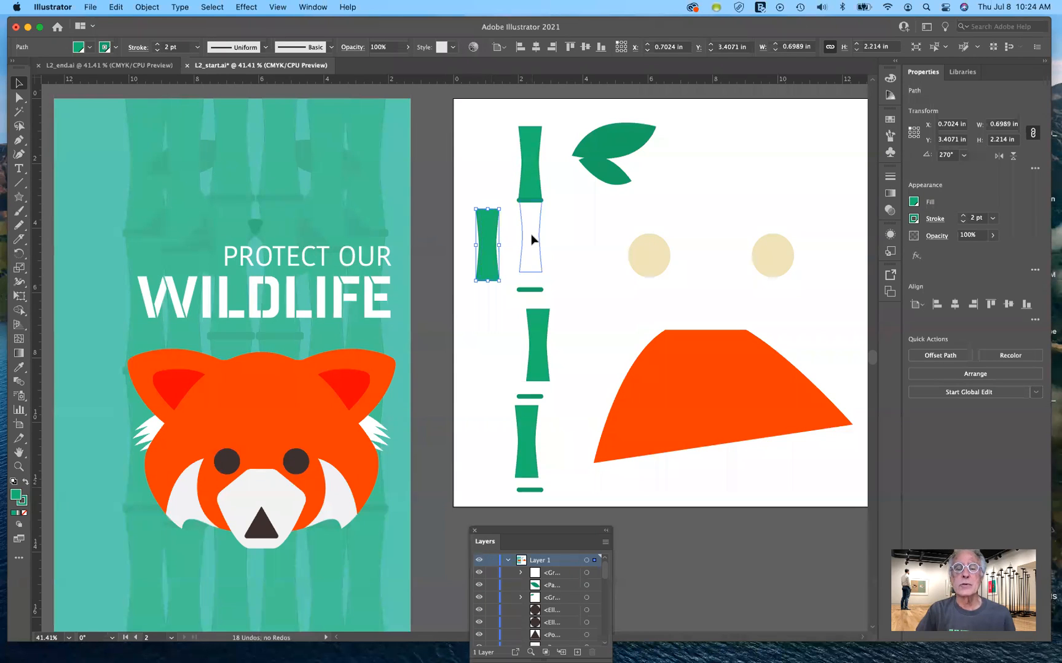
pyautogui.moveTo(532, 239)
pyautogui.mouseDown()
pyautogui.moveTo(550, 296)
pyautogui.moveTo(532, 238)
pyautogui.mouseUp()
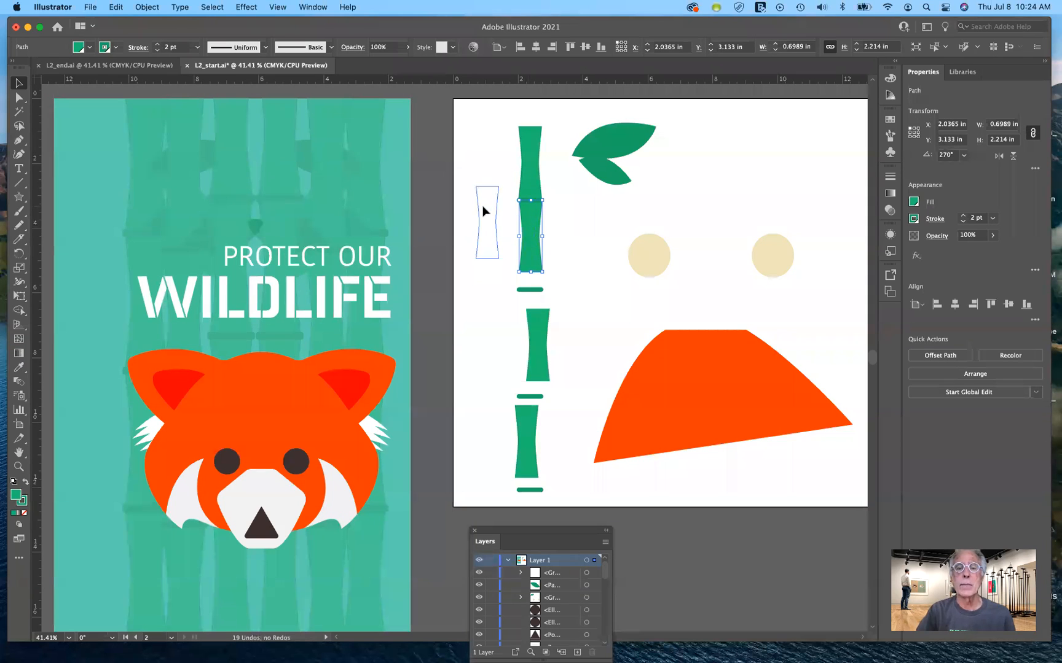
pyautogui.moveTo(481, 229)
pyautogui.mouseDown()
pyautogui.moveTo(481, 239)
pyautogui.moveTo(486, 224)
pyautogui.mouseUp()
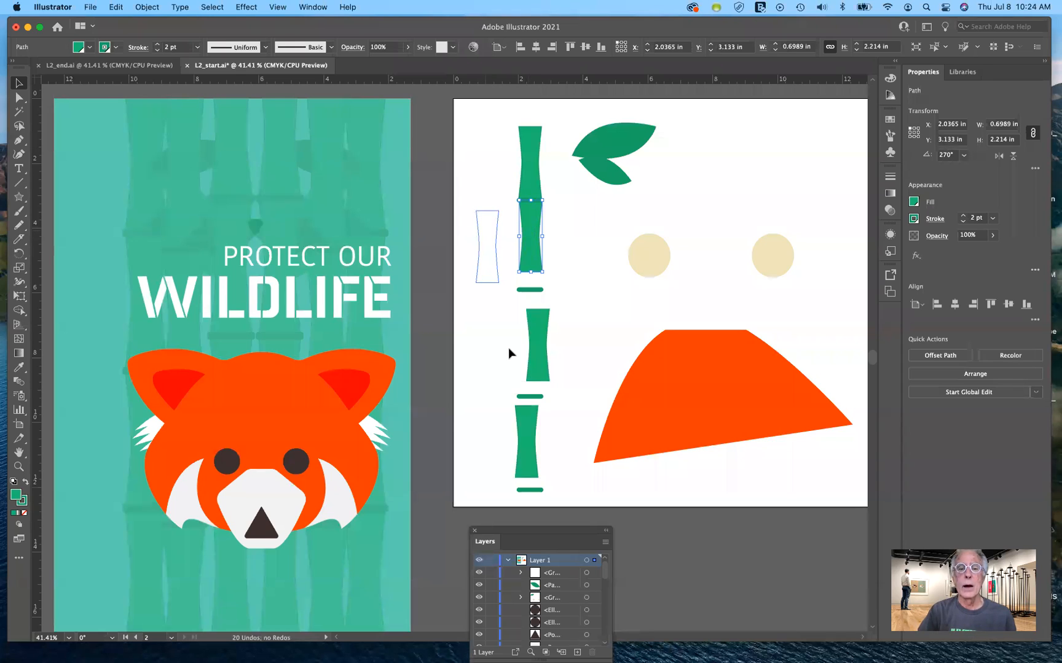
pyautogui.click(497, 349)
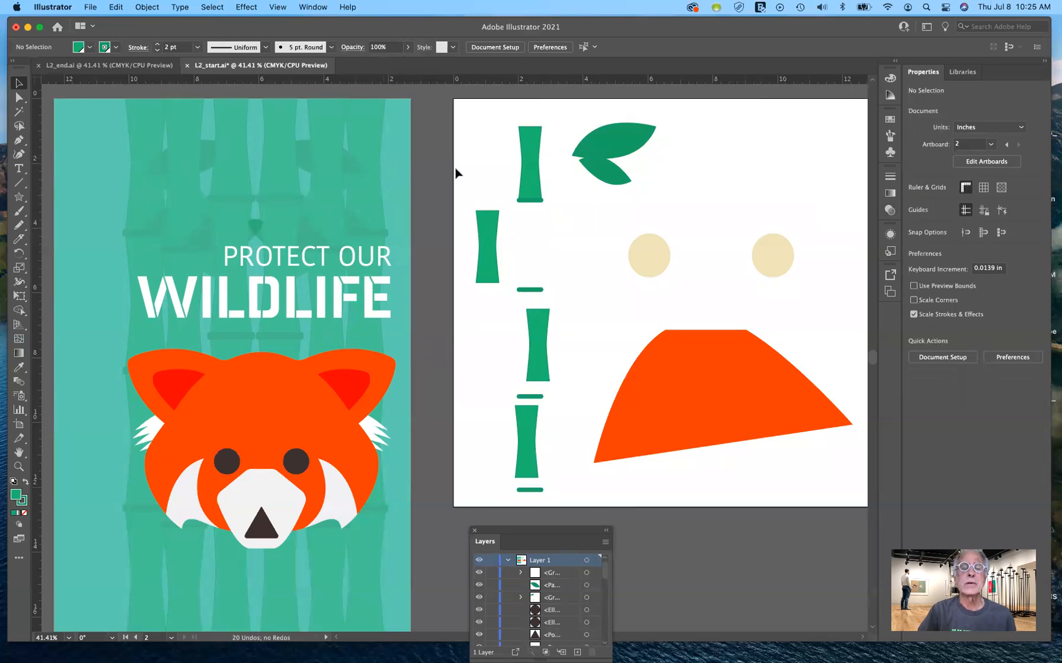
# - Select all the scattered bamboo segments and joints together and show the full set of alignment options
pyautogui.moveTo(457, 108); pyautogui.dragTo(561, 492)
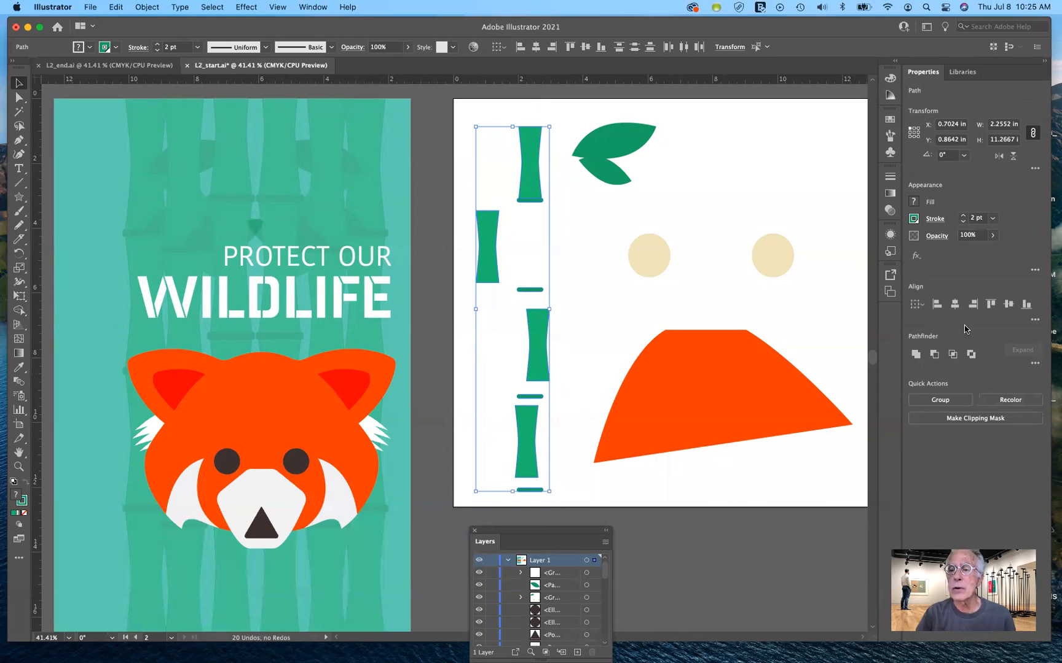
pyautogui.click(1035, 322)
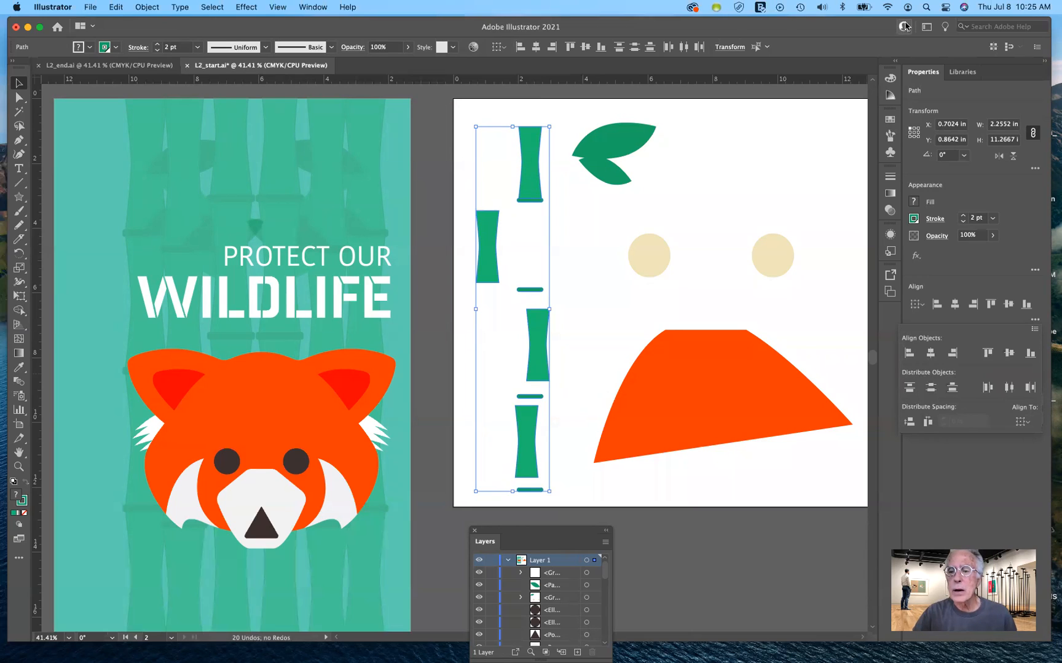
# - Align the bamboo pieces by their horizontal centers and distribute their vertical spacing evenly, relative to the selection
pyautogui.click(930, 353)
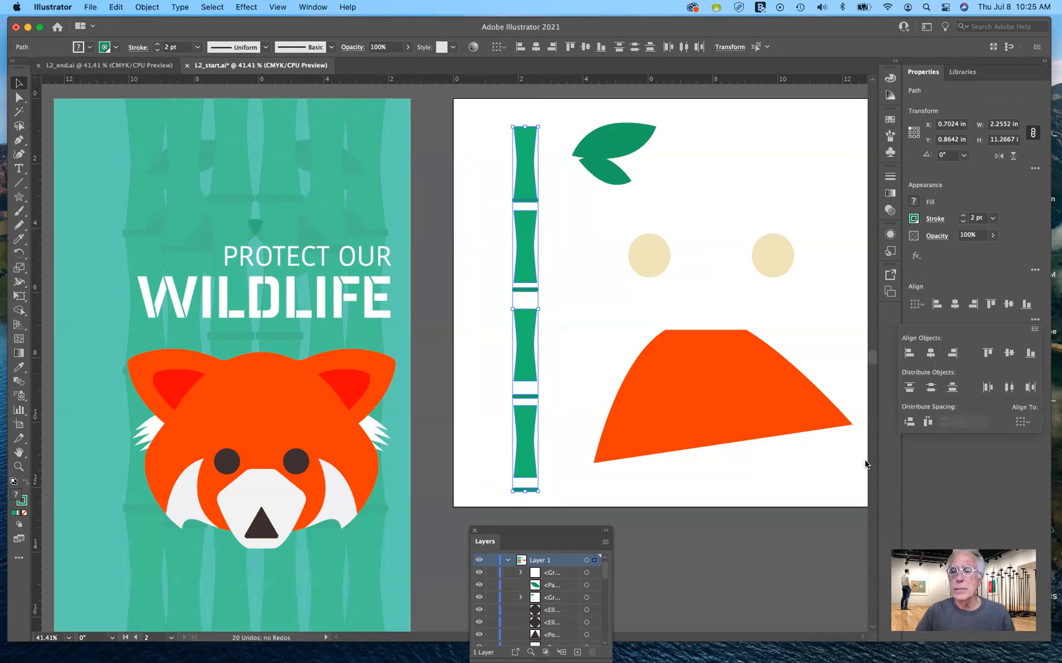
pyautogui.click(909, 422)
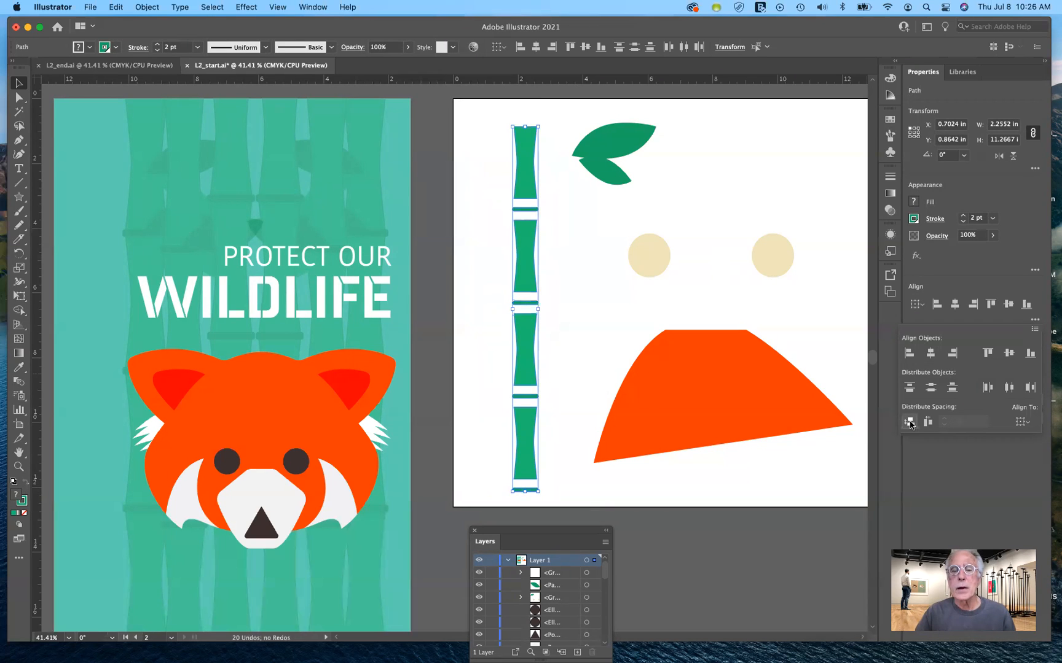
pyautogui.click(1022, 423)
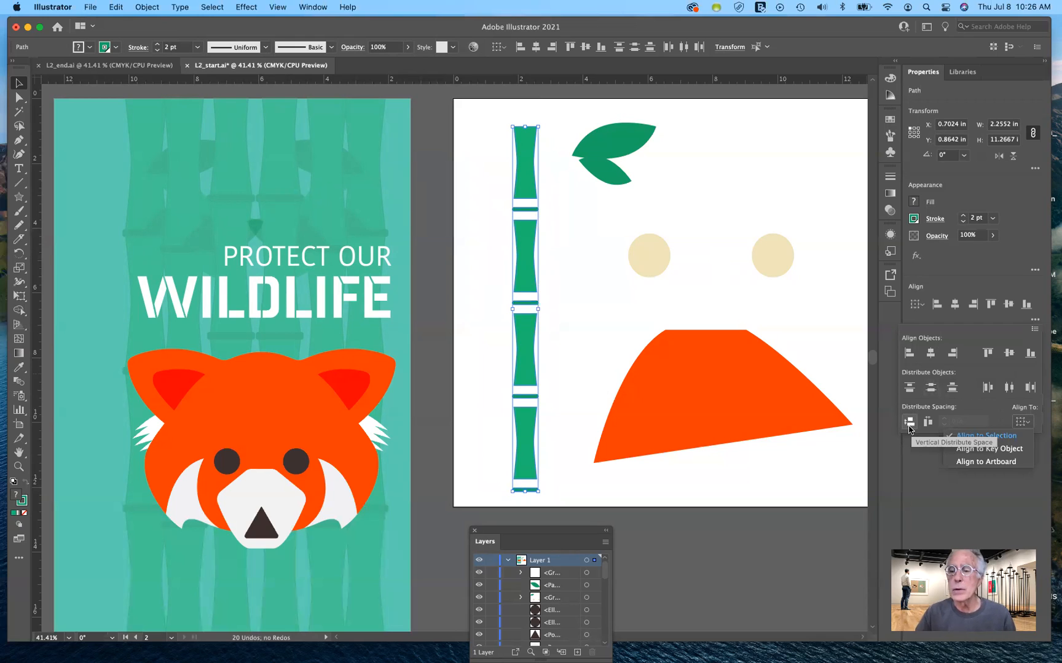
pyautogui.click(947, 433)
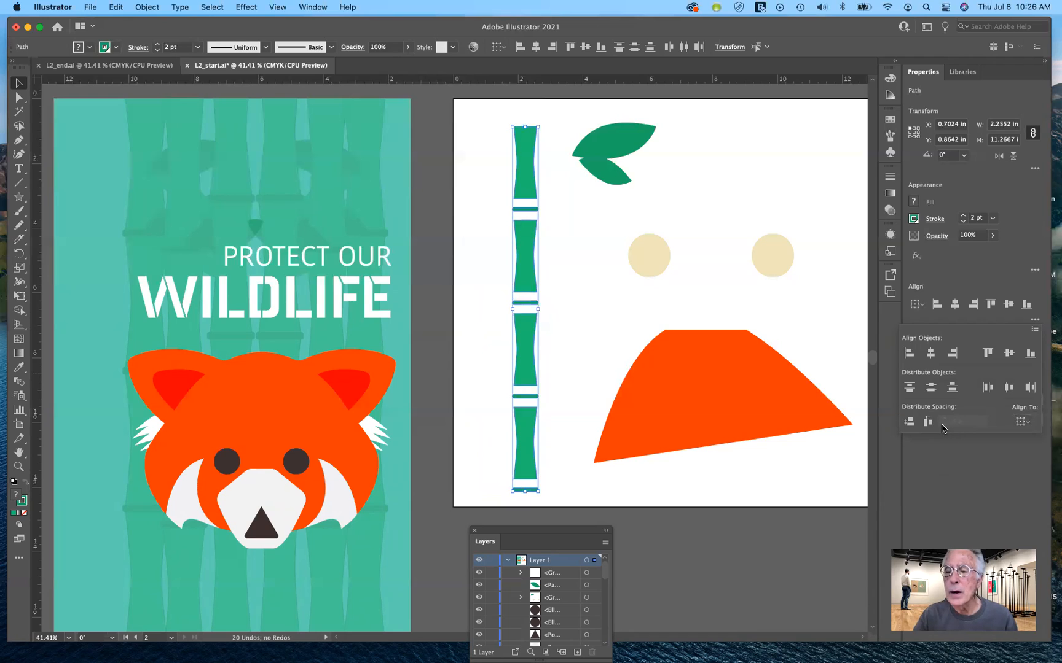
pyautogui.click(908, 423)
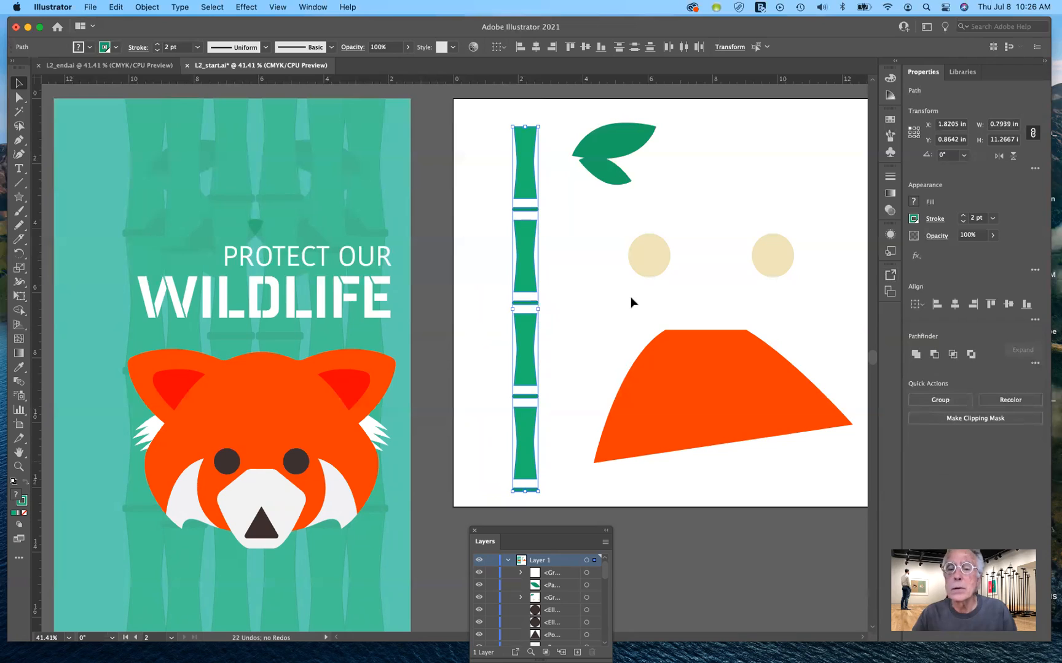
# - Undo the vertical spacing distribution and the horizontal center alignment of the bamboo pieces
pyautogui.click(1033, 320)
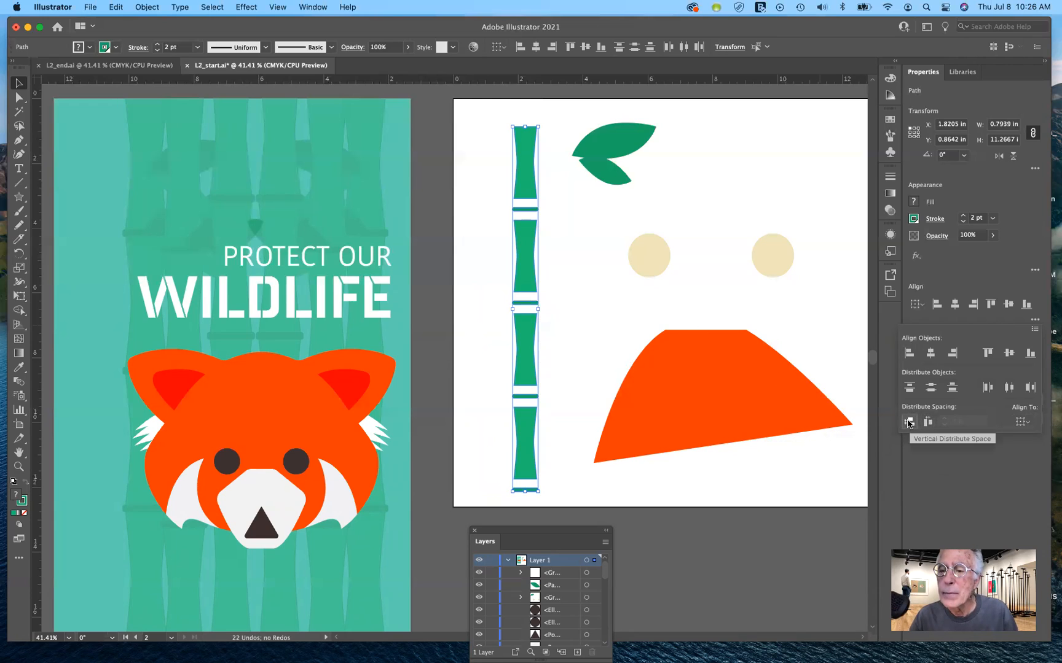
pyautogui.click(576, 266)
pyautogui.press('super+z')
pyautogui.press('super+z')
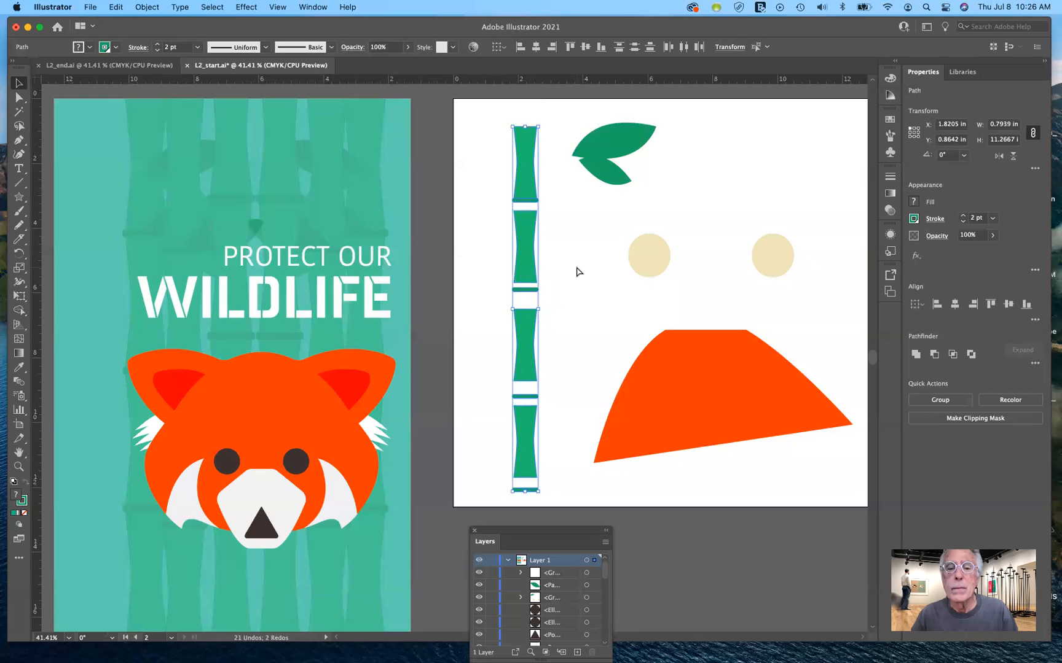
pyautogui.press('super+z')
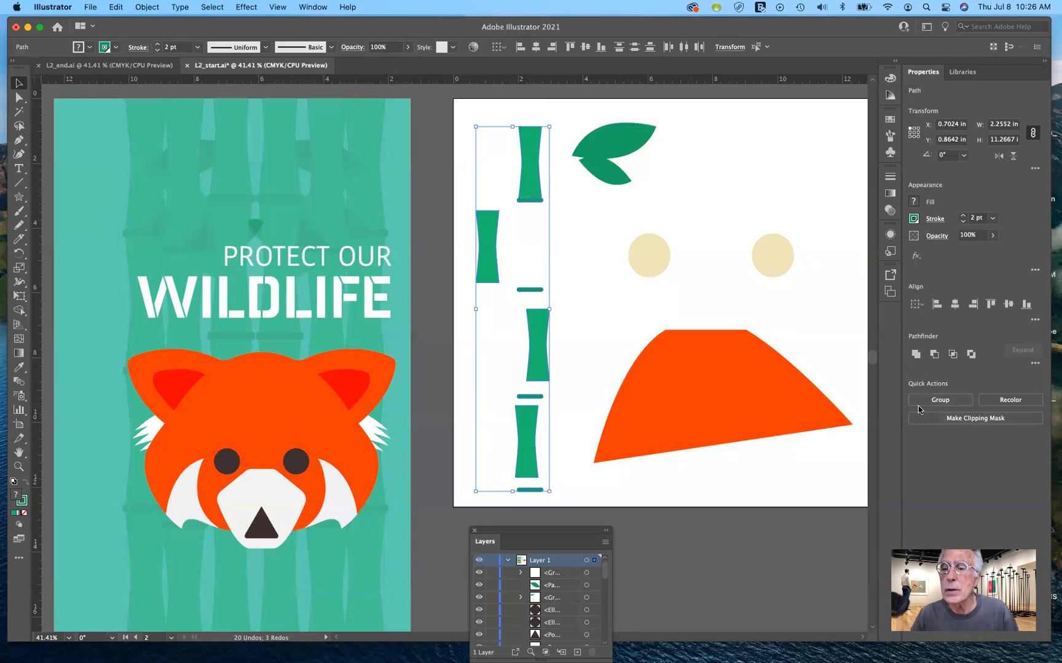
# - Align the bamboo pieces by their horizontal centers, switch to Align to Key Object, and make the second bamboo segment the key object
pyautogui.click(1035, 320)
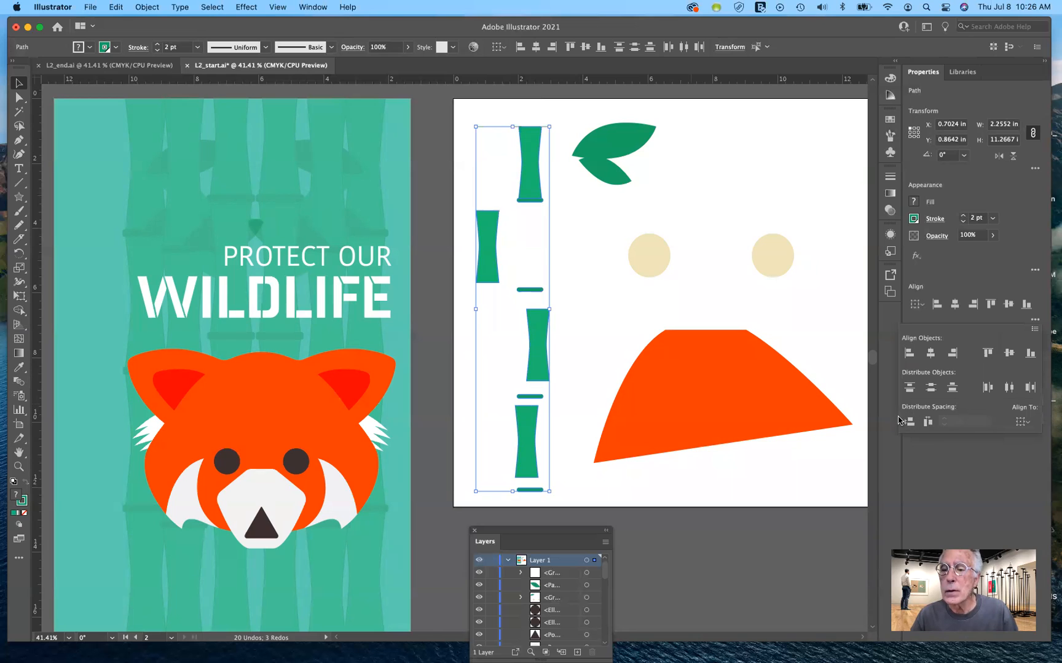
pyautogui.click(932, 355)
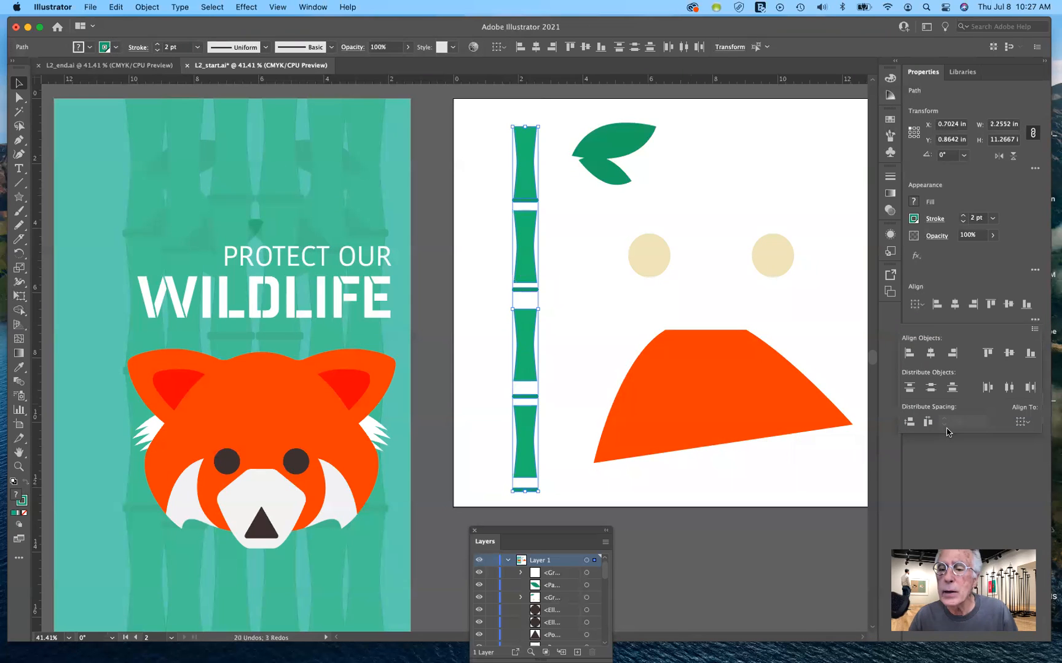
pyautogui.click(1023, 422)
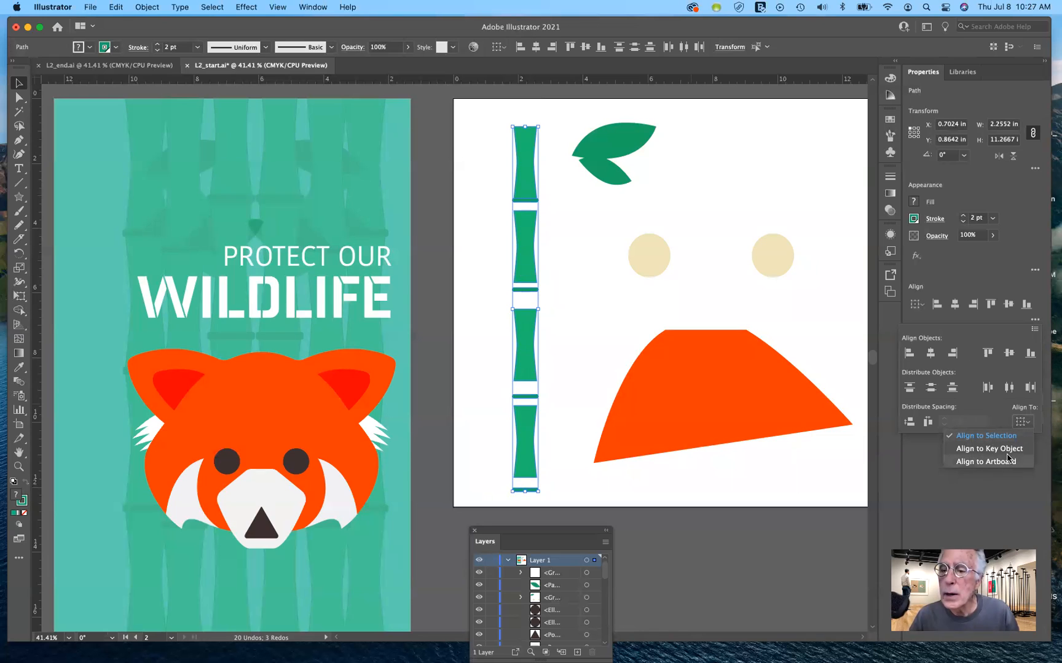
pyautogui.click(1007, 449)
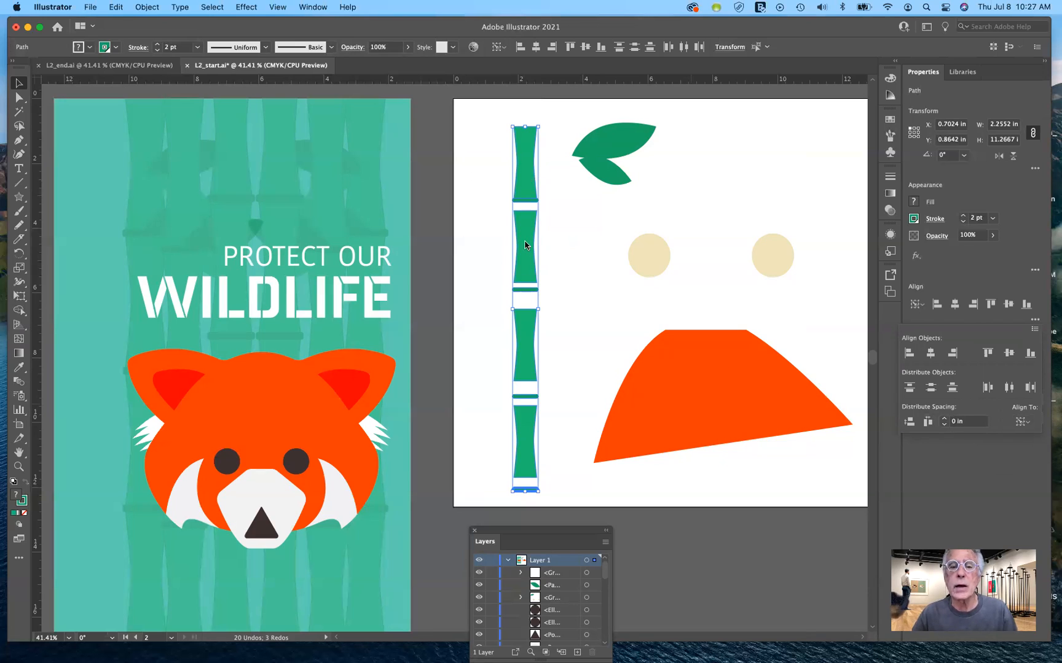
pyautogui.click(526, 245)
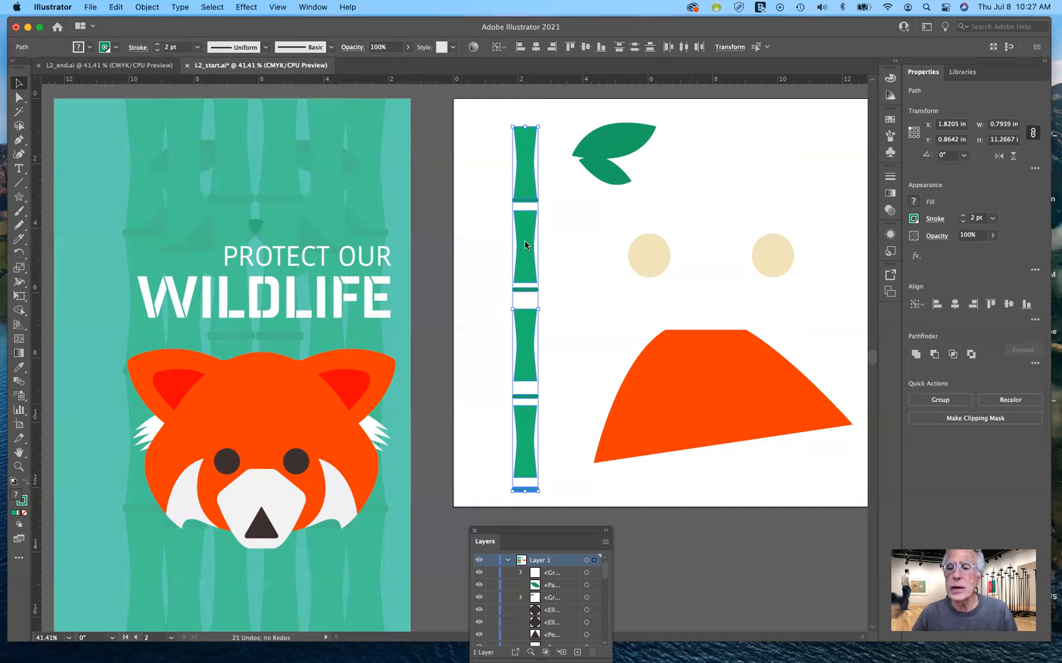
pyautogui.click(524, 242)
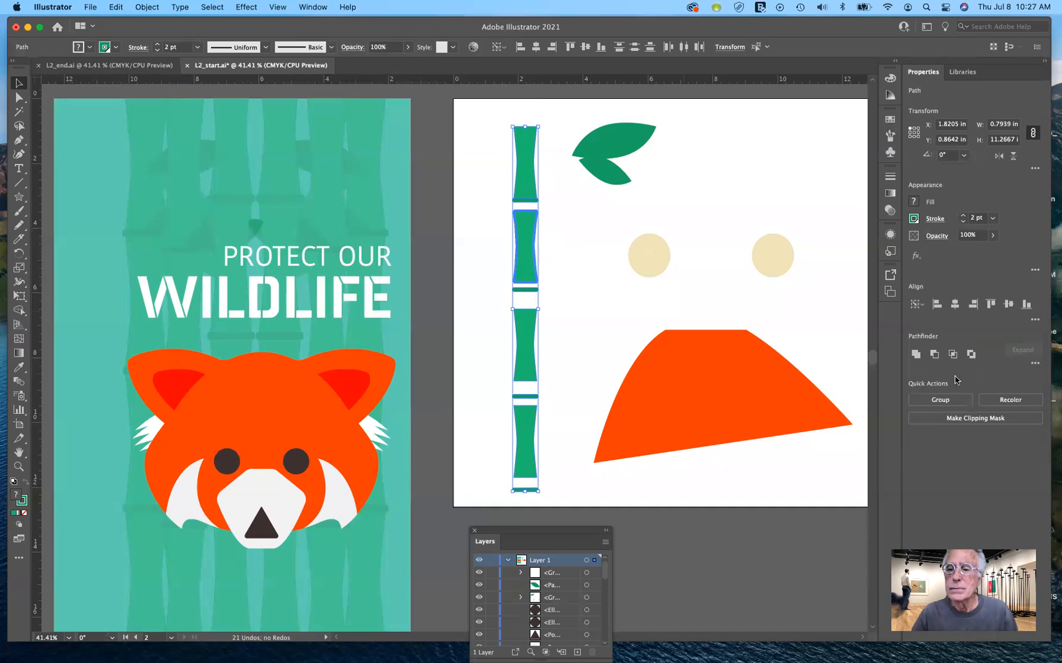
# - Distribute the bamboo pieces vertically with 0 in spacing around the key segment, and deselect the assembled stalk
pyautogui.click(1035, 320)
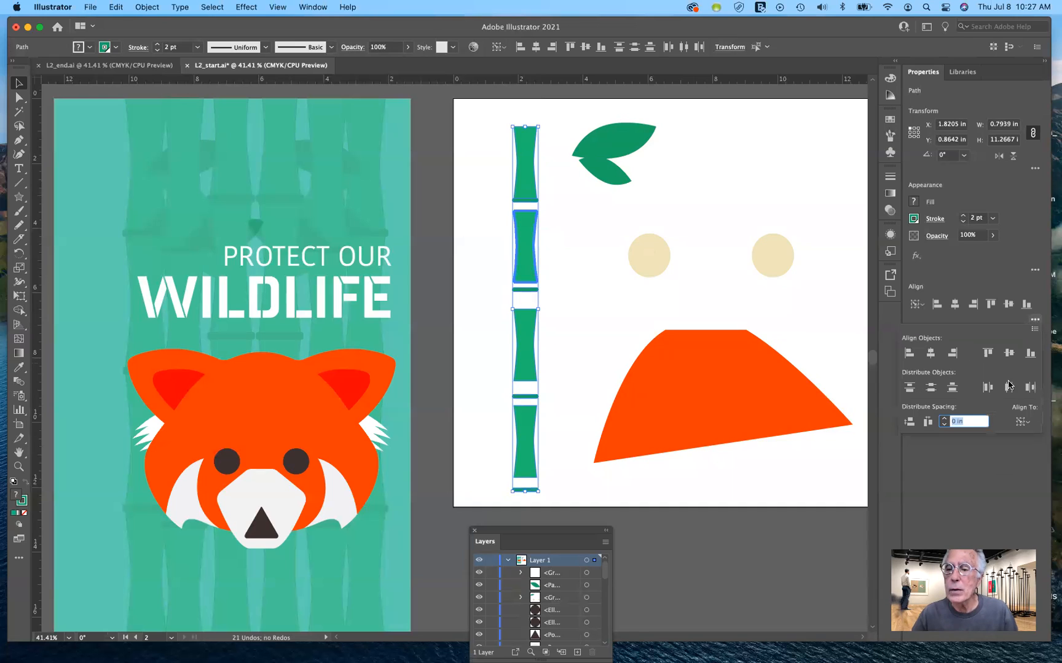
pyautogui.click(908, 422)
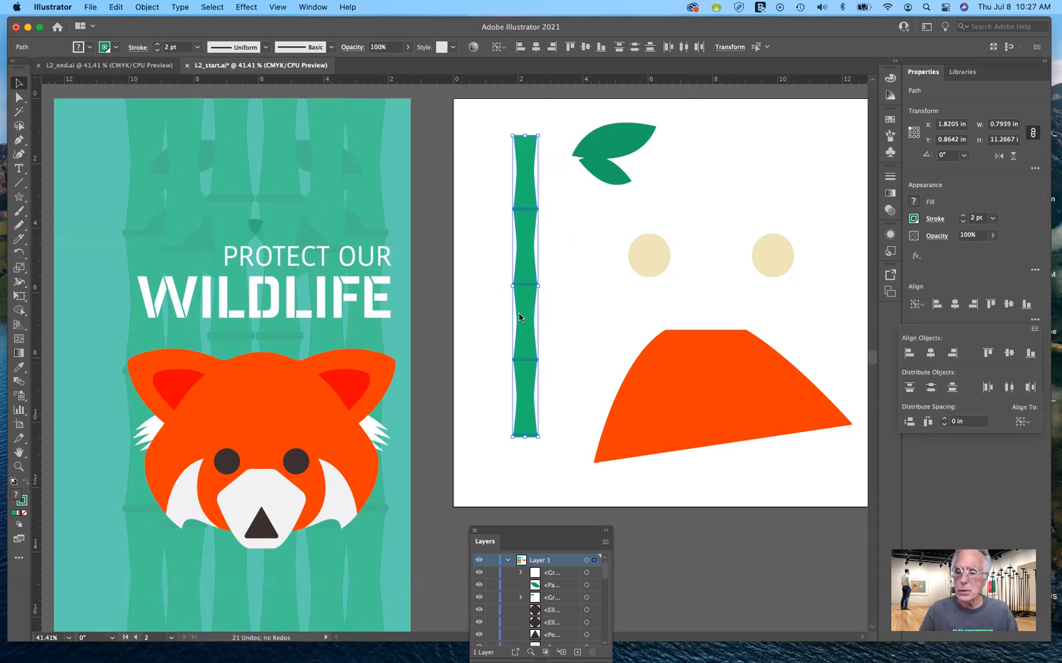
pyautogui.press('space')
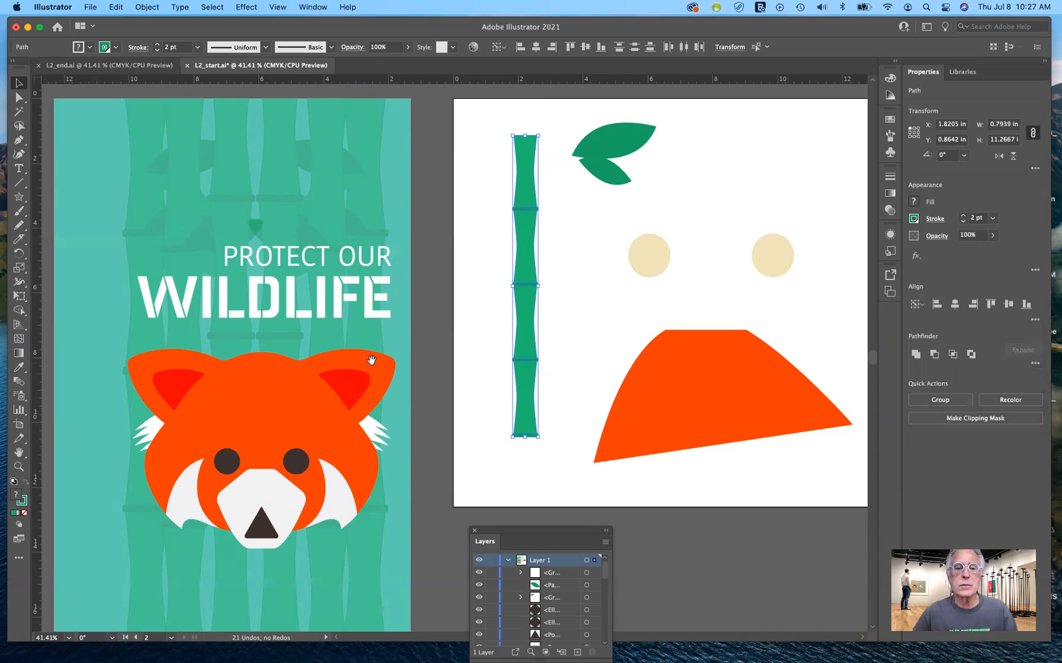
pyautogui.moveTo(431, 358); pyautogui.dragTo(559, 356)
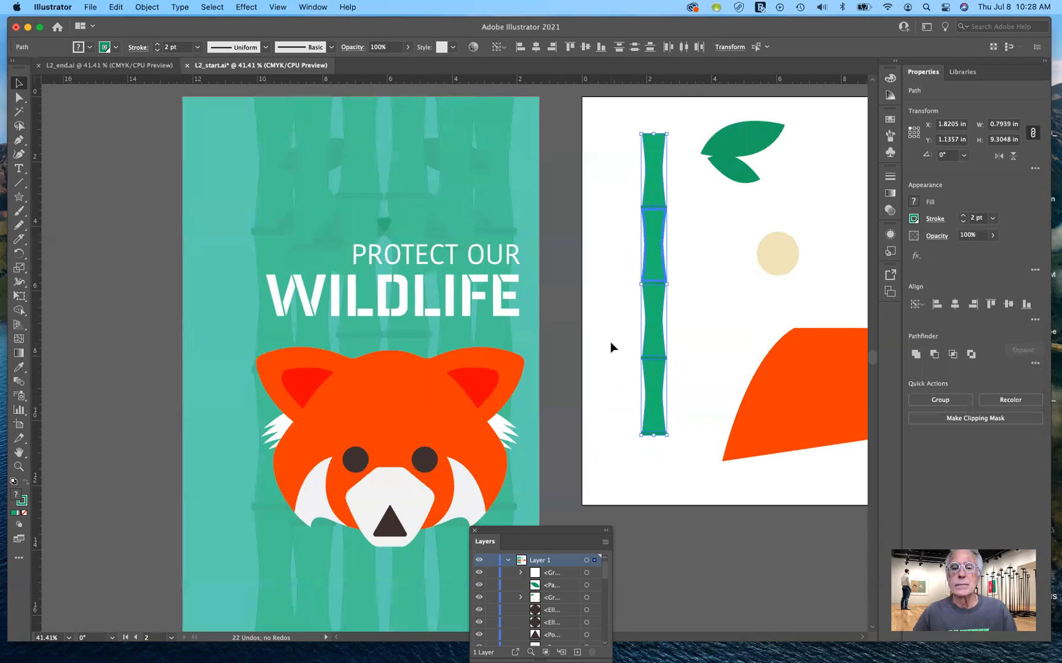
pyautogui.click(610, 342)
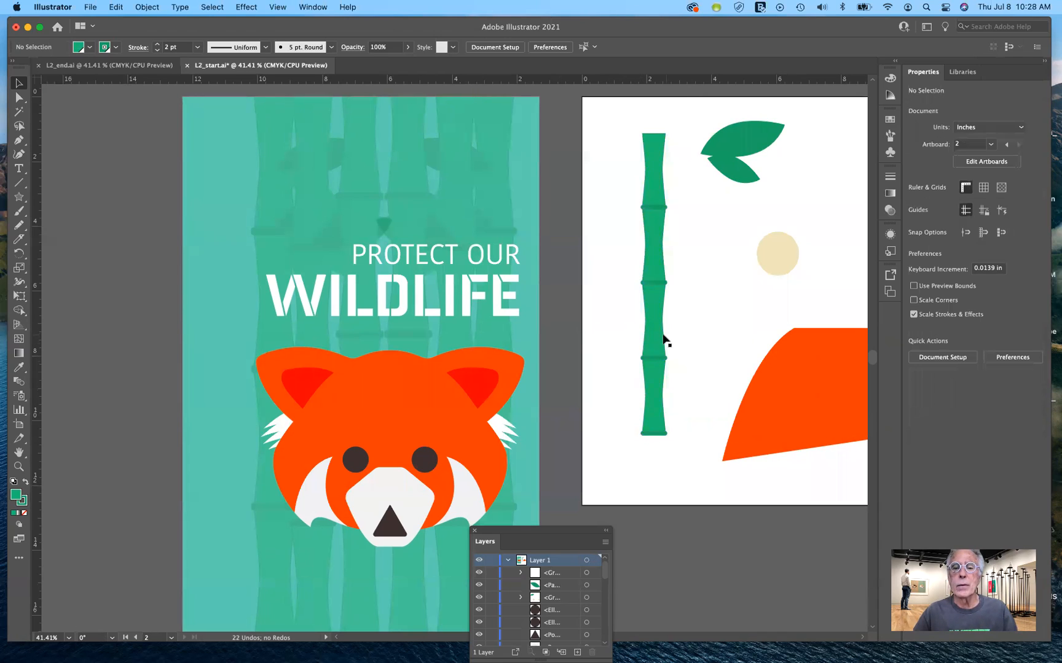
# - Try moving only the third bamboo segment onto the poster, and undo the move
pyautogui.moveTo(625, 338); pyautogui.dragTo(223, 340)
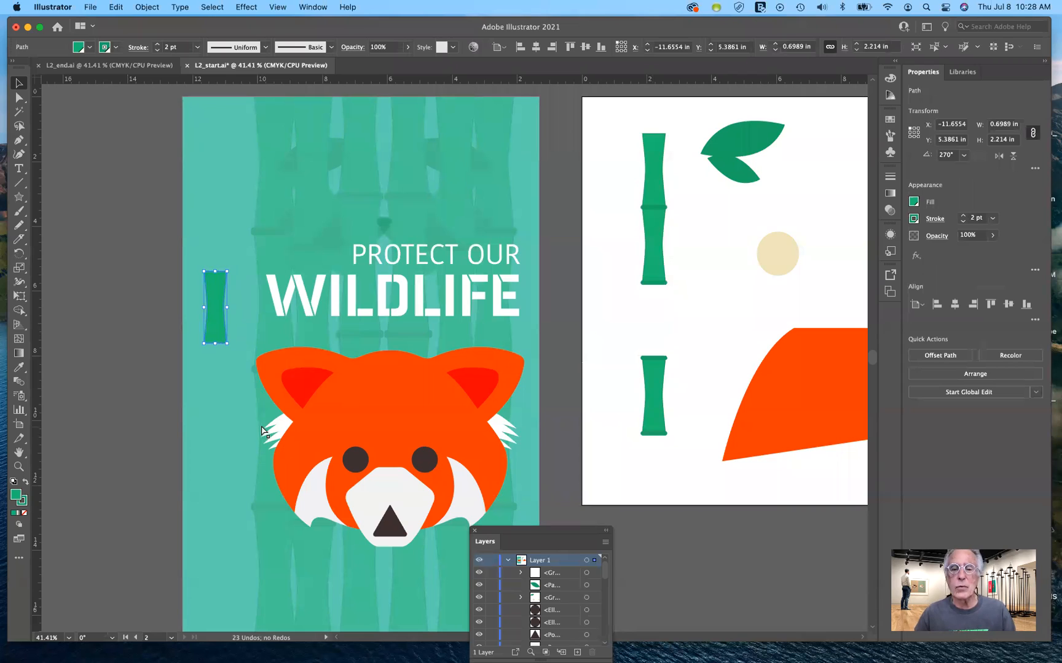
pyautogui.press('super+z')
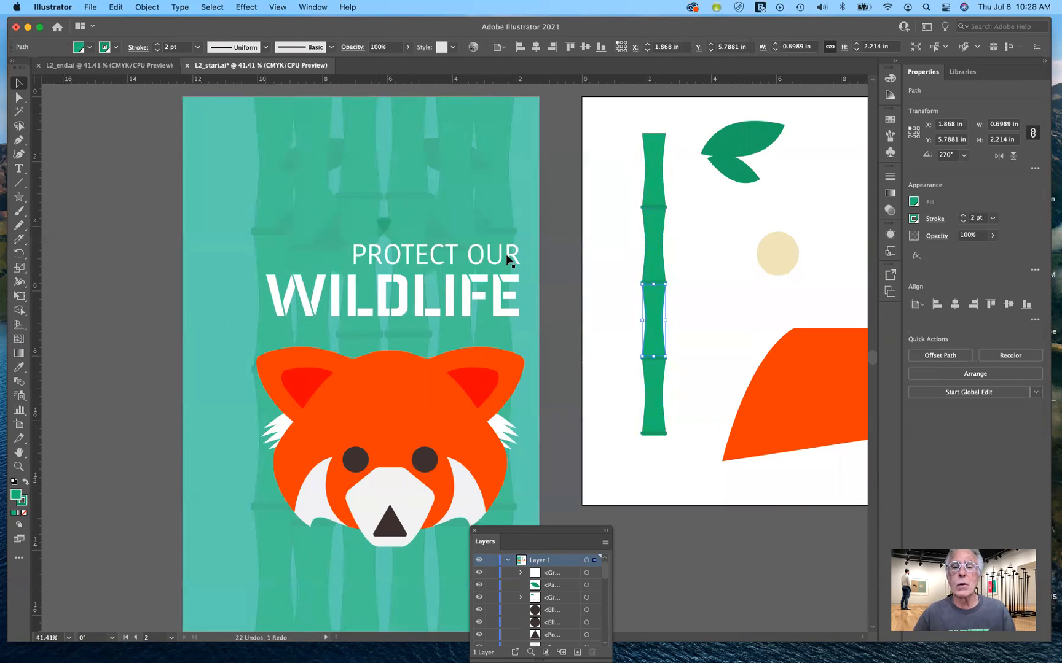
# - Group all pieces of the bamboo stalk and move the group to the poster's upper-left corner, at about X -12.25 in, Y 0 in
pyautogui.click(612, 118)
pyautogui.moveTo(636, 121); pyautogui.dragTo(685, 454)
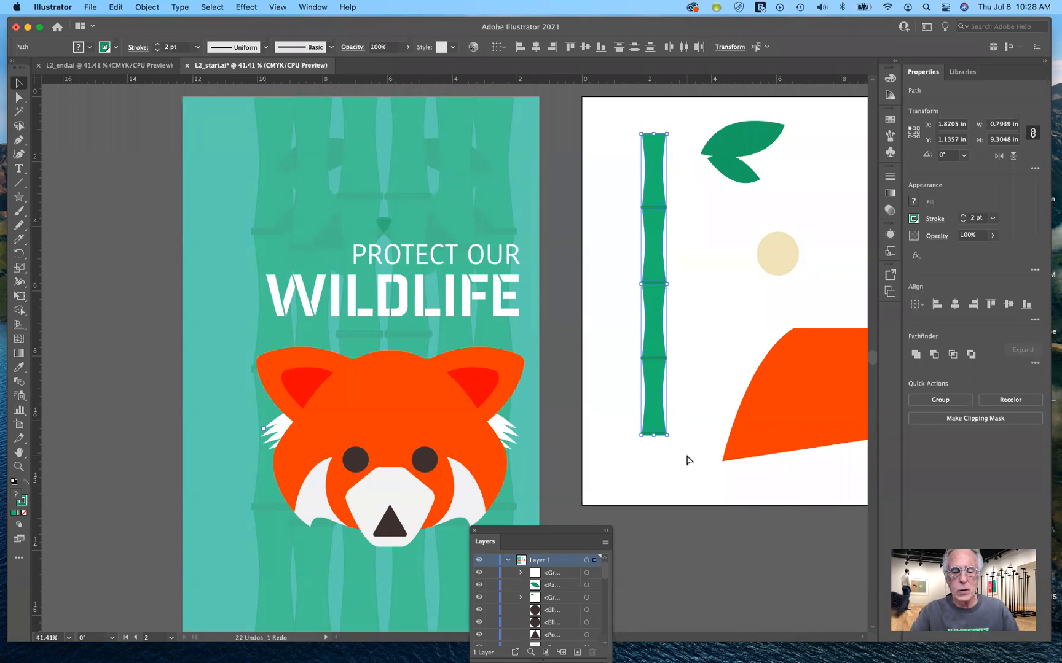
pyautogui.press('super+g')
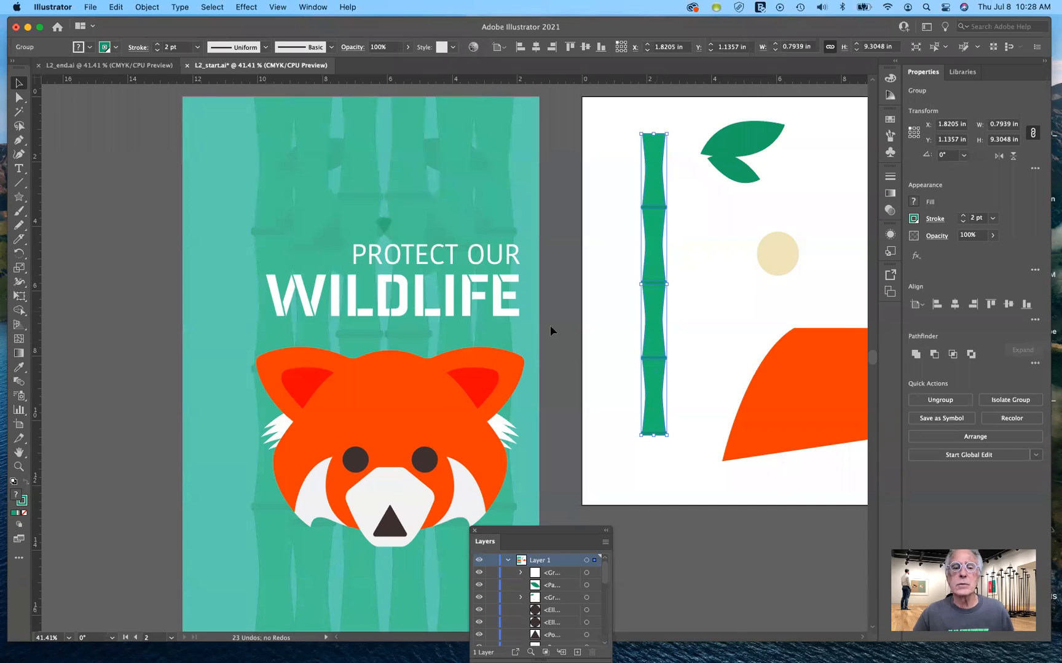
pyautogui.moveTo(265, 378); pyautogui.dragTo(199, 273)
pyautogui.moveTo(254, 390); pyautogui.dragTo(254, 389)
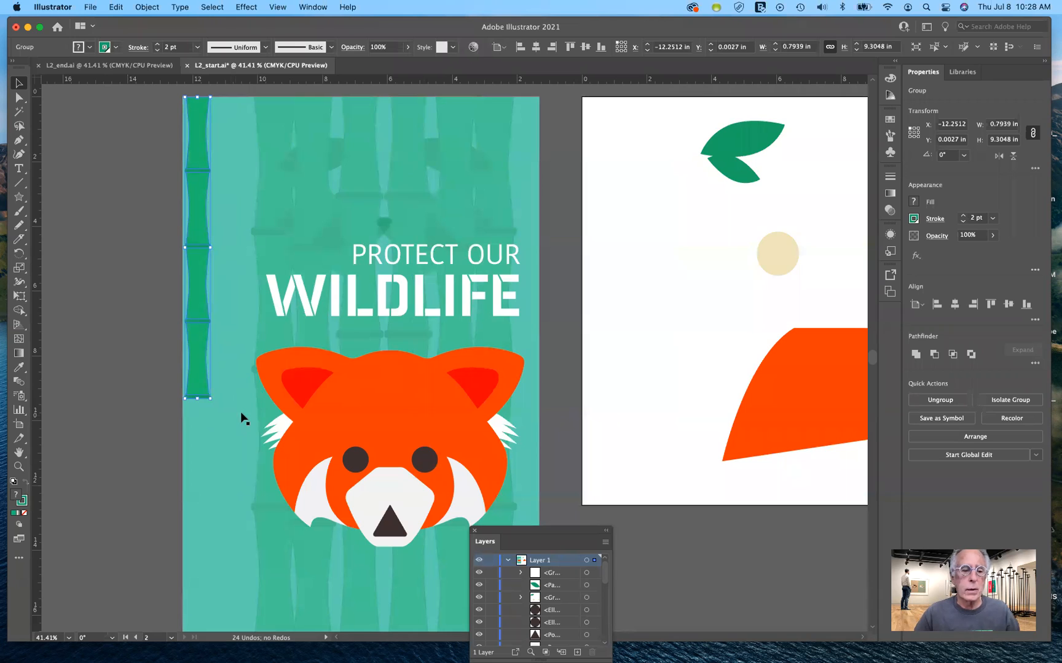
# - Scale the bamboo stalk group proportionally down to the poster's lower edge, to about 1.45 in wide and 16.97 in tall
pyautogui.press('a')
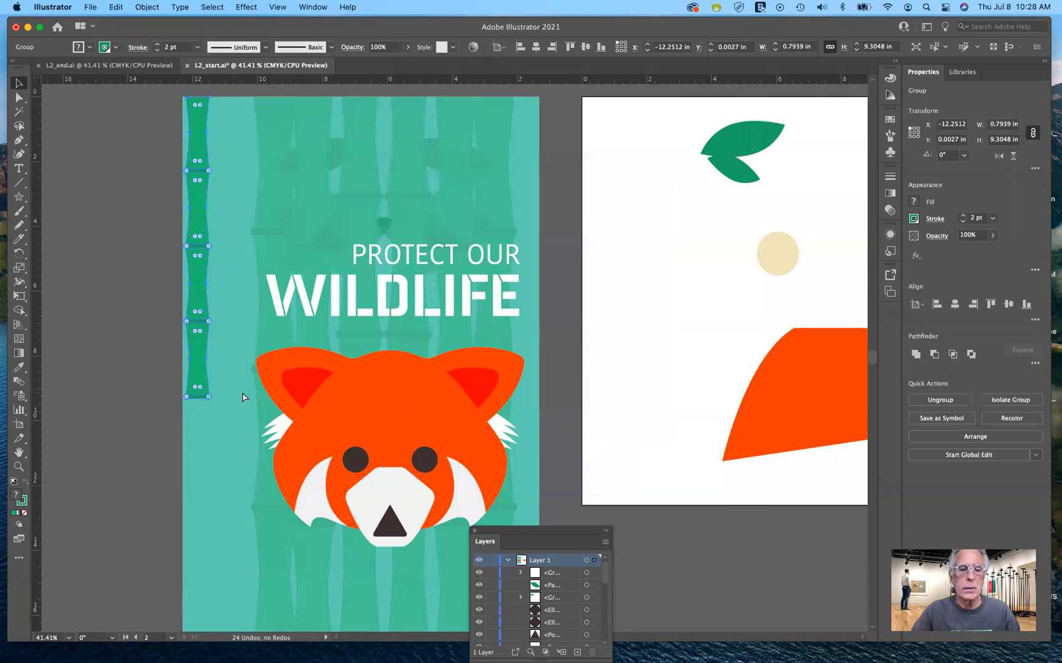
pyautogui.press('super+minus')
pyautogui.press('v')
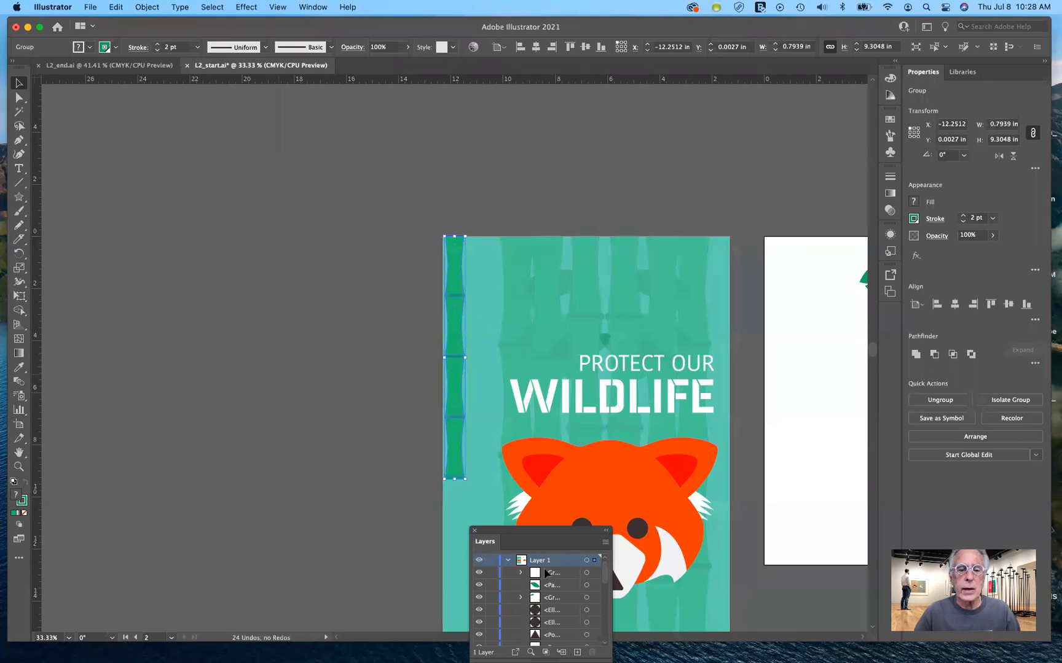
pyautogui.press('space')
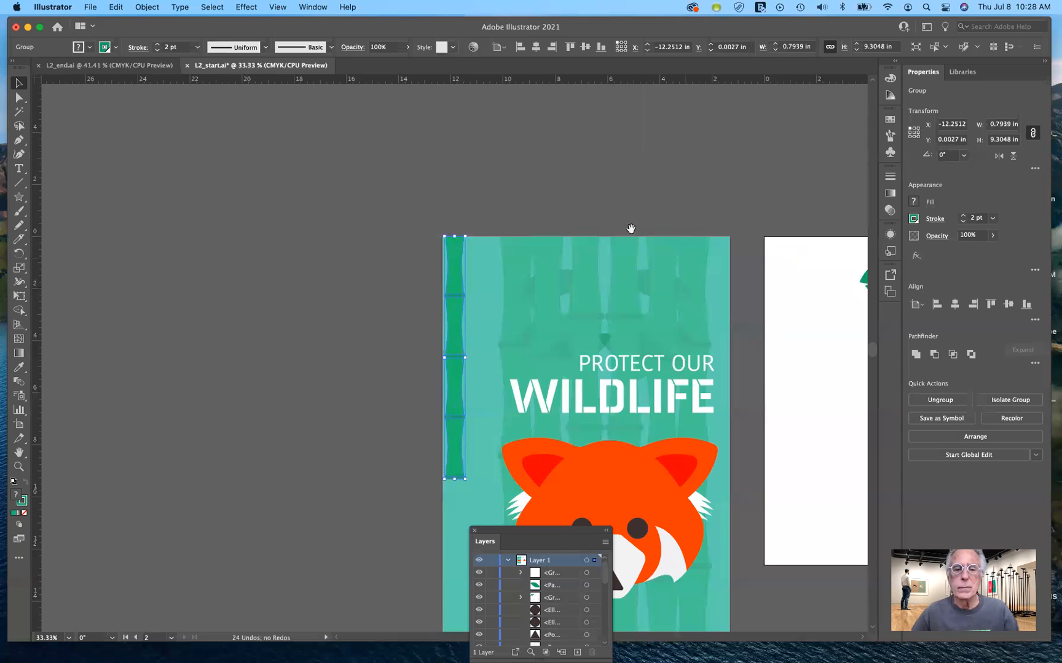
pyautogui.moveTo(635, 372); pyautogui.dragTo(454, 188)
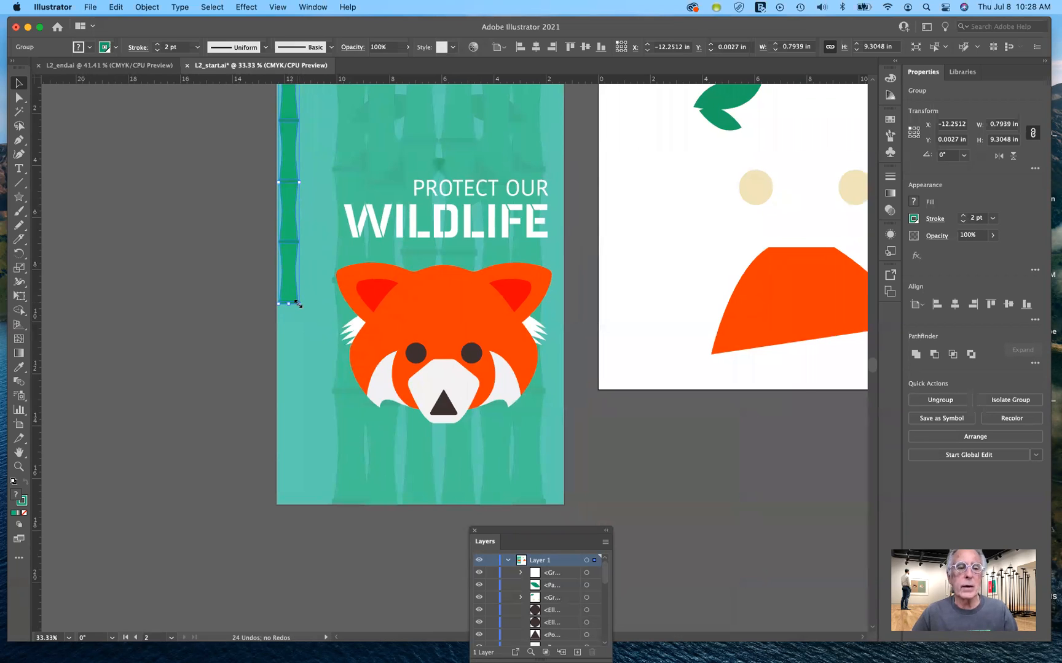
pyautogui.moveTo(301, 307); pyautogui.dragTo(334, 485)
pyautogui.moveTo(333, 486)
pyautogui.mouseDown()
pyautogui.moveTo(334, 514)
pyautogui.moveTo(331, 505)
pyautogui.mouseUp()
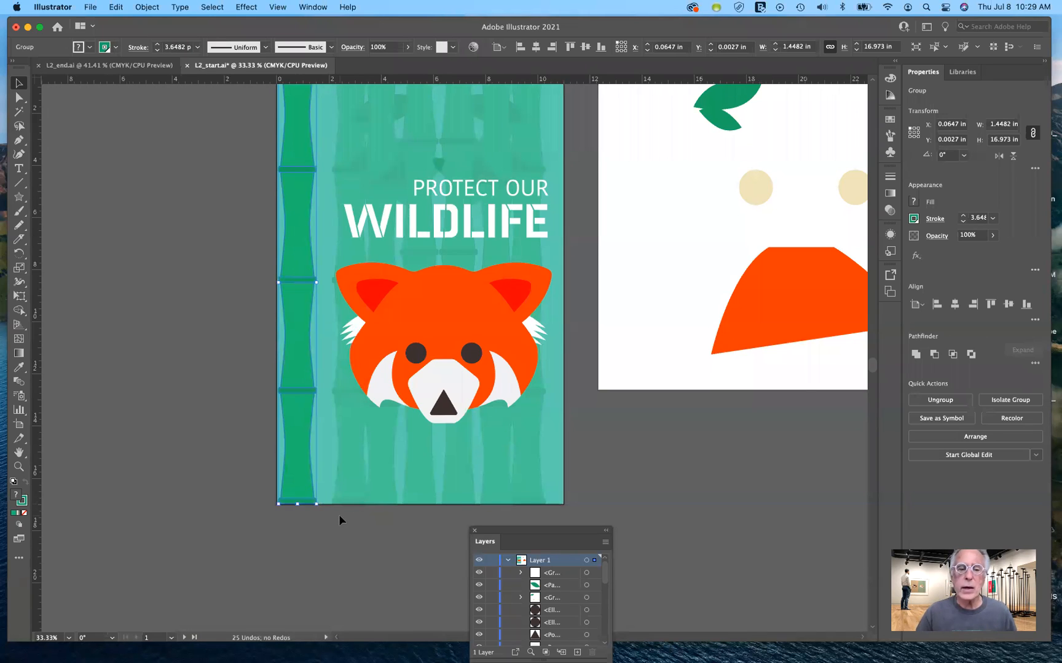
# - Nudge the enlarged bamboo stalk right to about X 0.4 in on the poster, and deselect it
pyautogui.press('Right')
pyautogui.press('Right')
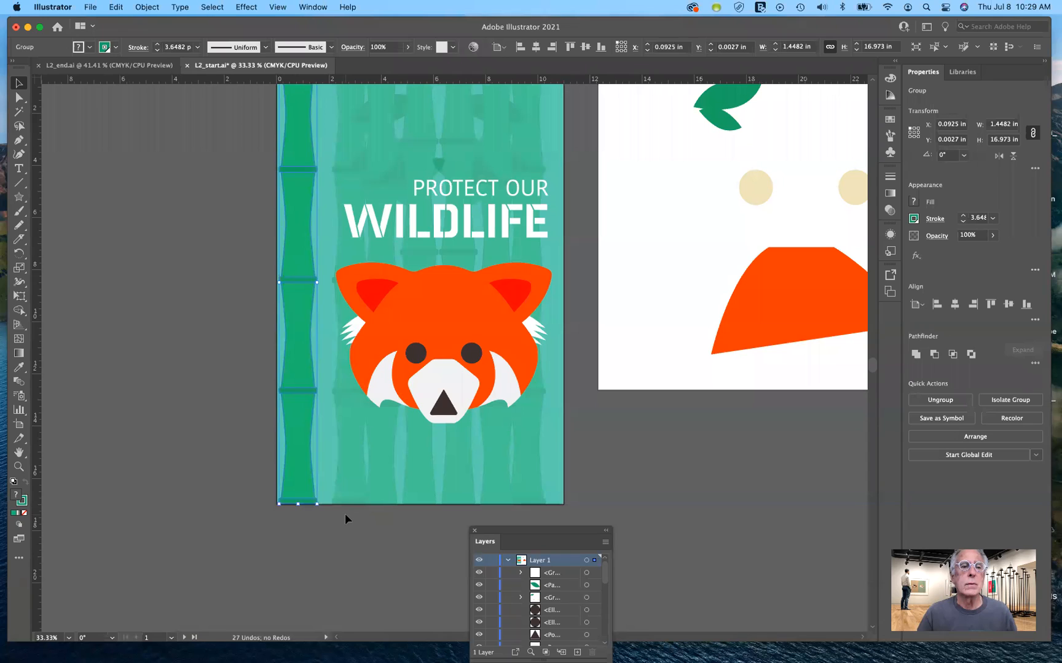
pyautogui.press('Right')
pyautogui.press('Right')
pyautogui.press('Right')
pyautogui.press('Right')
pyautogui.press('Right')
pyautogui.press('Right')
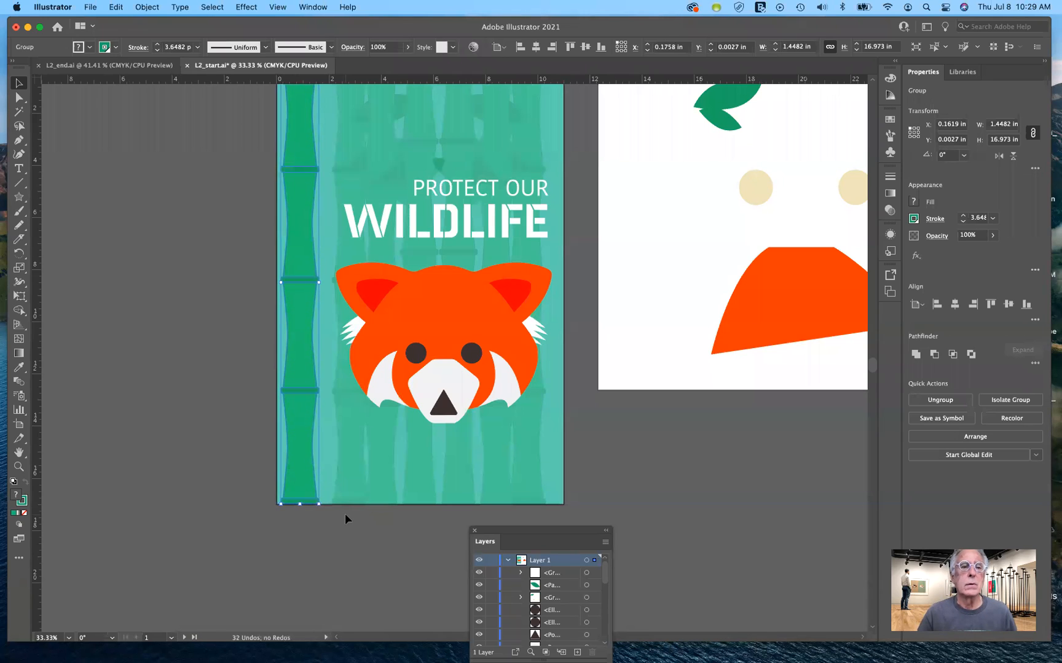
pyautogui.press('Right')
pyautogui.press('Right')
pyautogui.press('Right')
pyautogui.press('Right')
pyautogui.press('Right')
pyautogui.press('Right')
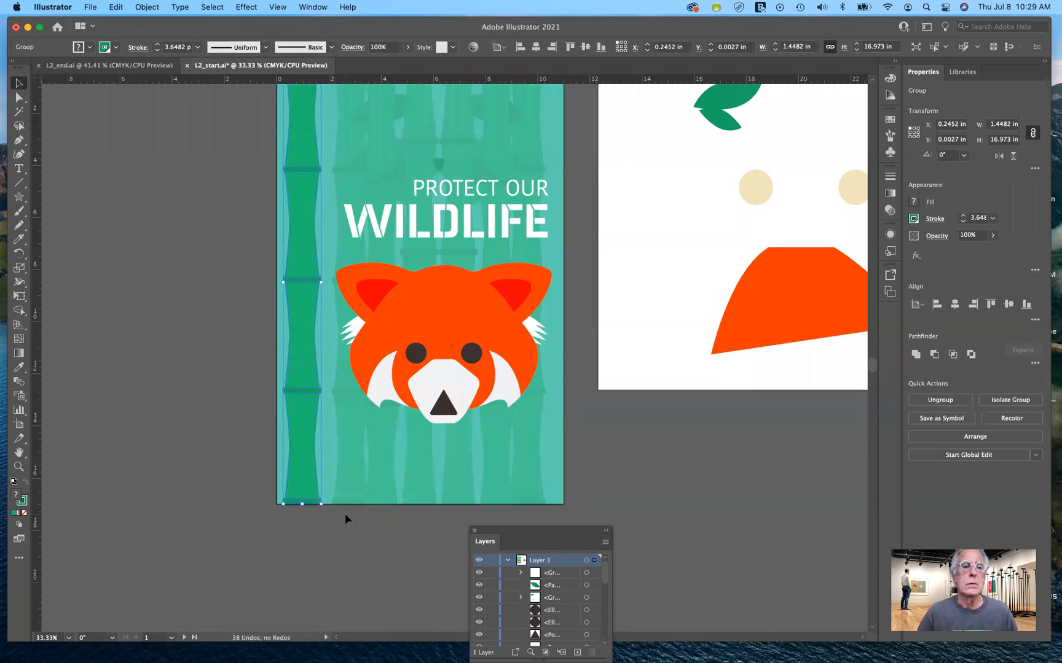
pyautogui.press('Right')
pyautogui.press('Right')
pyautogui.press('Right')
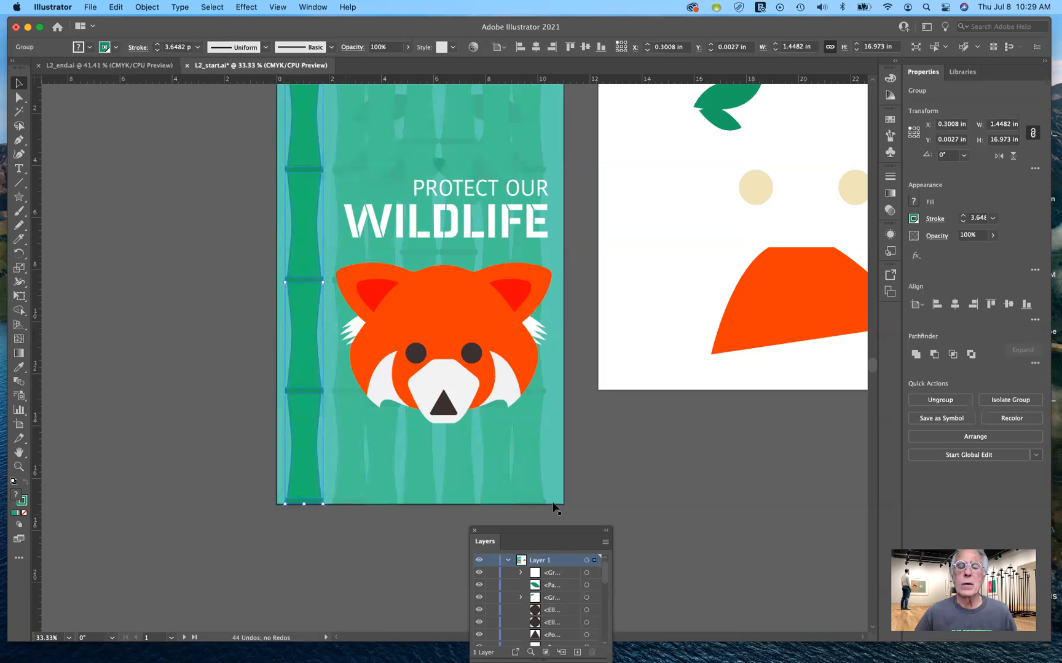
pyautogui.press('Right')
pyautogui.press('Right')
pyautogui.press('Right')
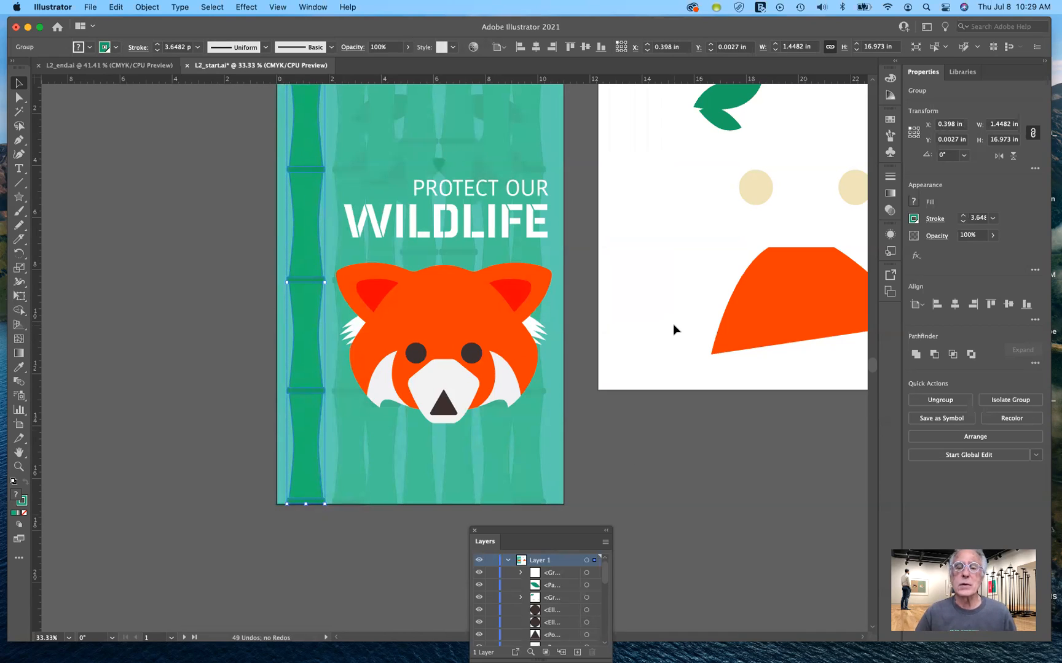
pyautogui.click(673, 323)
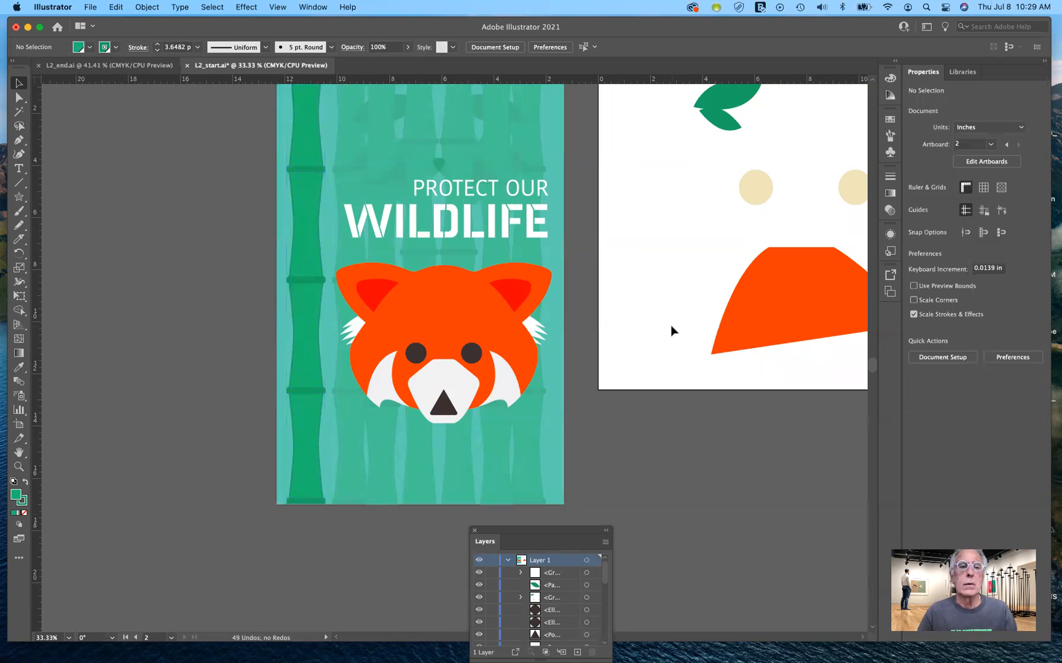
# - Move the orange body shape from the second artboard to below the panda's head, at about X -9.75 in, Y 12.63 in
pyautogui.scroll(5, 670, 325)
pyautogui.hscroll(3, 671, 325)
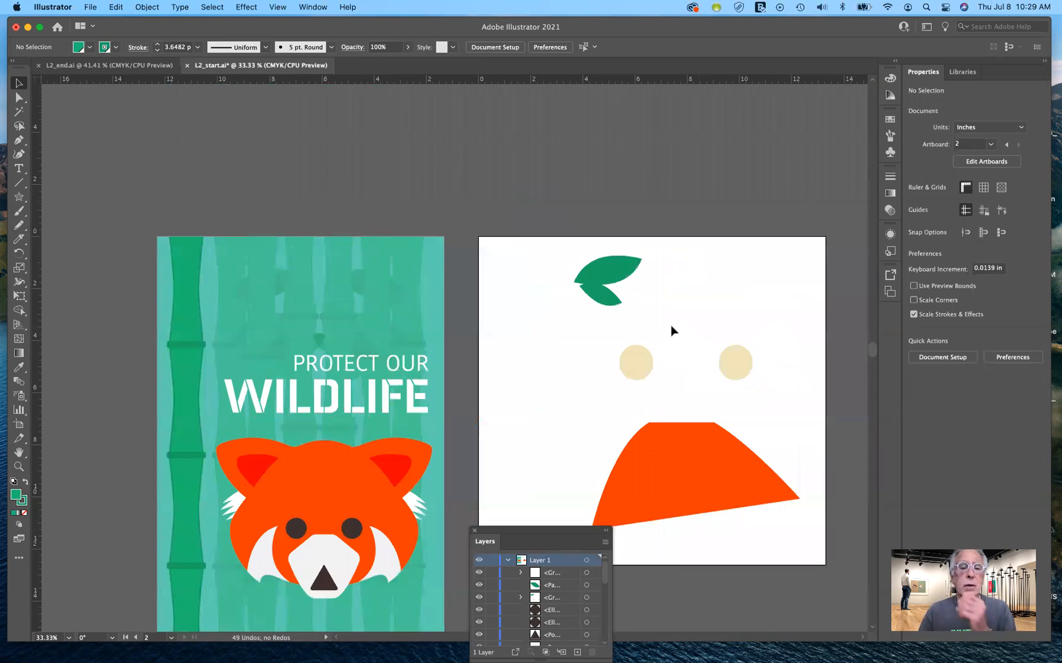
pyautogui.scroll(-5, 670, 325)
pyautogui.hscroll(-5, 670, 325)
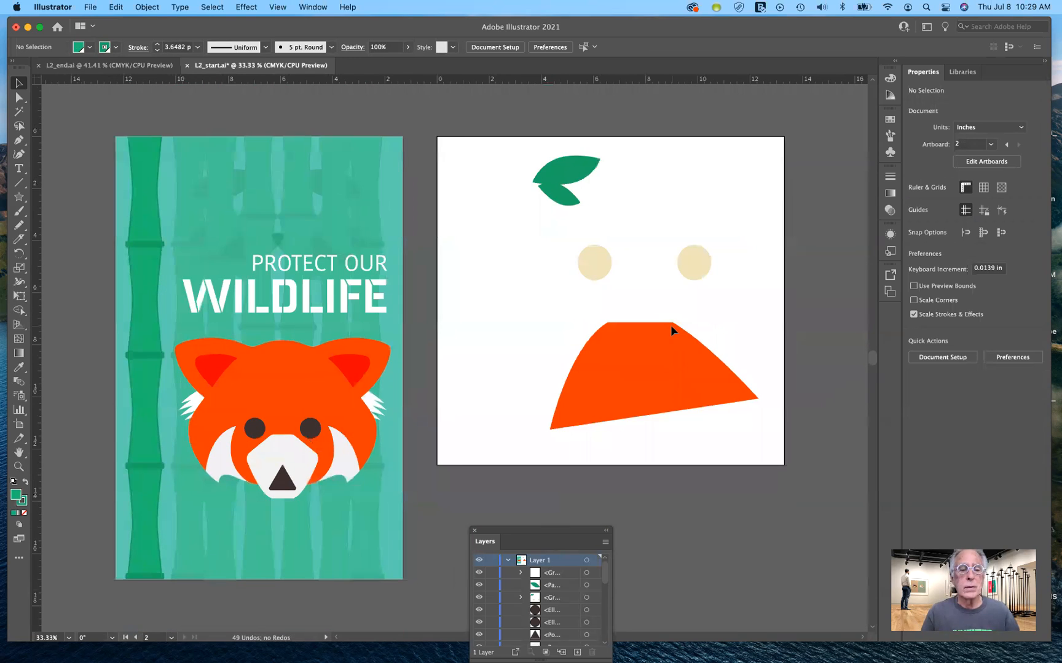
pyautogui.hscroll(-2, 670, 326)
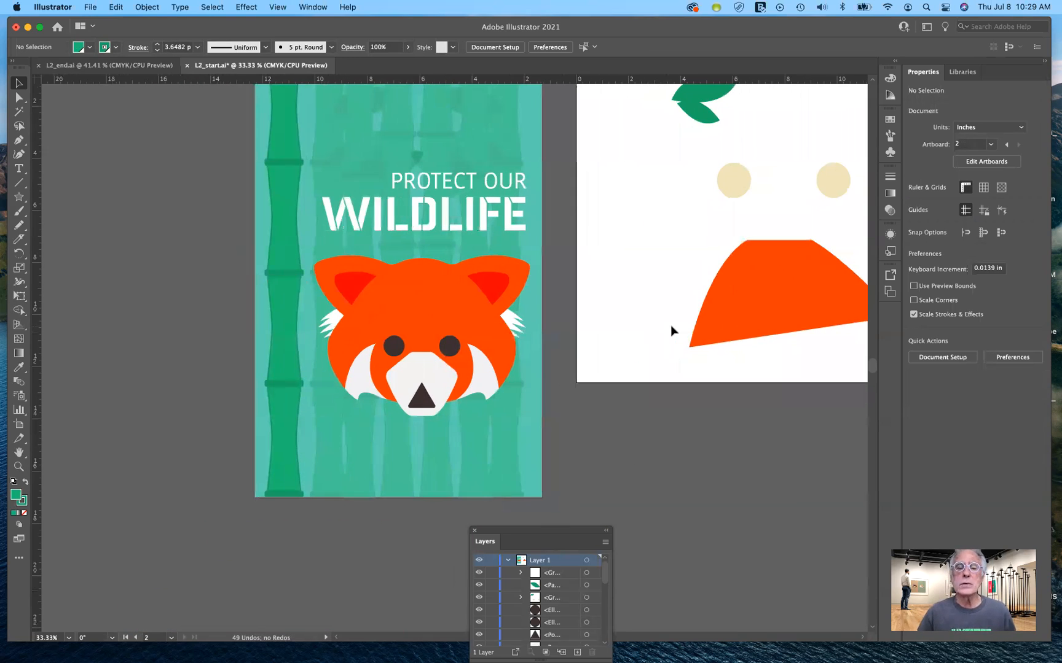
pyautogui.hscroll(5, 671, 330)
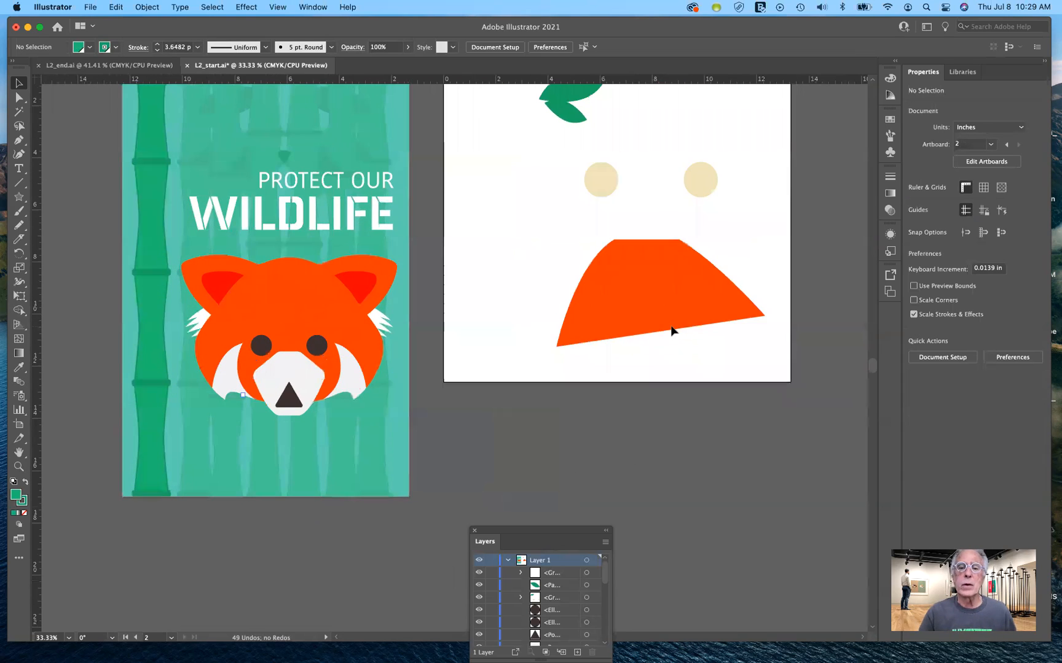
pyautogui.hscroll(3, 671, 330)
pyautogui.scroll(-3, 671, 330)
pyautogui.hscroll(-2, 671, 330)
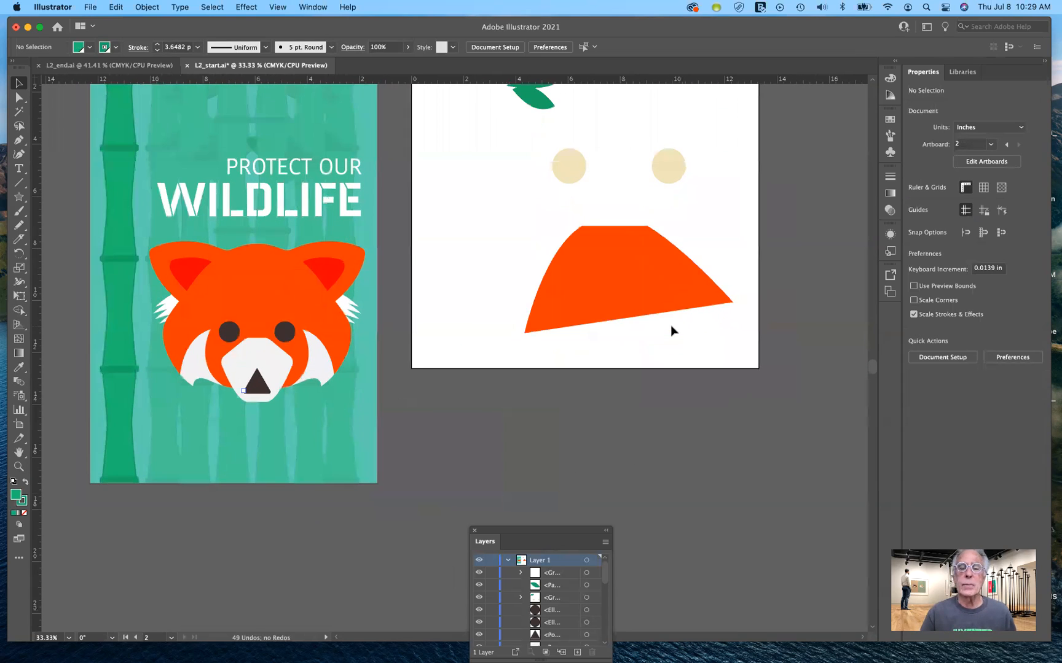
pyautogui.scroll(-2, 671, 330)
pyautogui.hscroll(-3, 671, 331)
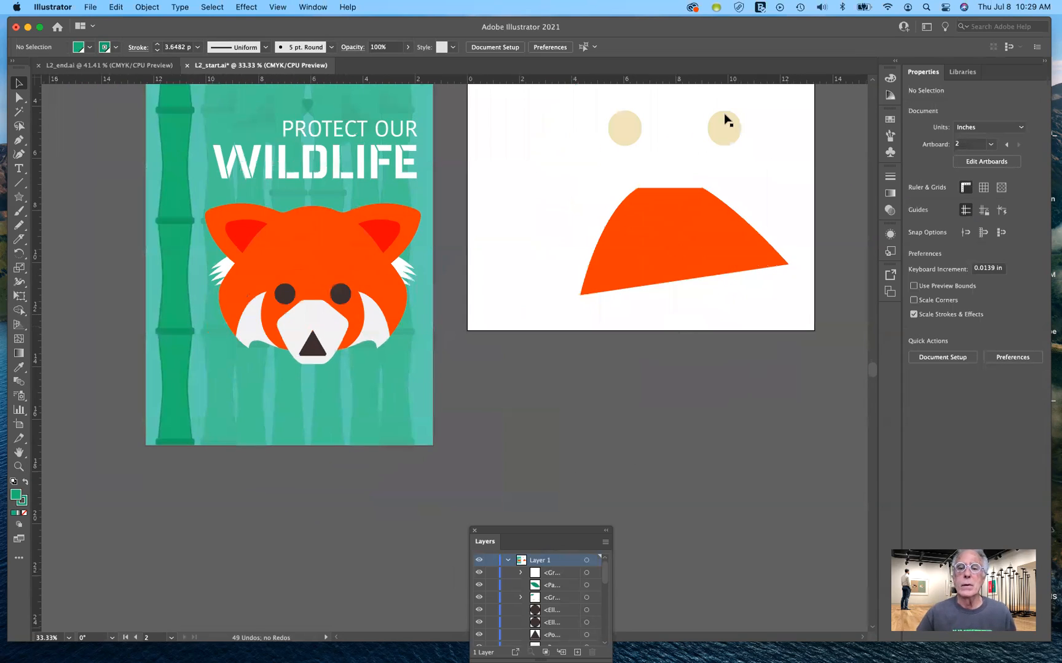
pyautogui.click(685, 229)
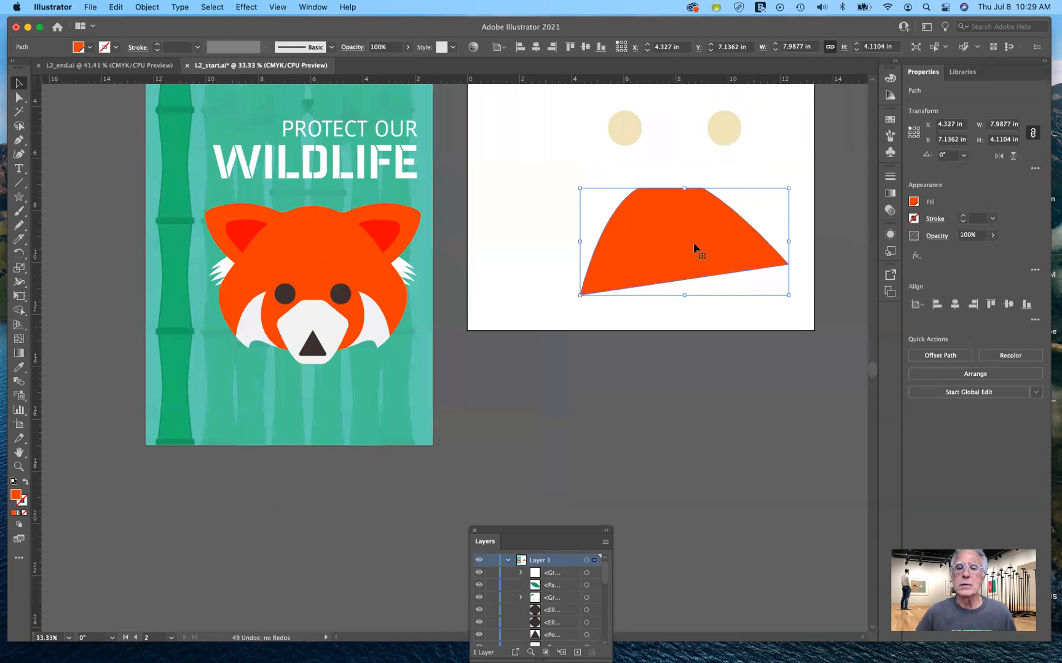
pyautogui.moveTo(694, 242); pyautogui.dragTo(328, 385)
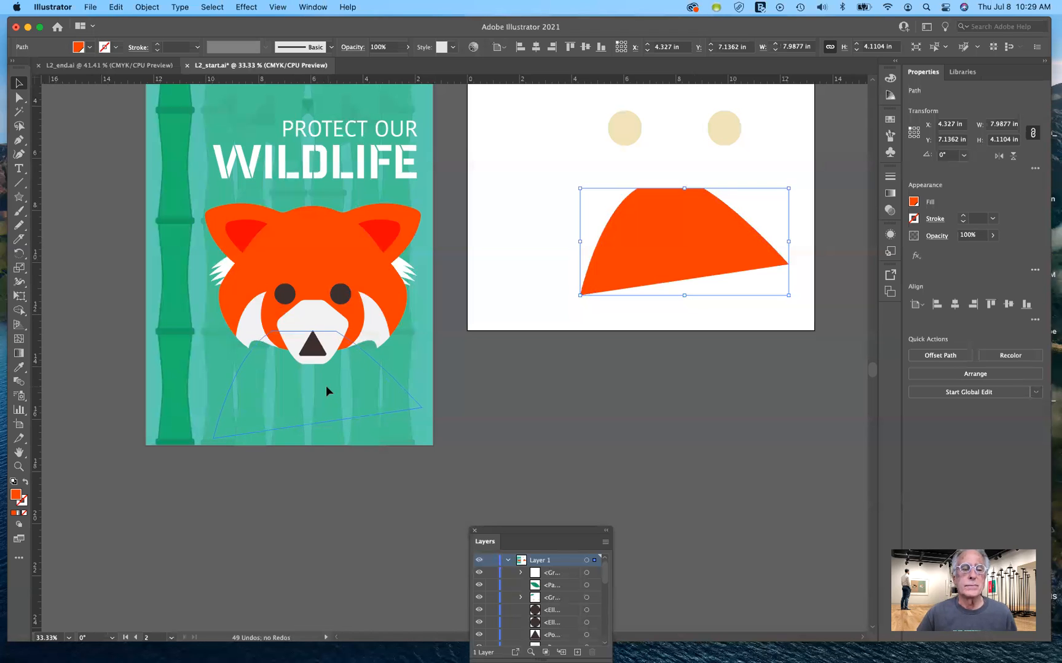
pyautogui.moveTo(368, 482); pyautogui.dragTo(367, 481)
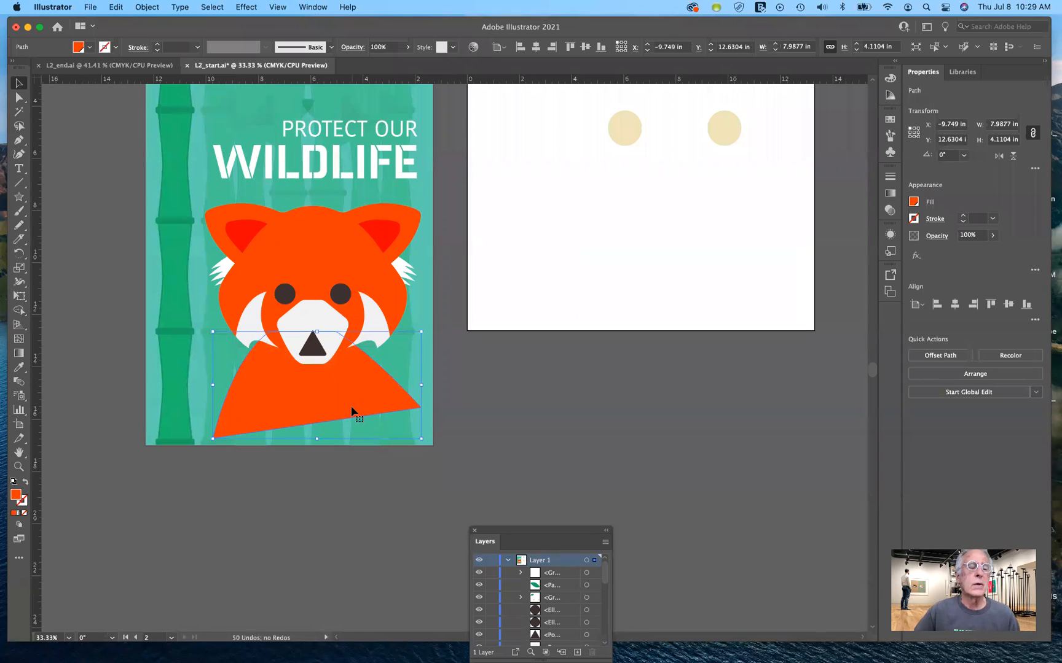
# - Select the lower-left and lower-right anchor points of the orange body with the Direct Selection tool
pyautogui.click(22, 99)
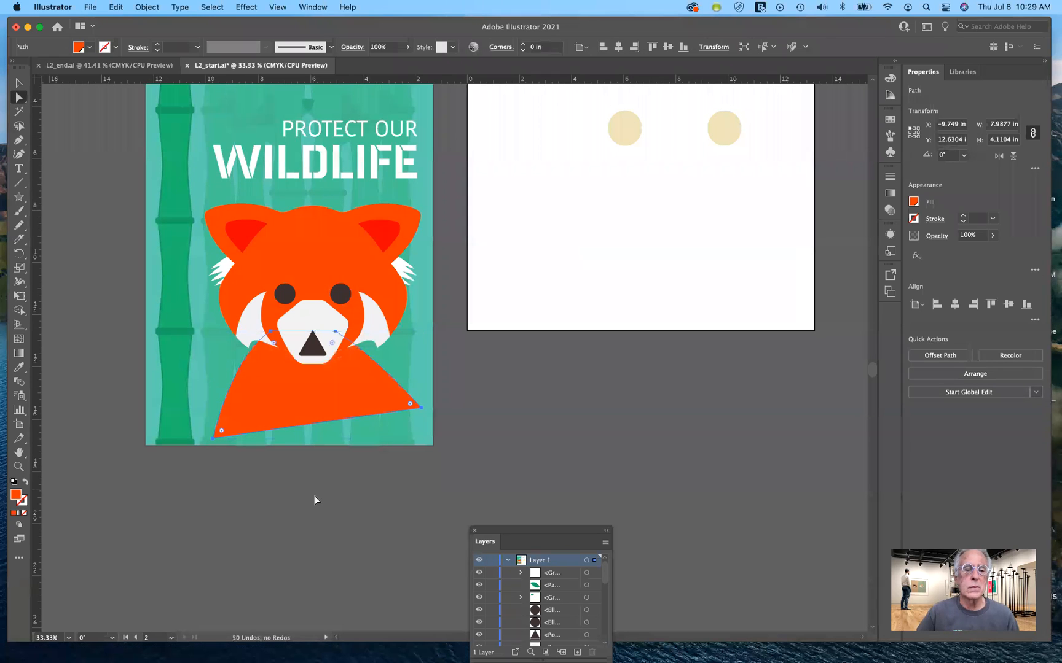
pyautogui.click(284, 493)
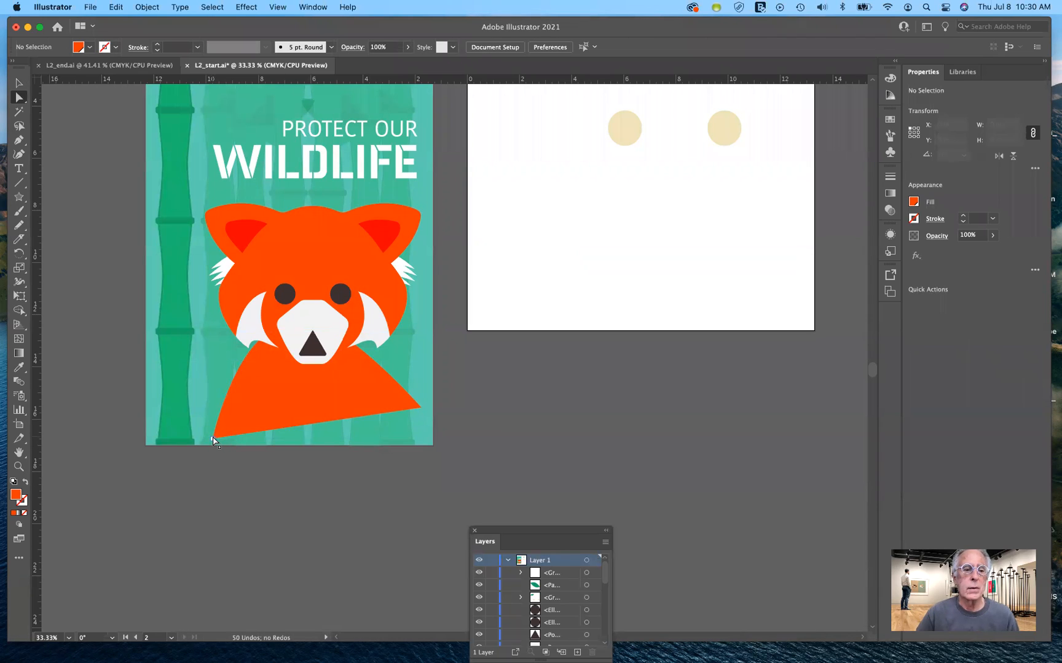
pyautogui.click(213, 438)
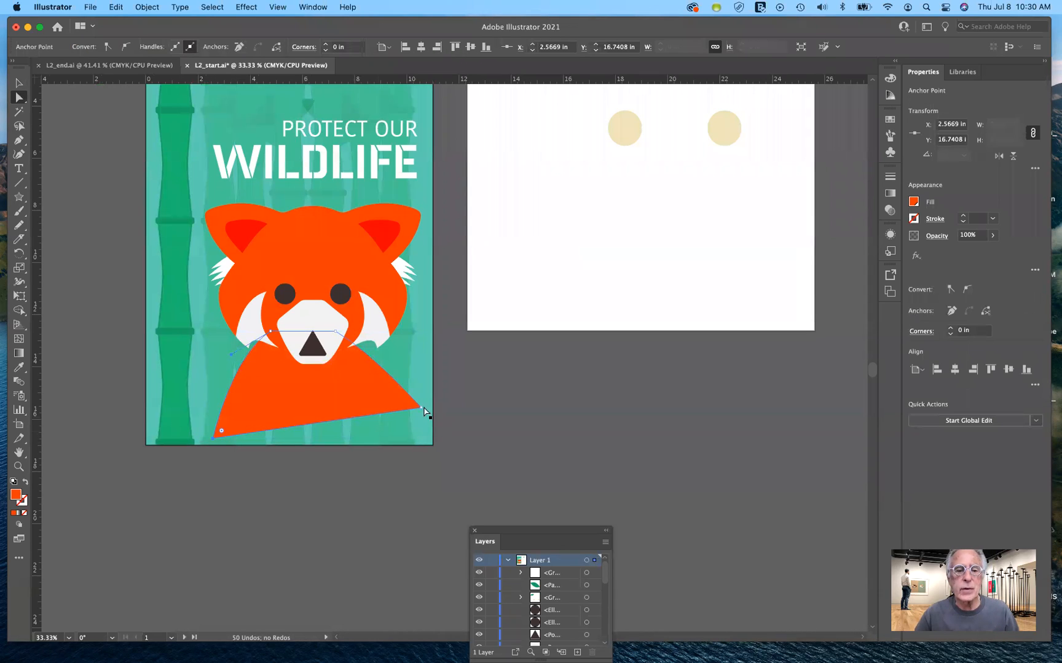
pyautogui.keyDown('shift'); pyautogui.click(420, 409); pyautogui.keyUp('shift')
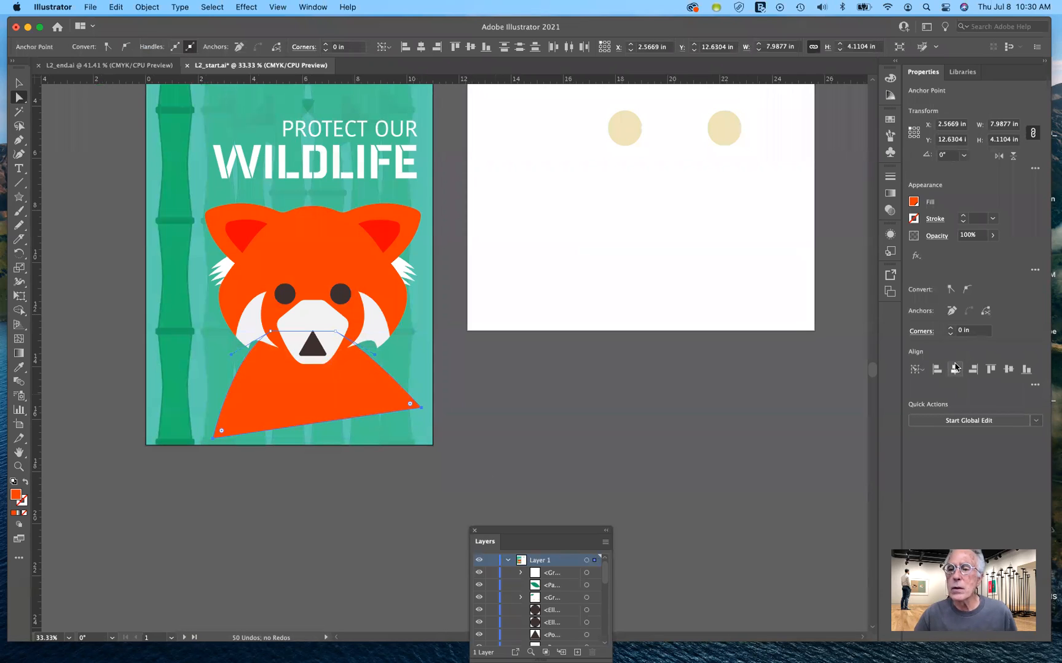
# - Open the standalone Align panel and view its Align To options without changing the setting
pyautogui.click(1033, 388)
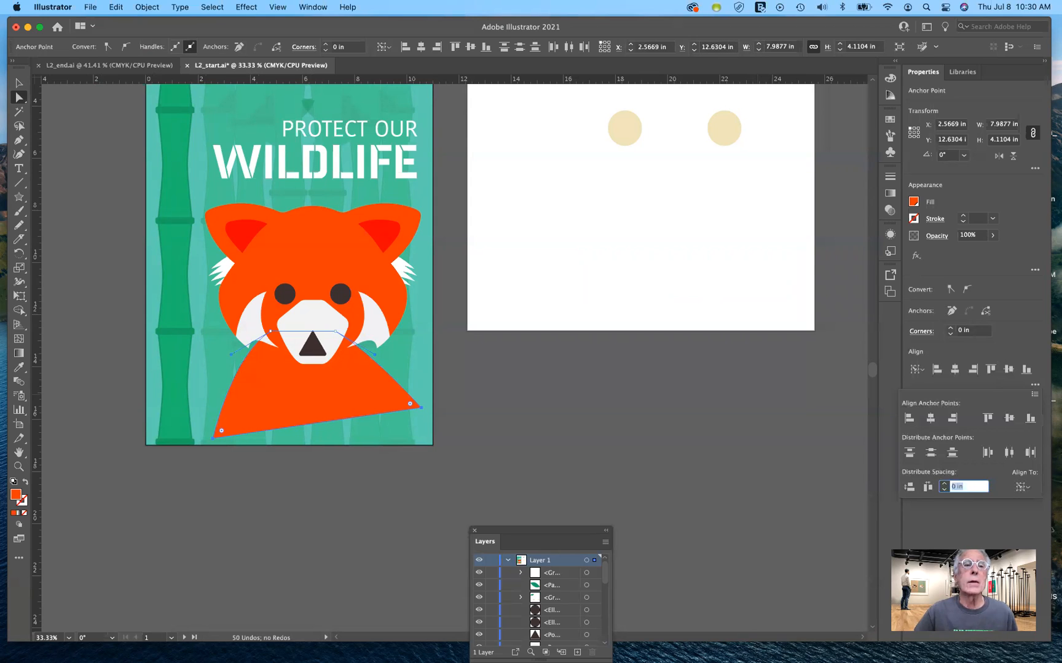
pyautogui.click(306, 7)
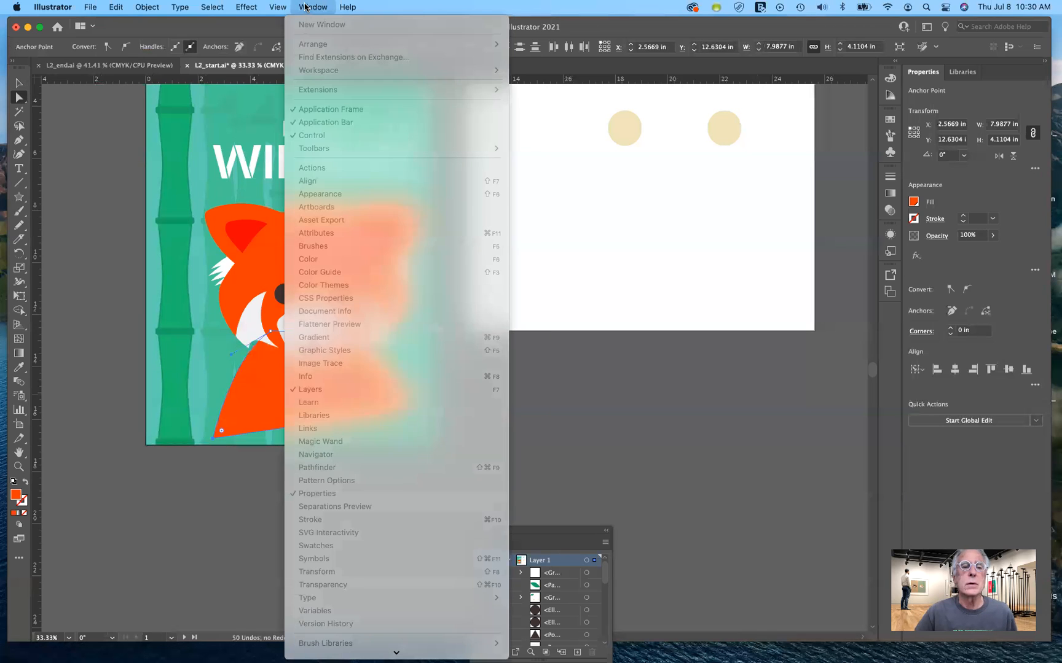
pyautogui.click(306, 7)
pyautogui.click(308, 8)
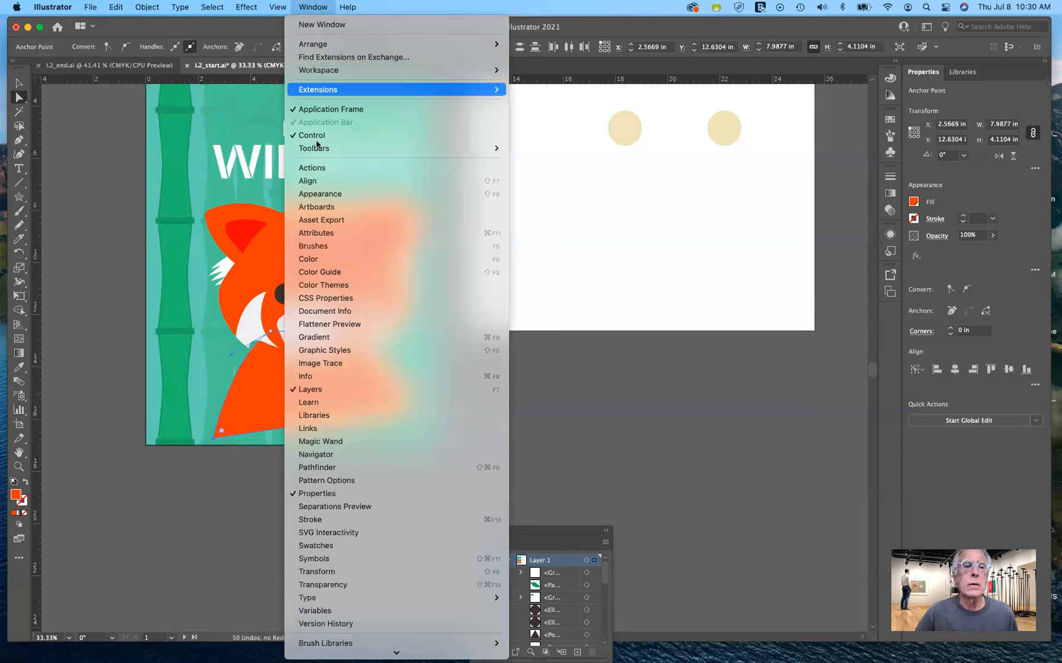
pyautogui.click(313, 181)
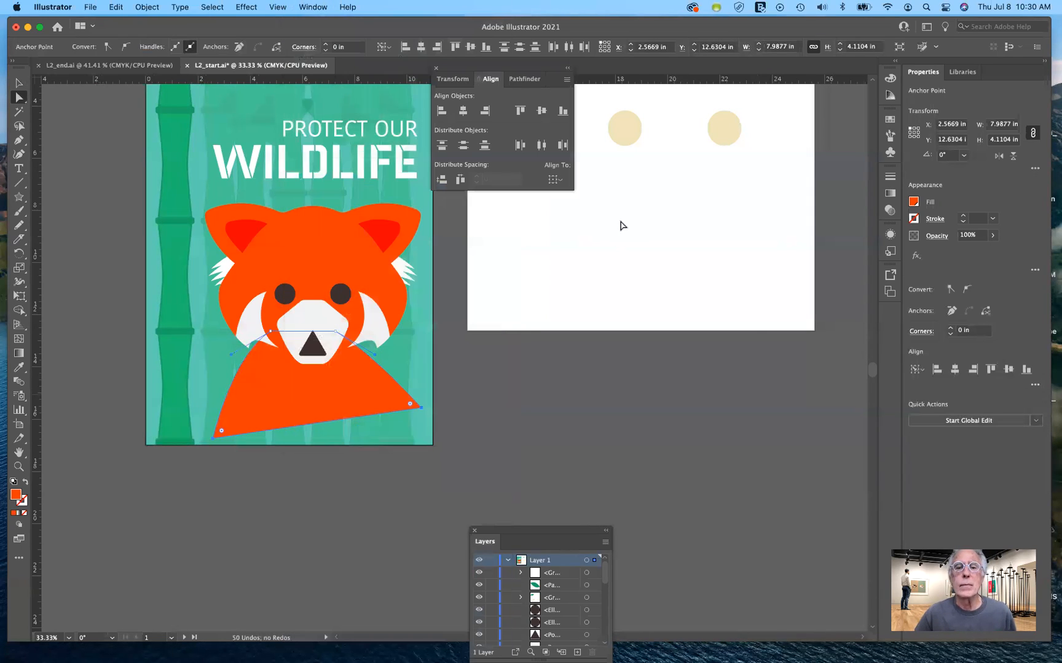
pyautogui.click(557, 179)
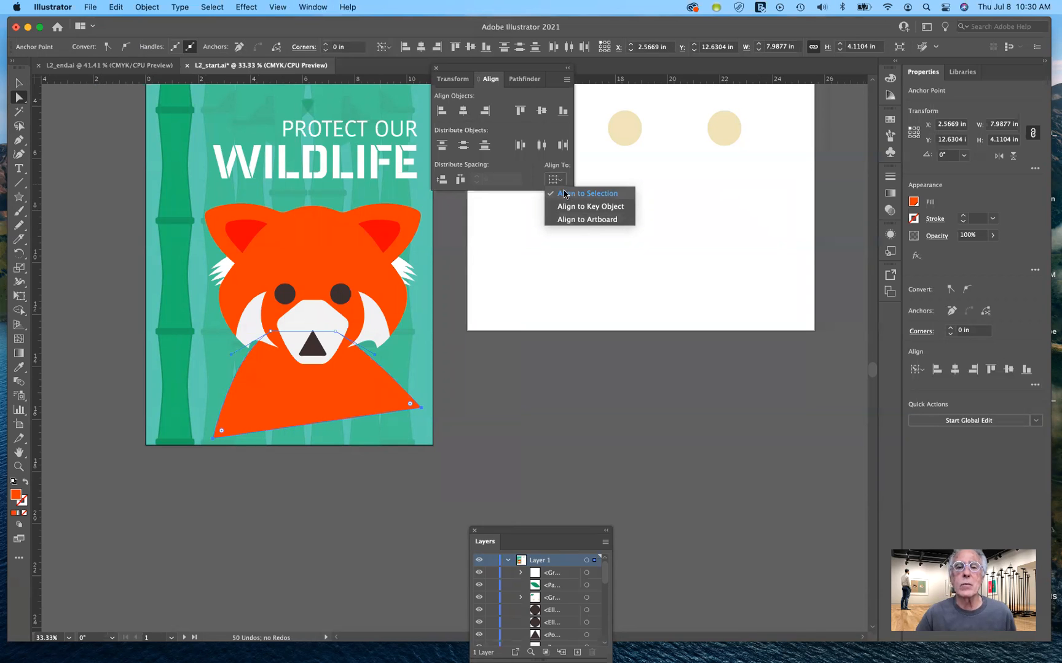
pyautogui.click(537, 205)
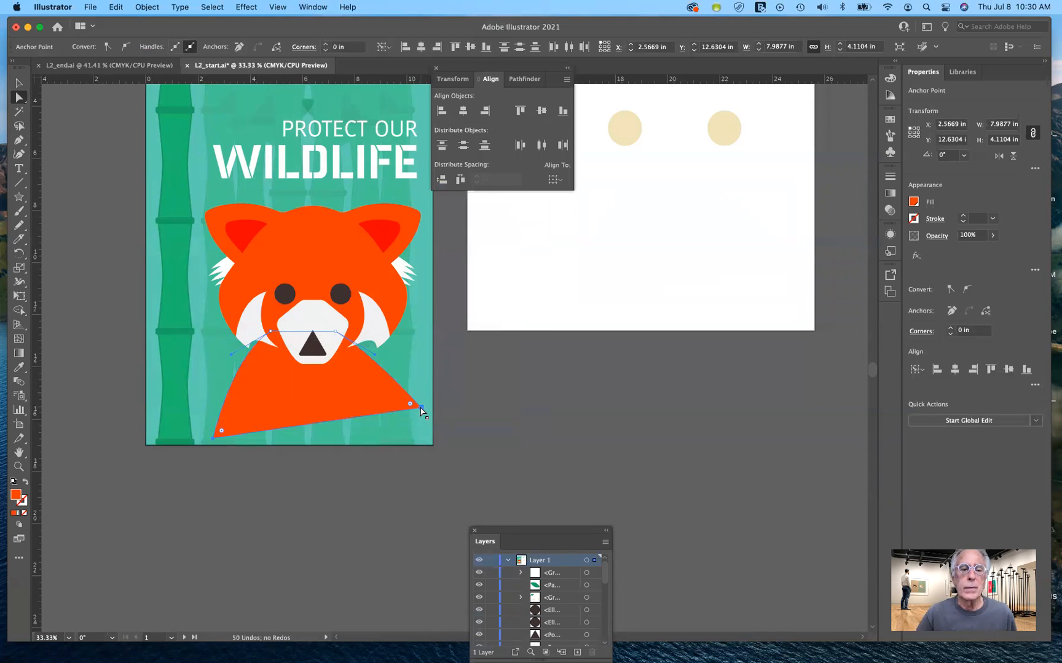
# - Reselect the body's lower-left anchor point, add the lower-right one last as key anchor, and apply Vertical Align Bottom
pyautogui.click(421, 409)
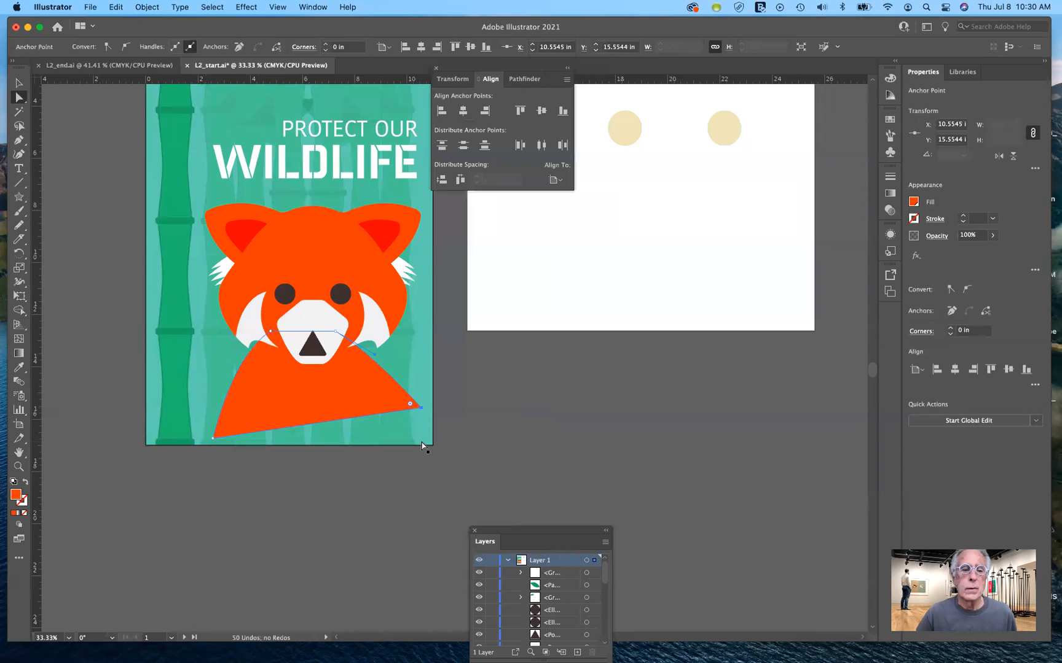
pyautogui.keyDown('shift'); pyautogui.click(213, 440); pyautogui.keyUp('shift')
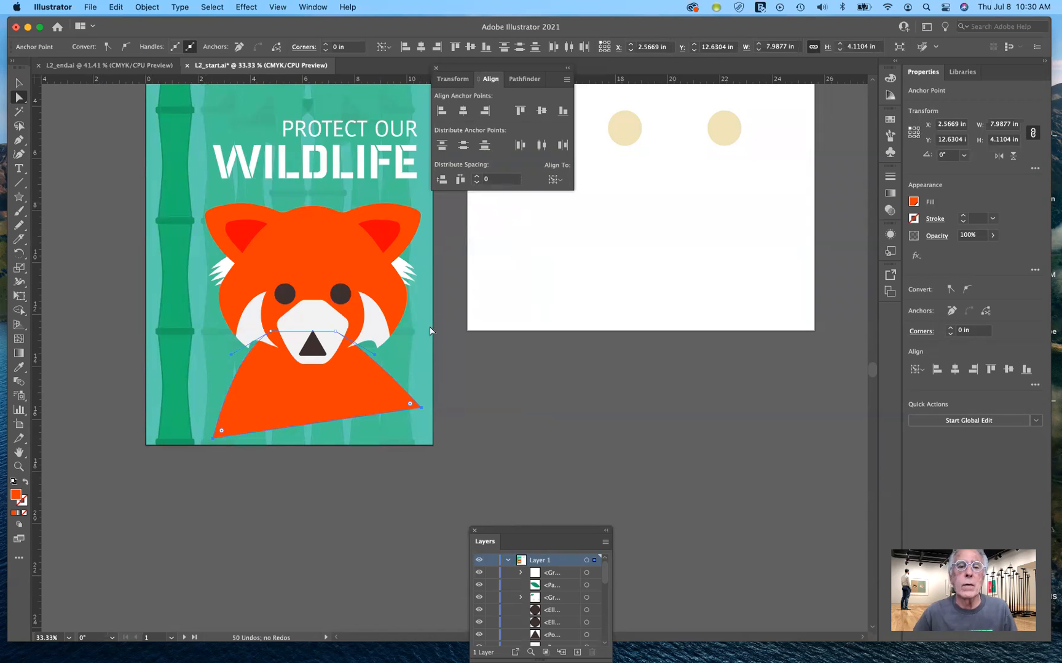
pyautogui.click(421, 409)
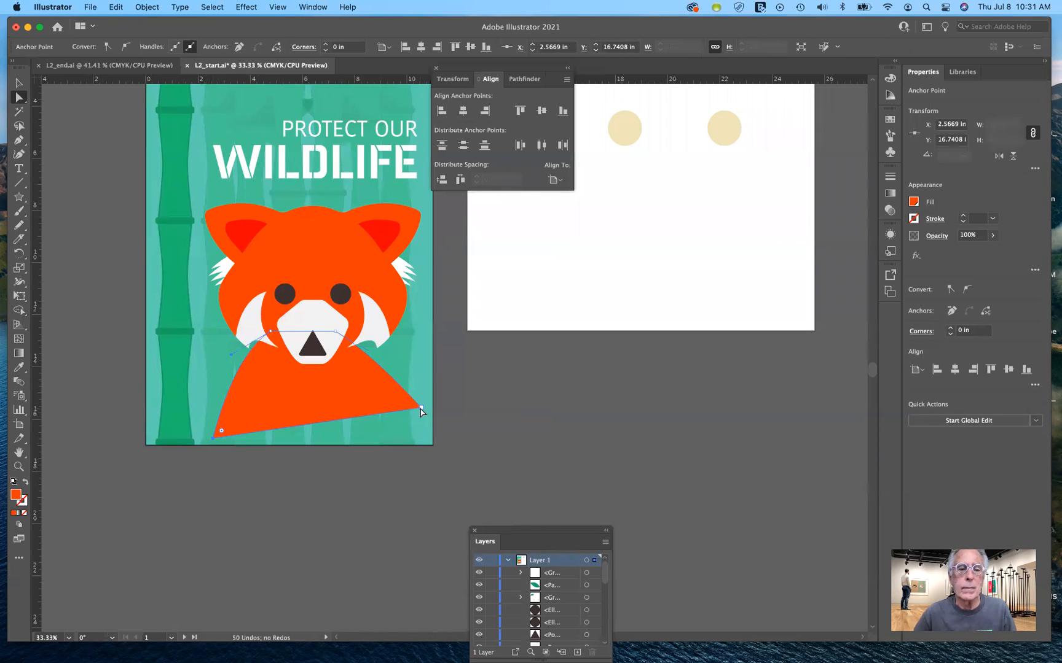
pyautogui.keyDown('shift'); pyautogui.click(420, 409); pyautogui.keyUp('shift')
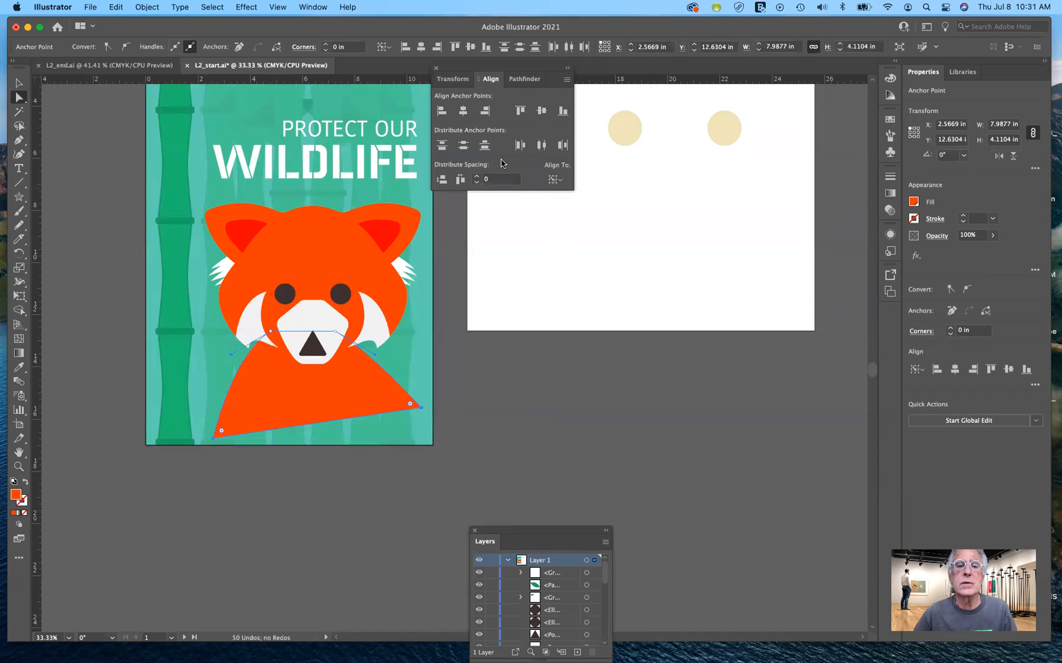
pyautogui.click(563, 112)
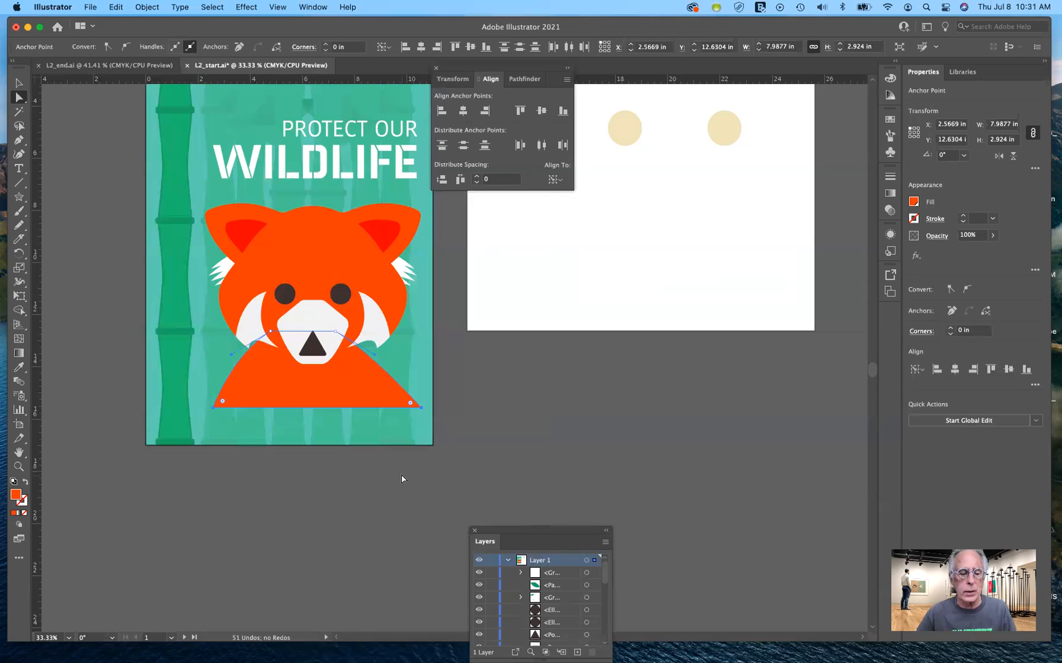
# - Undo the last anchor alignment, reselect the body's lower-right anchor point, add the lower-left one as key anchor, and apply Vertical Align Bottom
pyautogui.press('super')
pyautogui.press('super+z')
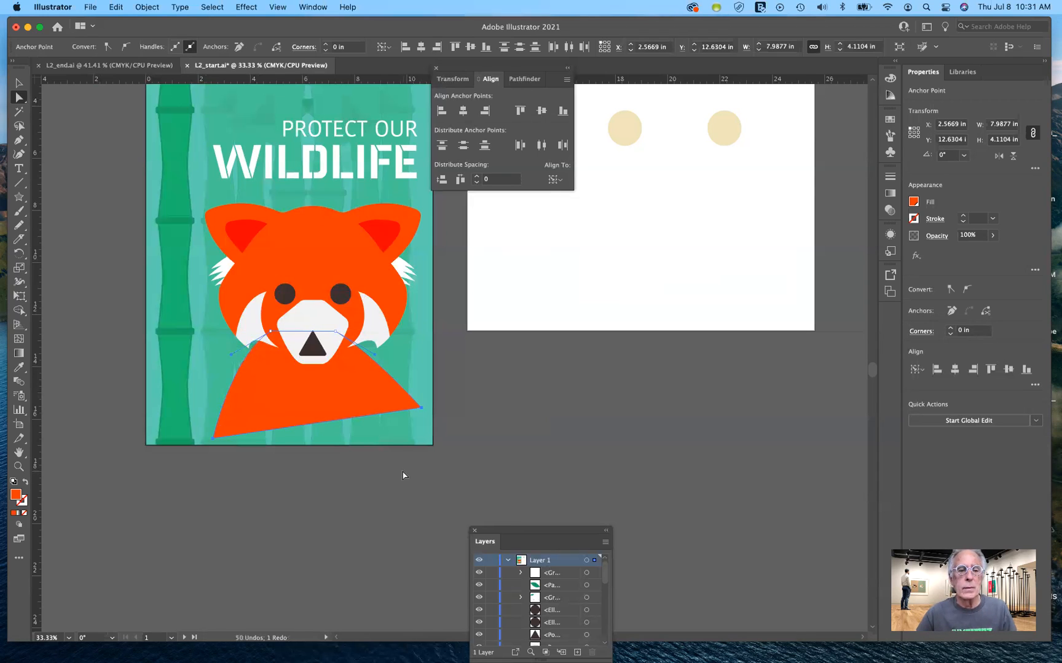
pyautogui.click(426, 439)
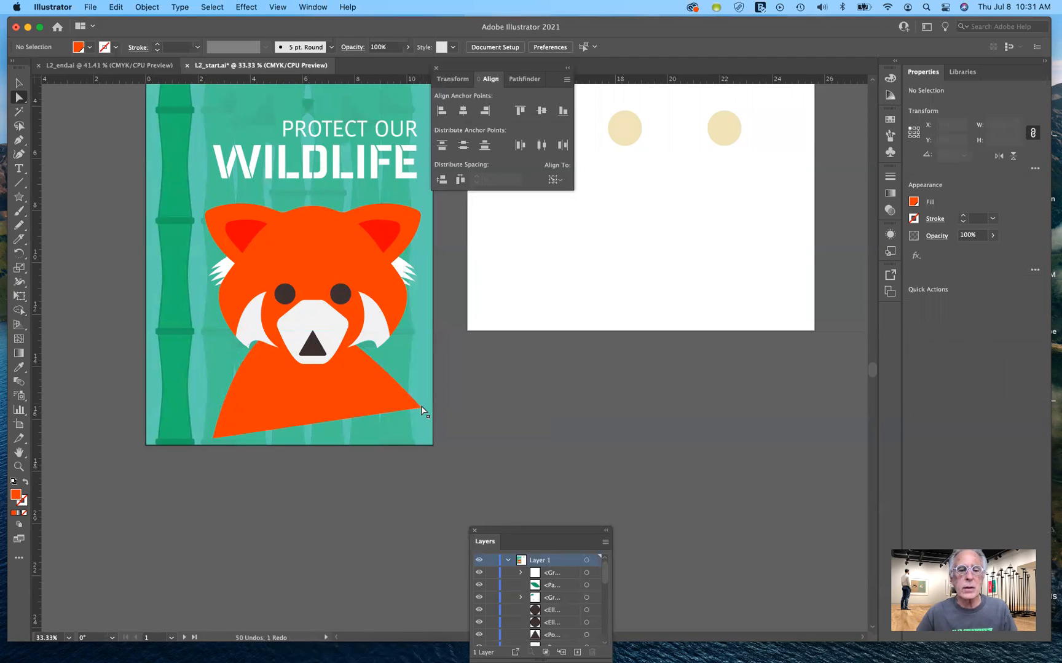
pyautogui.click(421, 407)
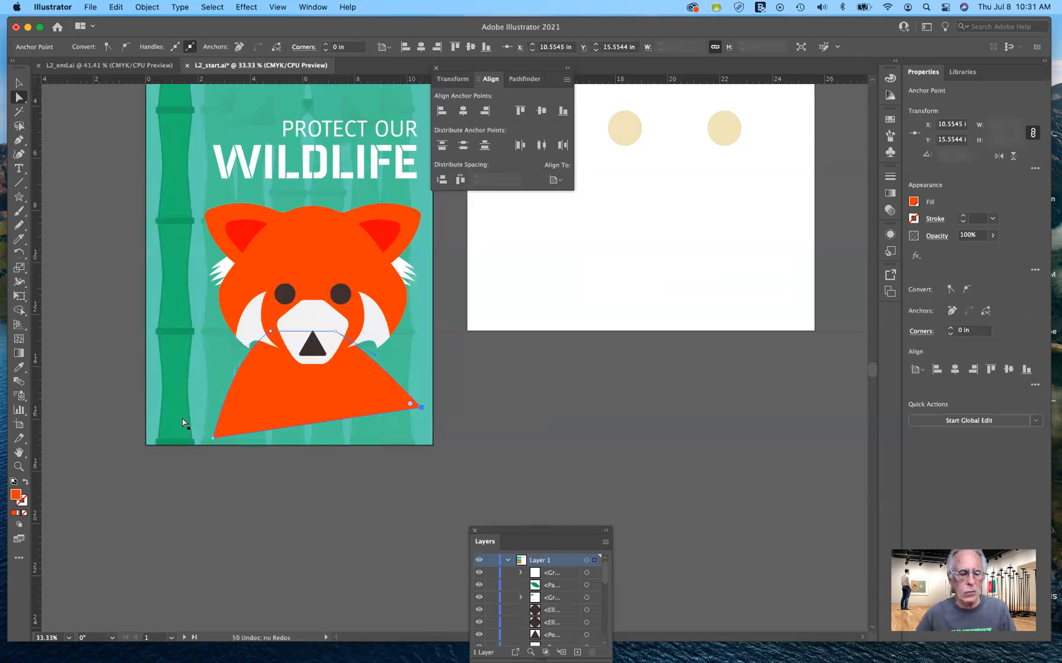
pyautogui.keyDown('shift'); pyautogui.click(212, 440); pyautogui.keyUp('shift')
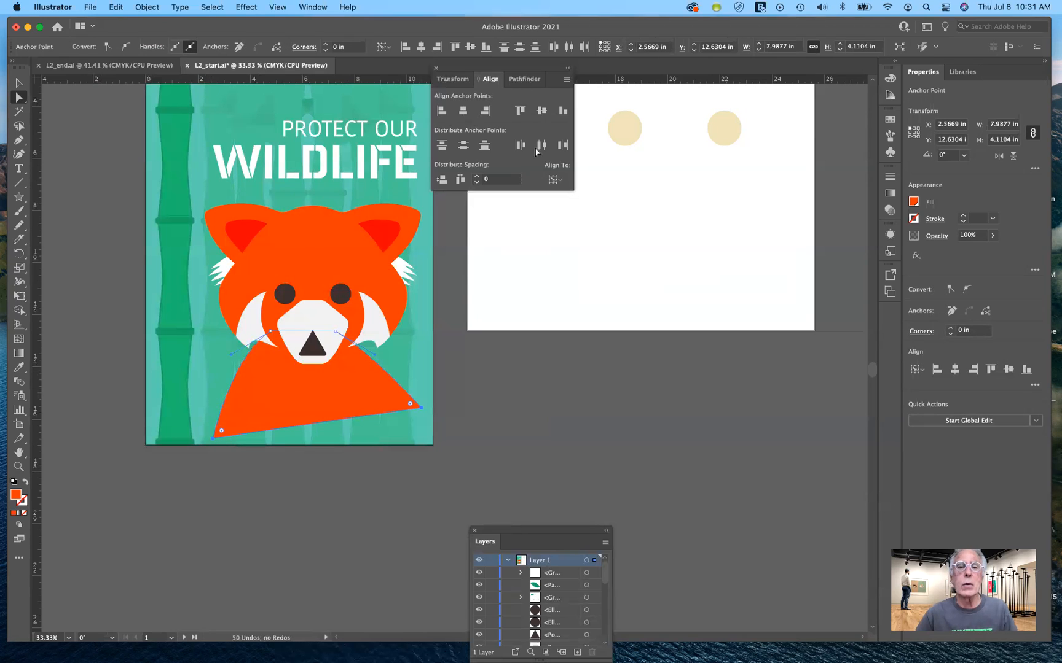
pyautogui.click(563, 112)
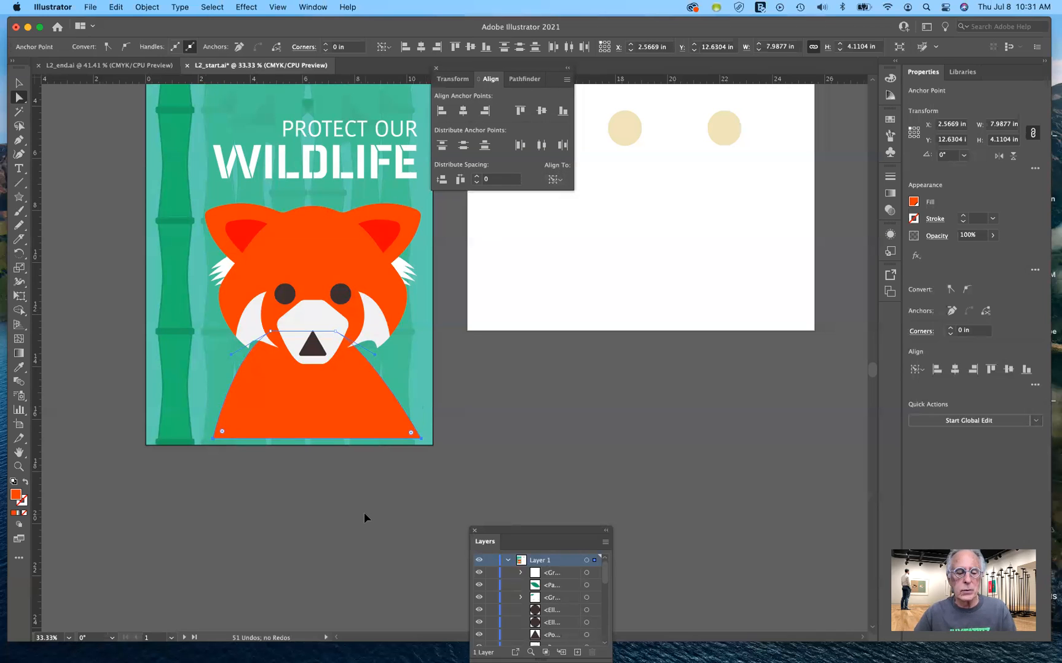
# - Undo the bottom alignment of the orange body's lower anchor points while keeping the body below the panda's head
pyautogui.press('super+z')
pyautogui.press('super+z')
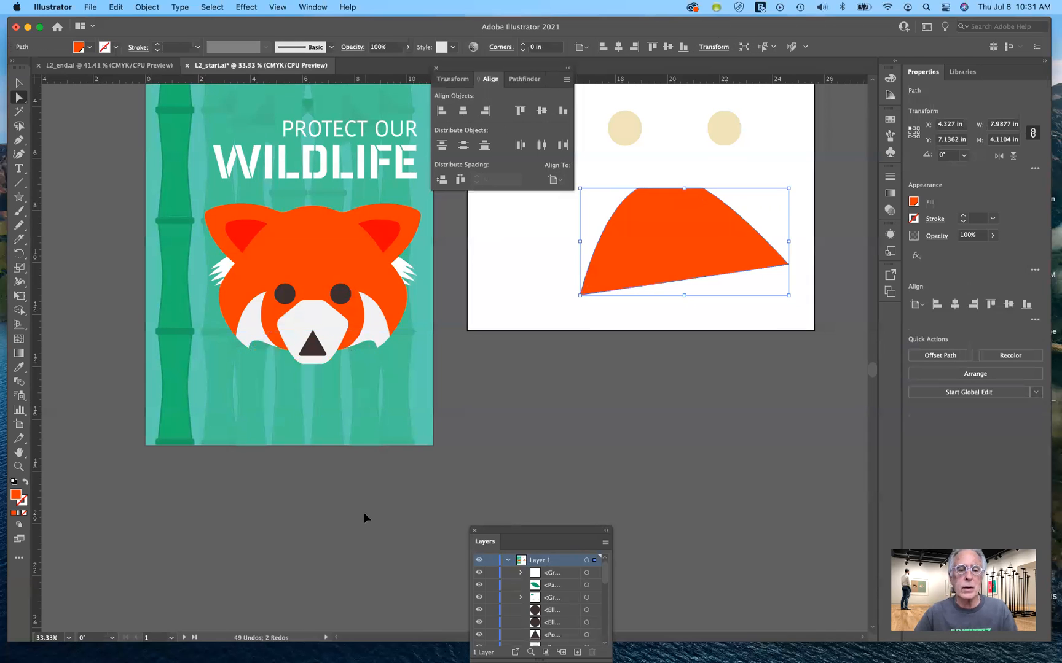
pyautogui.press('super+shift+z')
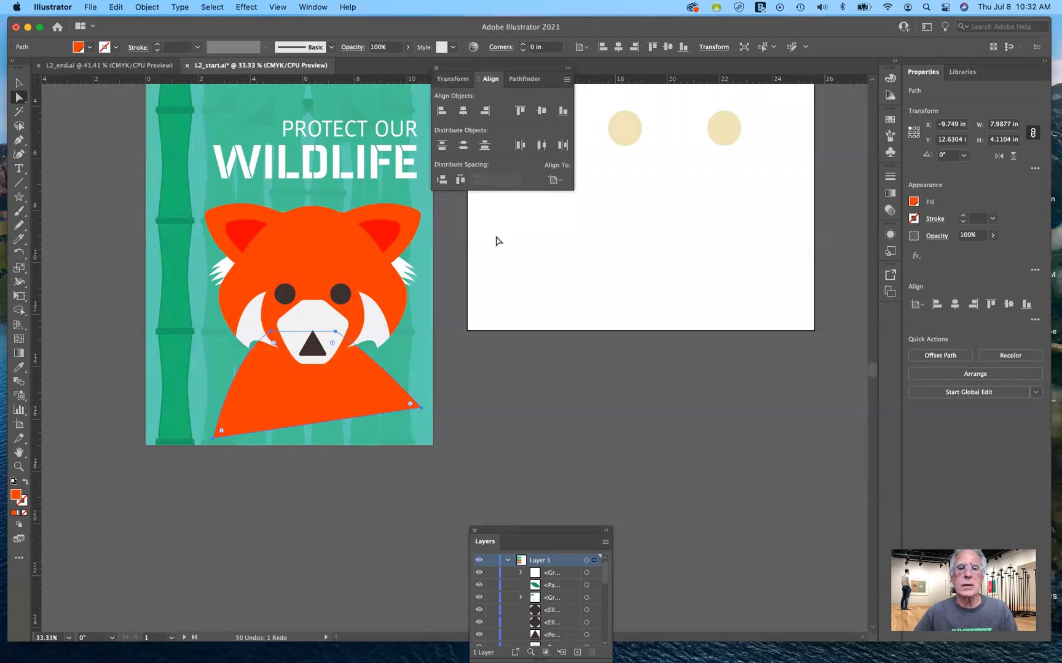
# - Try Vertical Align Bottom on the whole orange body with Align to Artboard, undo it, and deselect the body
pyautogui.click(560, 183)
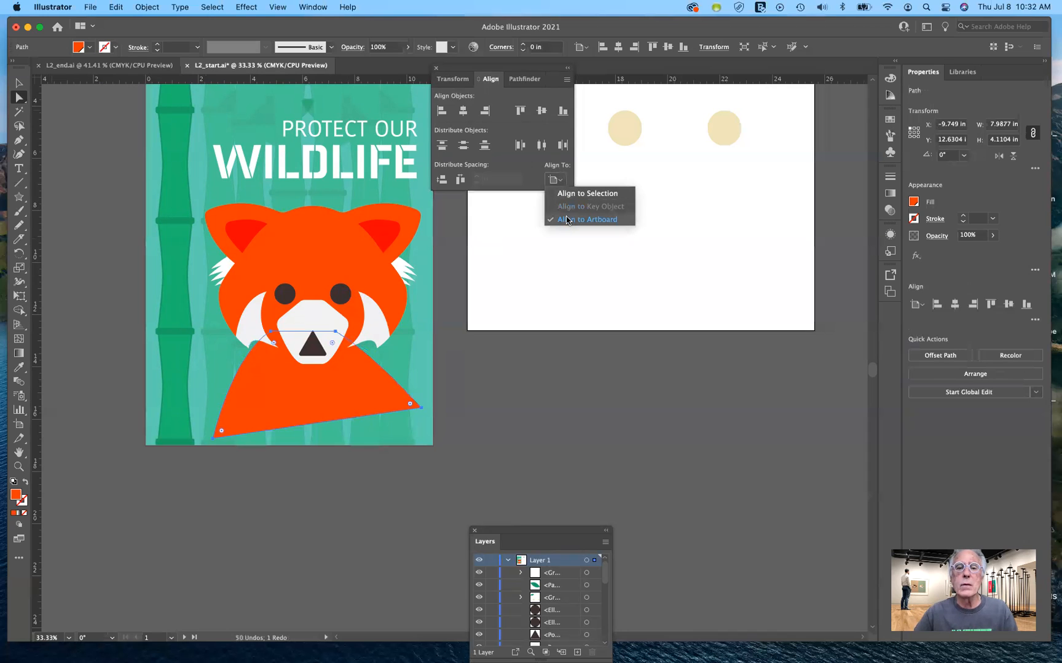
pyautogui.click(562, 113)
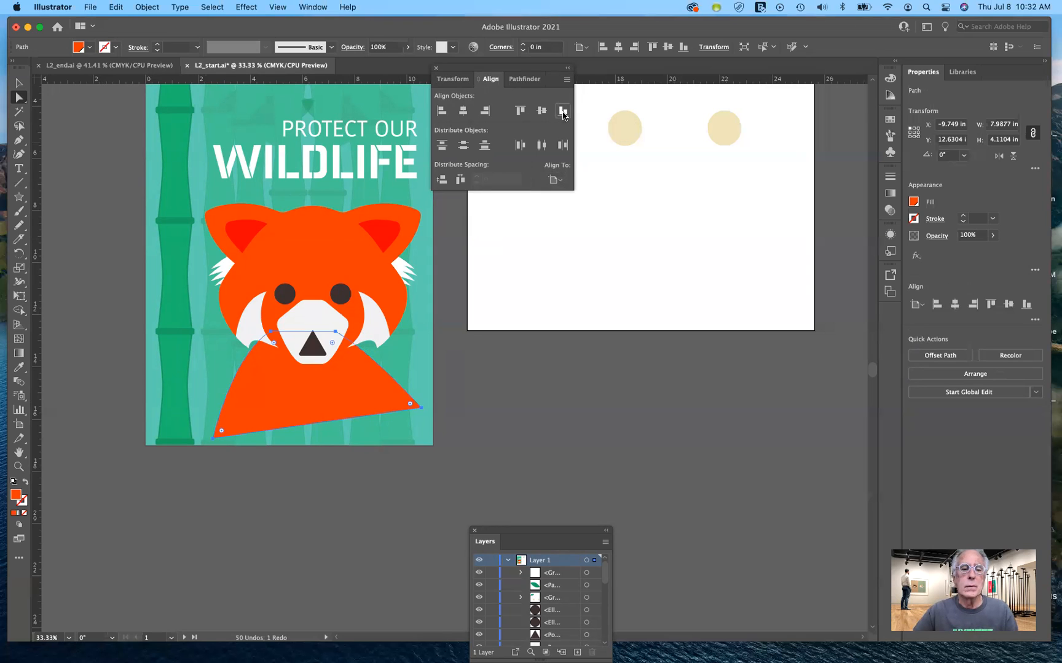
pyautogui.click(562, 113)
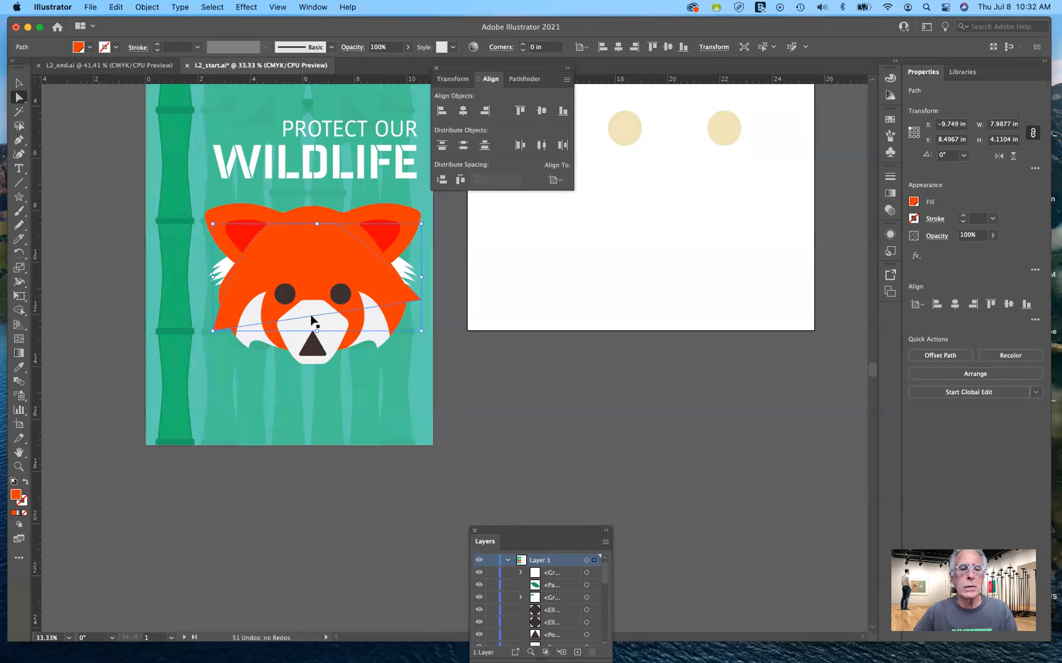
pyautogui.press('super+z')
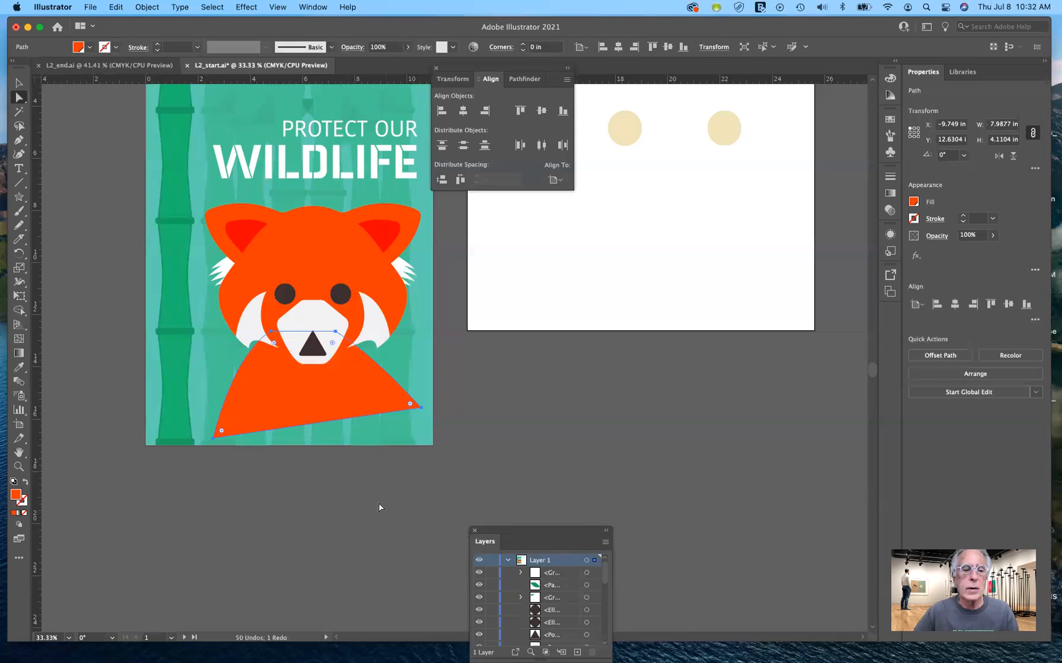
pyautogui.click(344, 485)
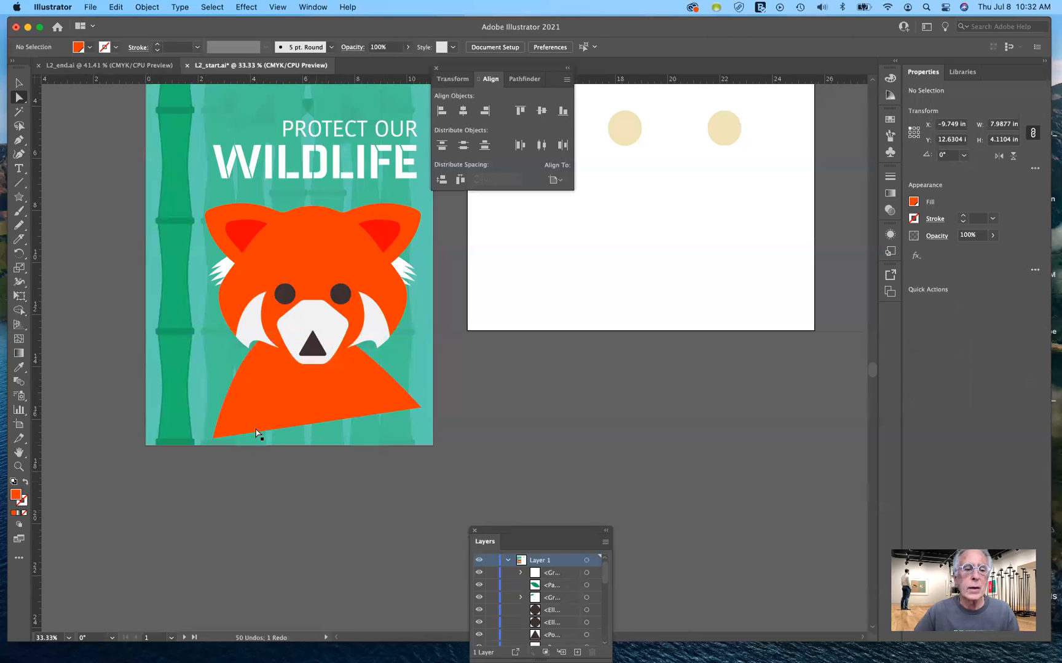
# - Select the body's lower-left and lower-right anchor points, choose Align to Artboard, apply Vertical Align Bottom, and deselect
pyautogui.click(214, 440)
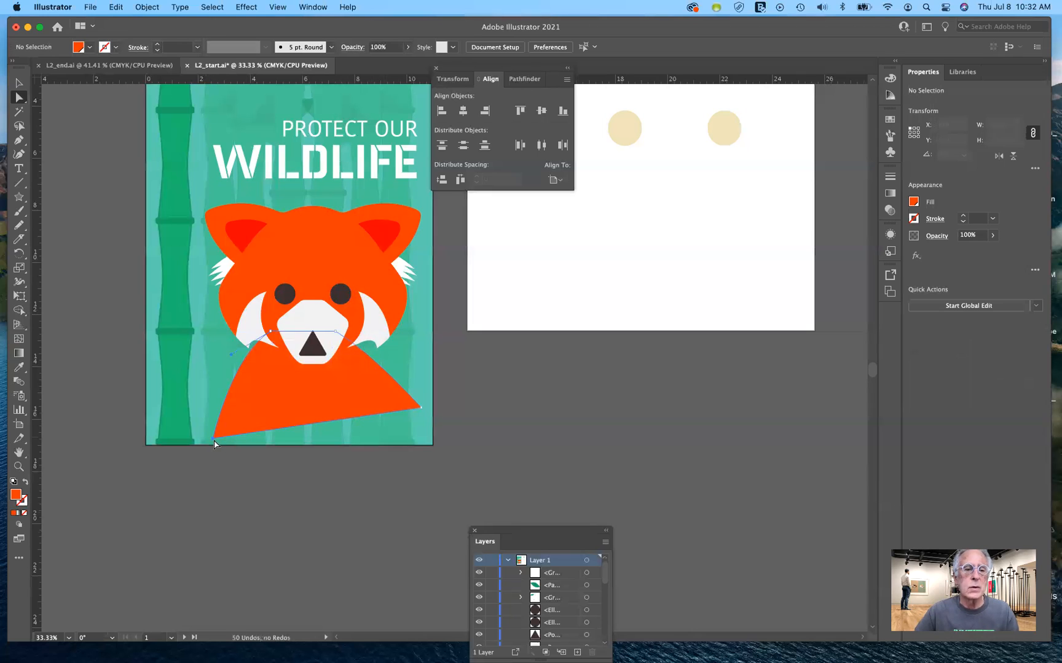
pyautogui.keyDown('shift'); pyautogui.click(421, 407); pyautogui.keyUp('shift')
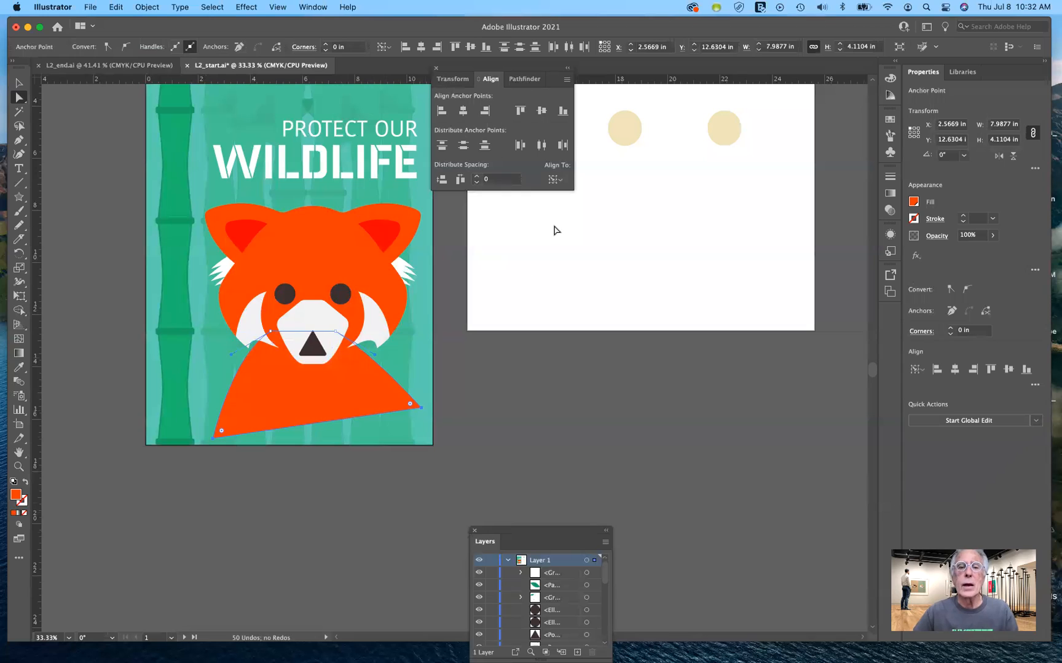
pyautogui.click(563, 180)
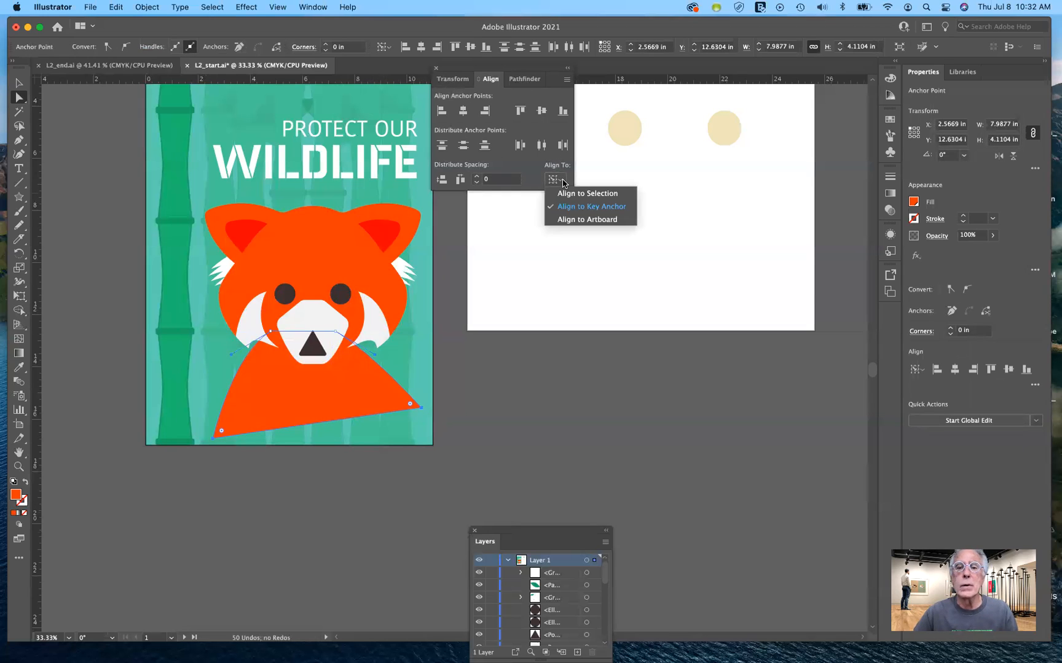
pyautogui.click(572, 220)
pyautogui.click(563, 111)
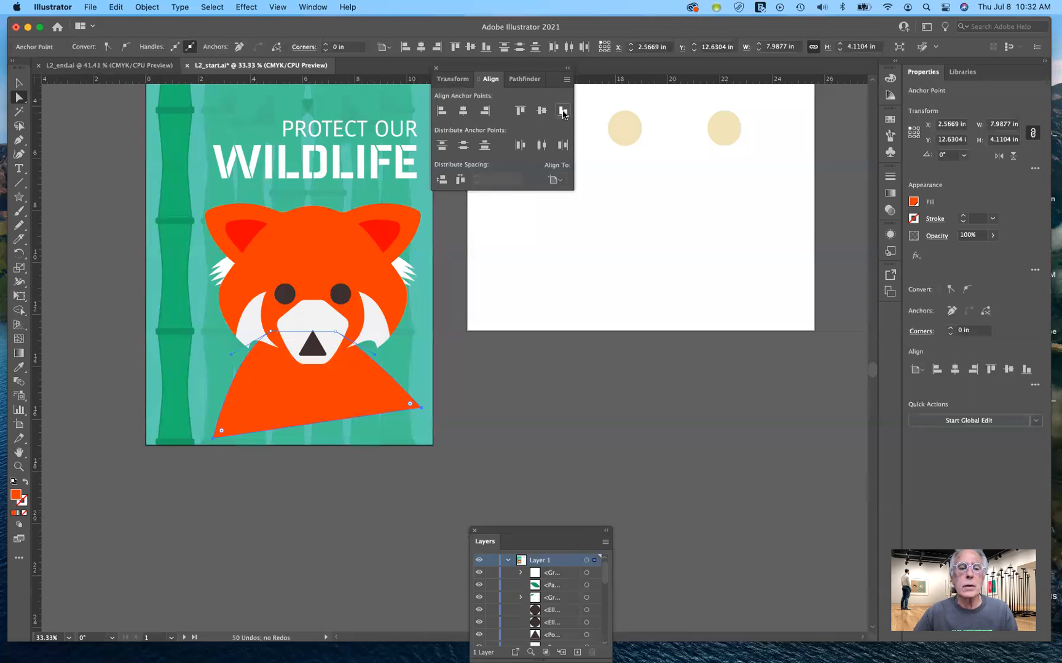
pyautogui.click(563, 111)
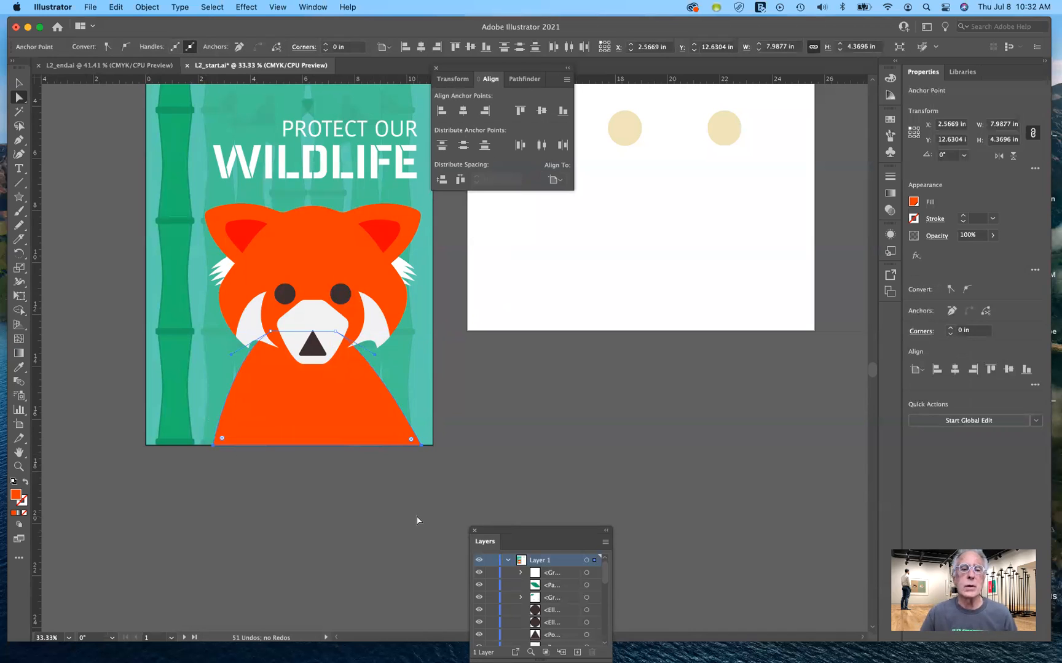
pyautogui.click(379, 518)
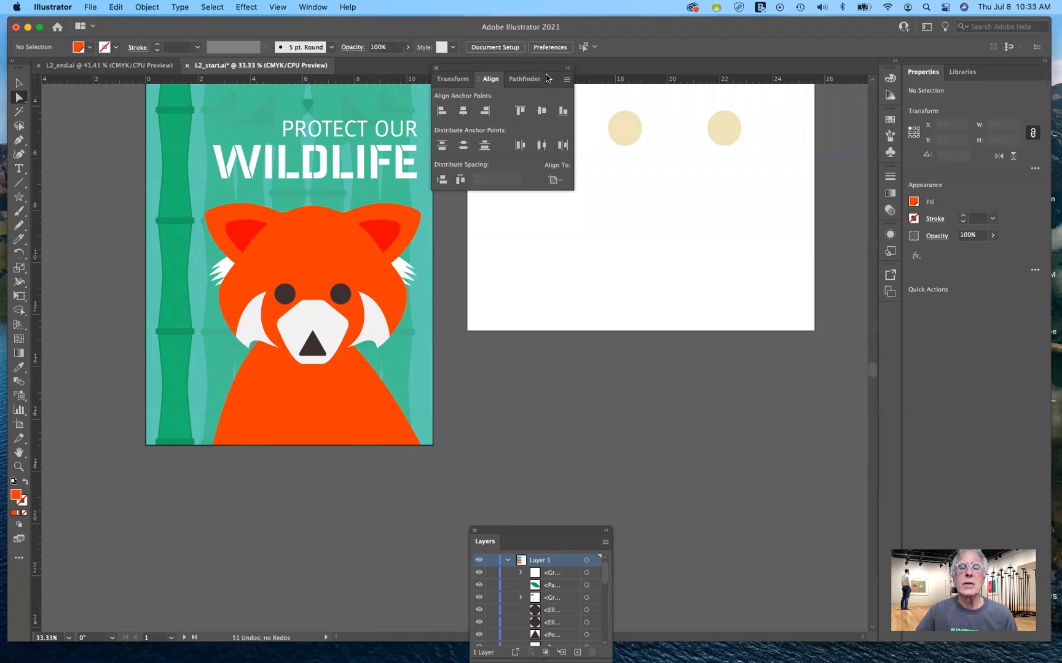
# - Duplicate the left beige circle to about X 2.51 in, Y 8.93 in, and copy that duplicate to about X 4.78 in, Y 8.36 in
pyautogui.moveTo(547, 78); pyautogui.dragTo(789, 386)
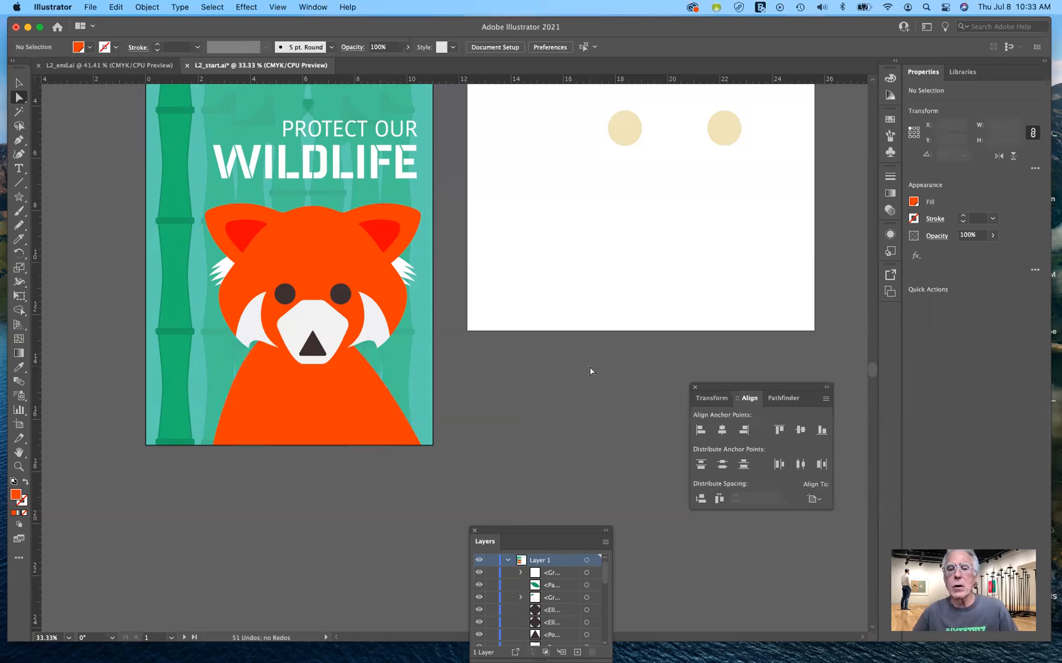
pyautogui.click(626, 139)
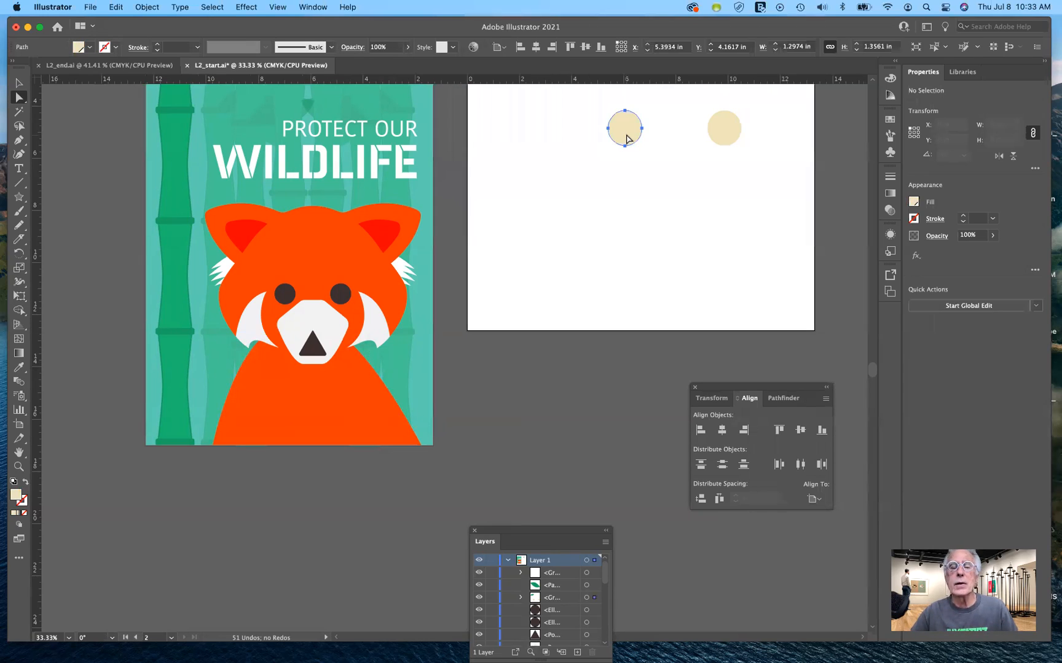
pyautogui.moveTo(623, 137); pyautogui.dragTo(553, 258)
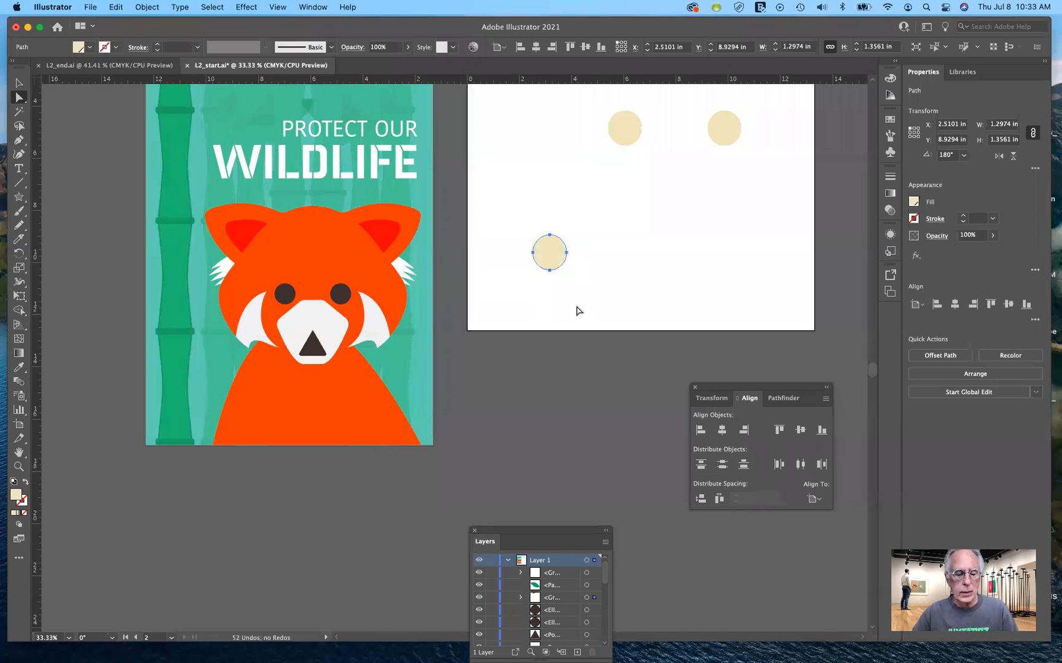
pyautogui.moveTo(564, 254); pyautogui.dragTo(613, 243)
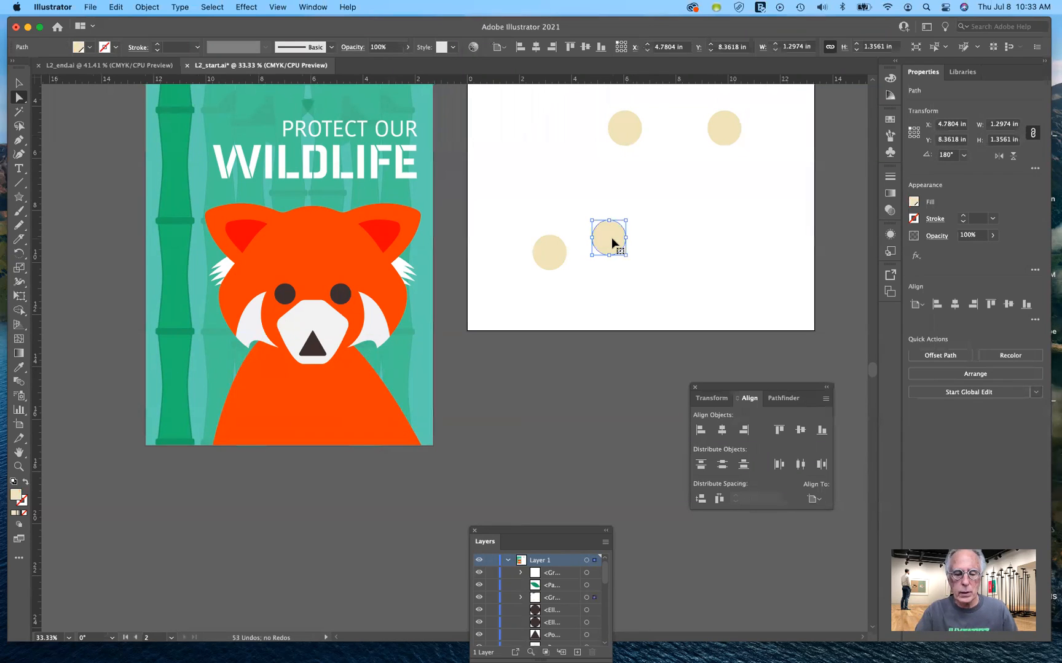
# - Repeat the last copy three times along the rising diagonal and select all five circles of that row
pyautogui.press('super+d')
pyautogui.press('super+d')
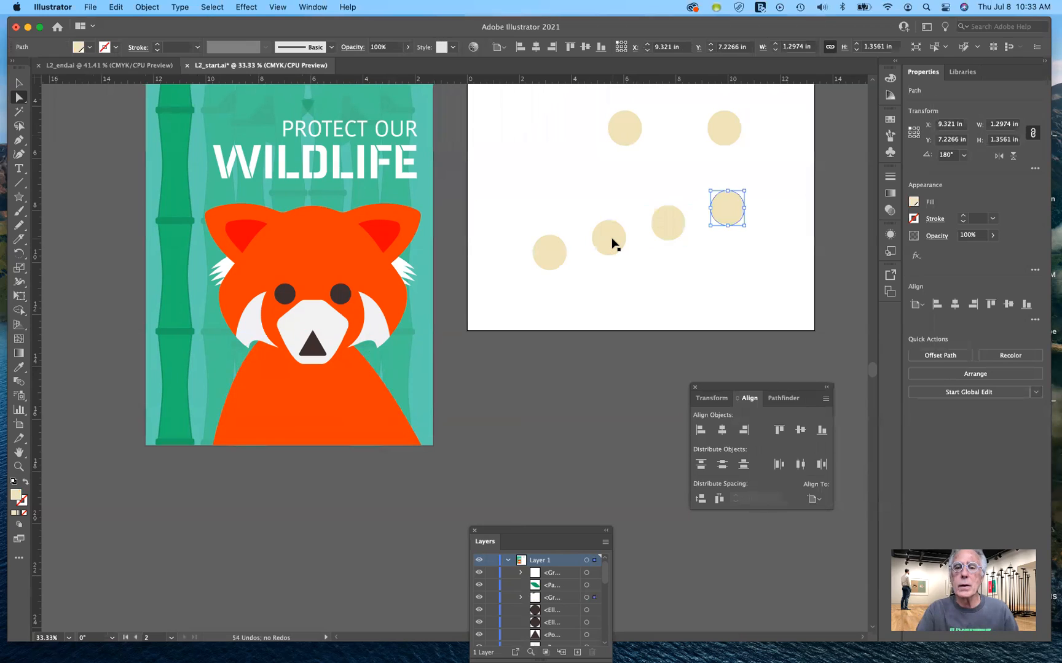
pyautogui.press('super+d')
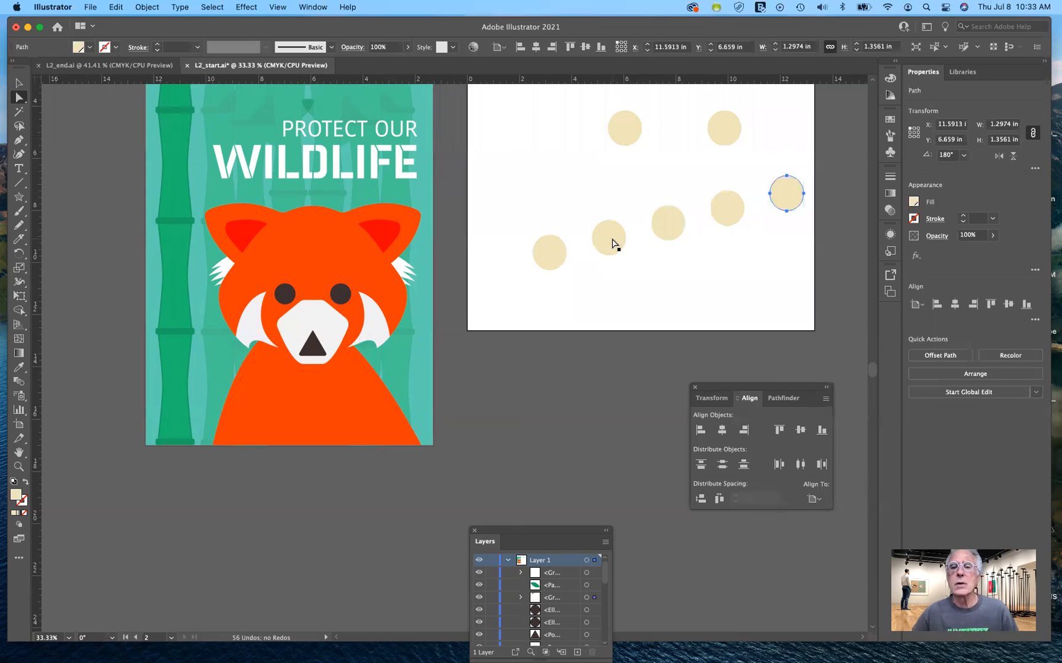
pyautogui.click(612, 297)
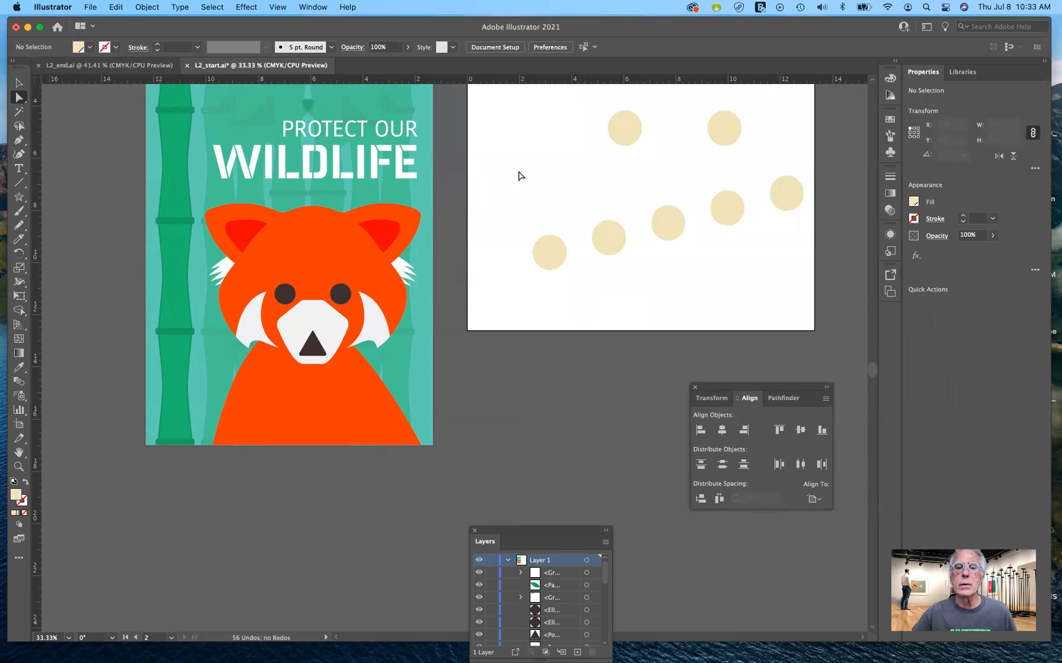
pyautogui.moveTo(504, 169); pyautogui.dragTo(806, 284)
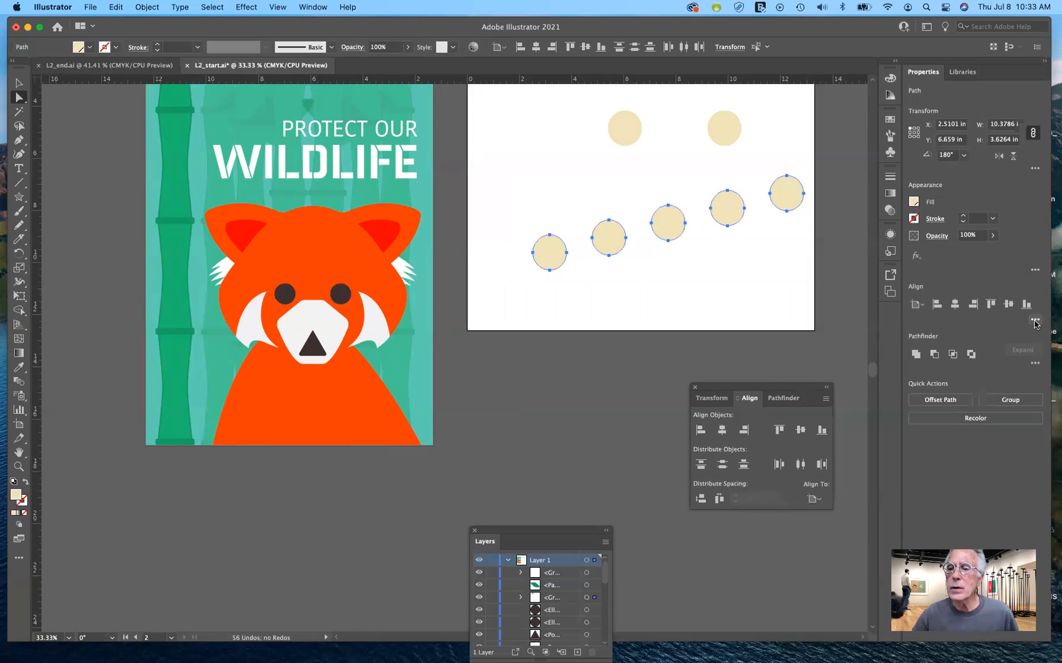
# - Try Horizontal Align Left on the five circles relative to the artboard, and undo it
pyautogui.click(1035, 322)
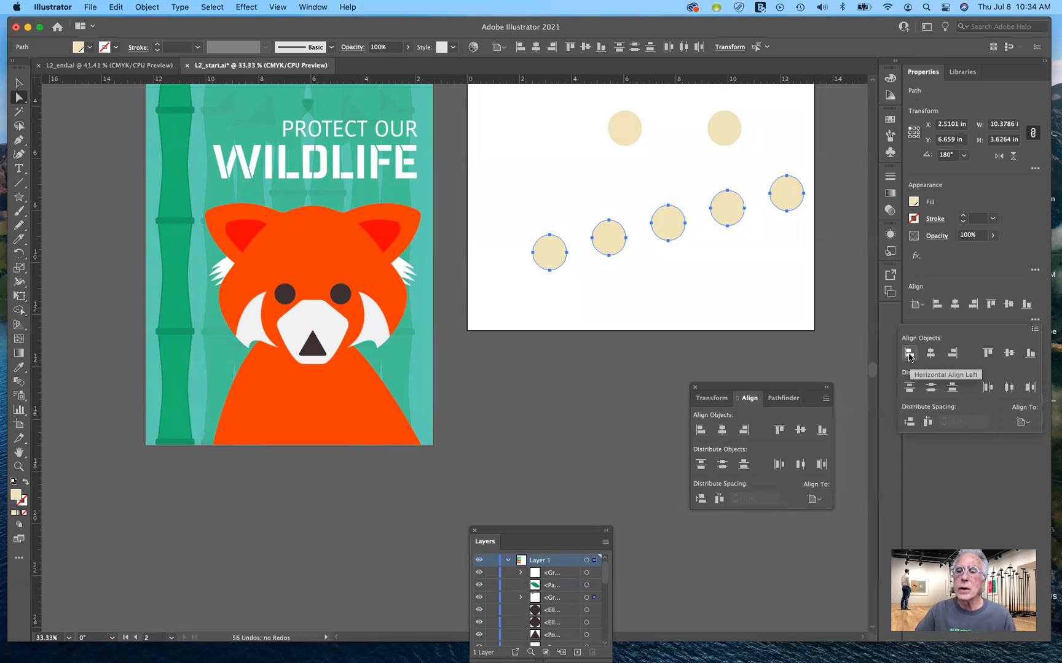
pyautogui.click(908, 355)
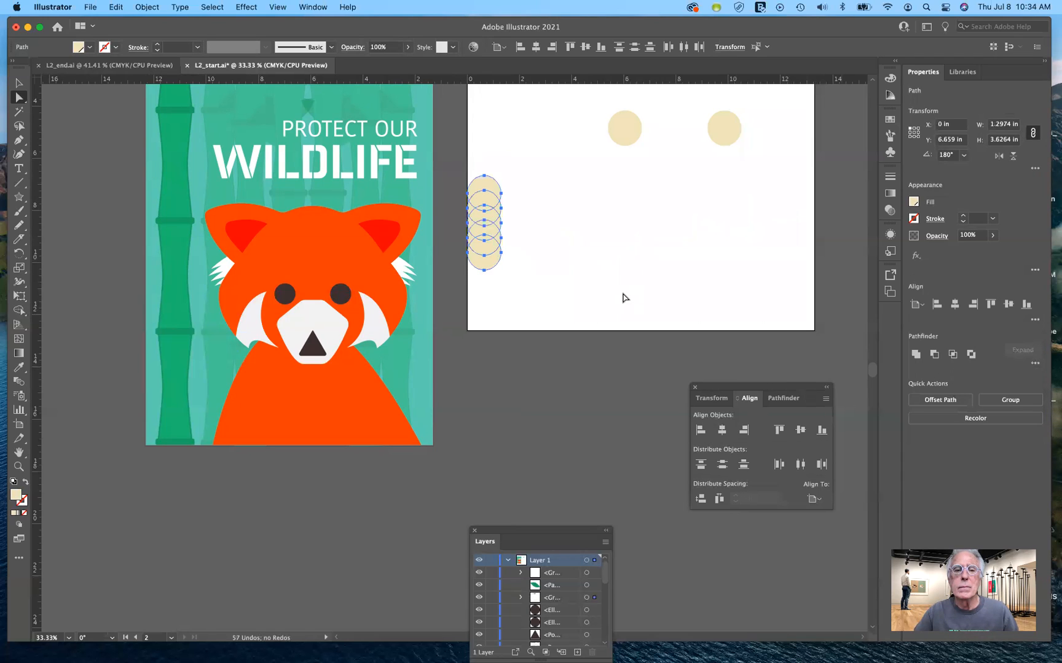
pyautogui.click(22, 83)
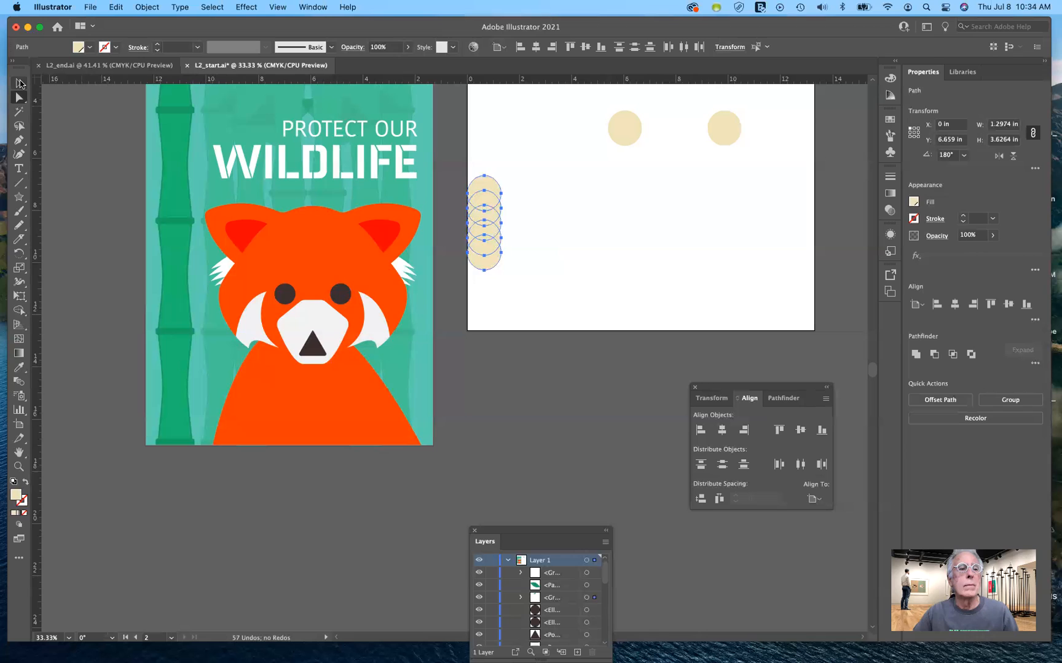
pyautogui.click(725, 302)
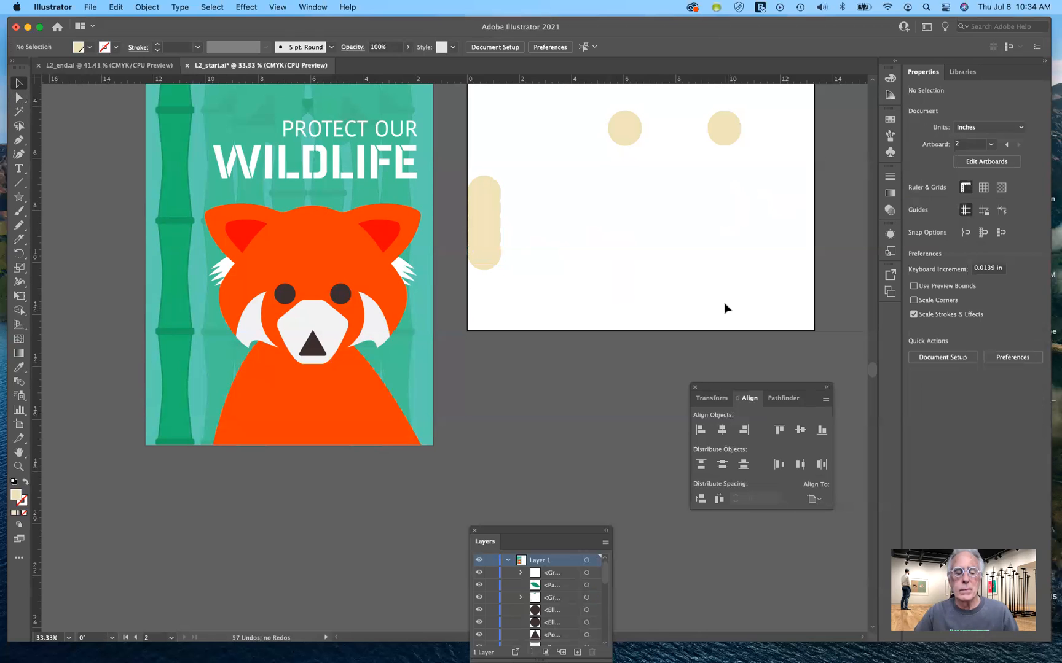
pyautogui.press('super+z')
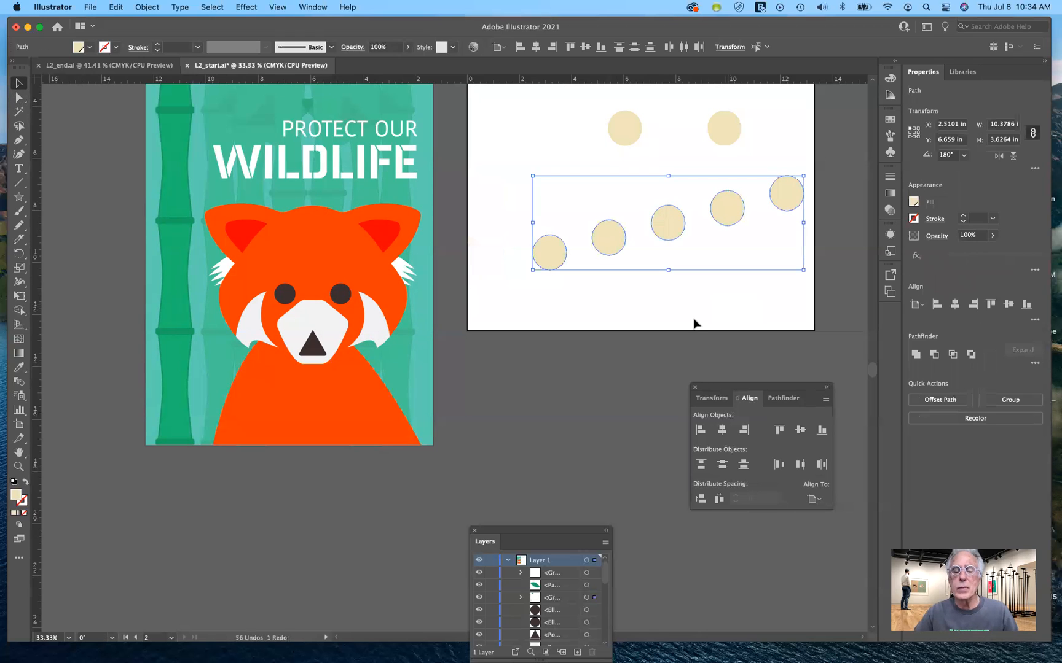
# - Switch Align To to Align to Selection, make the middle circle the key object, and apply Vertical Align Top to the five circles
pyautogui.click(823, 499)
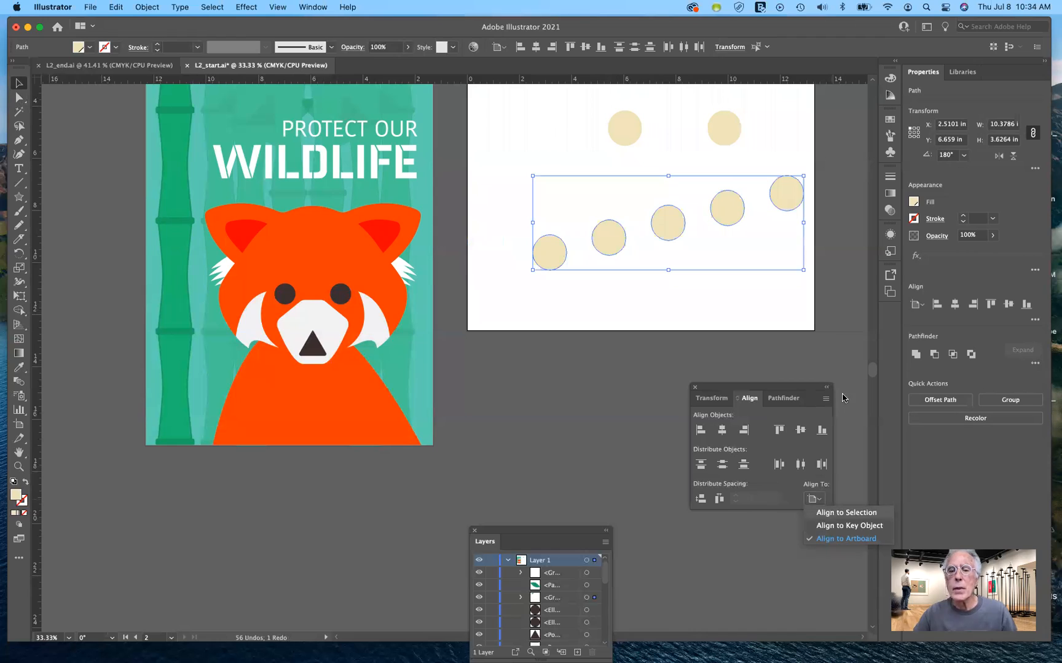
pyautogui.click(831, 514)
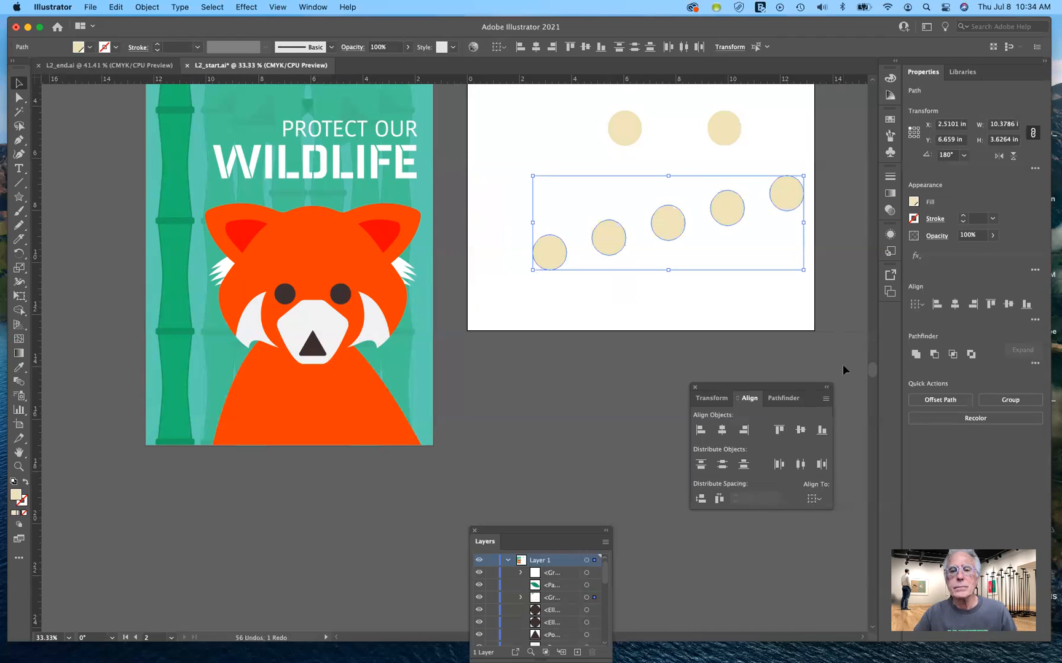
pyautogui.click(670, 233)
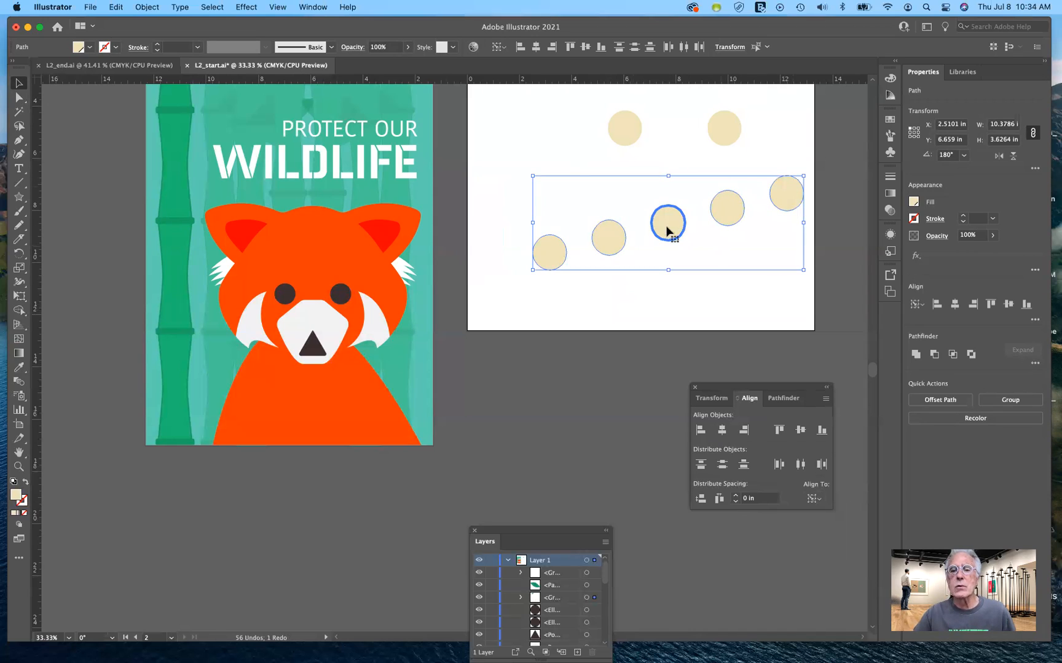
pyautogui.click(990, 302)
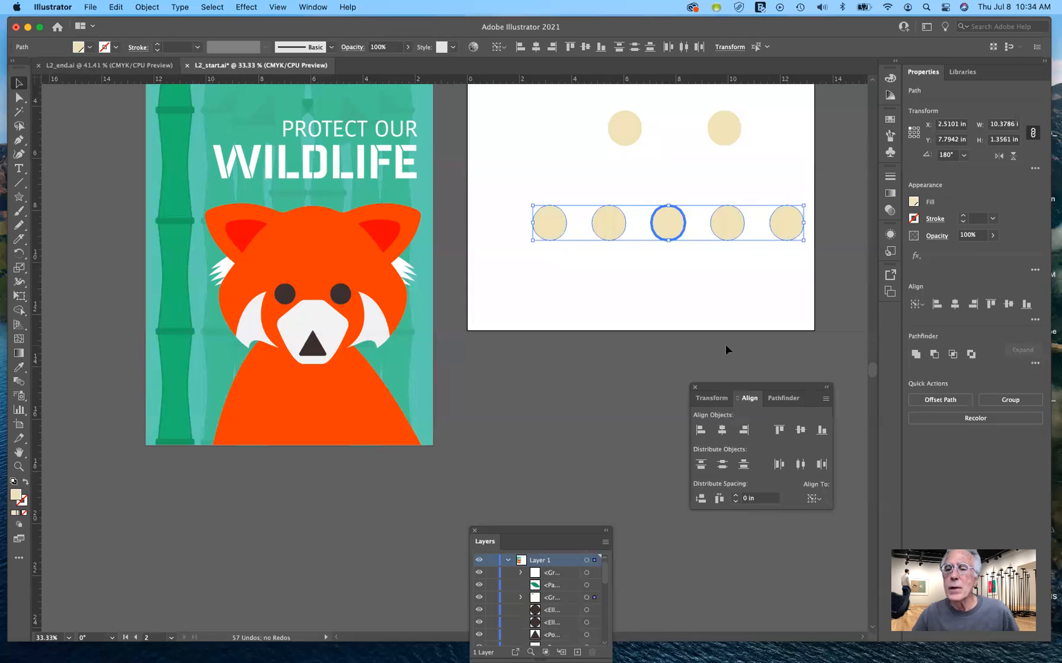
# - Set the distribute spacing to 0.25 in and apply Horizontal Distribute Space to the five circles around the middle key circle
pyautogui.click(1036, 320)
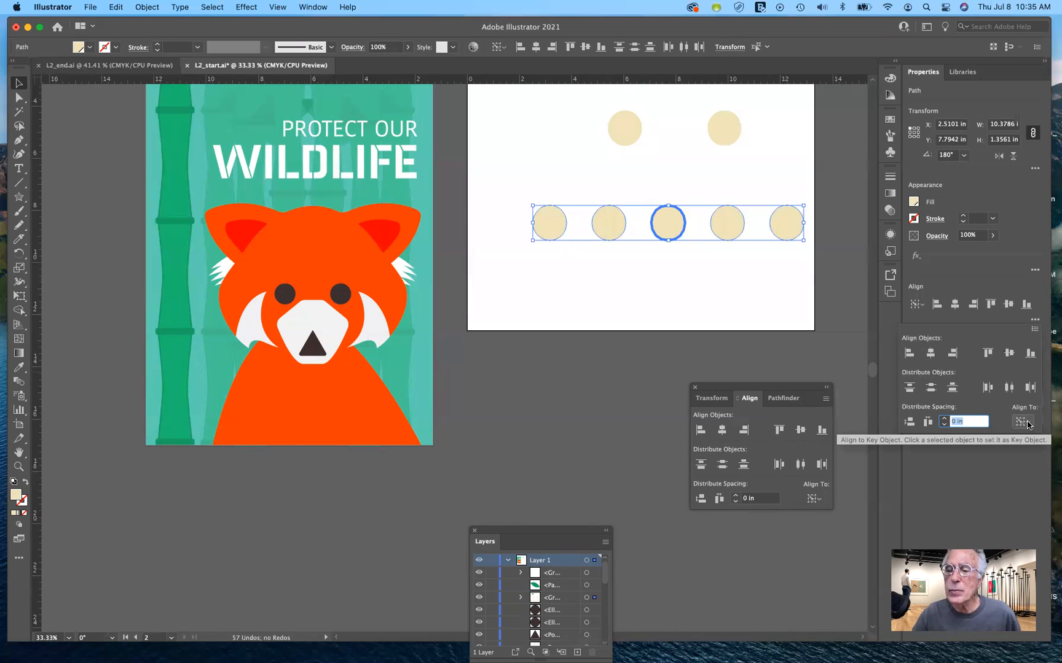
pyautogui.click(959, 425)
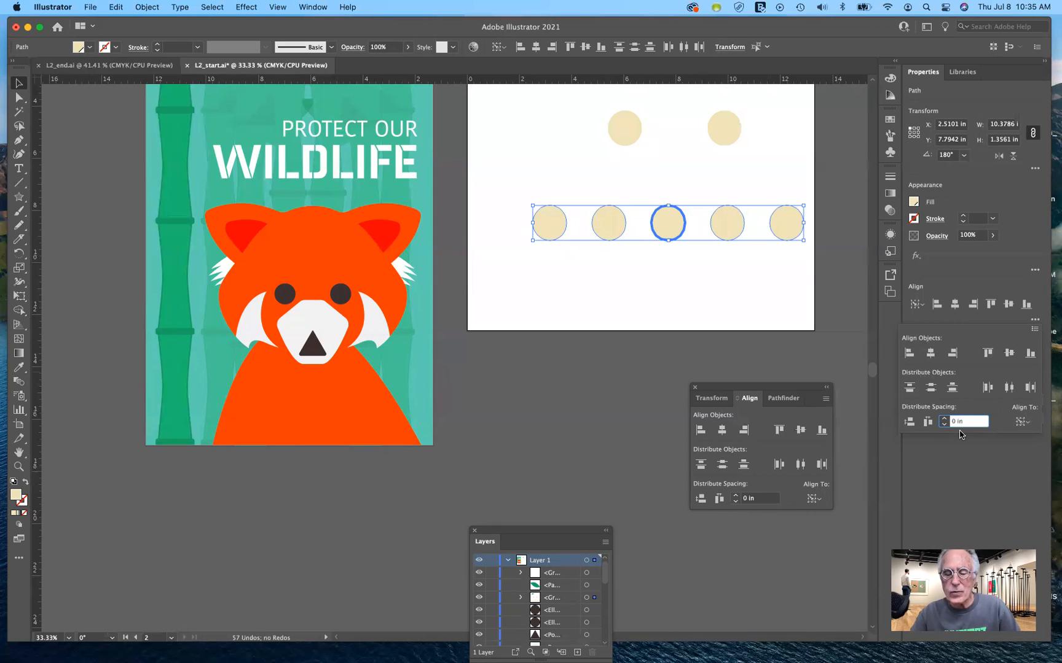
pyautogui.write('.')
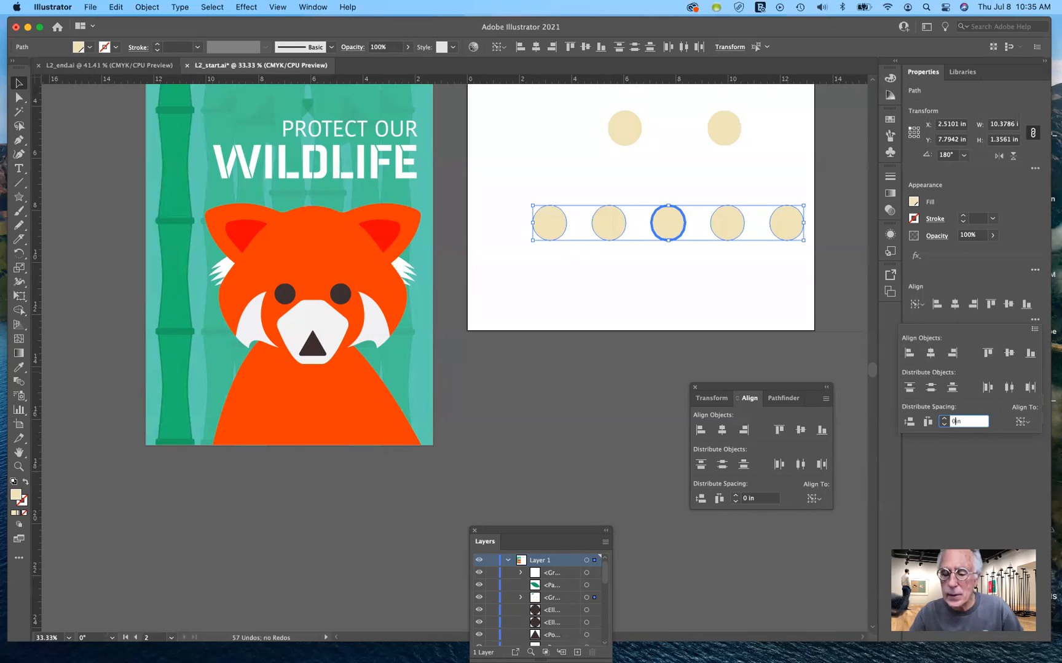
pyautogui.write('25')
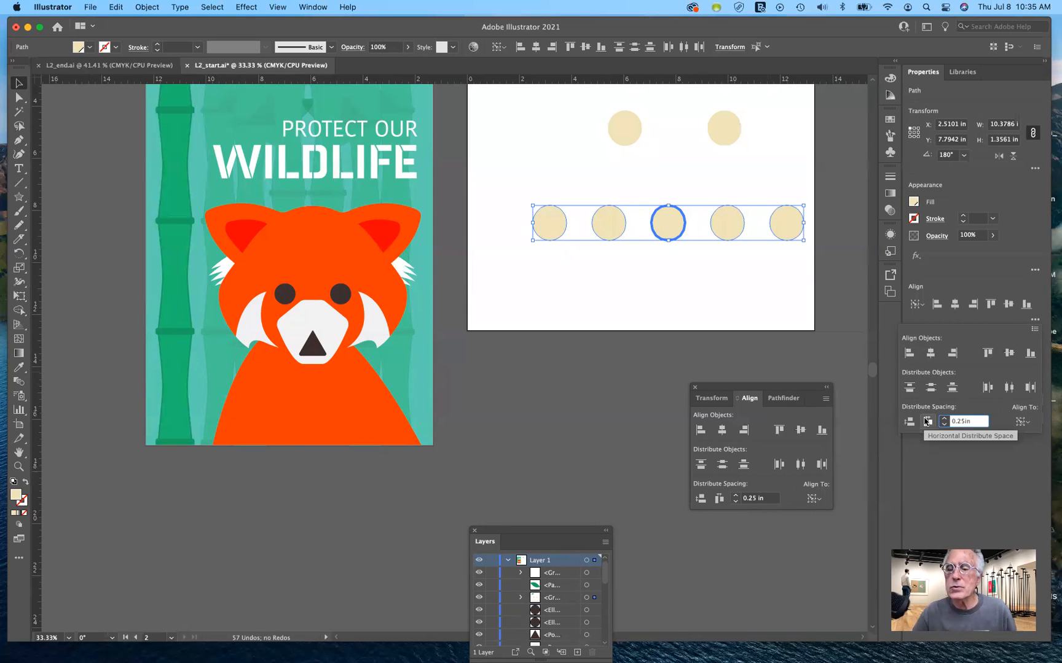
pyautogui.click(927, 422)
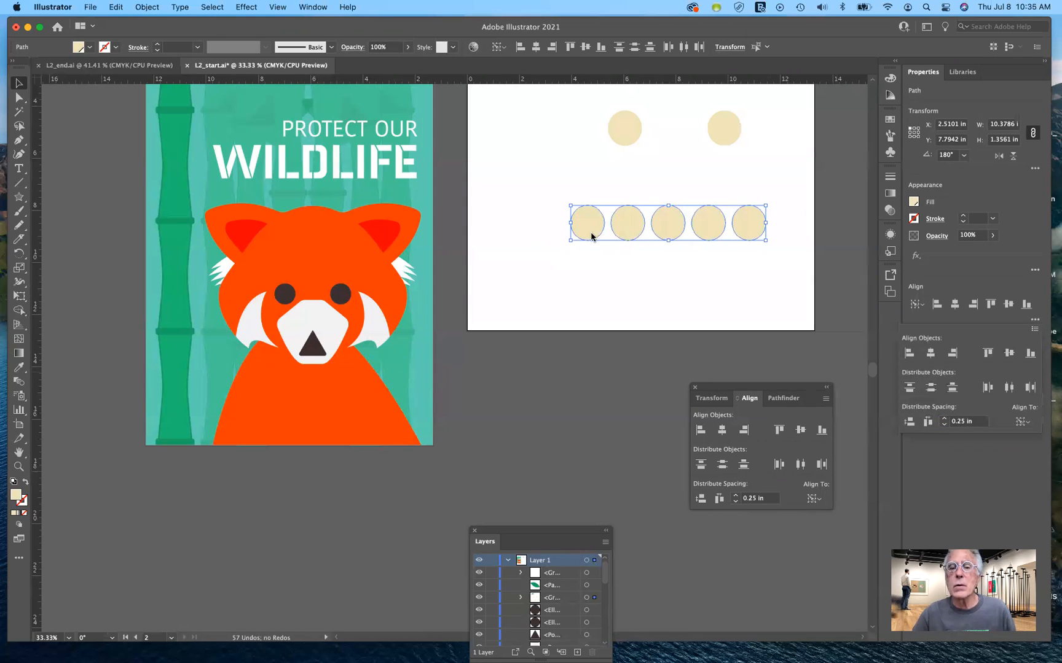
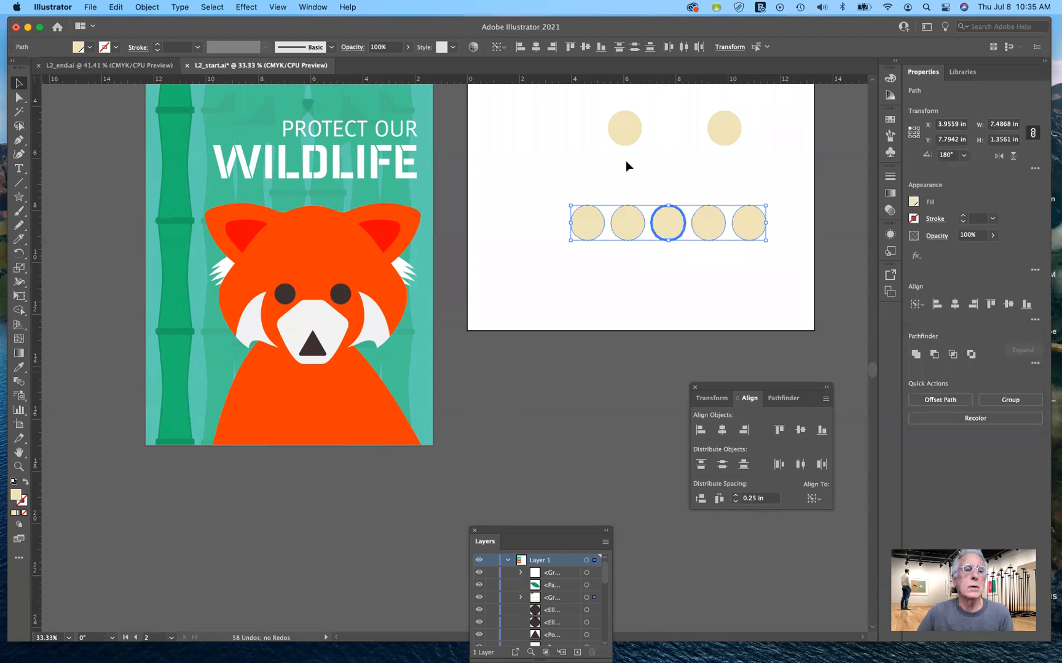
# - Clear the circle selection and select the whole group containing the large leaf and the beige circles
pyautogui.click(778, 312)
pyautogui.moveTo(562, 189); pyautogui.dragTo(769, 252)
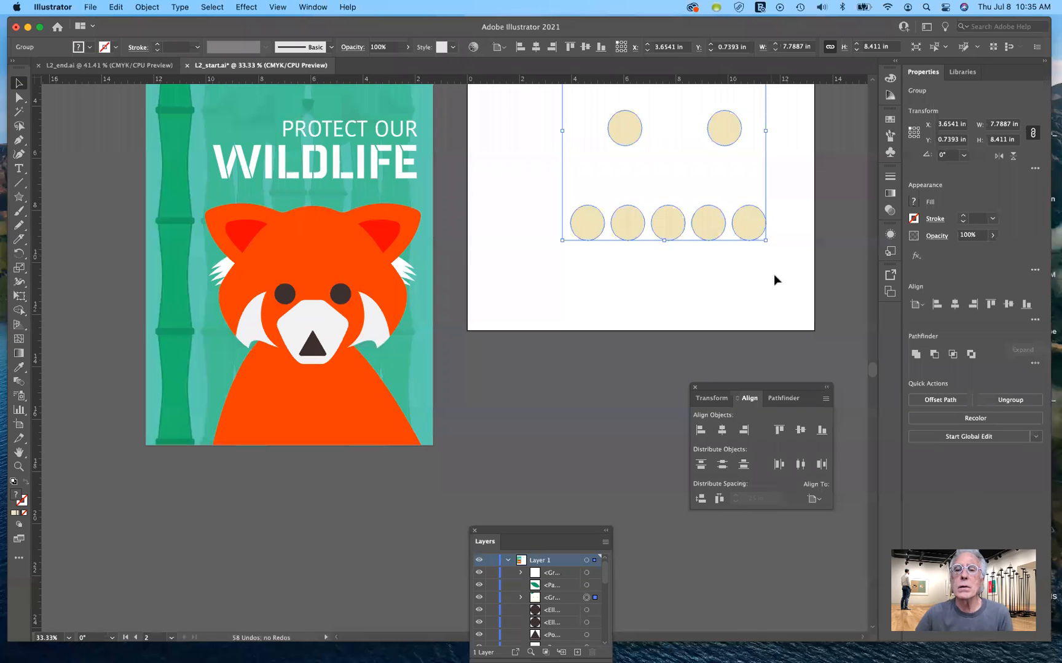
pyautogui.scroll(10, 766, 289)
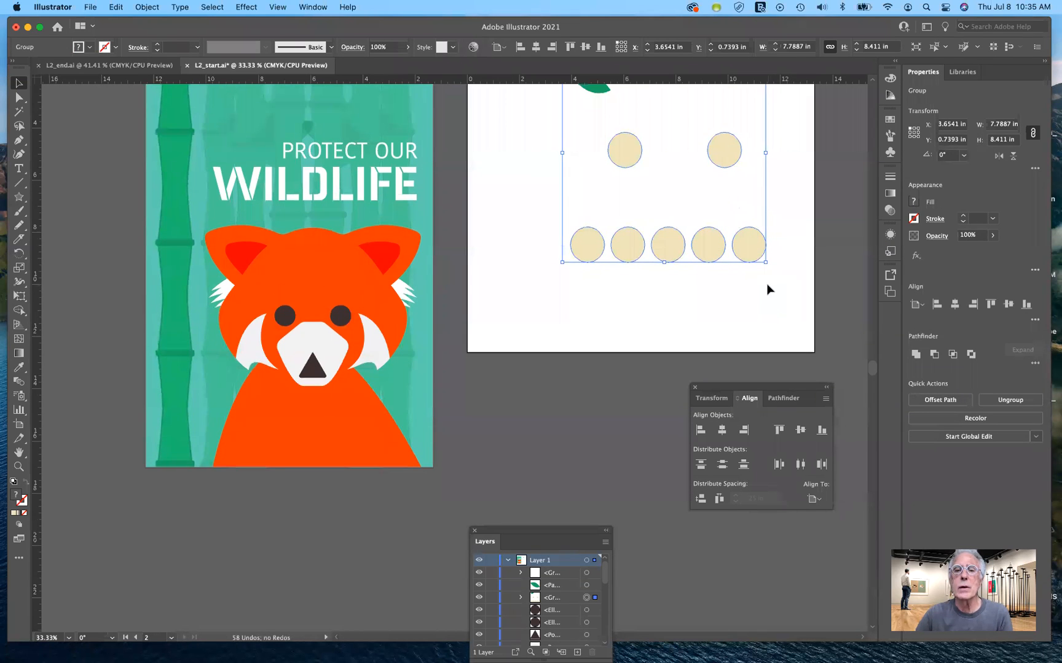
pyautogui.scroll(-1, 664, 348)
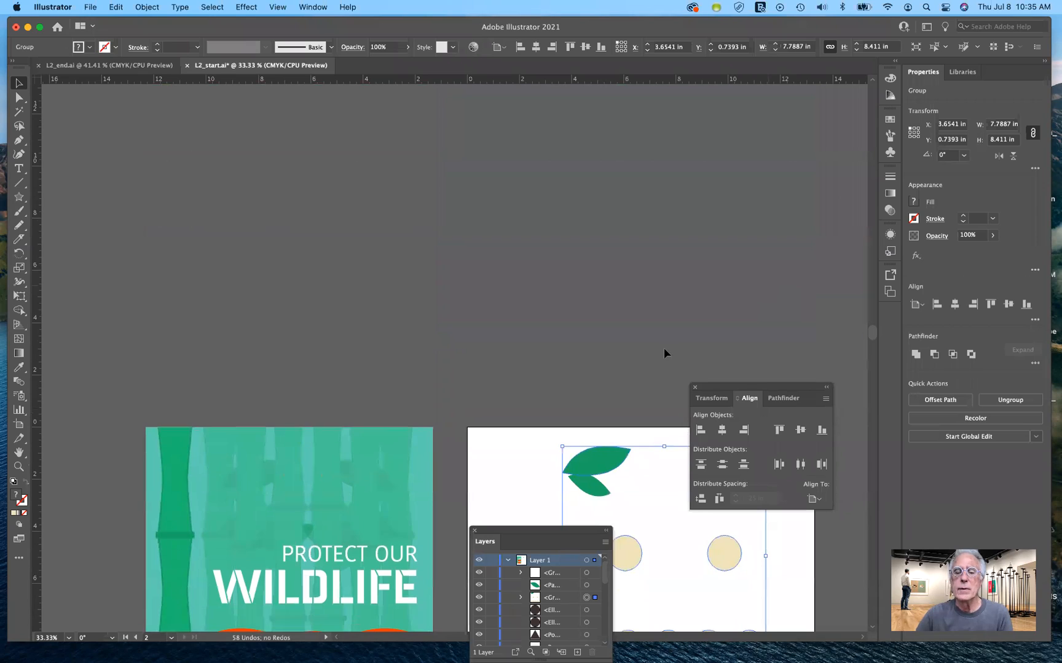
pyautogui.scroll(-3, 664, 348)
pyautogui.scroll(-10, 663, 348)
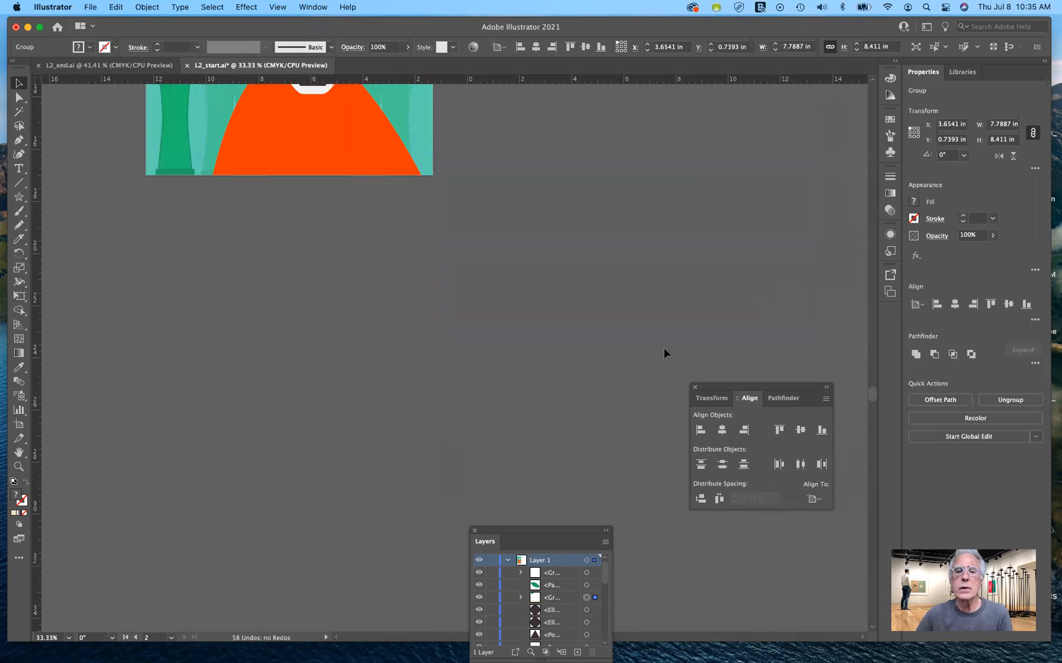
pyautogui.scroll(5, 587, 294)
pyautogui.hscroll(-3, 588, 294)
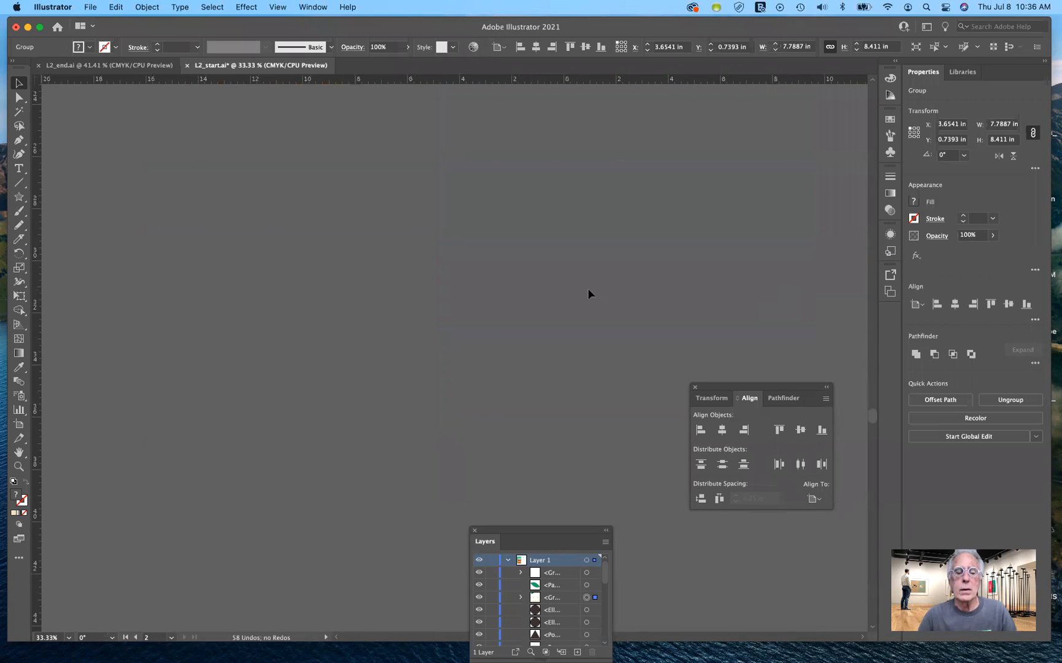
pyautogui.scroll(3, 587, 294)
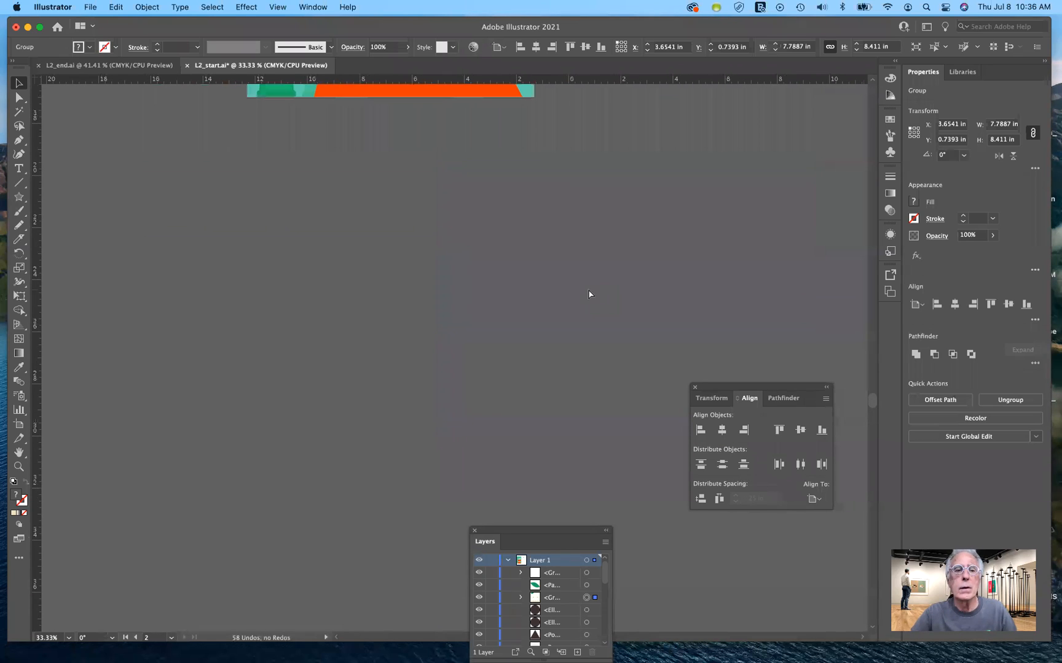
pyautogui.press('super+minus')
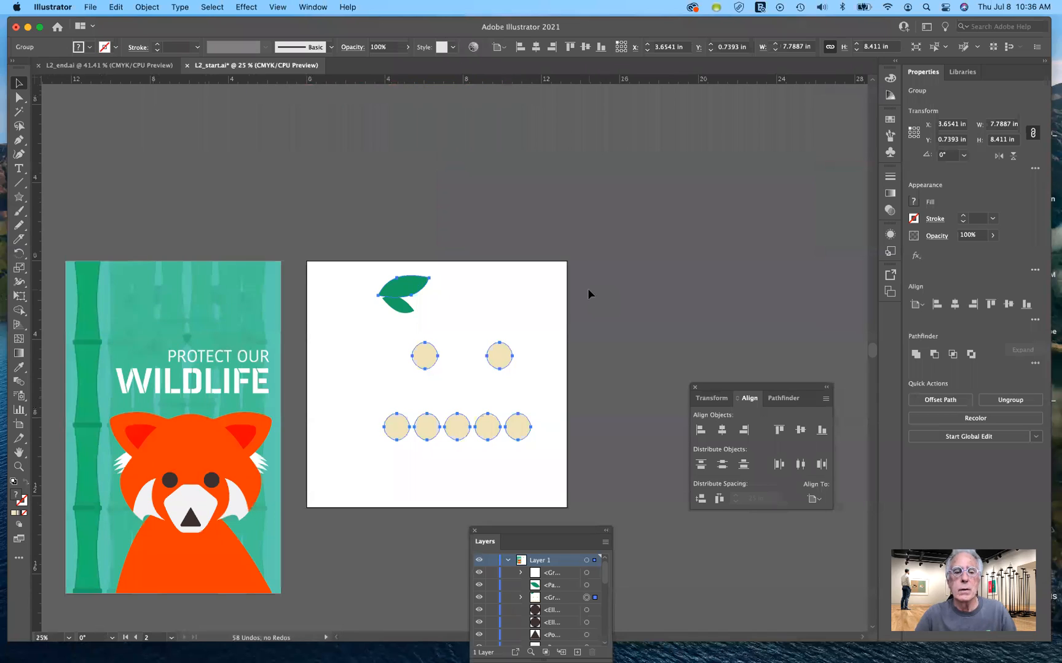
pyautogui.hscroll(-5, 587, 294)
pyautogui.scroll(-3, 587, 293)
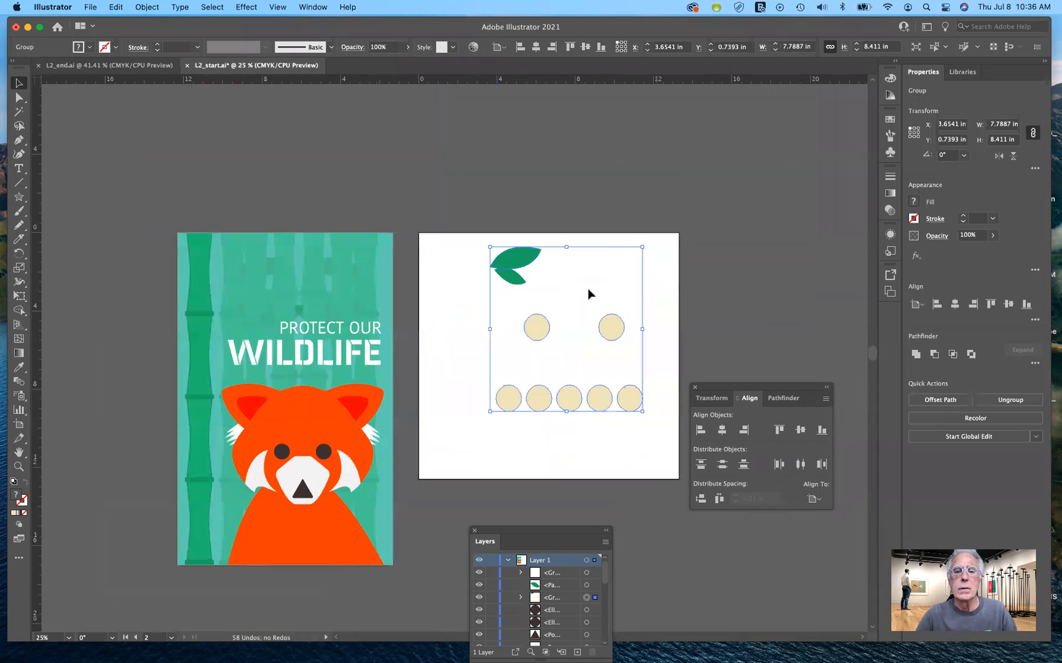
pyautogui.scroll(-2, 588, 294)
pyautogui.hscroll(5, 587, 293)
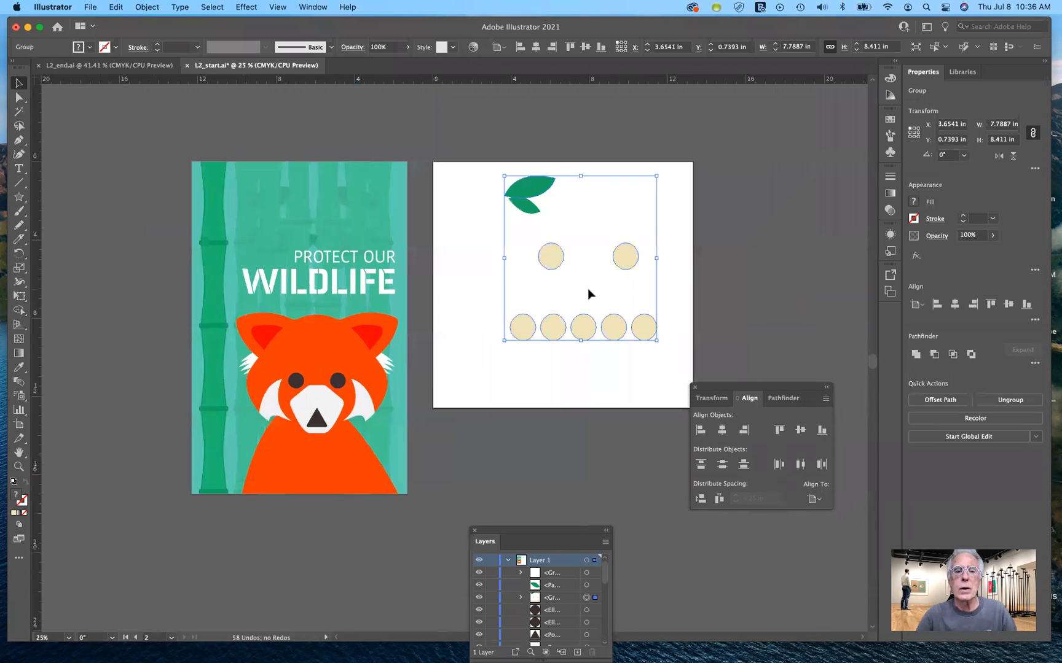
pyautogui.scroll(3, 587, 293)
pyautogui.scroll(2, 587, 293)
pyautogui.hscroll(-1, 587, 293)
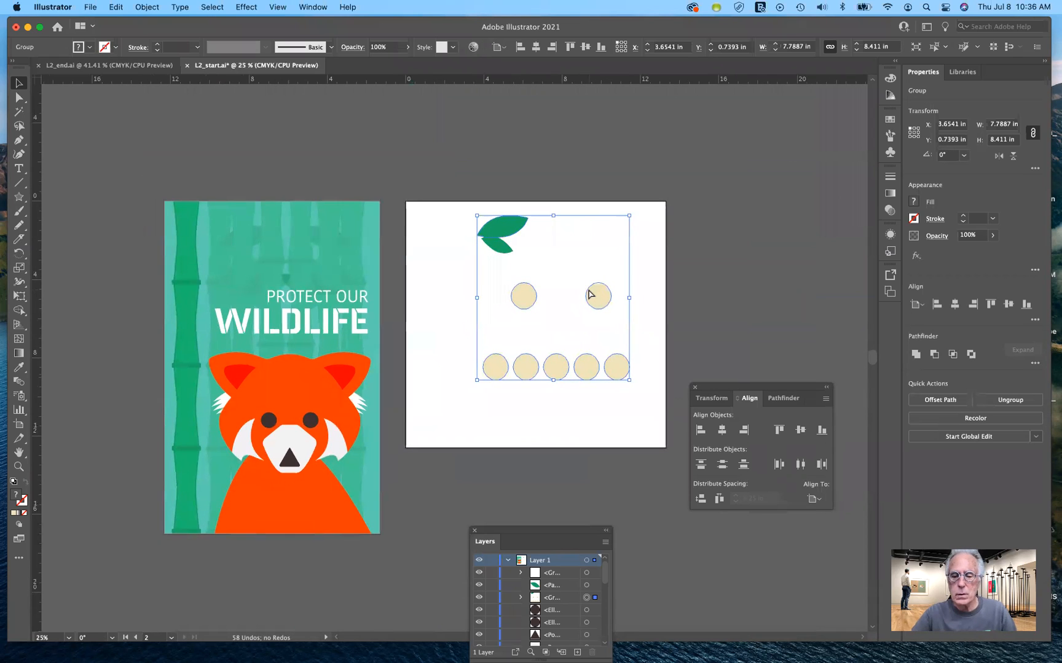
# - Isolate the leftmost circle of the lower row inside its nested groups, delete it, and exit isolation mode
pyautogui.press('super+equal')
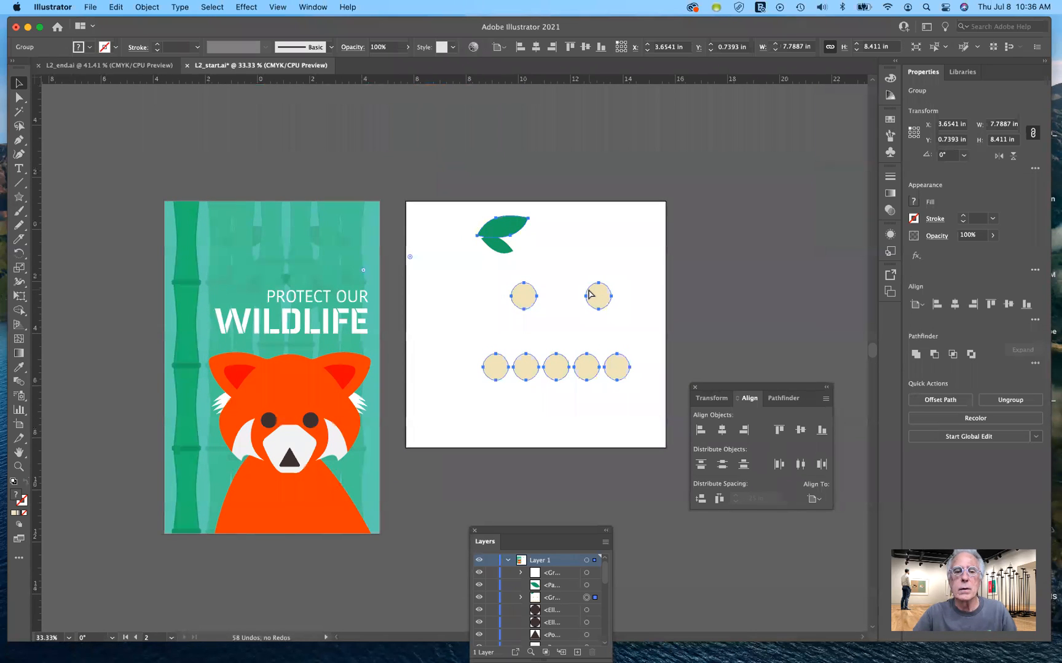
pyautogui.press('super+equal')
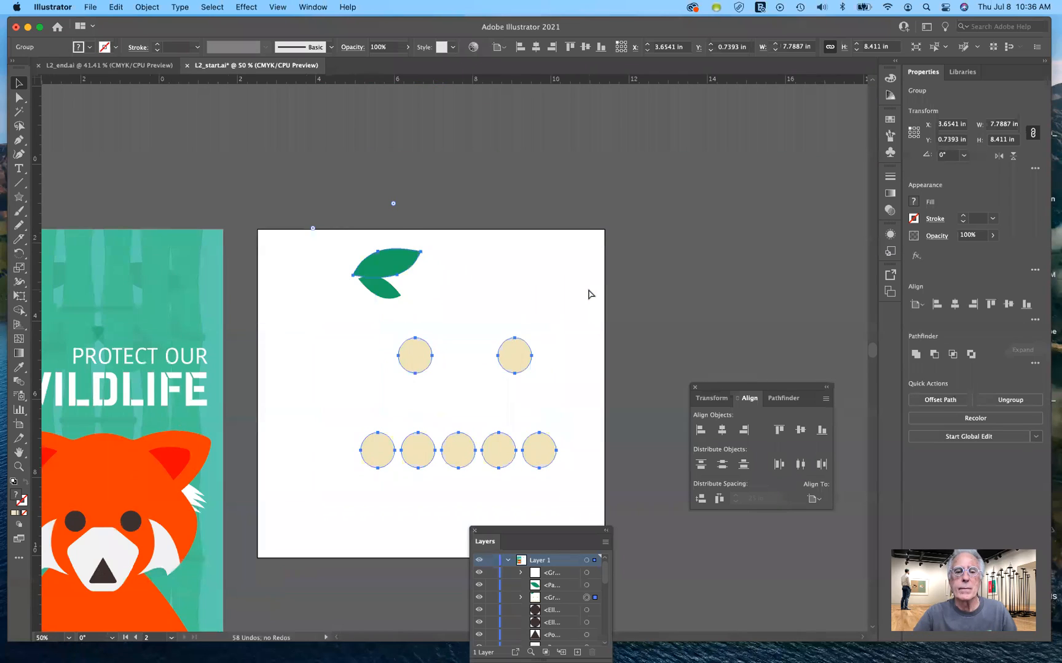
pyautogui.press('super+equal')
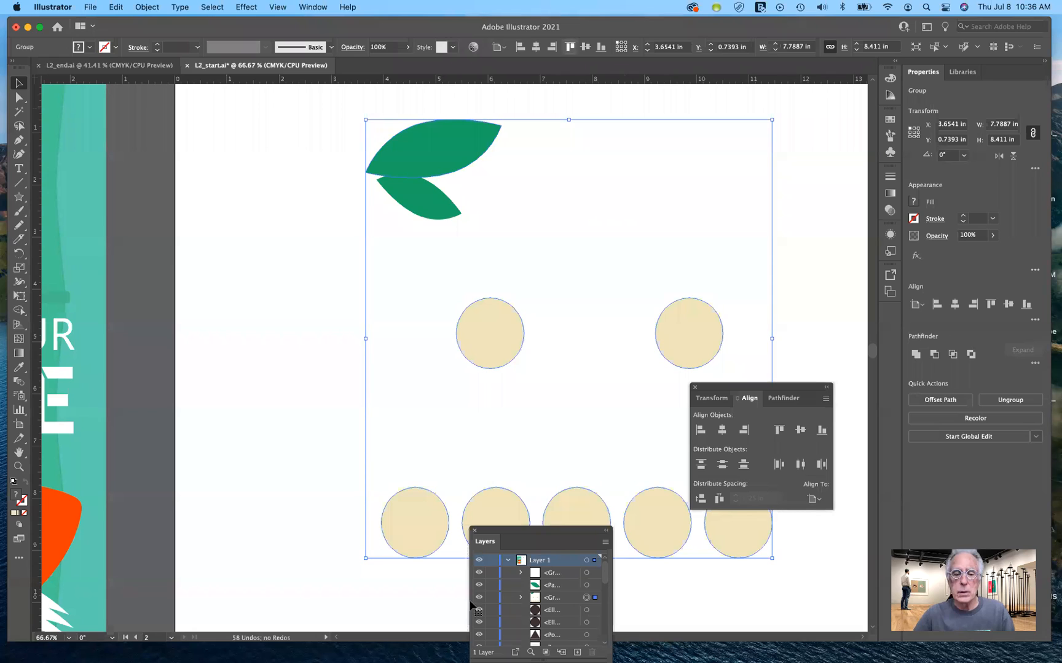
pyautogui.doubleClick(423, 508)
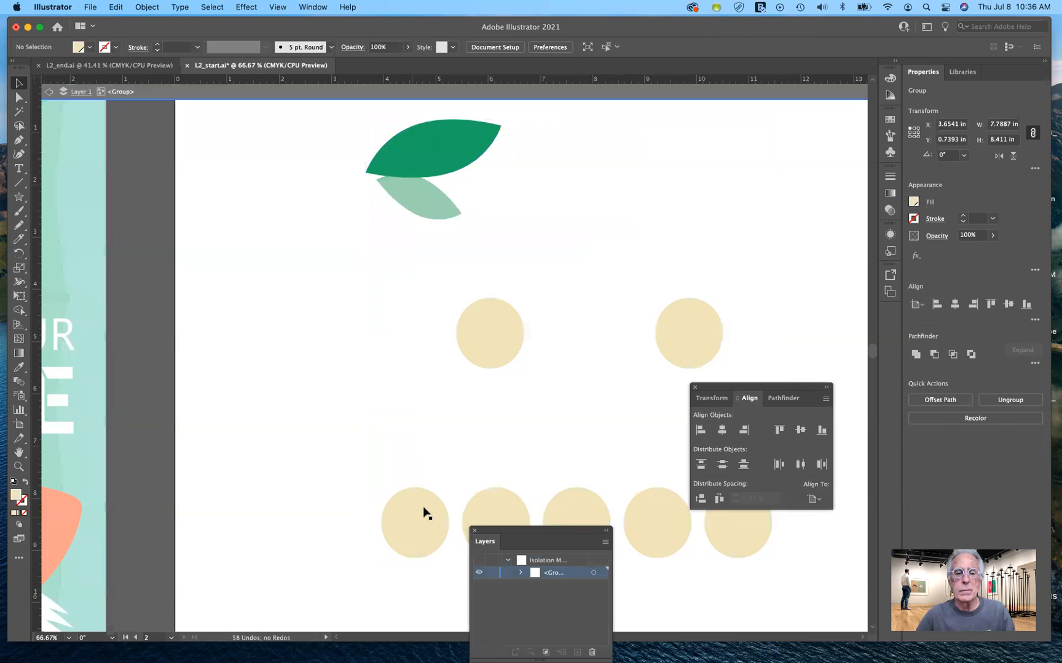
pyautogui.click(423, 506)
pyautogui.doubleClick(422, 506)
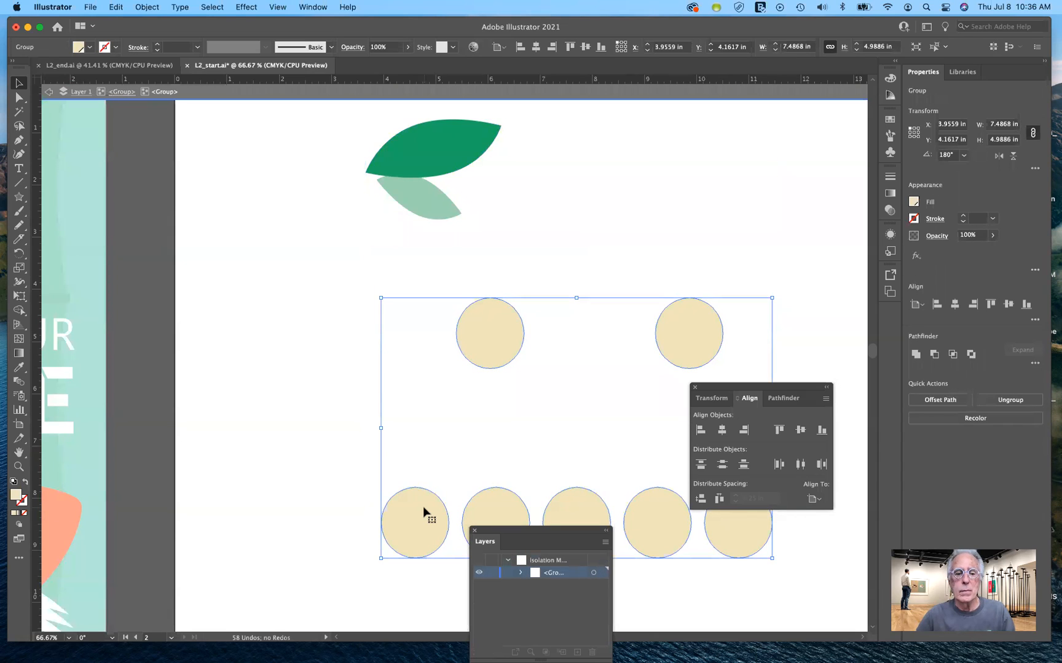
pyautogui.doubleClick(423, 505)
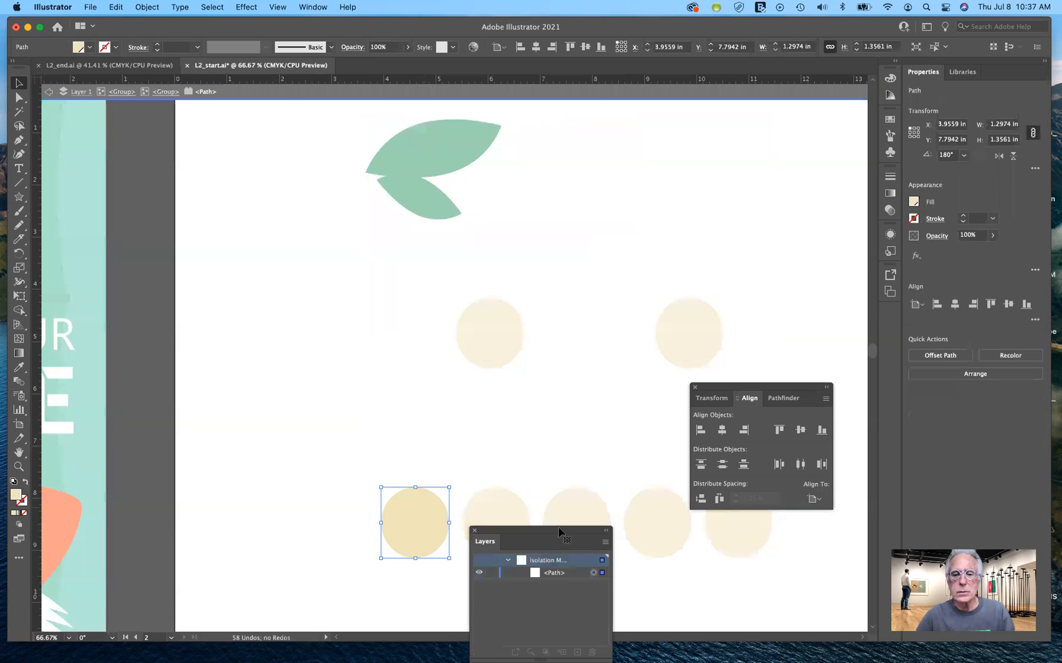
pyautogui.moveTo(553, 529); pyautogui.dragTo(250, 494)
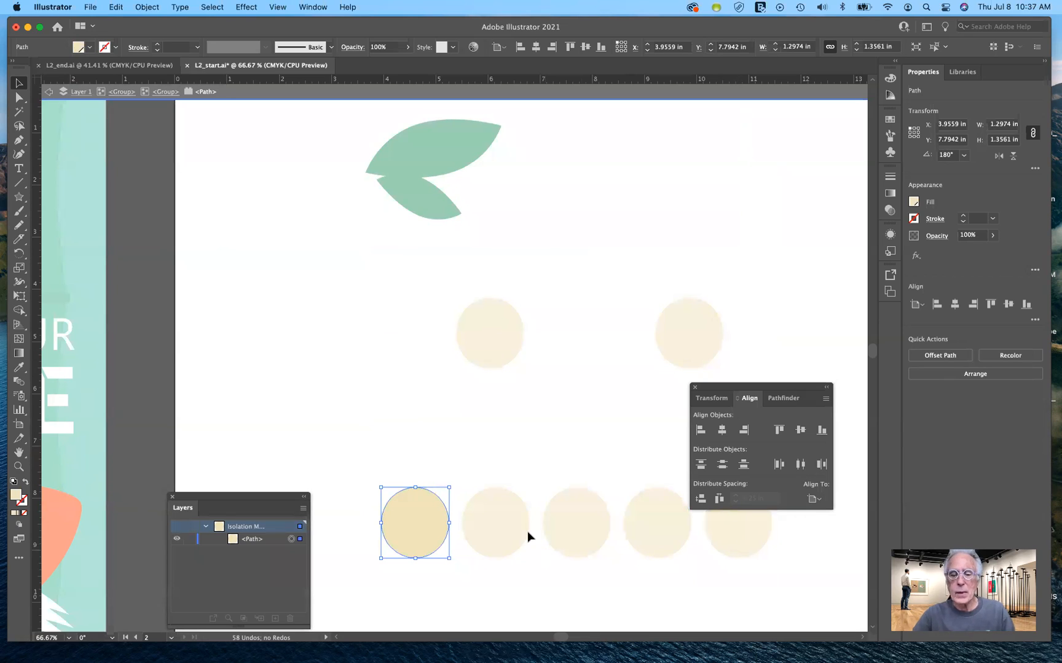
pyautogui.press('Delete')
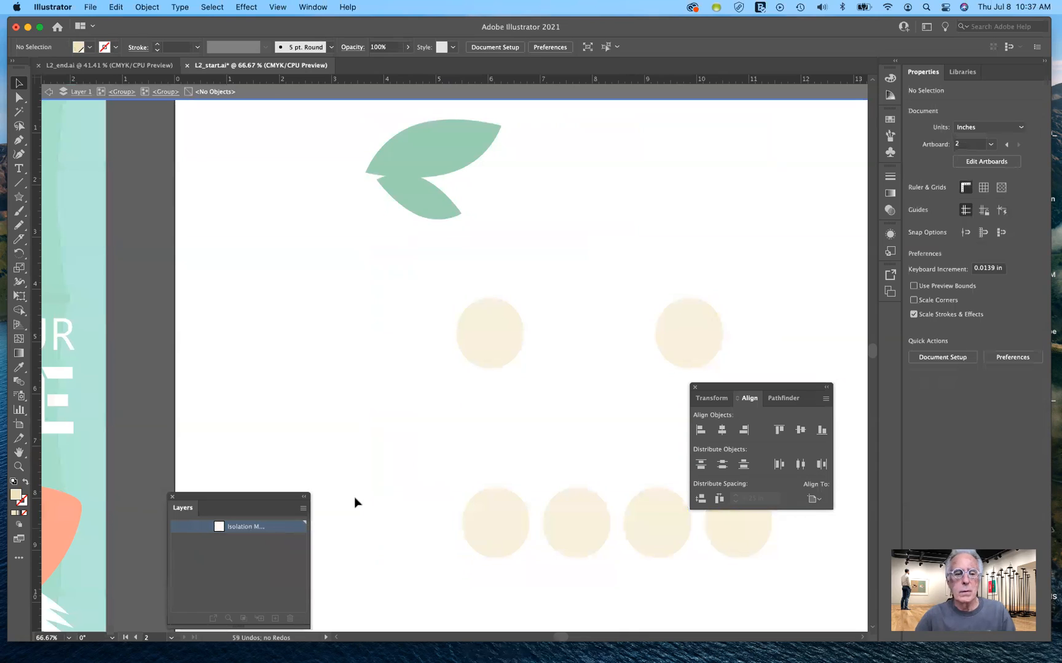
pyautogui.press('Escape')
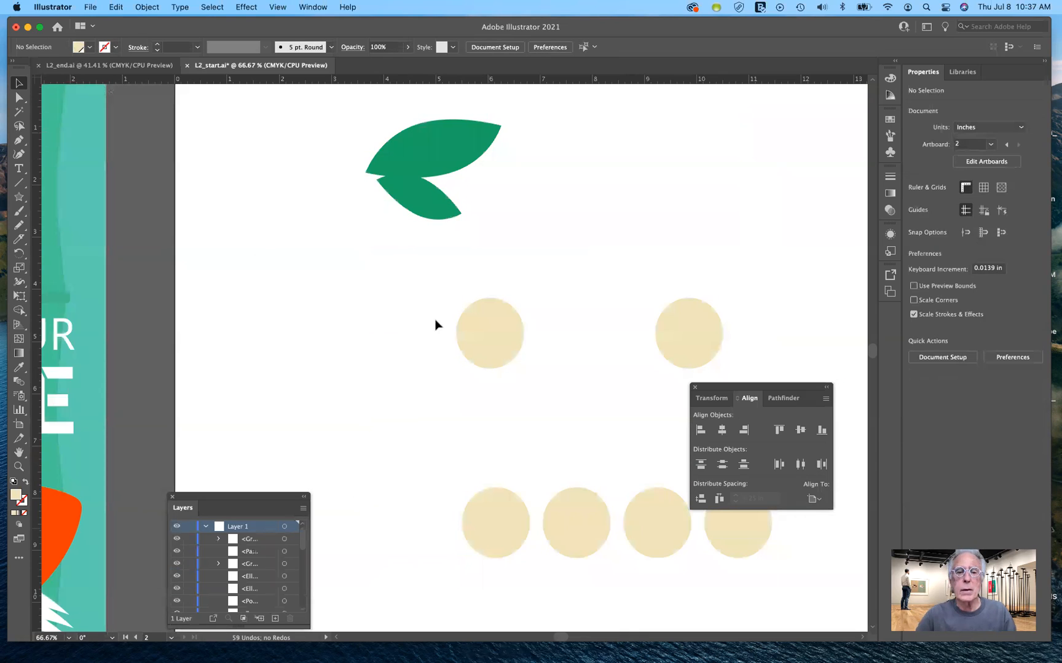
# - Isolate the leaf-and-circles group, go back up to Layer 1, select the small leaf, and exit isolation mode with nothing selected
pyautogui.click(481, 327)
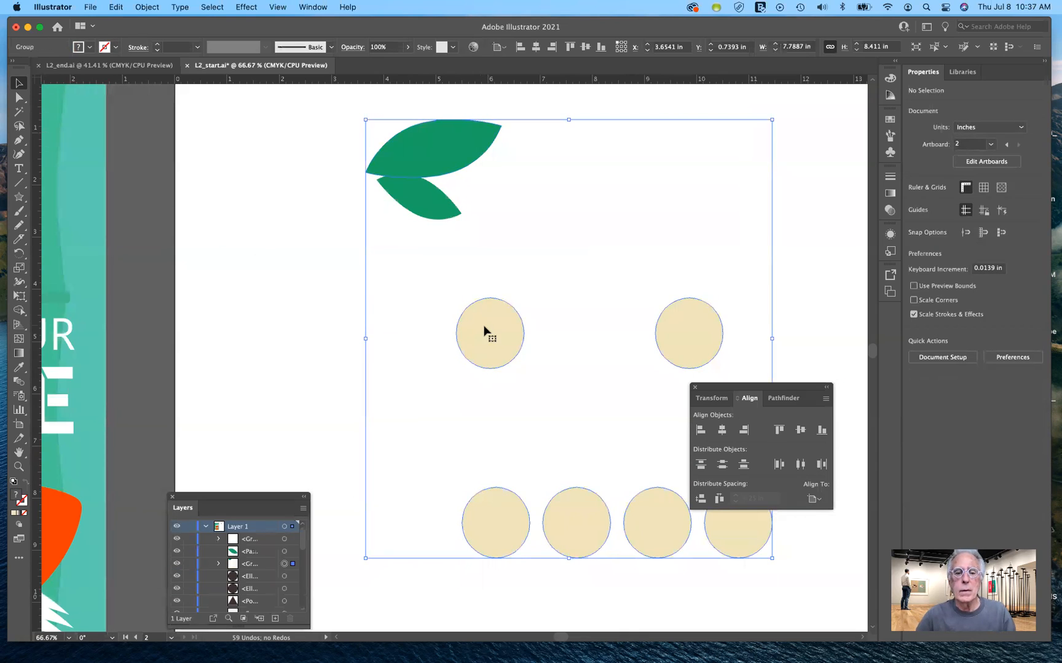
pyautogui.doubleClick(484, 331)
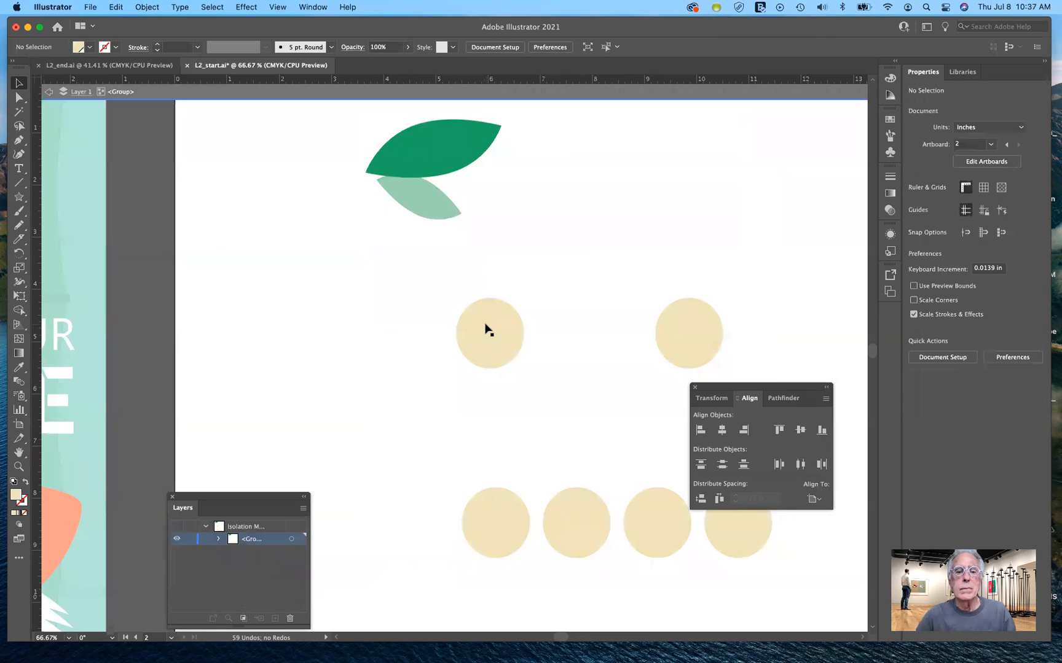
pyautogui.click(145, 8)
pyautogui.click(303, 182)
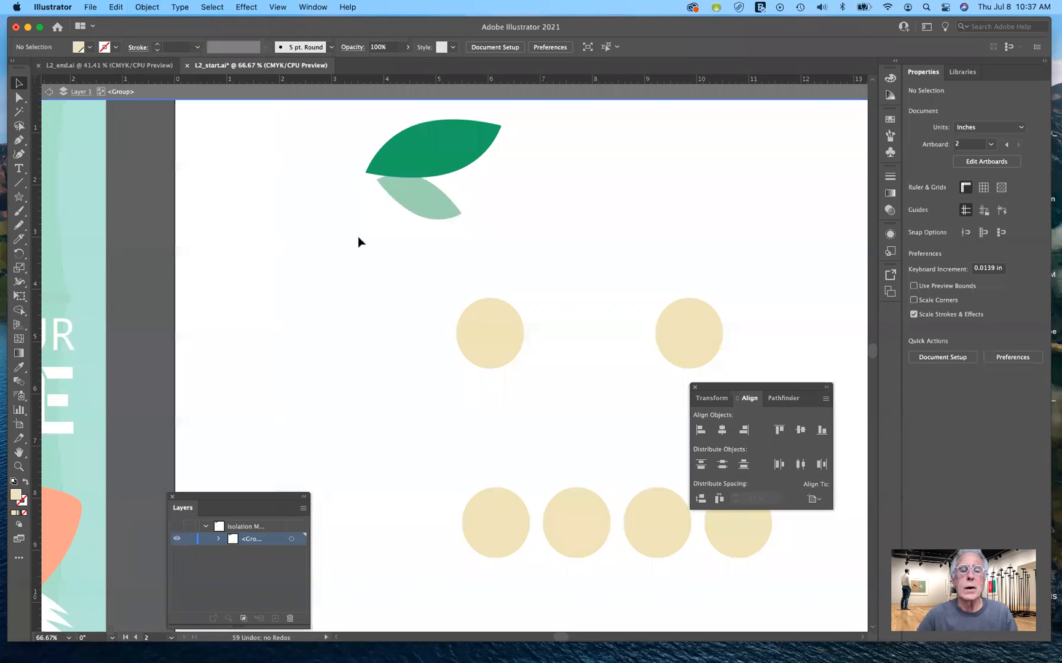
pyautogui.click(48, 93)
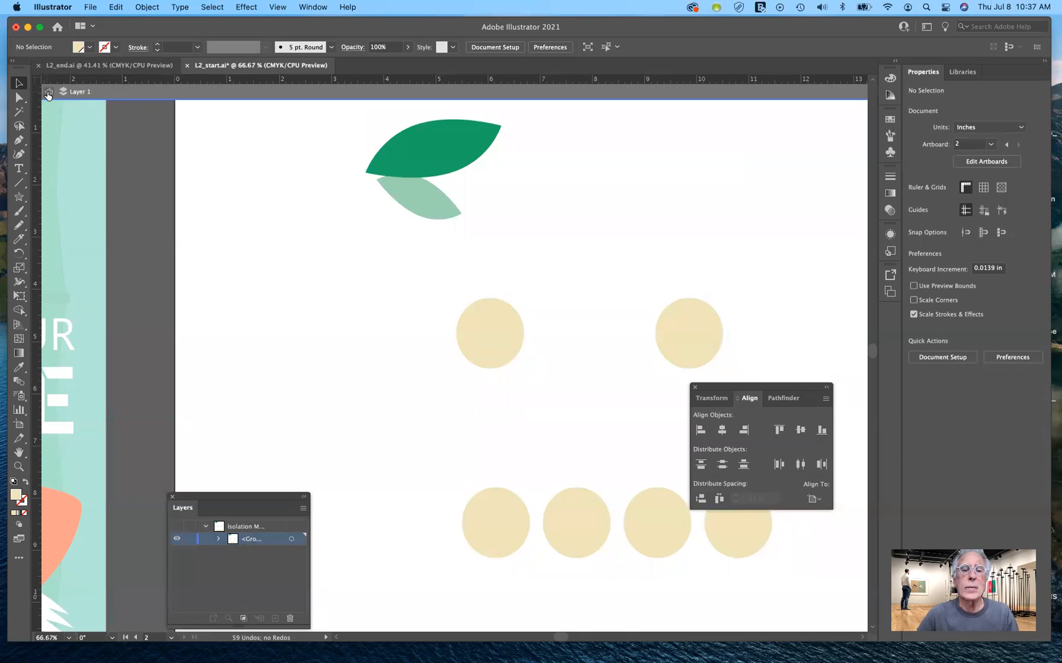
pyautogui.click(420, 188)
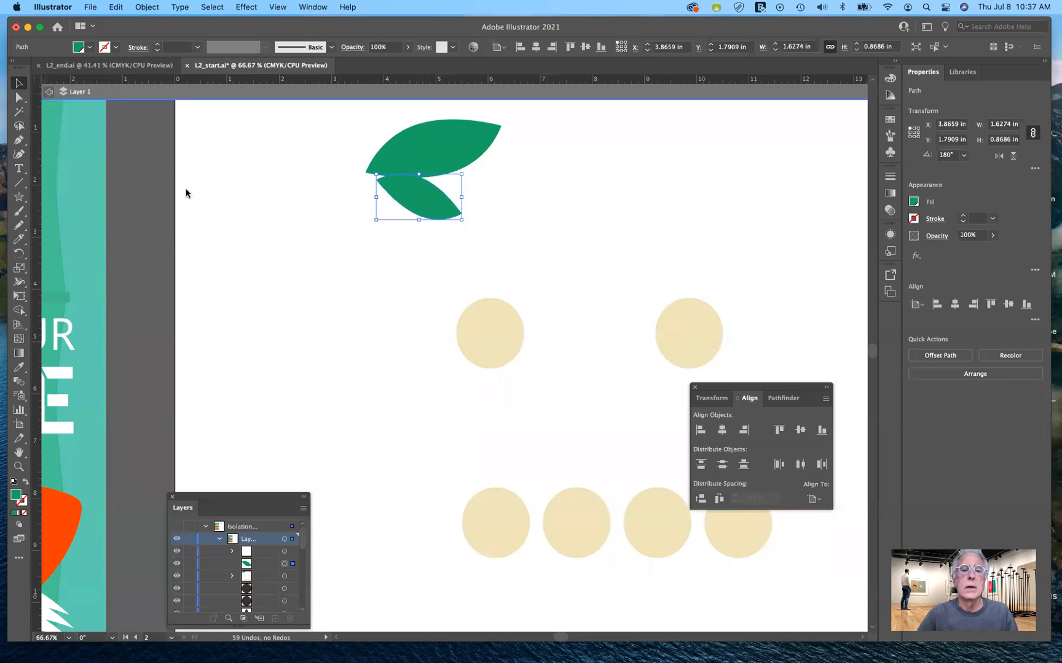
pyautogui.press('Escape')
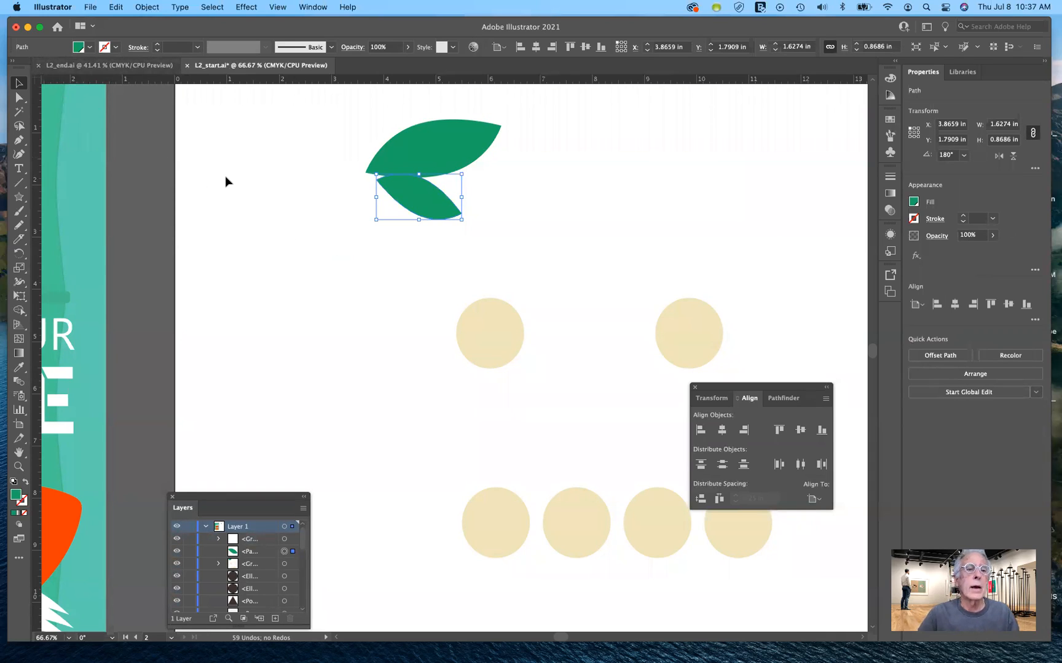
pyautogui.click(260, 202)
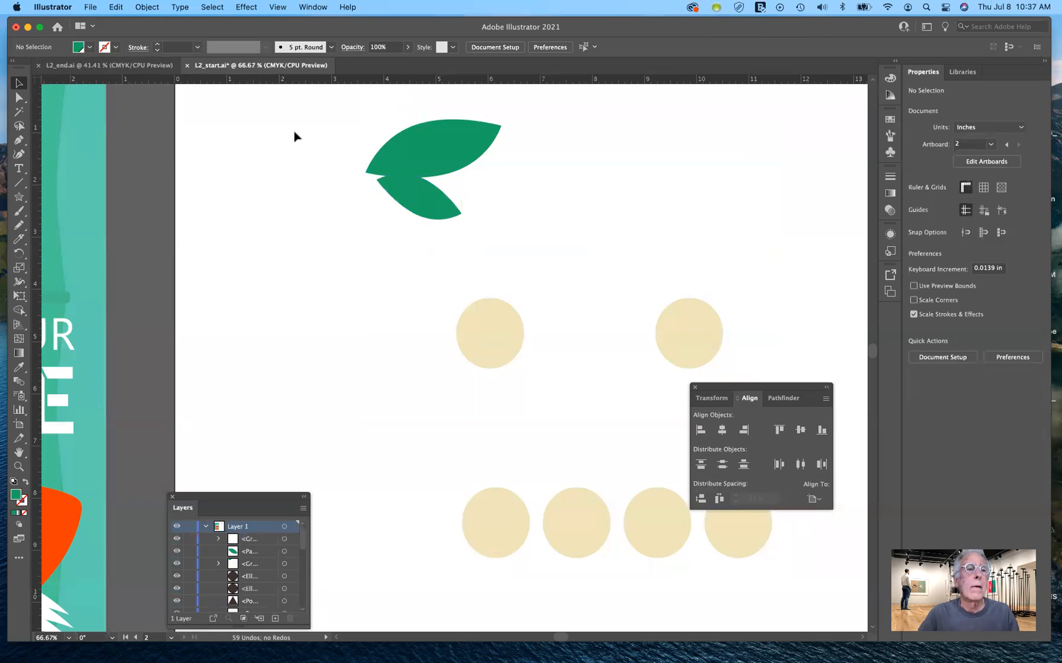
# - Ungroup the leaf-and-circles group twice so every piece is separate, then select beige circles individually to check they are independent
pyautogui.click(500, 325)
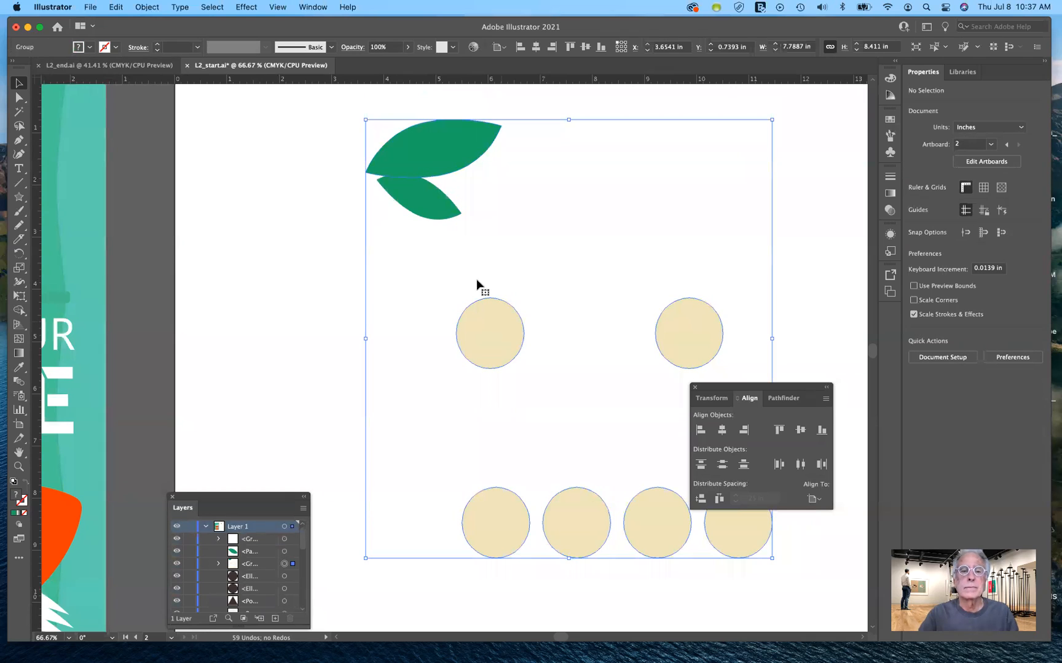
pyautogui.click(146, 8)
pyautogui.moveTo(153, 52)
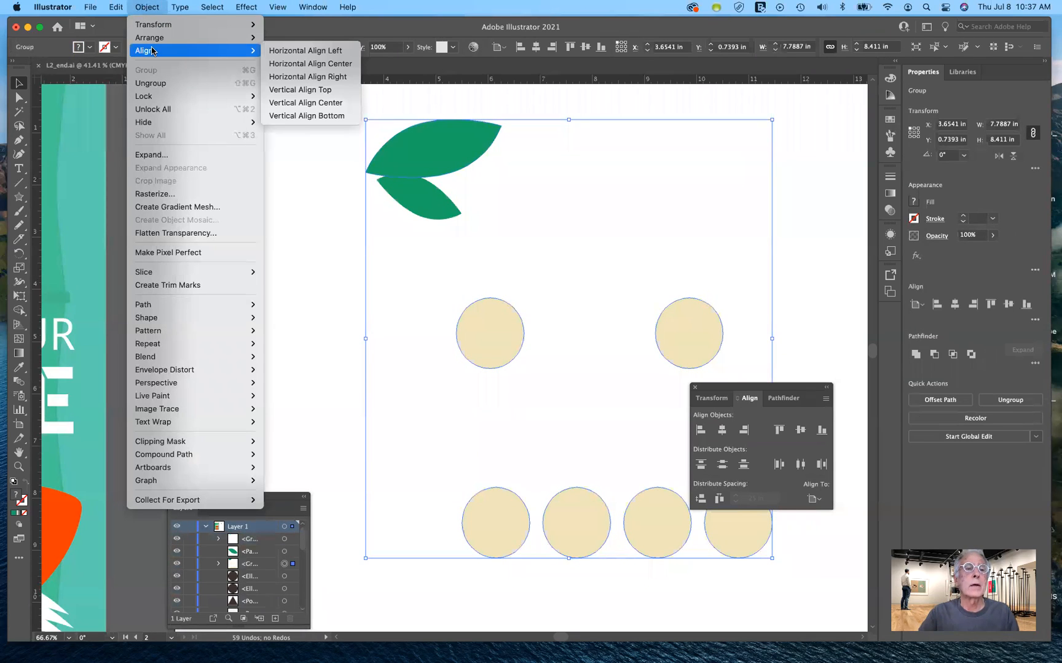
pyautogui.click(168, 83)
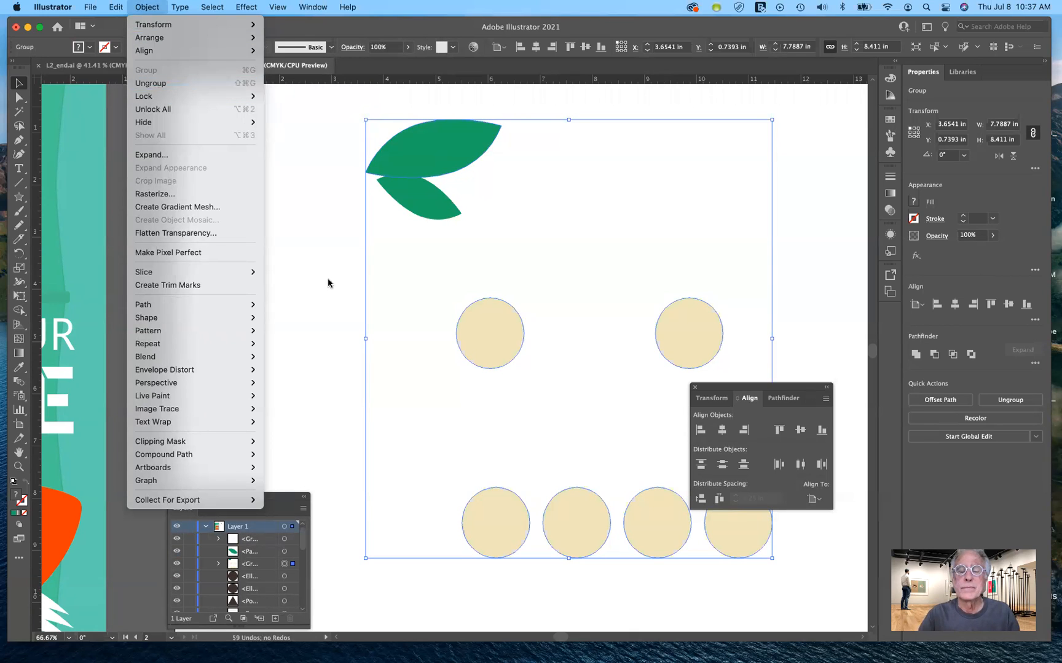
pyautogui.click(146, 7)
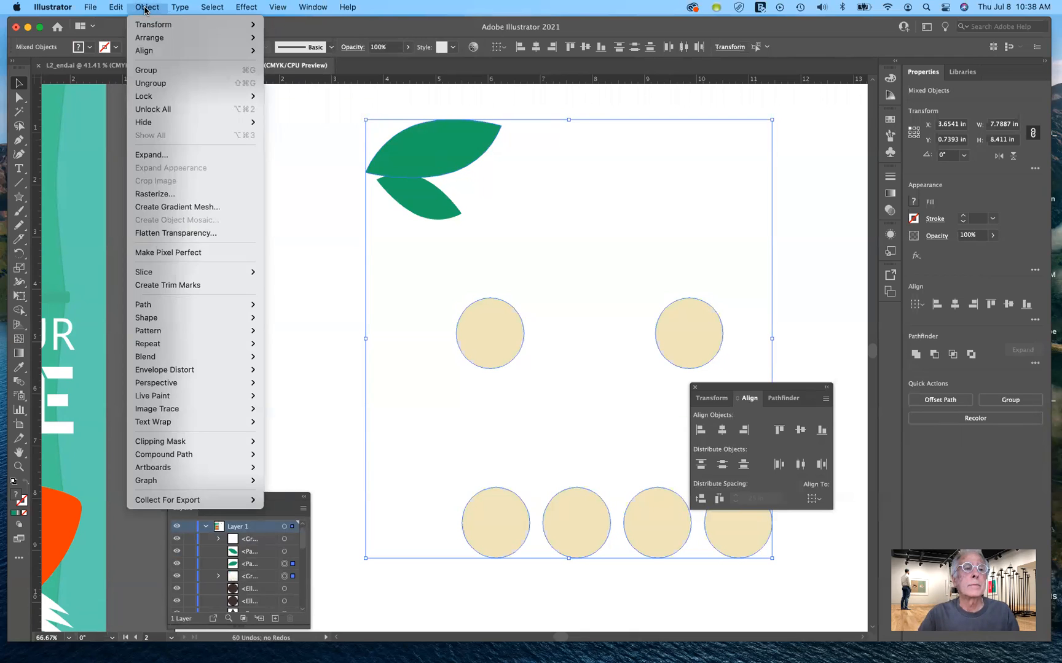
pyautogui.click(157, 84)
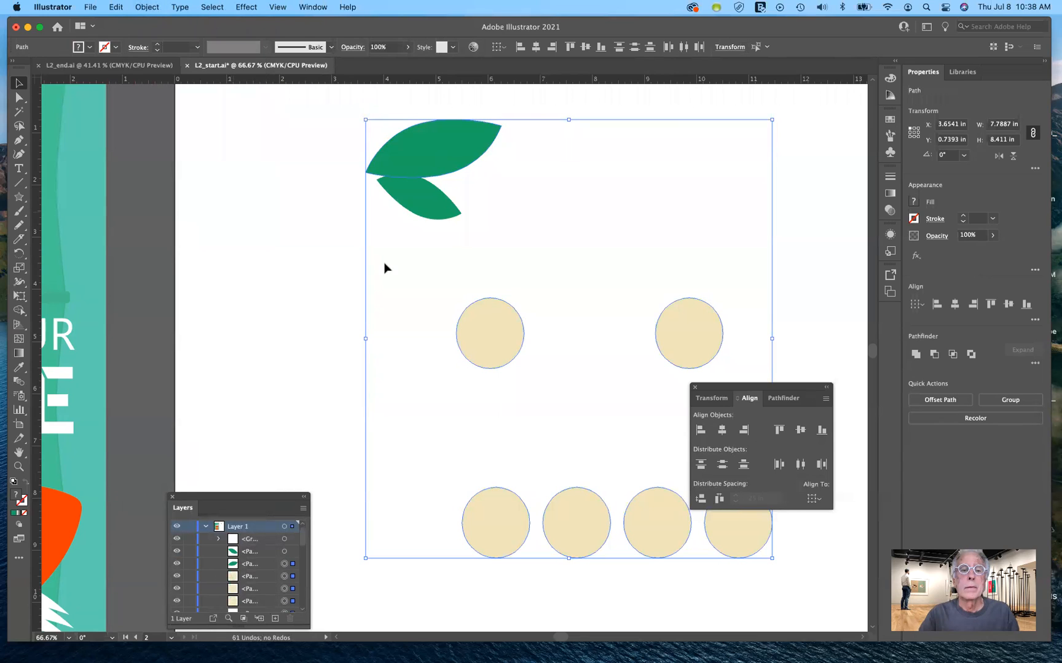
pyautogui.click(334, 266)
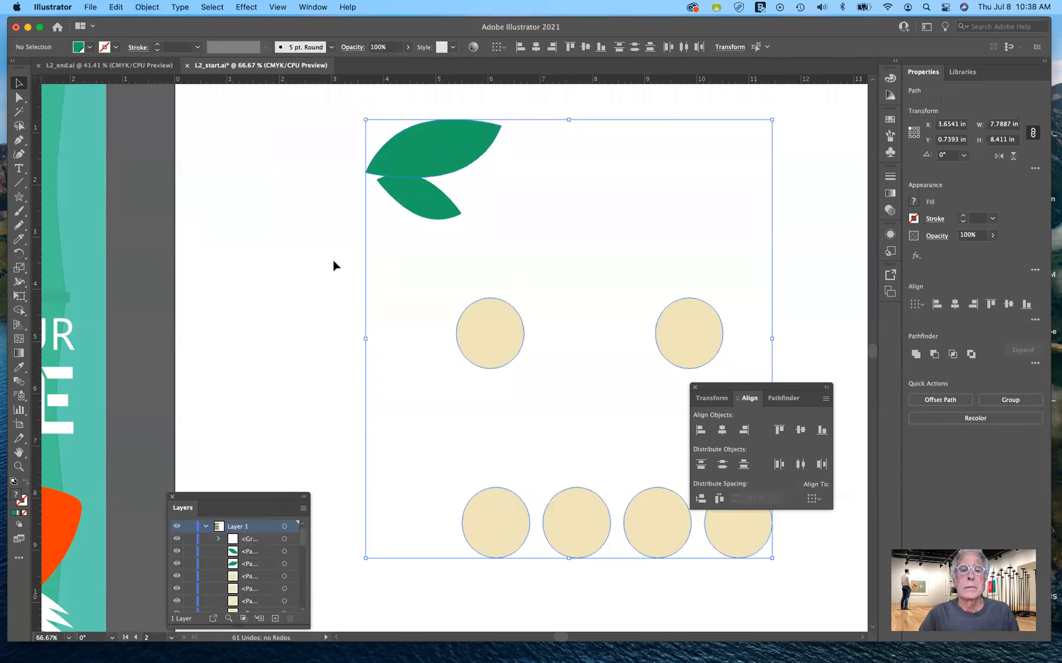
pyautogui.click(495, 333)
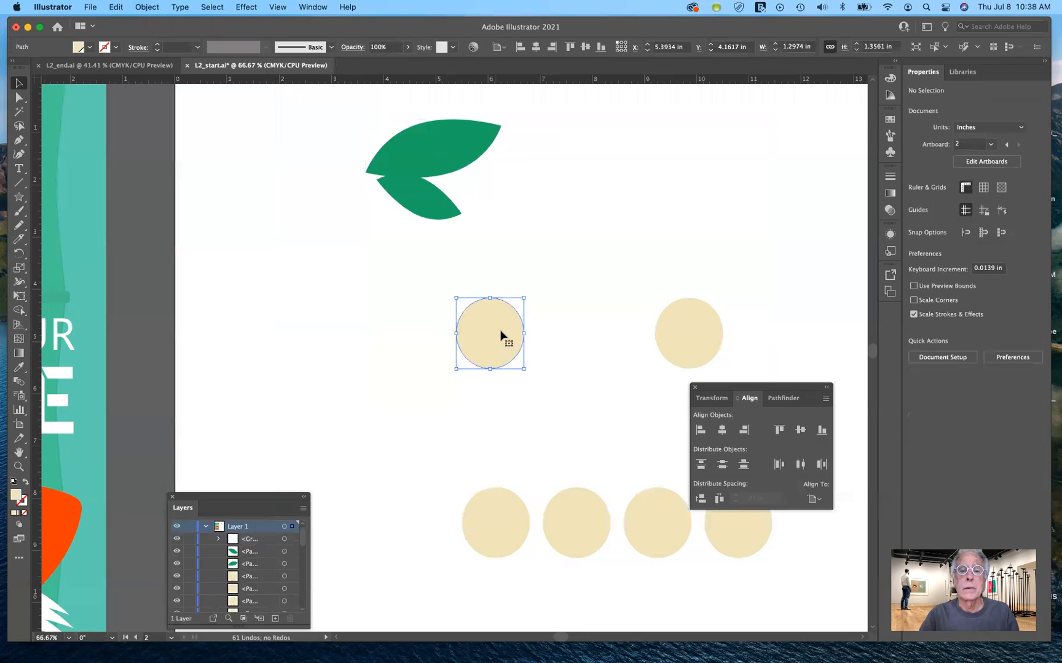
pyautogui.click(665, 352)
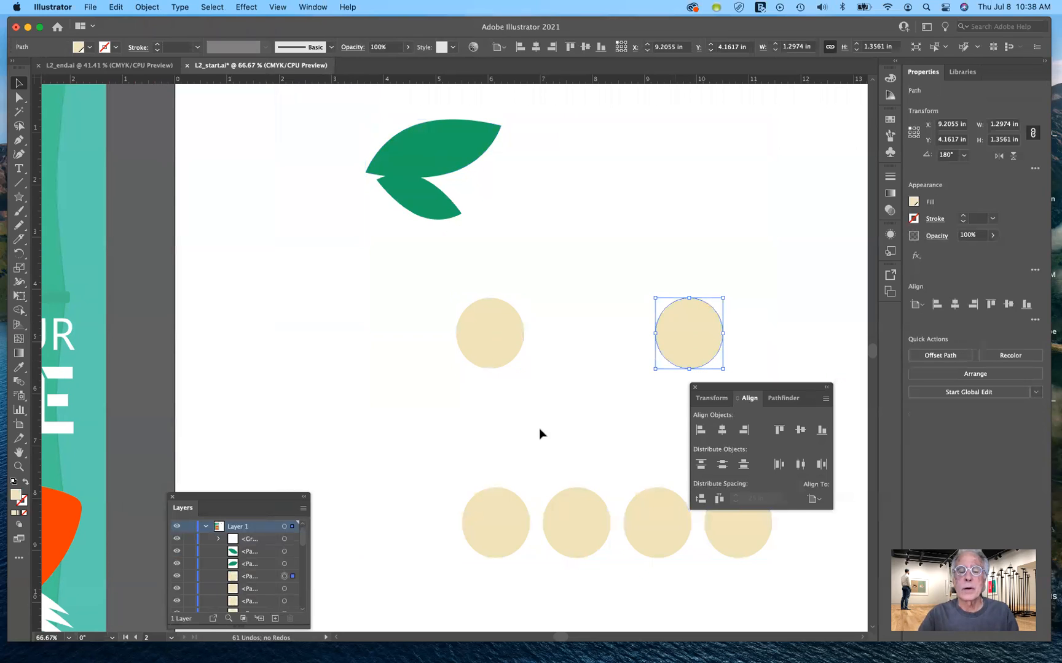
pyautogui.click(480, 534)
# - Select the four beige circles in the lower row together and delete them
pyautogui.moveTo(770, 387); pyautogui.dragTo(777, 144)
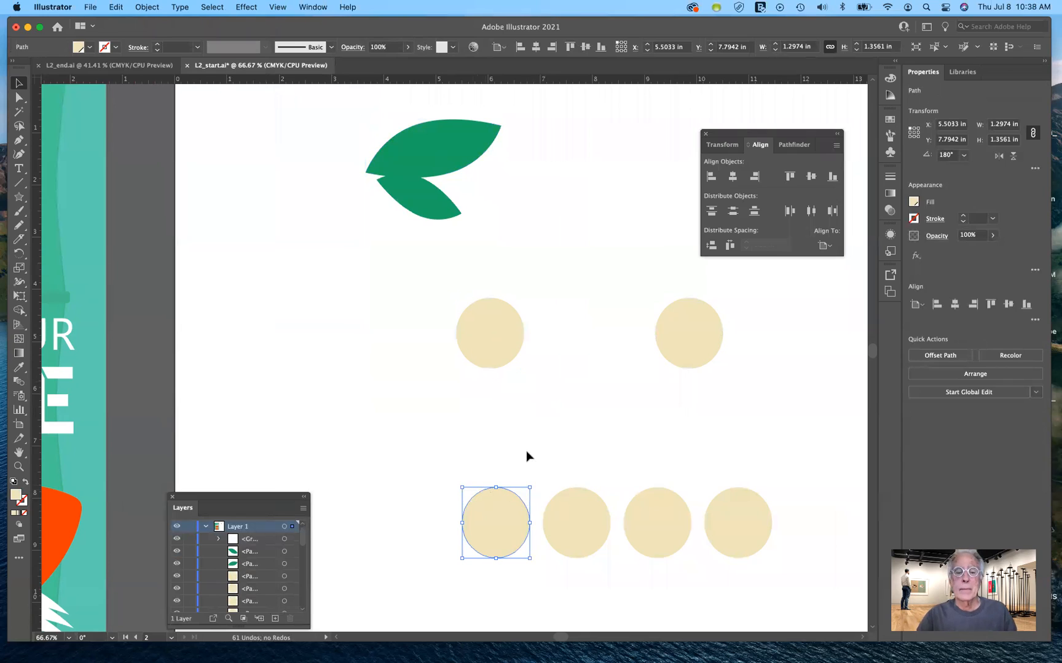
pyautogui.click(434, 455)
pyautogui.moveTo(433, 455); pyautogui.dragTo(774, 552)
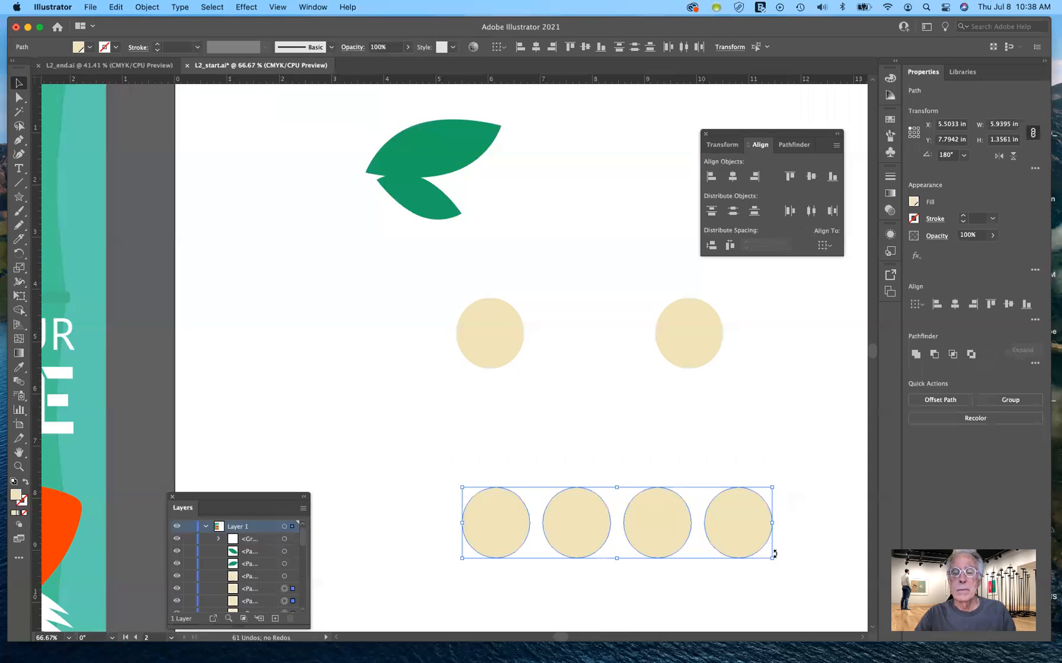
pyautogui.press('Delete')
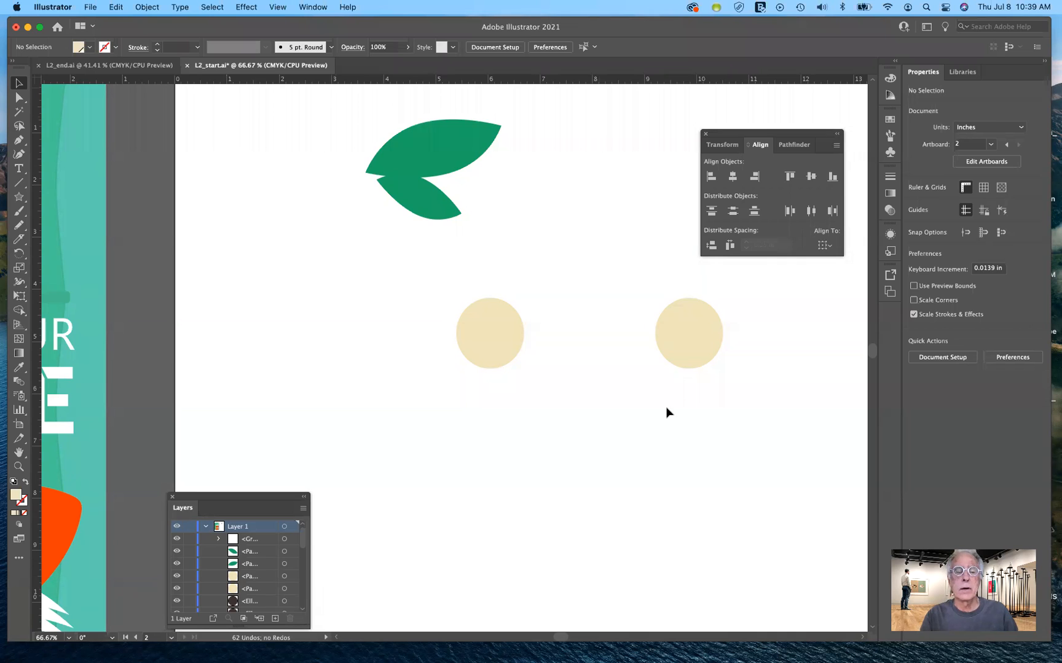
# - Move the left of the two remaining beige circles onto the poster, covering the red panda's left-hand dark eye
pyautogui.hscroll(-5, 668, 412)
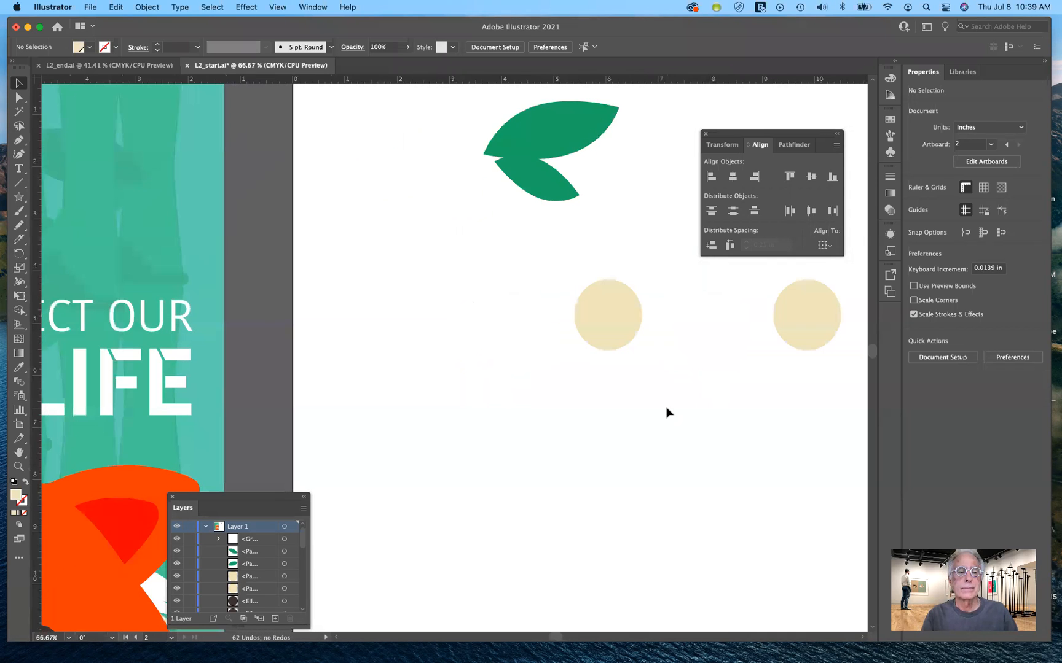
pyautogui.hscroll(-7, 668, 412)
pyautogui.scroll(-3, 668, 412)
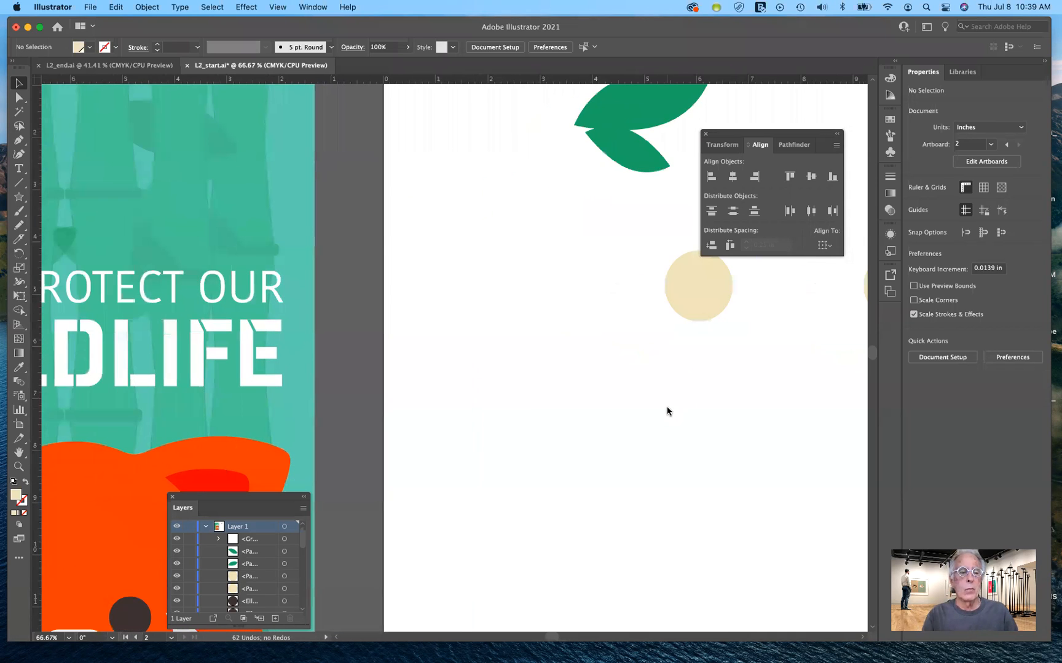
pyautogui.hscroll(-5, 668, 412)
pyautogui.scroll(-2, 668, 412)
pyautogui.hscroll(-2, 667, 412)
pyautogui.scroll(-3, 668, 411)
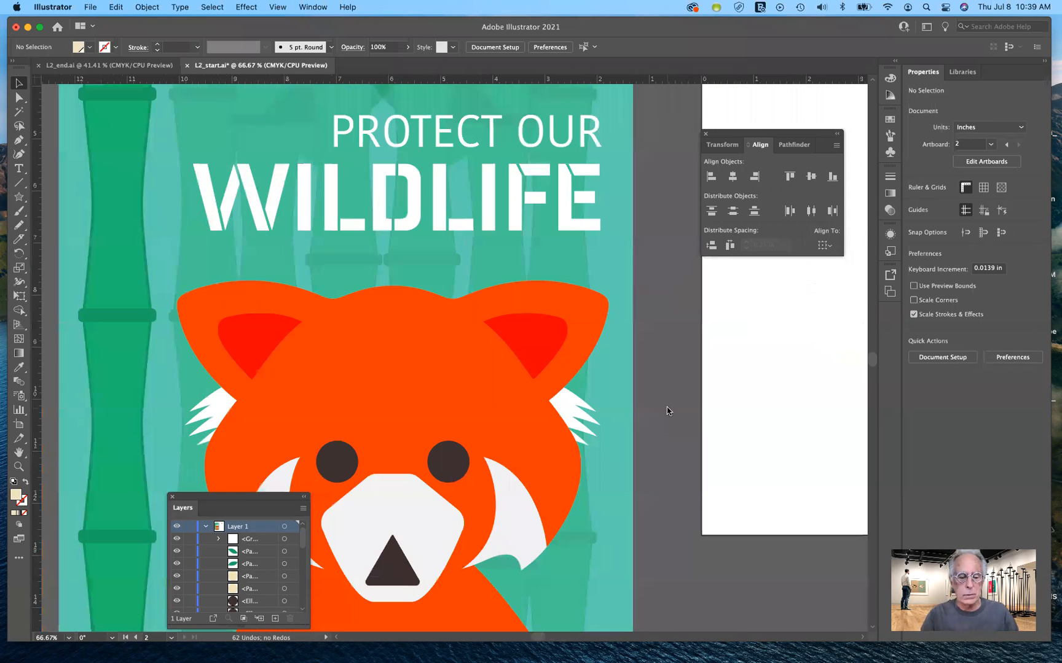
pyautogui.scroll(-1, 668, 412)
pyautogui.hscroll(1, 668, 412)
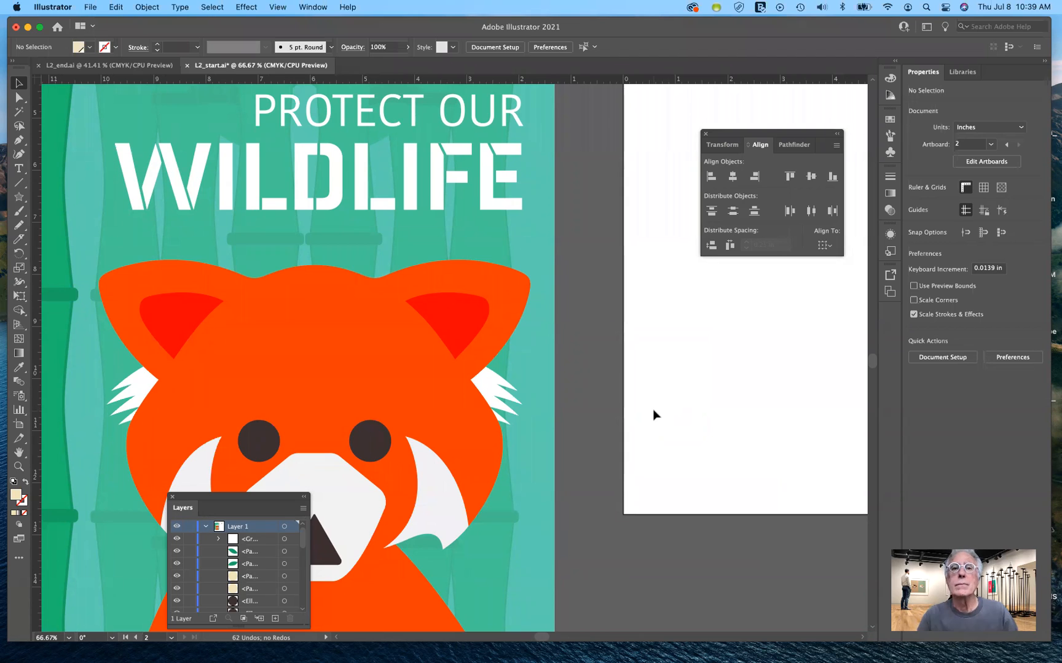
pyautogui.hscroll(3, 652, 410)
pyautogui.scroll(1, 653, 409)
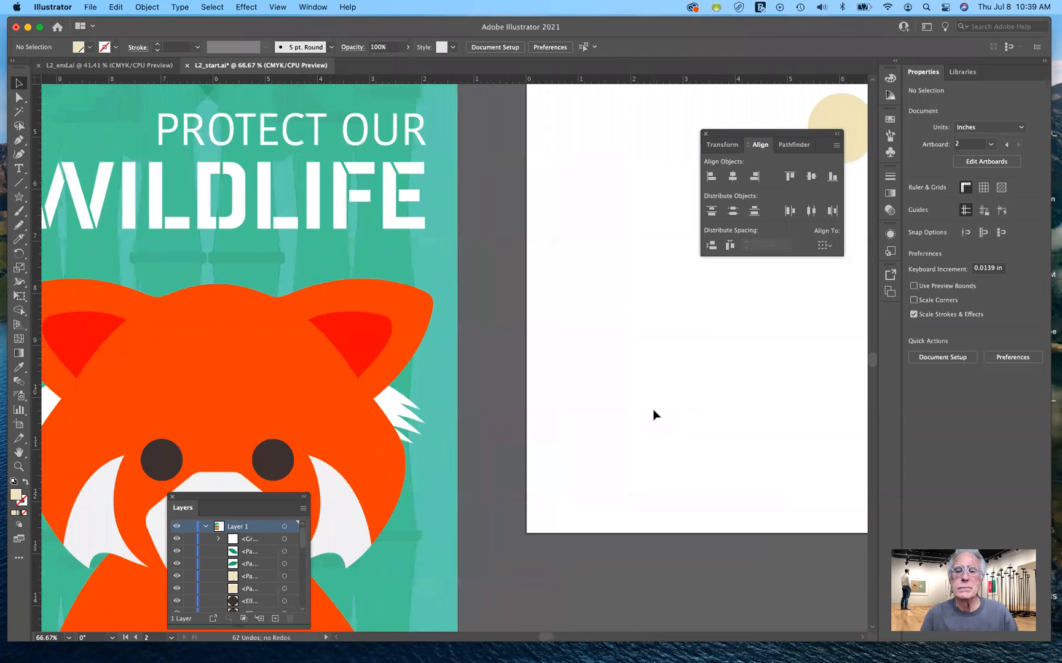
pyautogui.press('super+alt+0')
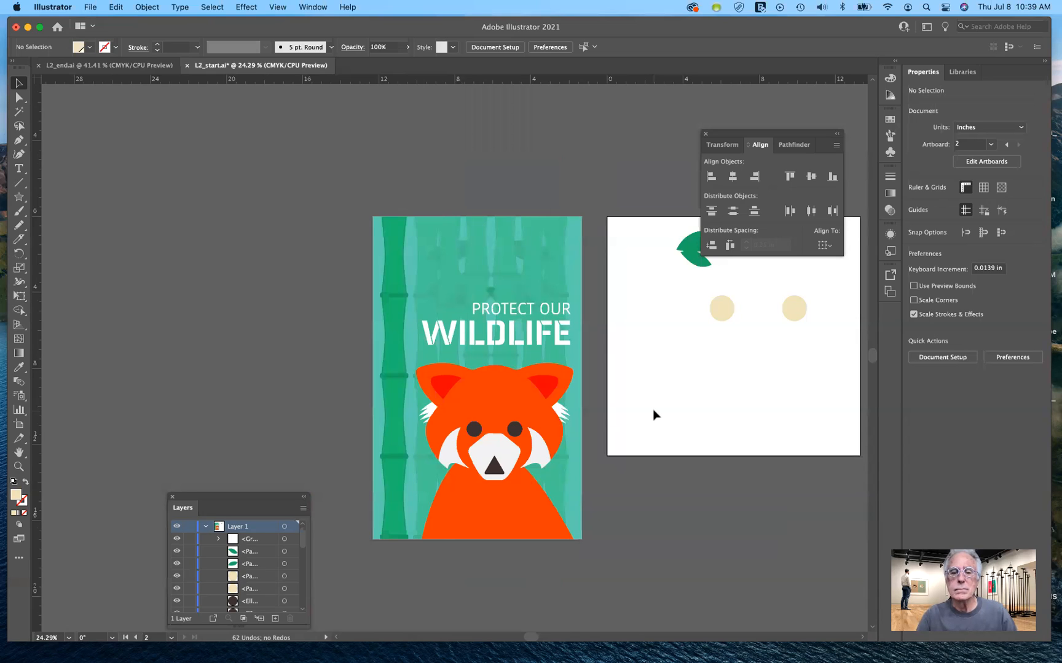
pyautogui.scroll(3, 652, 409)
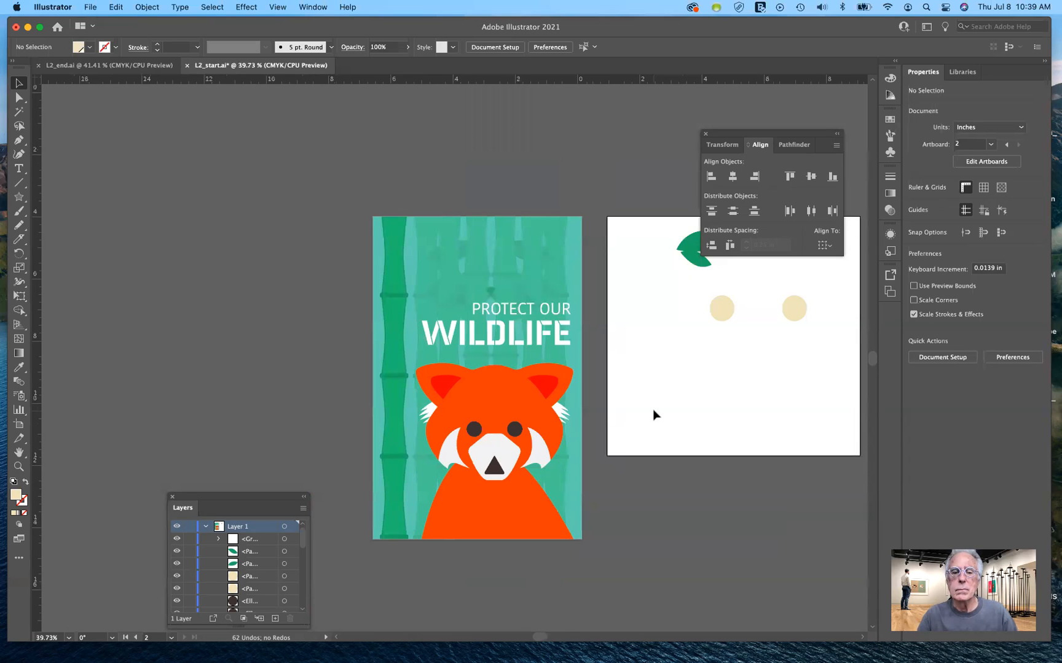
pyautogui.scroll(1, 652, 409)
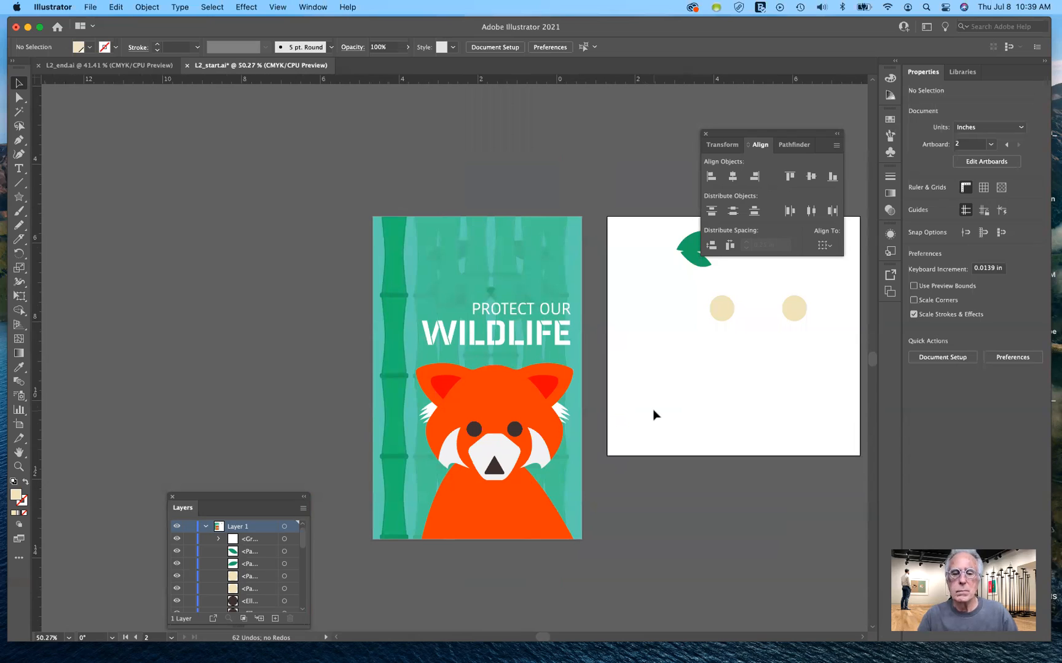
pyautogui.scroll(2, 653, 409)
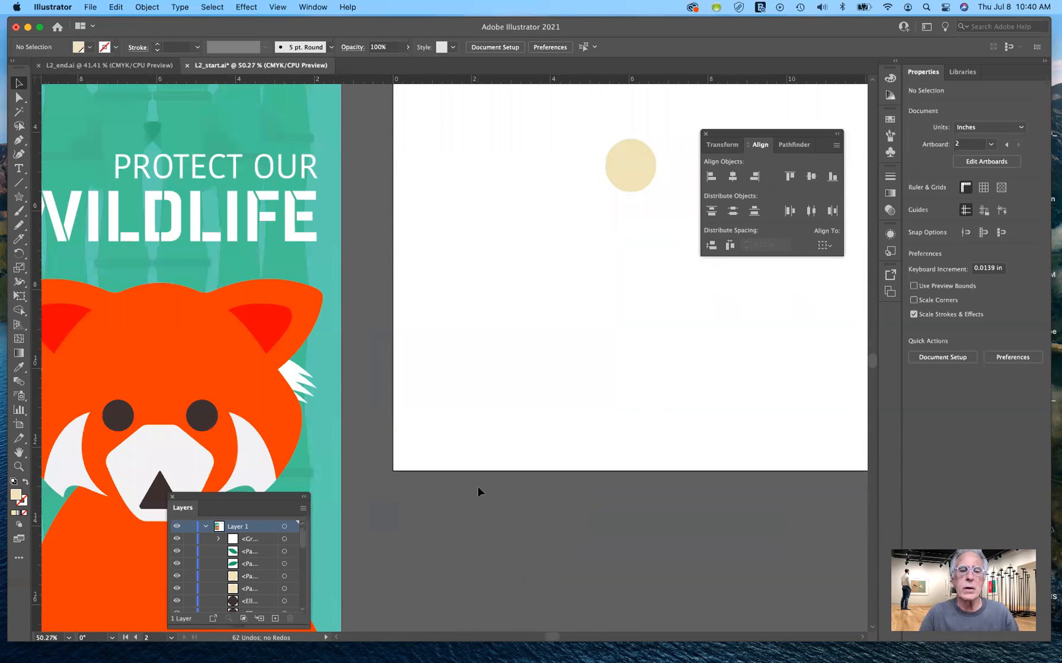
pyautogui.hscroll(-2, 478, 486)
pyautogui.scroll(-1, 478, 486)
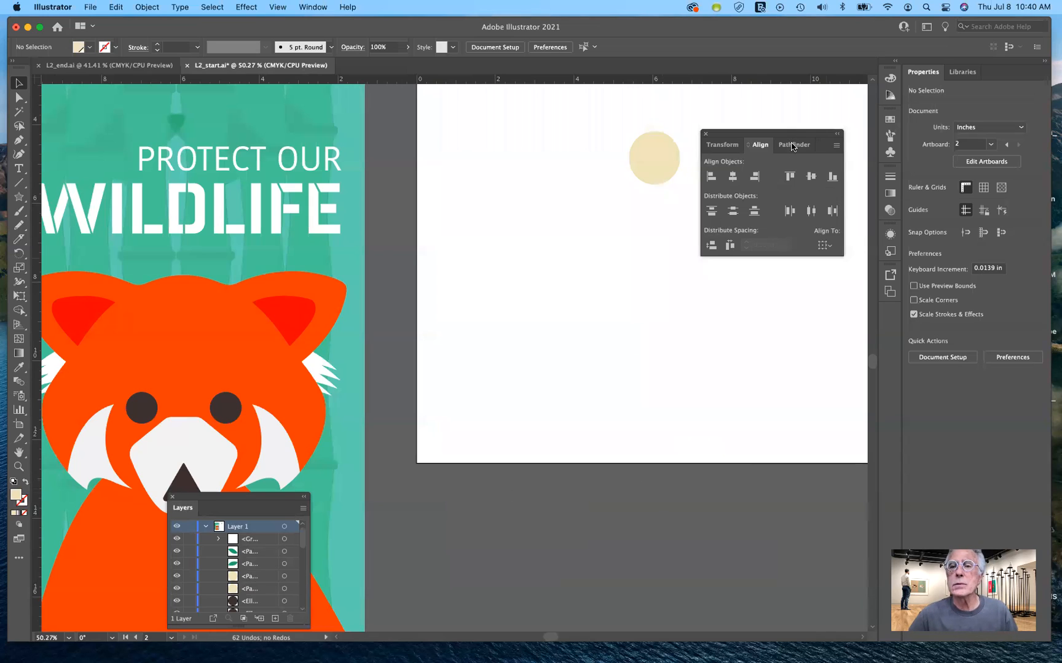
pyautogui.moveTo(789, 132); pyautogui.dragTo(655, 491)
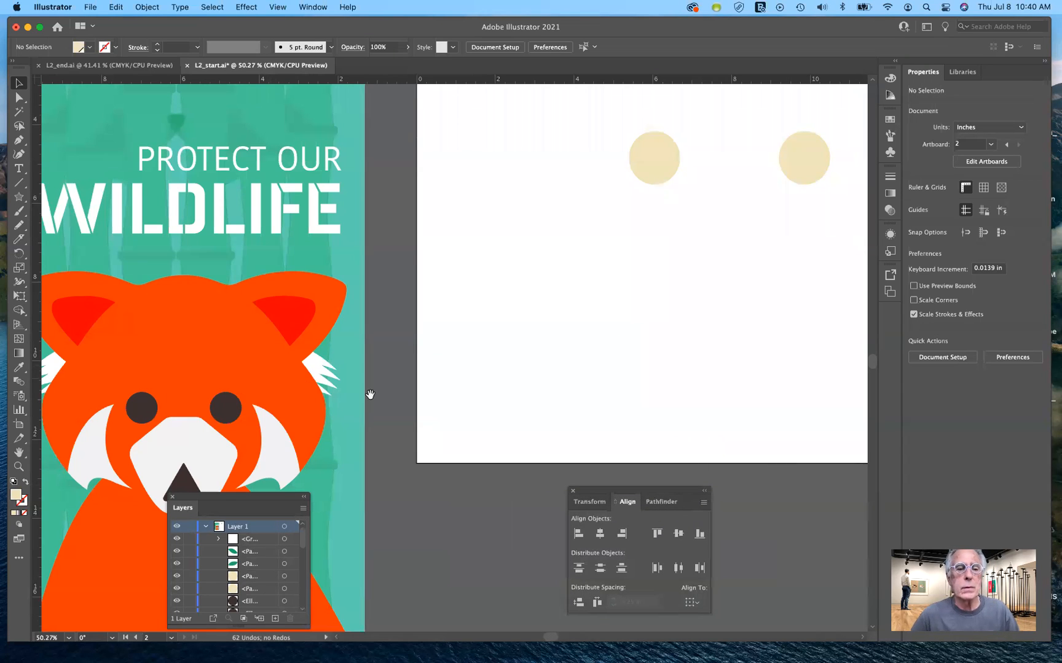
pyautogui.moveTo(370, 395); pyautogui.dragTo(474, 361)
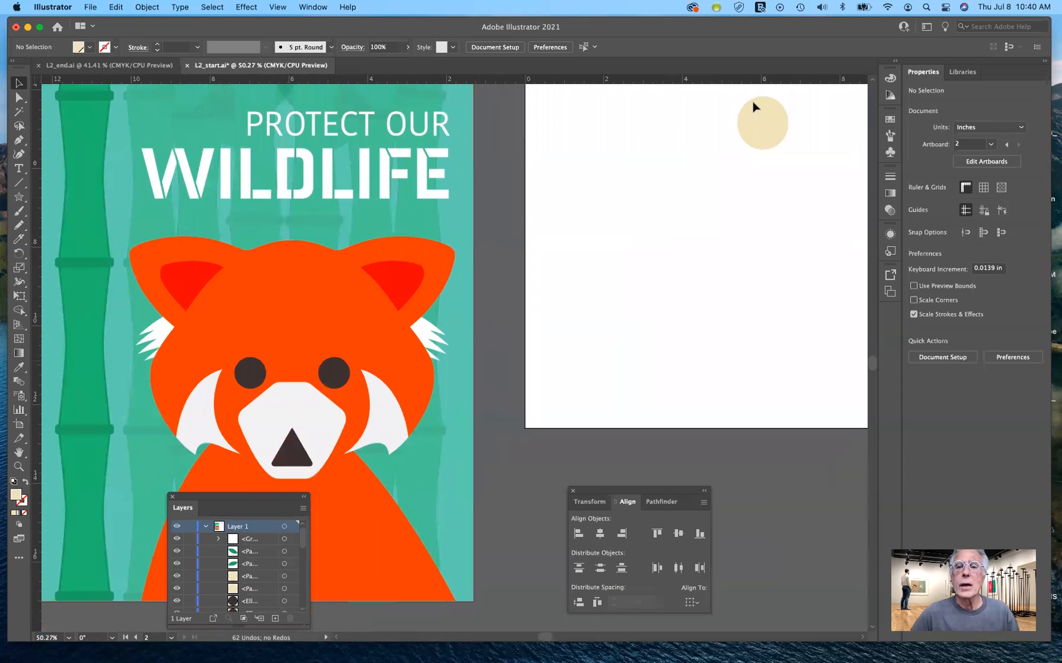
pyautogui.click(753, 124)
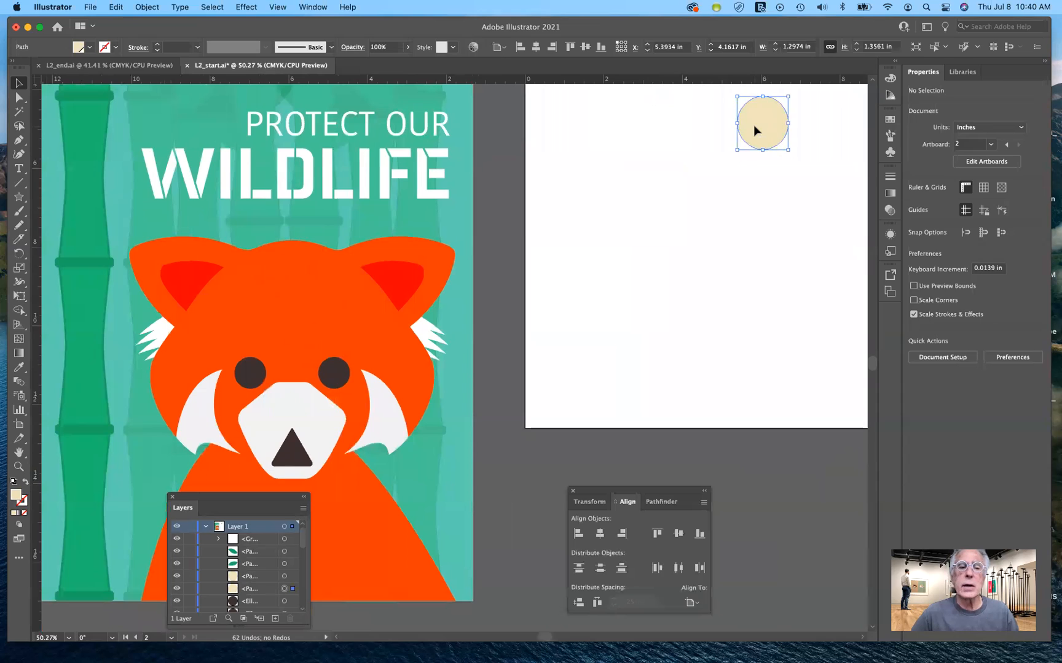
pyautogui.moveTo(685, 148); pyautogui.dragTo(237, 376)
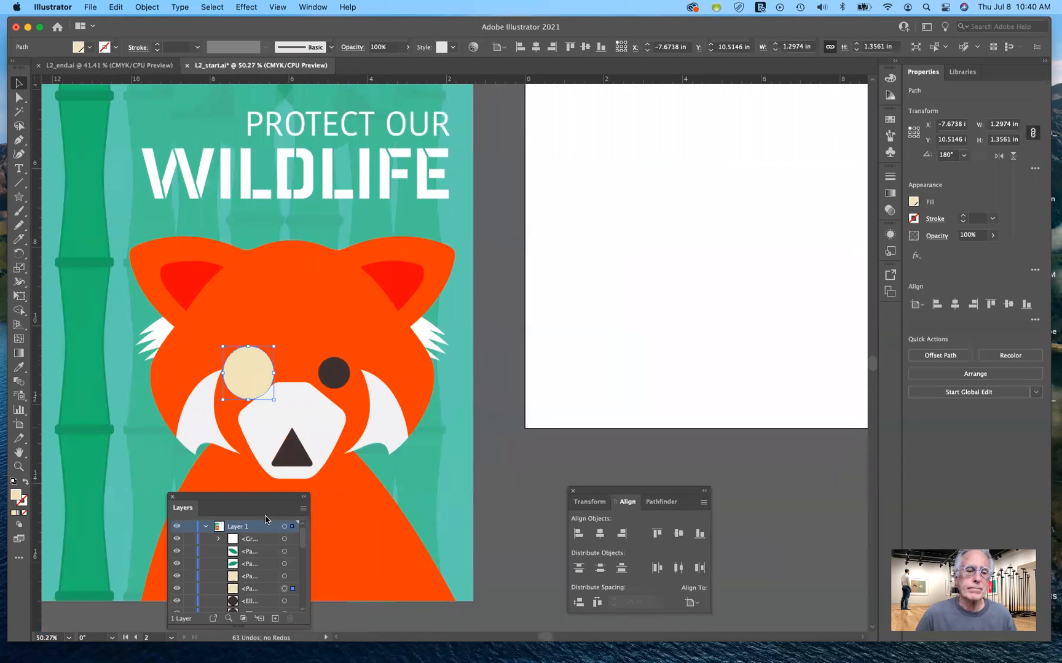
# - Enlarge the layer list clear of the panda and send the beige circle backward until it sits behind both dark eye ellipses
pyautogui.moveTo(266, 498); pyautogui.dragTo(636, 238)
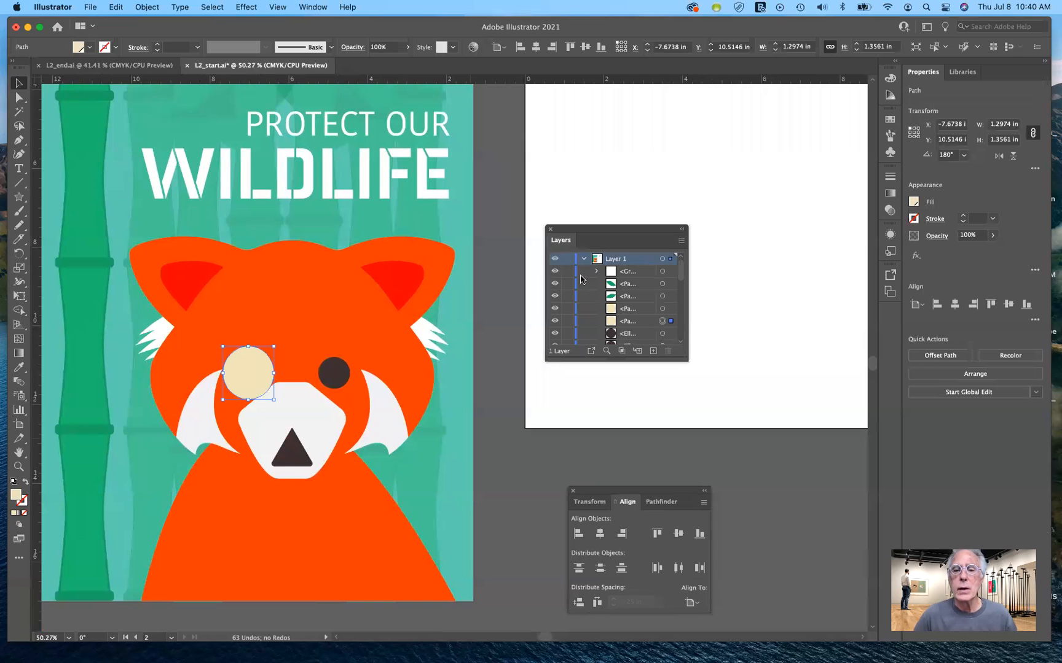
pyautogui.moveTo(681, 360); pyautogui.dragTo(679, 583)
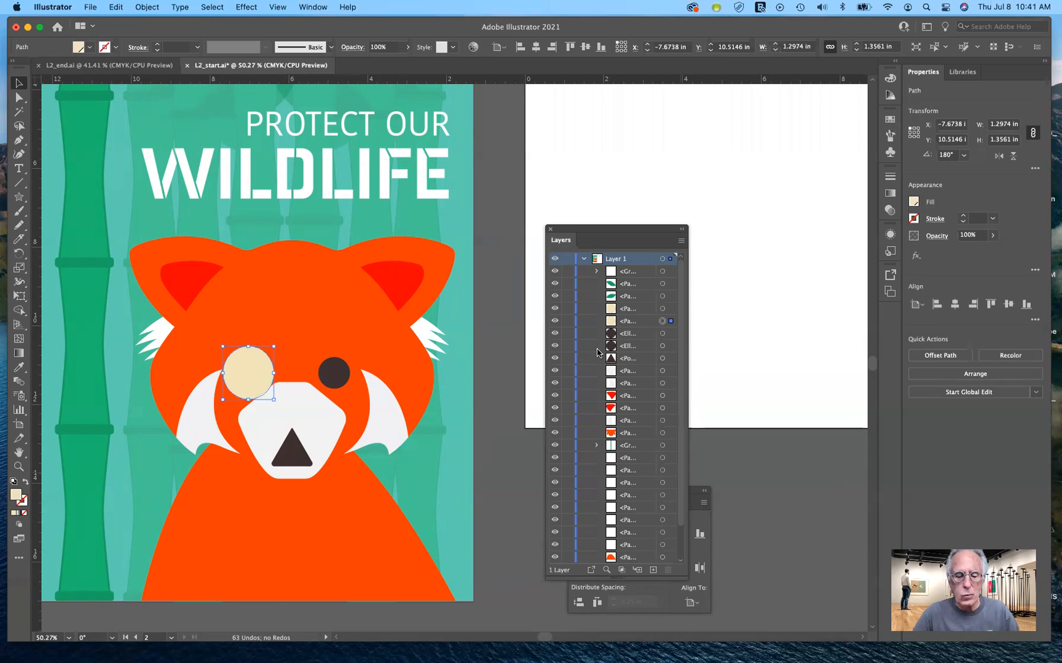
pyautogui.press('super')
pyautogui.press('super+bracketright')
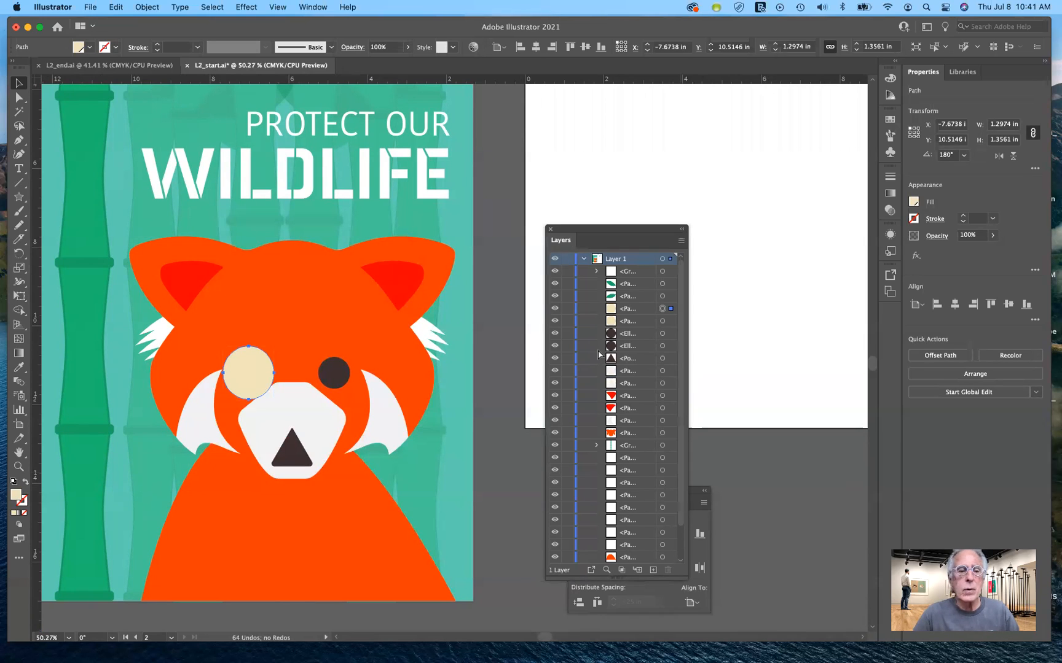
pyautogui.press('super+bracketleft')
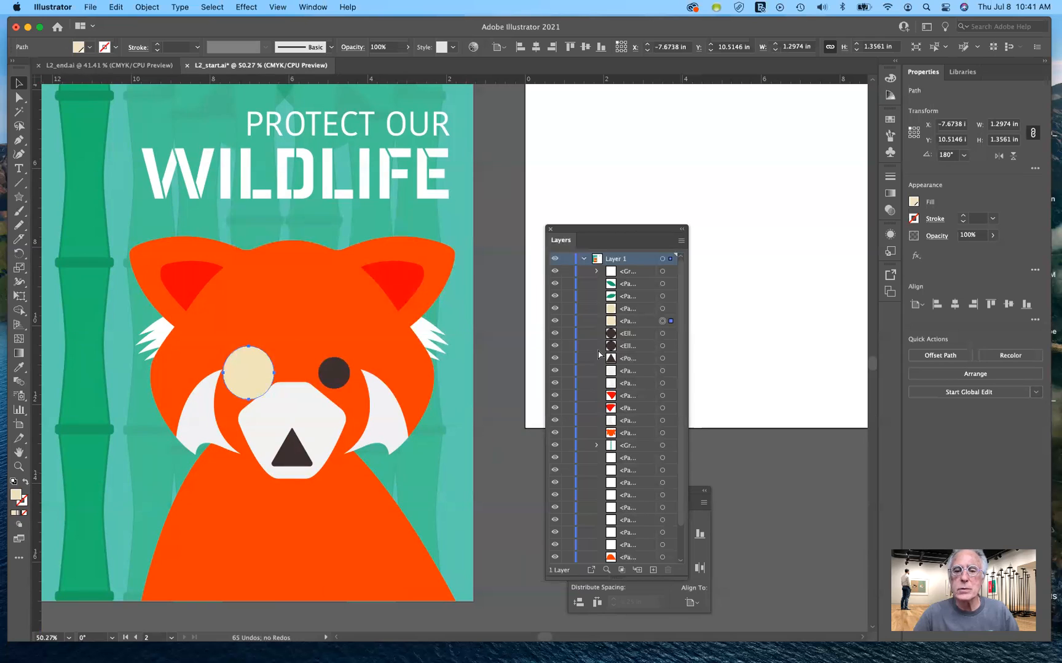
pyautogui.press('super+bracketleft')
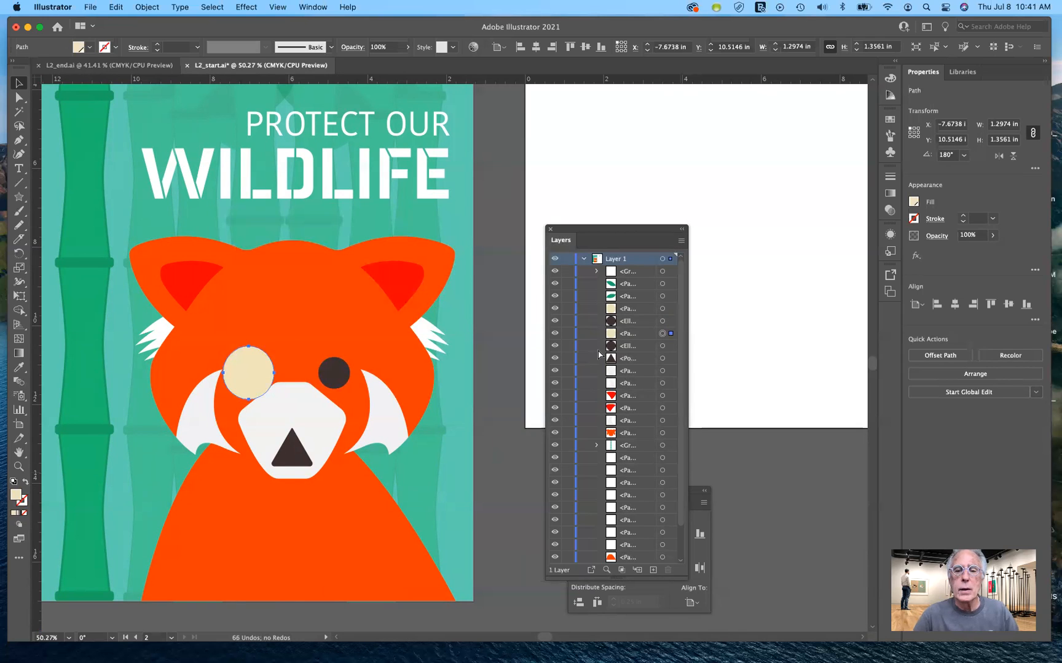
pyautogui.press('super+bracketleft')
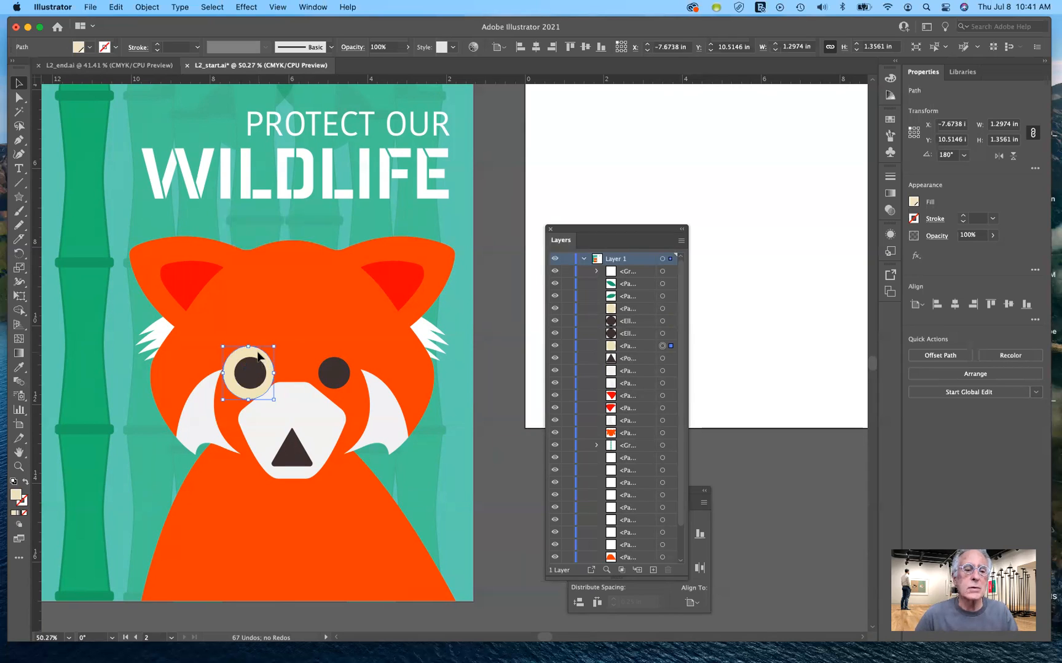
# - Try moving the beige circle behind the other eye and shifting the left-hand dark pupil, undoing each move
pyautogui.moveTo(268, 353); pyautogui.dragTo(348, 356)
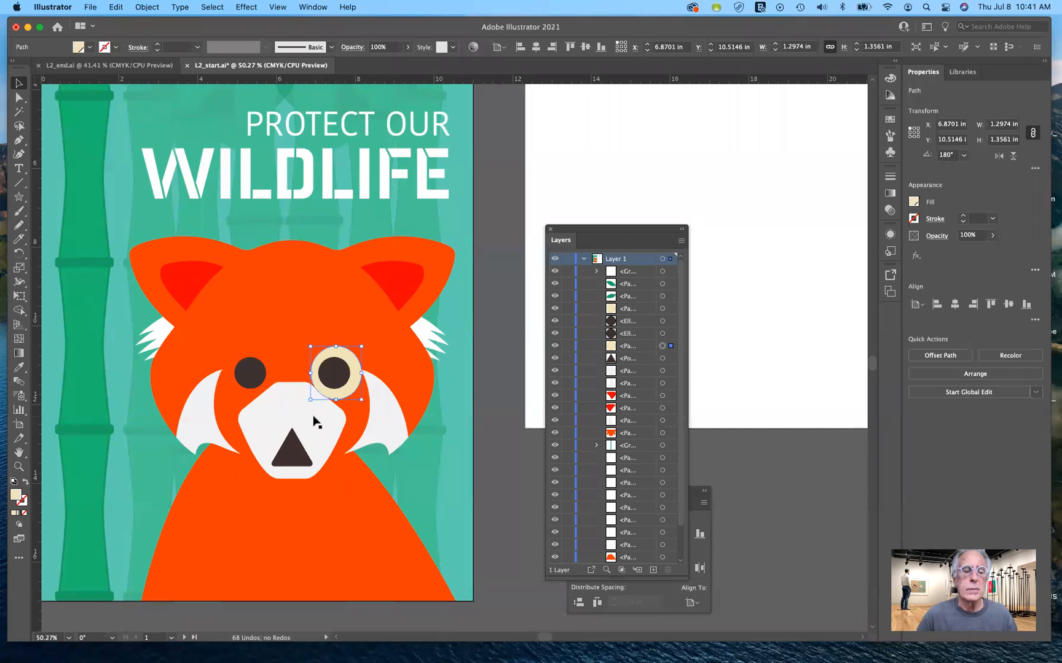
pyautogui.press('super+z')
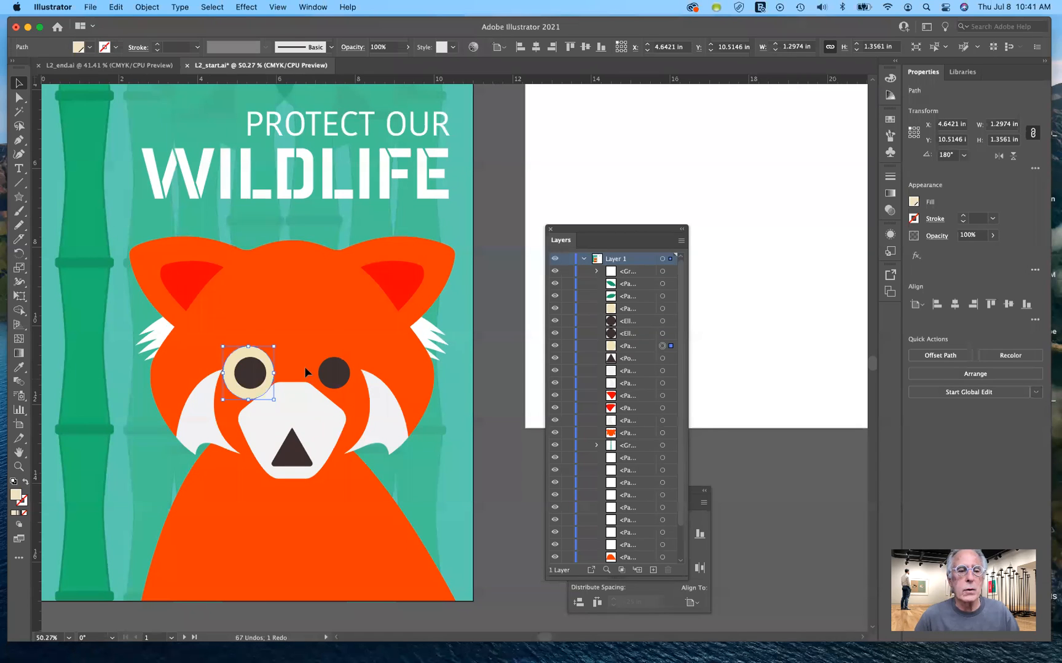
pyautogui.moveTo(263, 386); pyautogui.dragTo(308, 392)
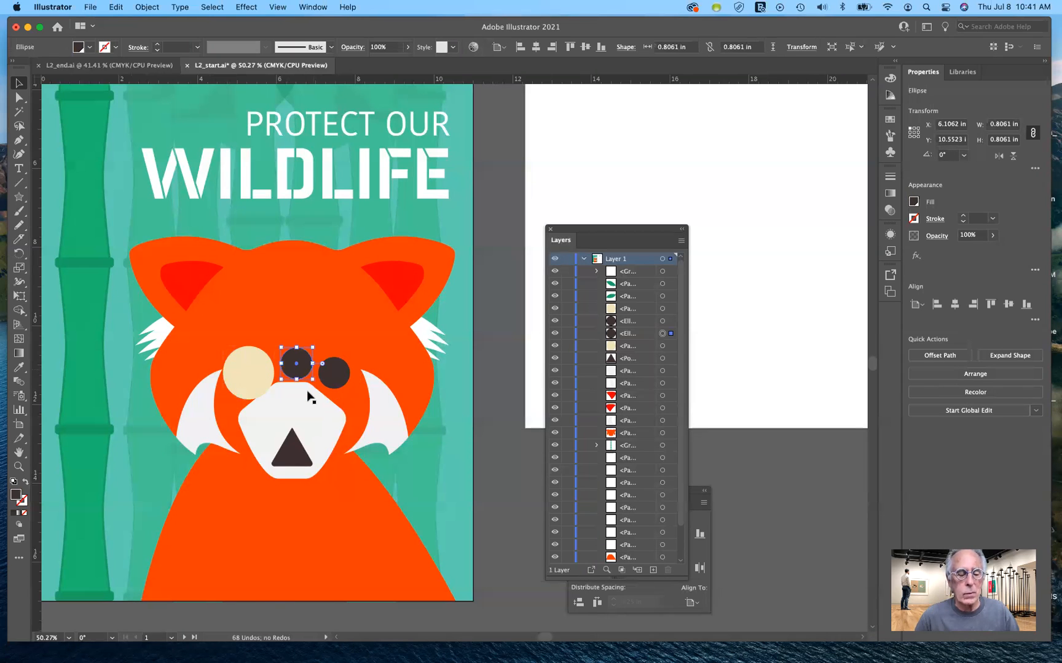
pyautogui.press('super+z')
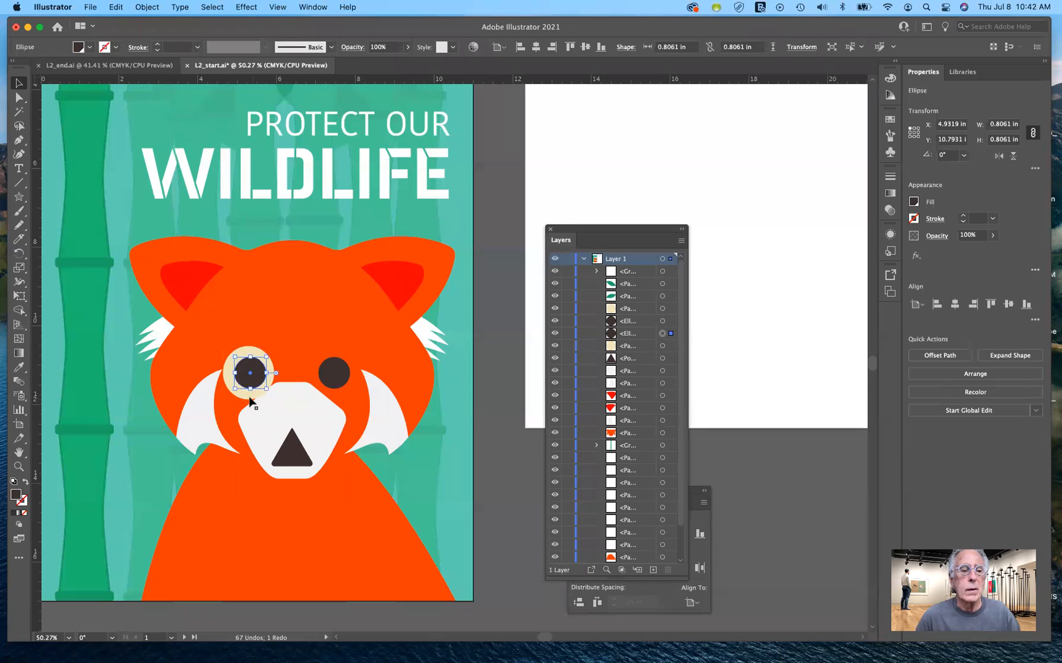
# - Duplicate the beige circle straight across behind the panda's other dark pupil, and shrink the layer list and move it clear
pyautogui.click(250, 398)
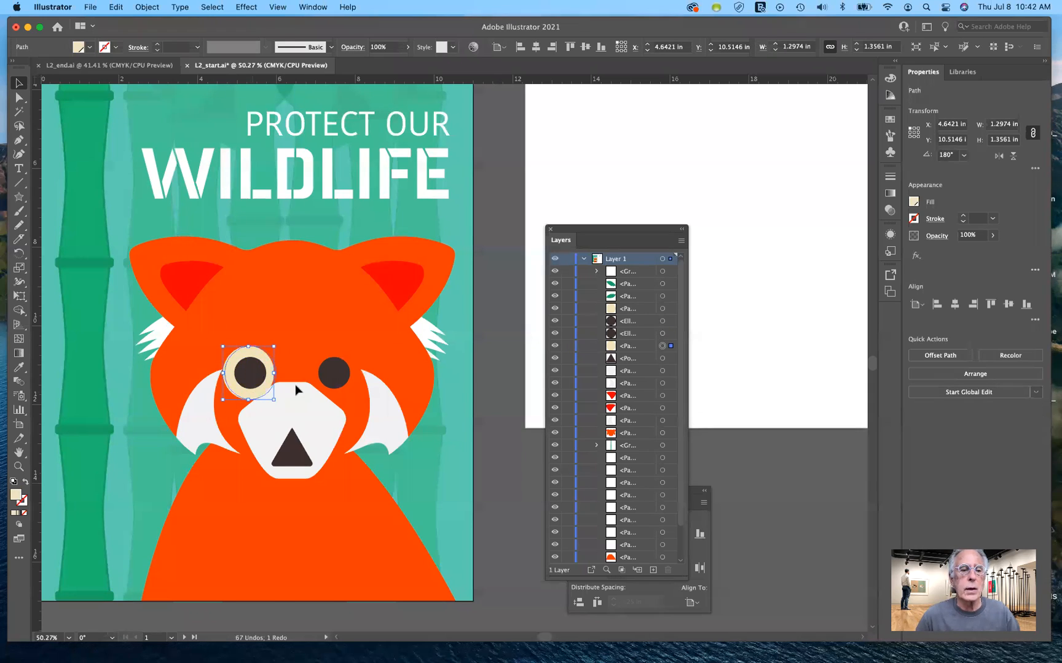
pyautogui.moveTo(250, 396); pyautogui.dragTo(337, 397)
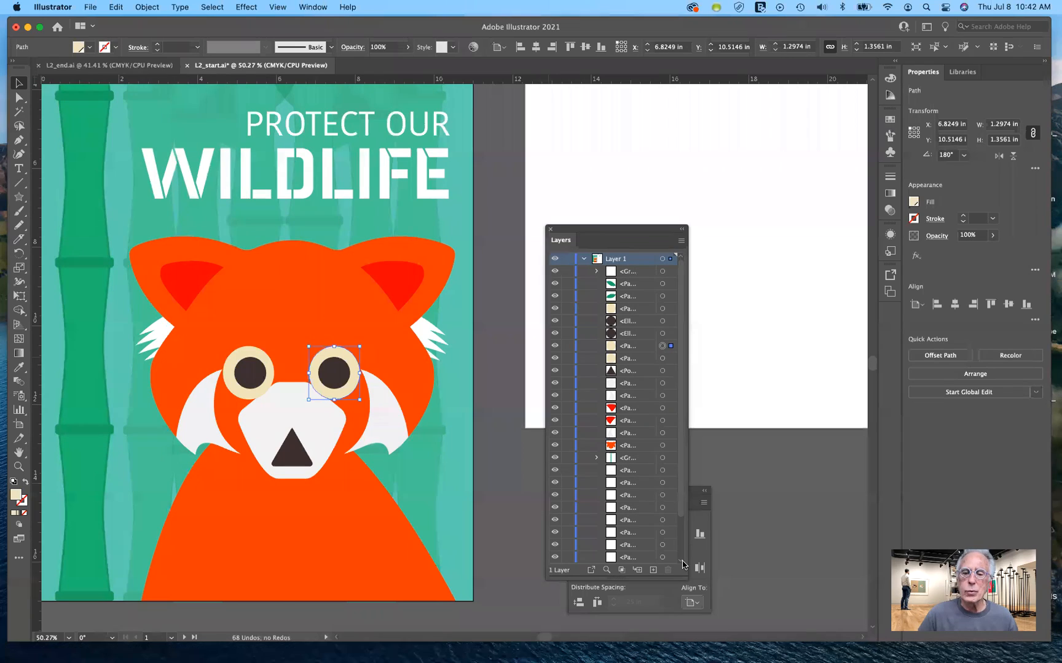
pyautogui.moveTo(665, 372); pyautogui.dragTo(683, 350)
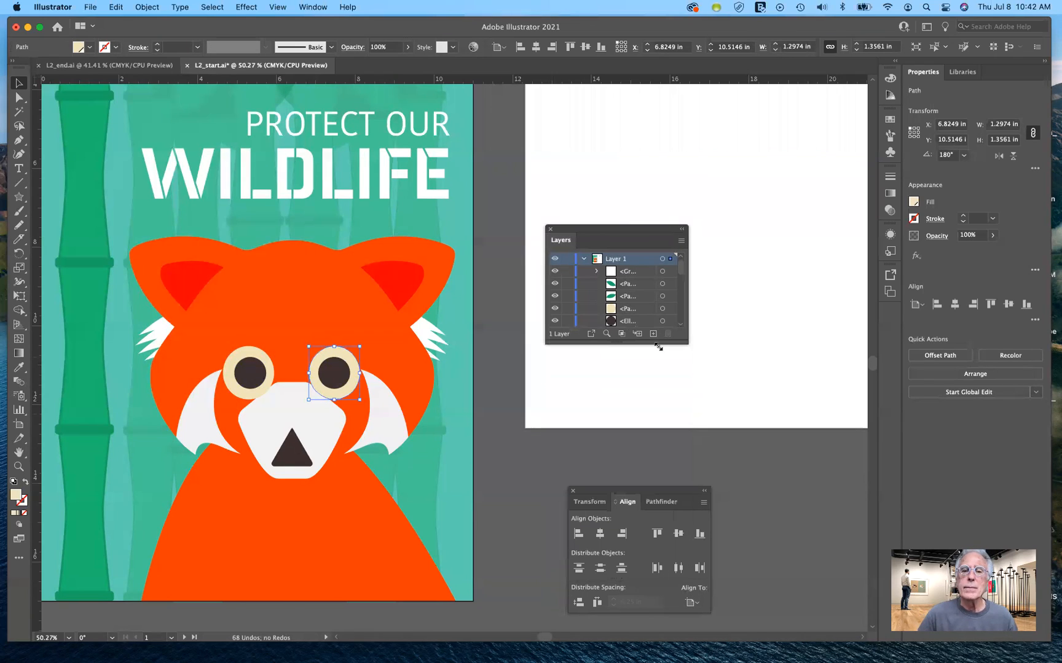
pyautogui.moveTo(606, 230); pyautogui.dragTo(784, 464)
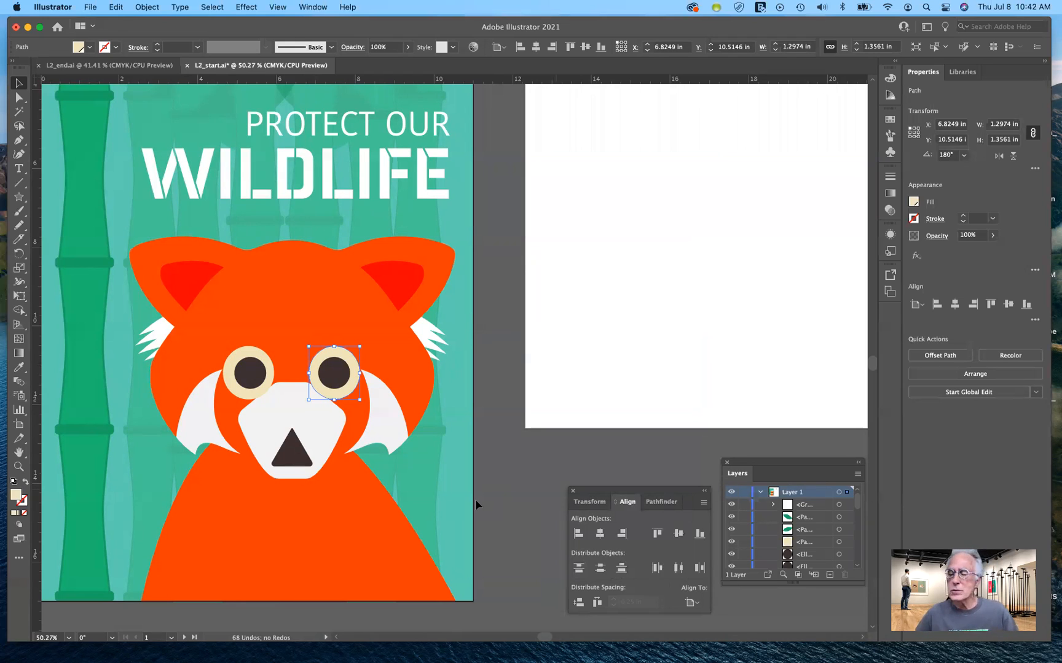
pyautogui.keyDown('shift'); pyautogui.click(342, 381); pyautogui.keyUp('shift')
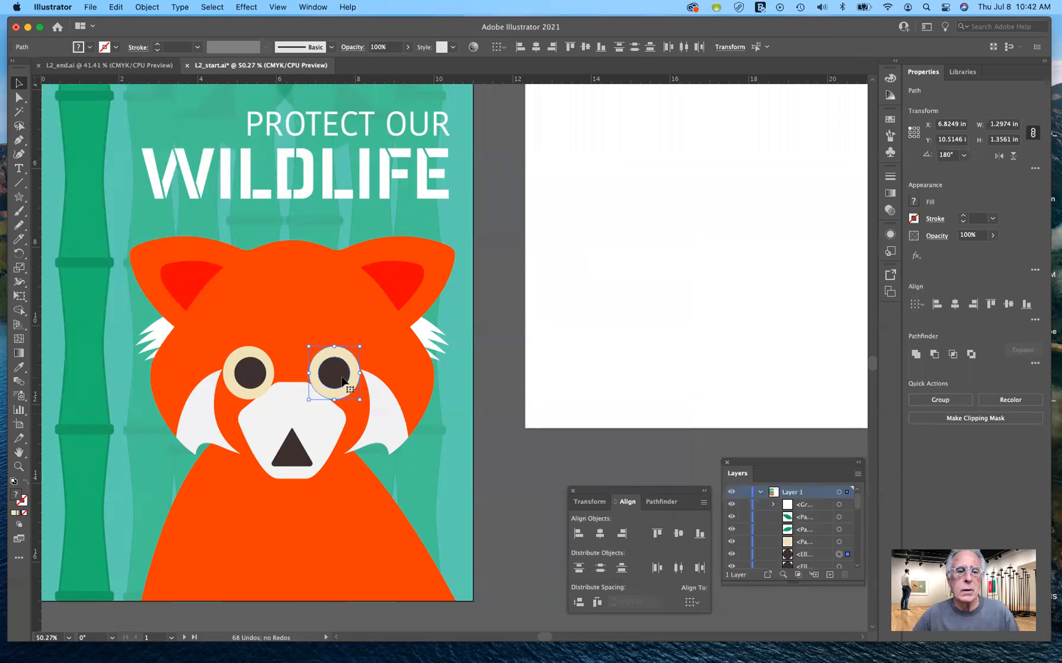
pyautogui.keyDown('shift'); pyautogui.click(337, 381); pyautogui.keyUp('shift')
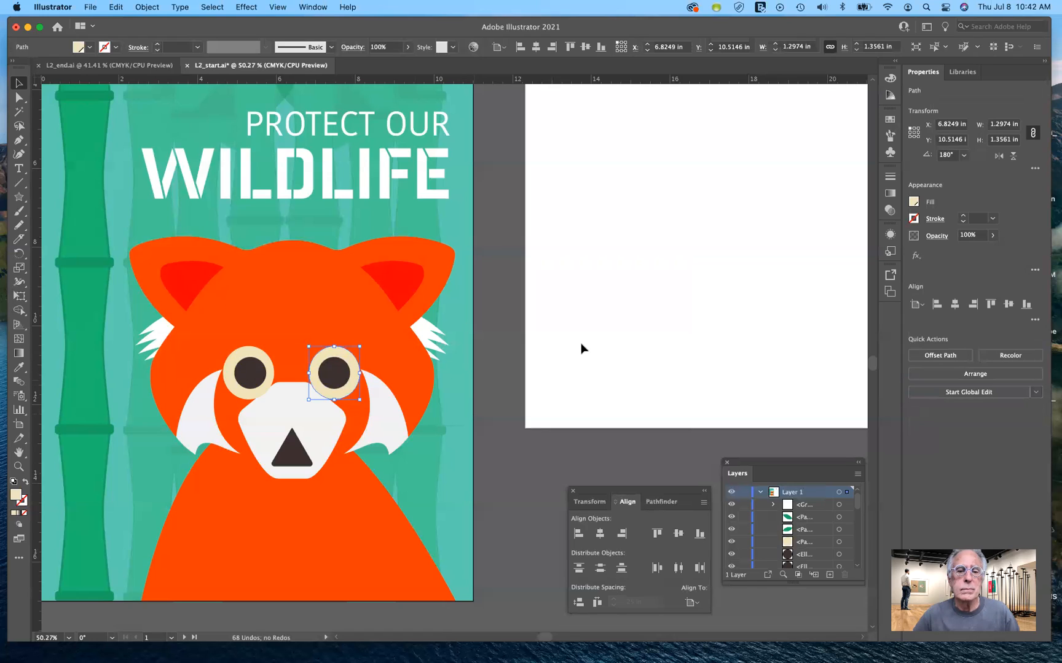
pyautogui.click(507, 349)
pyautogui.click(346, 364)
pyautogui.keyDown('shift'); pyautogui.click(339, 353); pyautogui.keyUp('shift')
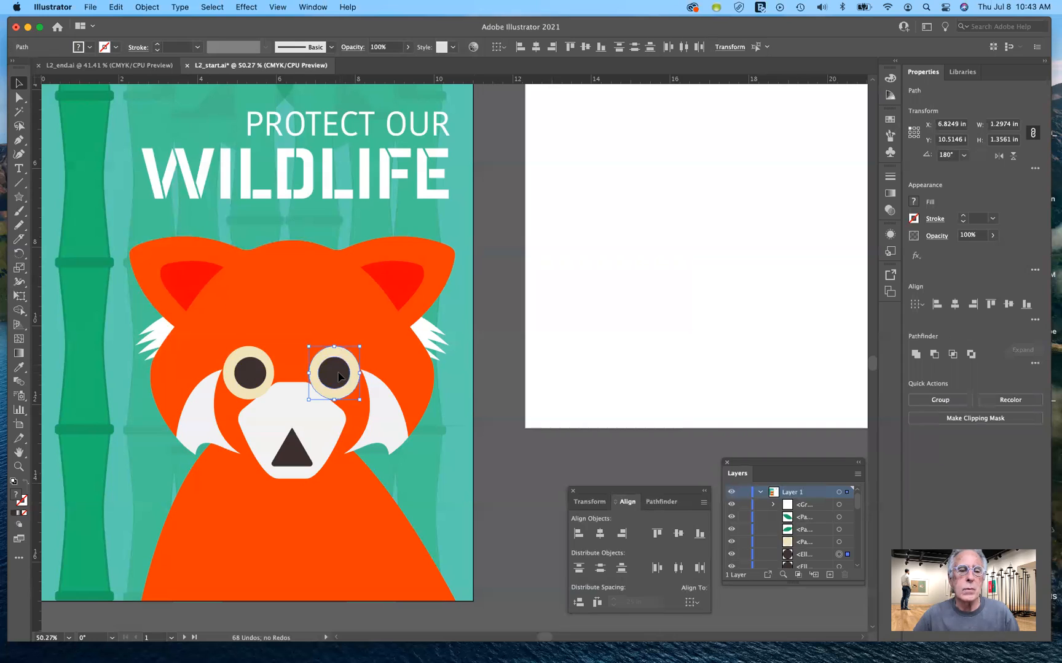
pyautogui.keyDown('shift'); pyautogui.click(338, 376); pyautogui.keyUp('shift')
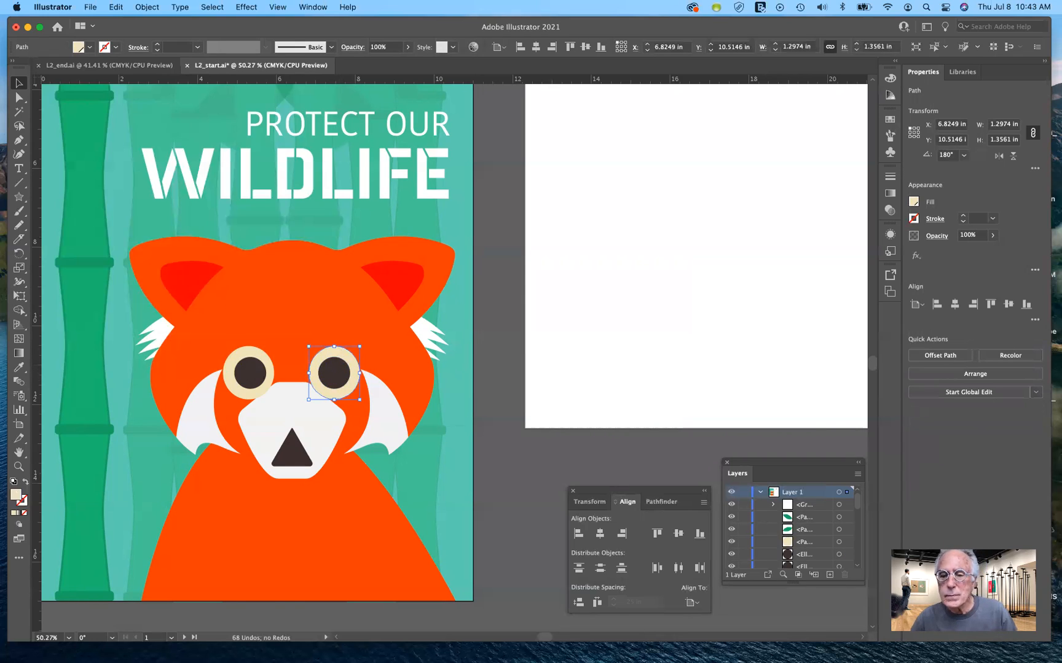
# - Enlarge the layer list, select both dark ellipses and both beige eye circles in it, and duplicate them onto the blank second artboard
pyautogui.moveTo(807, 467); pyautogui.dragTo(712, 288)
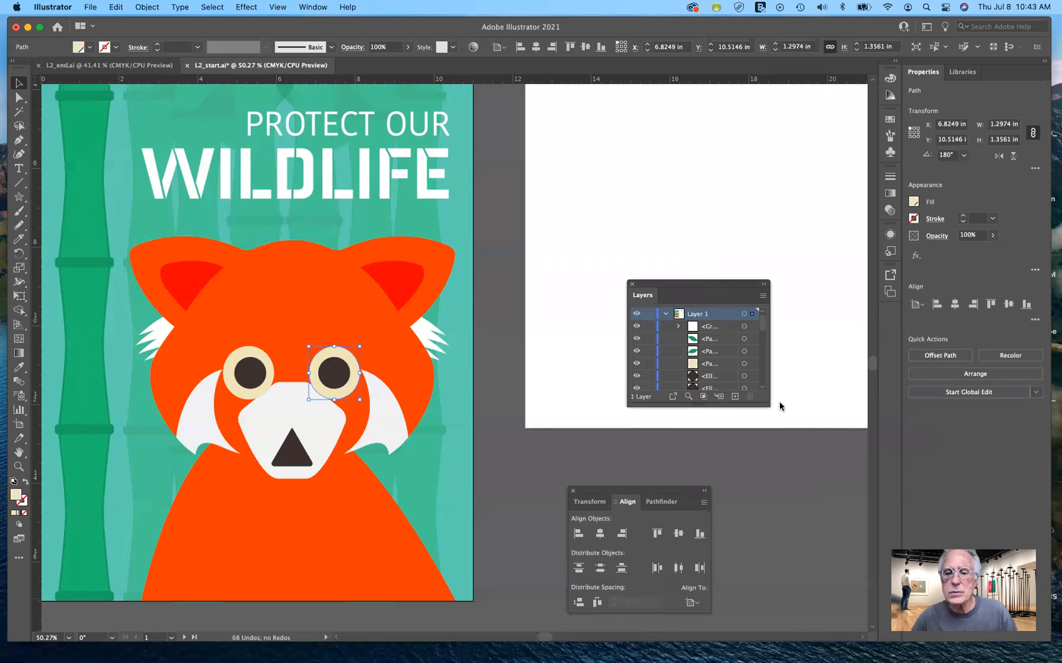
pyautogui.moveTo(768, 404); pyautogui.dragTo(793, 493)
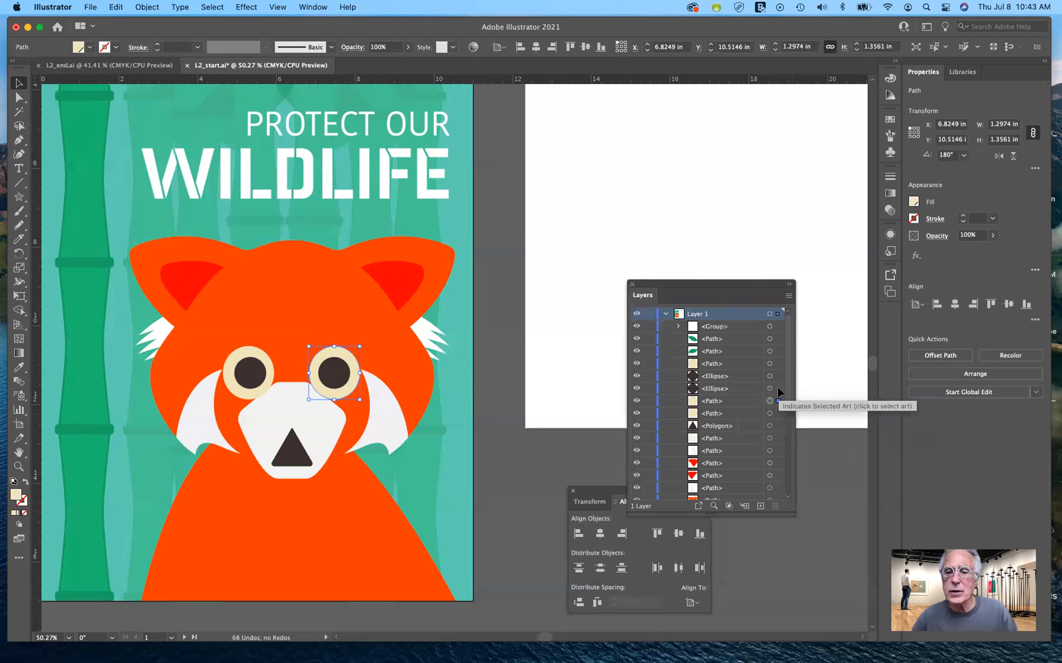
pyautogui.keyDown('shift'); pyautogui.click(777, 388); pyautogui.keyUp('shift')
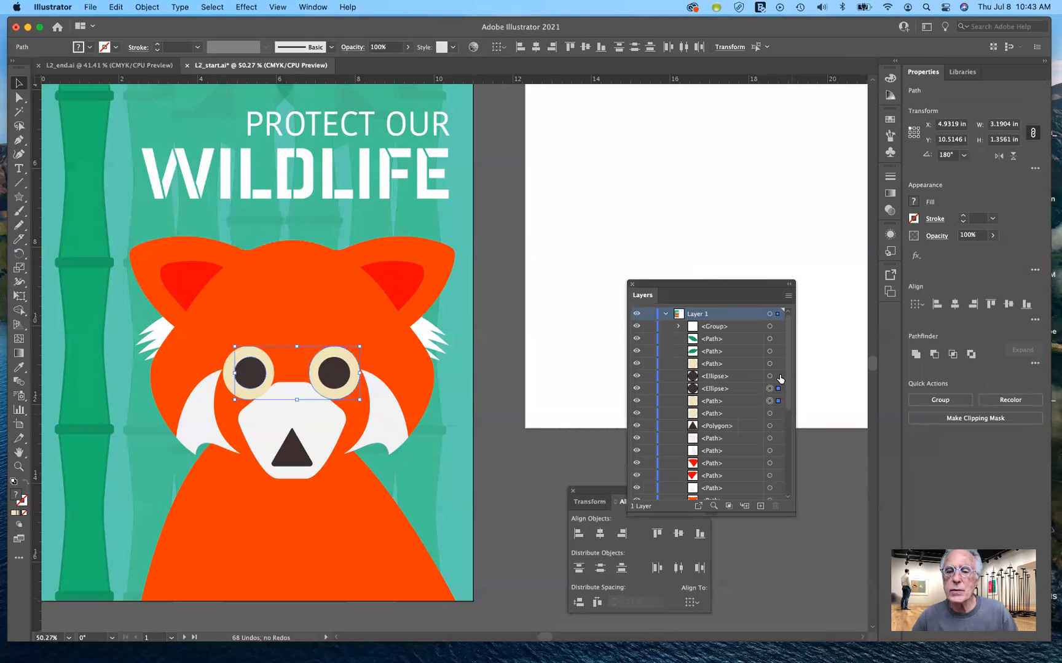
pyautogui.keyDown('shift'); pyautogui.click(778, 377); pyautogui.keyUp('shift')
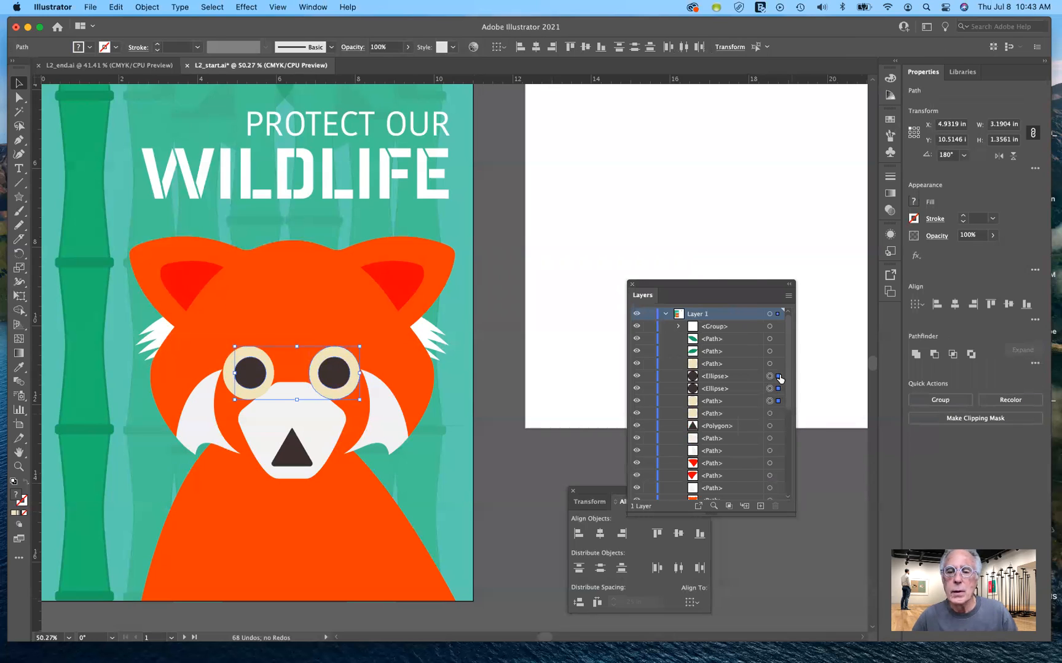
pyautogui.keyDown('shift'); pyautogui.click(777, 364); pyautogui.keyUp('shift')
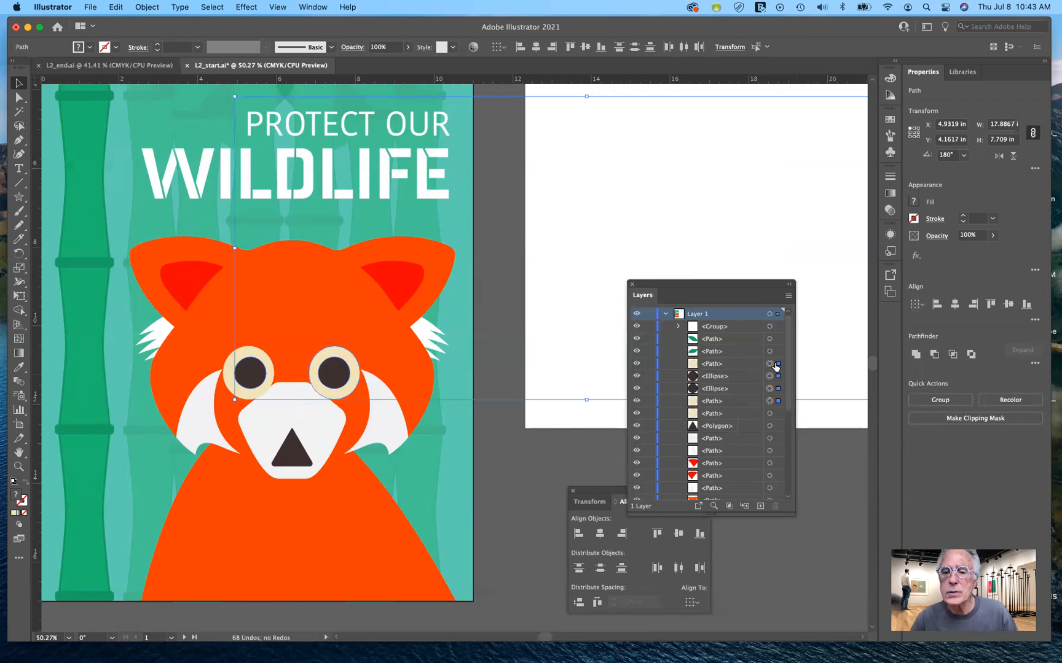
pyautogui.press('super+z')
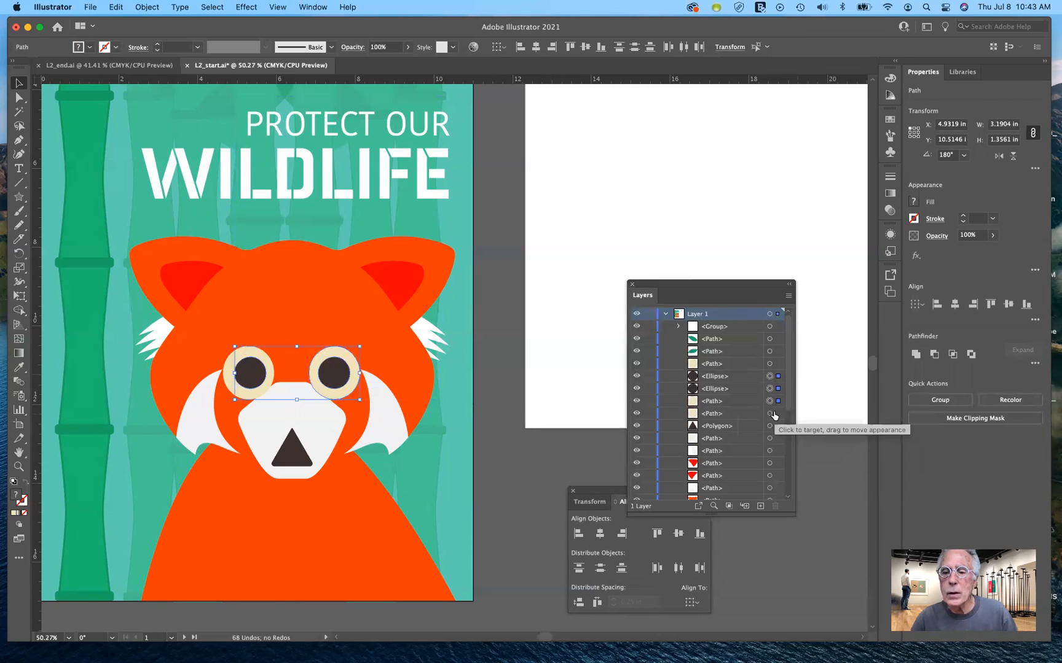
pyautogui.keyDown('shift'); pyautogui.click(778, 415); pyautogui.keyUp('shift')
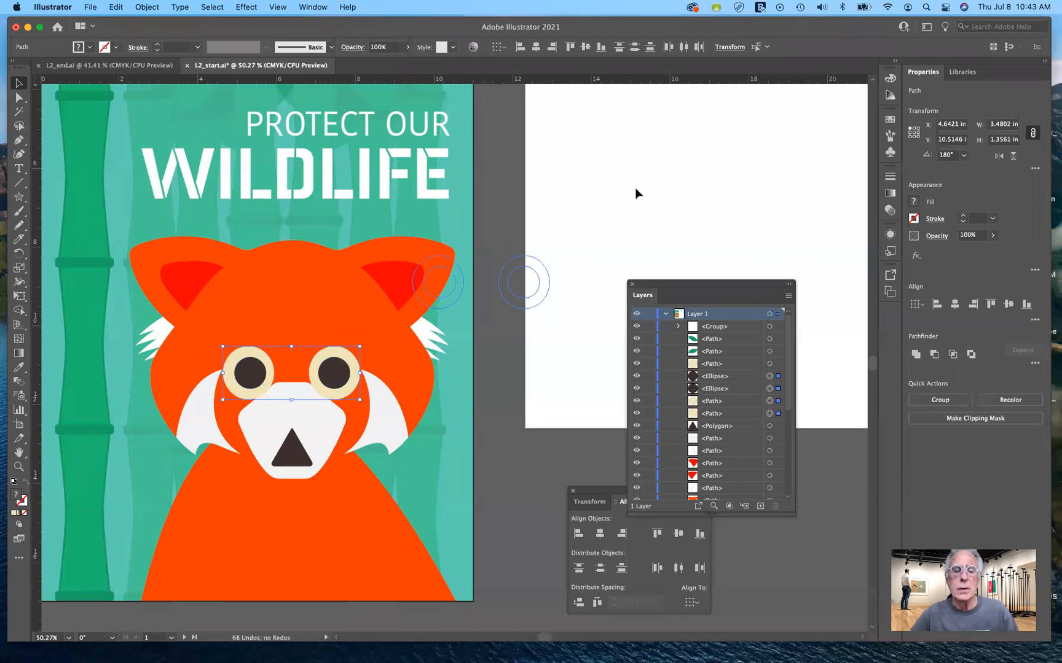
pyautogui.moveTo(647, 200); pyautogui.dragTo(741, 174)
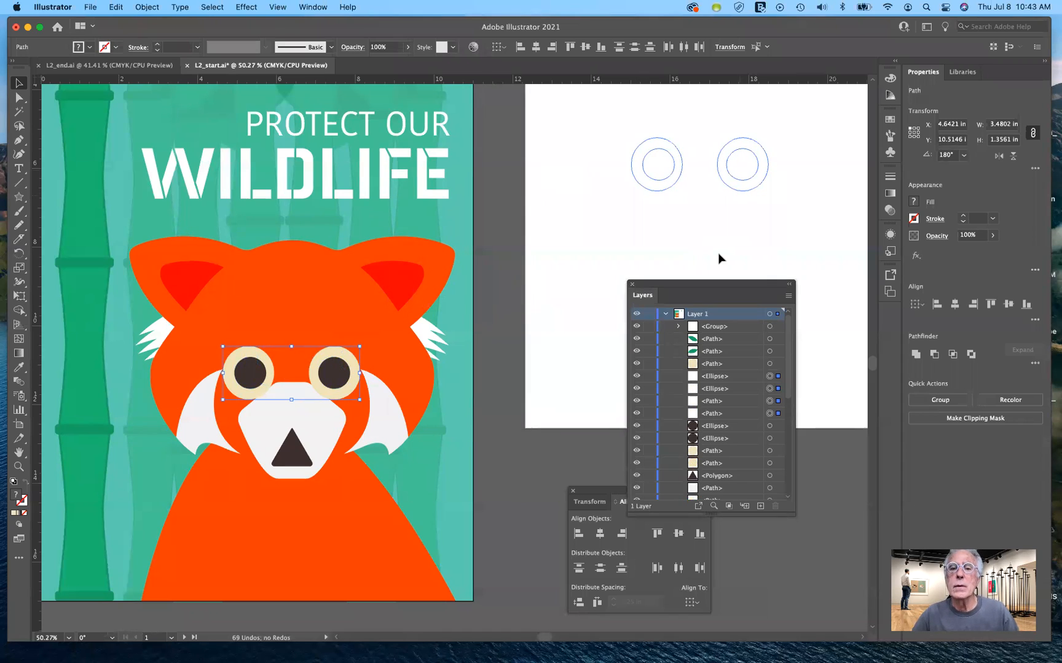
pyautogui.click(725, 219)
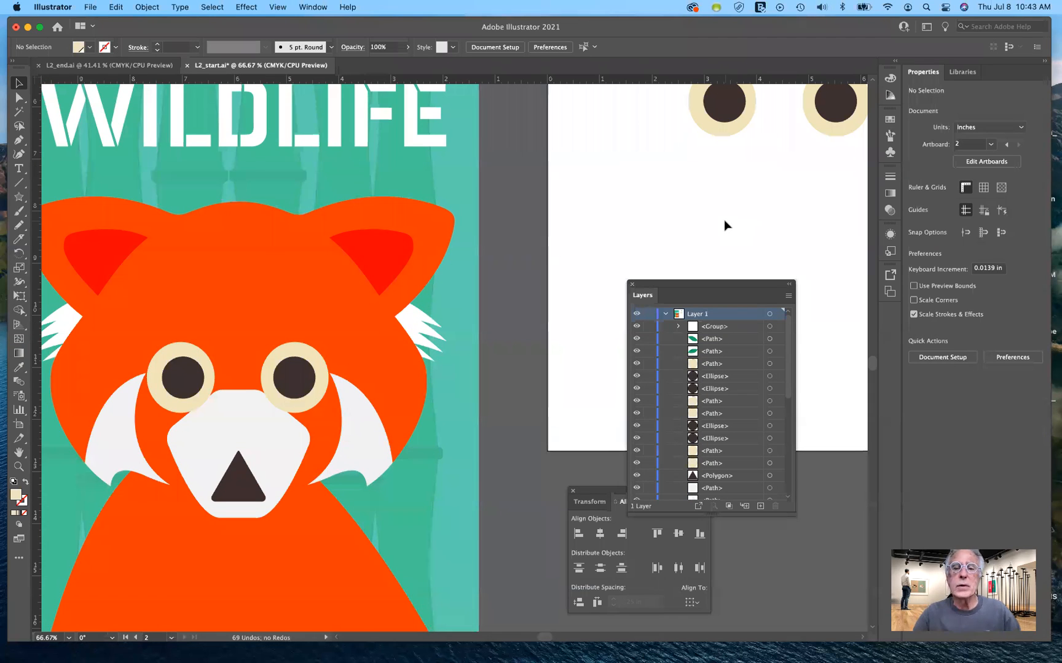
# - Move both dark pupils of the copied eyes down below their beige circles on the second artboard
pyautogui.hscroll(3, 725, 219)
pyautogui.scroll(1, 725, 219)
pyautogui.hscroll(10, 725, 226)
pyautogui.scroll(5, 724, 226)
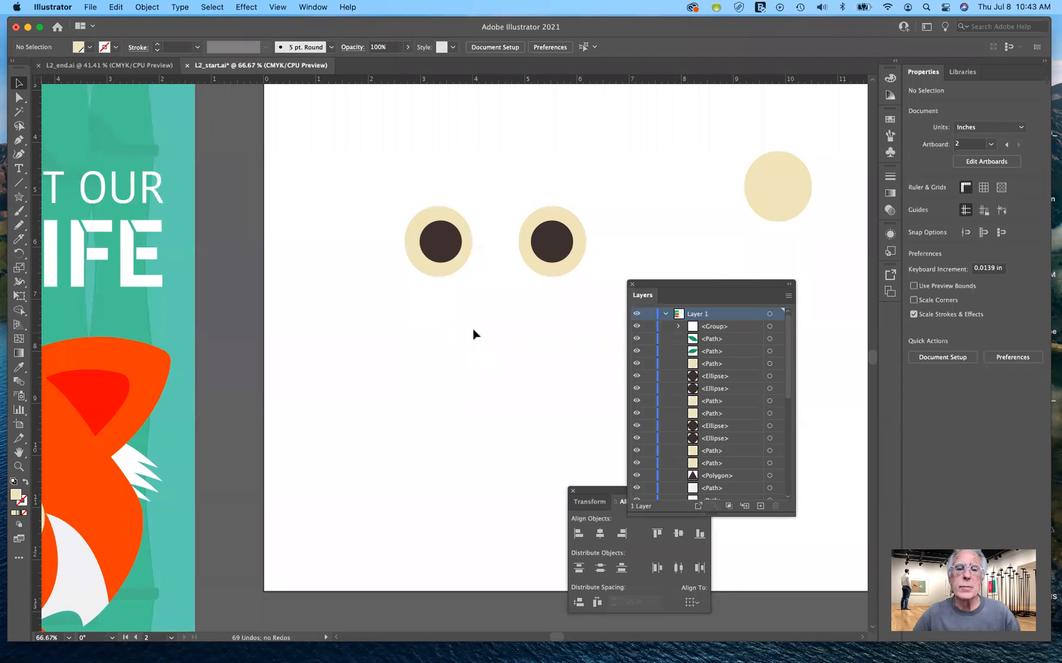
pyautogui.click(442, 256)
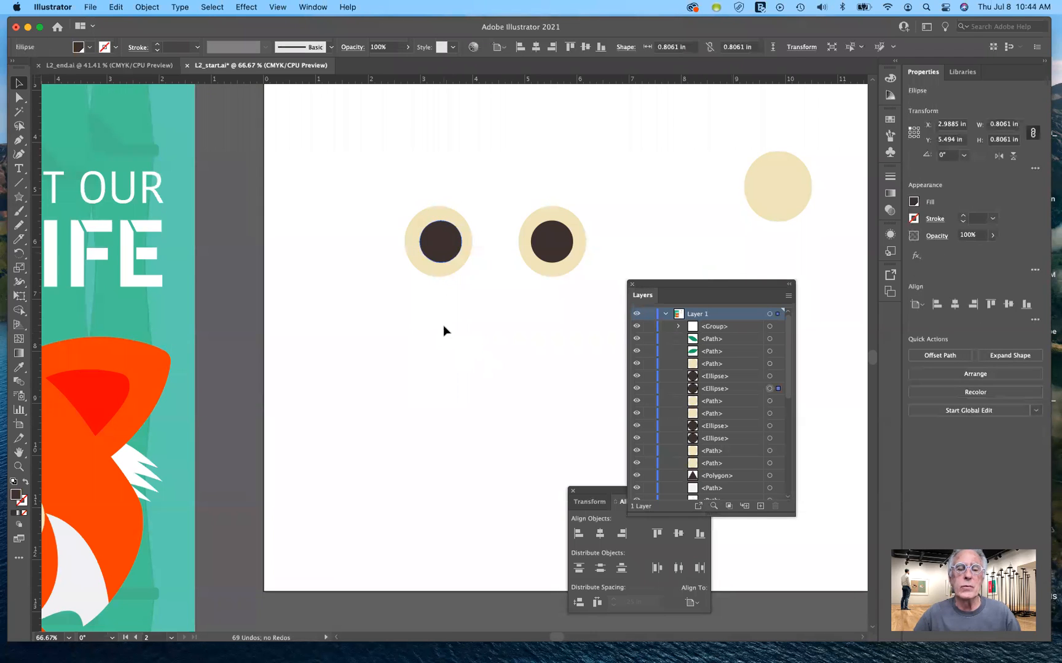
pyautogui.click(440, 316)
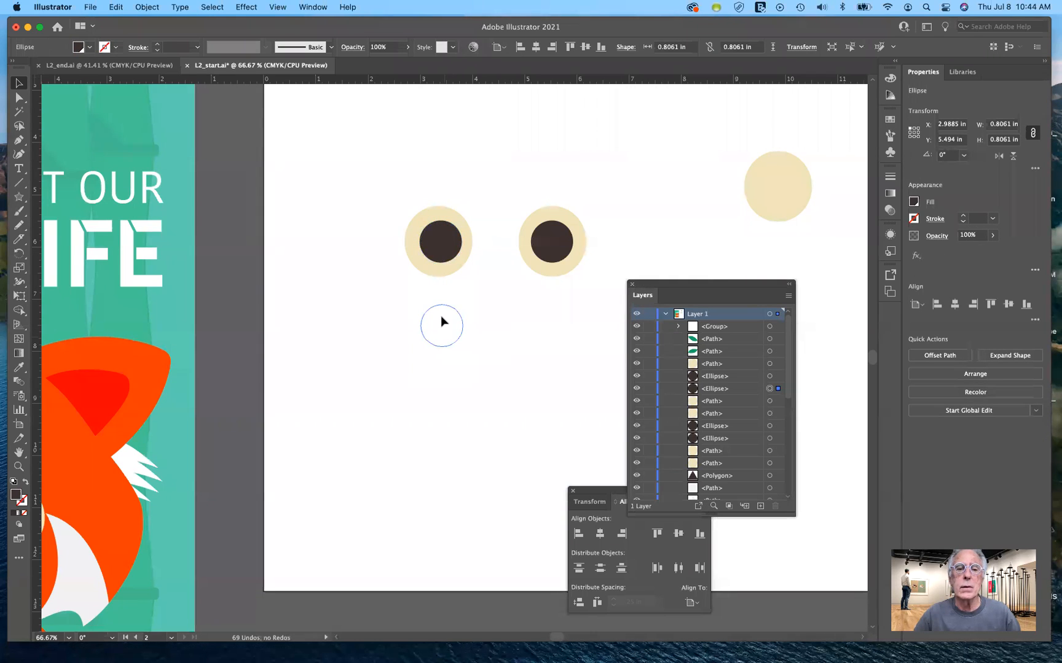
pyautogui.click(554, 255)
pyautogui.moveTo(560, 309); pyautogui.dragTo(553, 323)
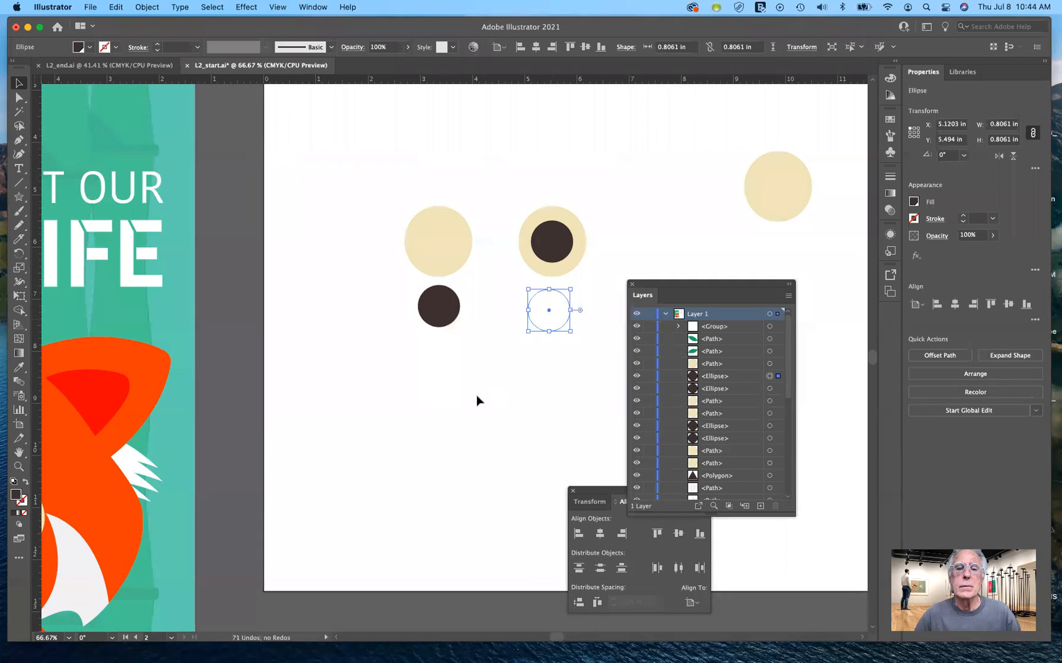
# - Switch to Draw Inside mode for the left-hand beige circle of the copied eyes
pyautogui.click(455, 253)
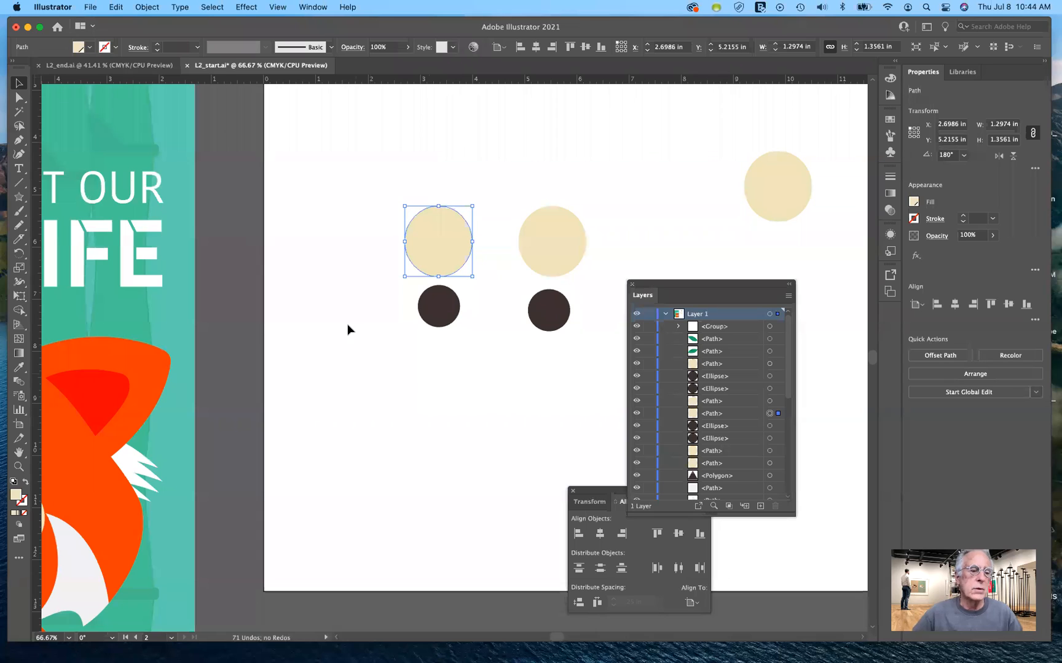
pyautogui.click(21, 527)
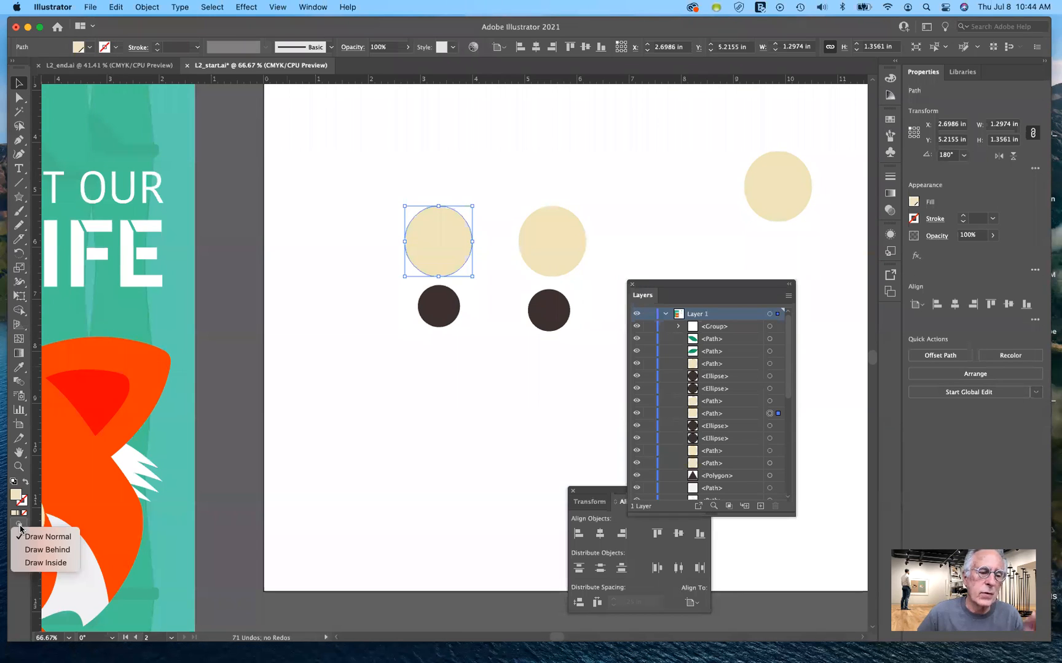
pyautogui.click(28, 562)
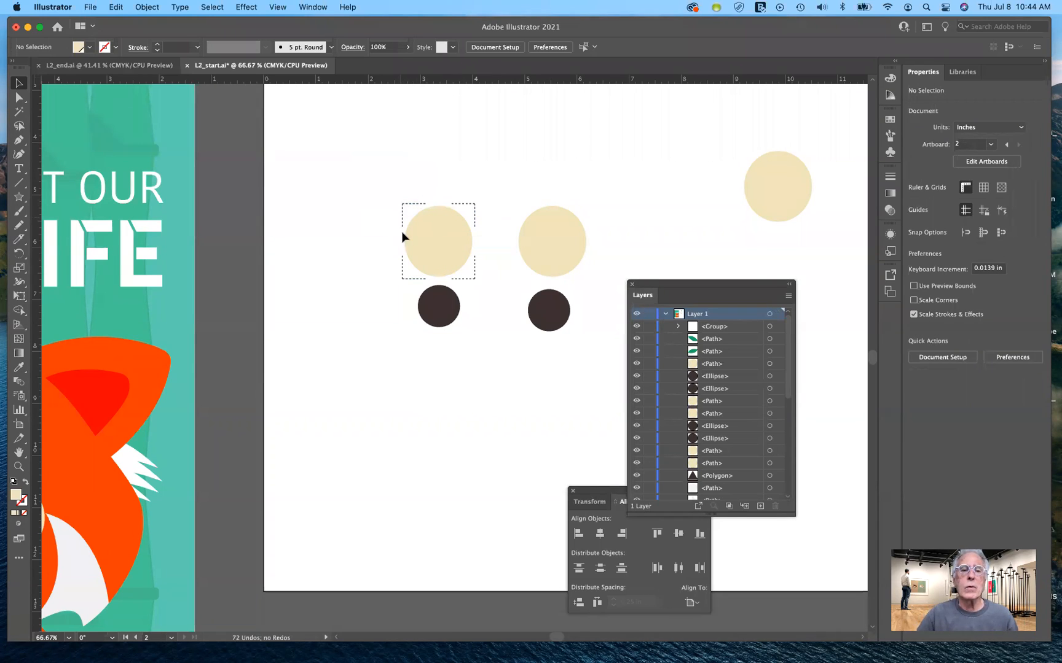
# - Copy the left-hand dark ellipse, paste it inside the beige circle, and shift it so the circle's lower-right edge clips it
pyautogui.click(443, 317)
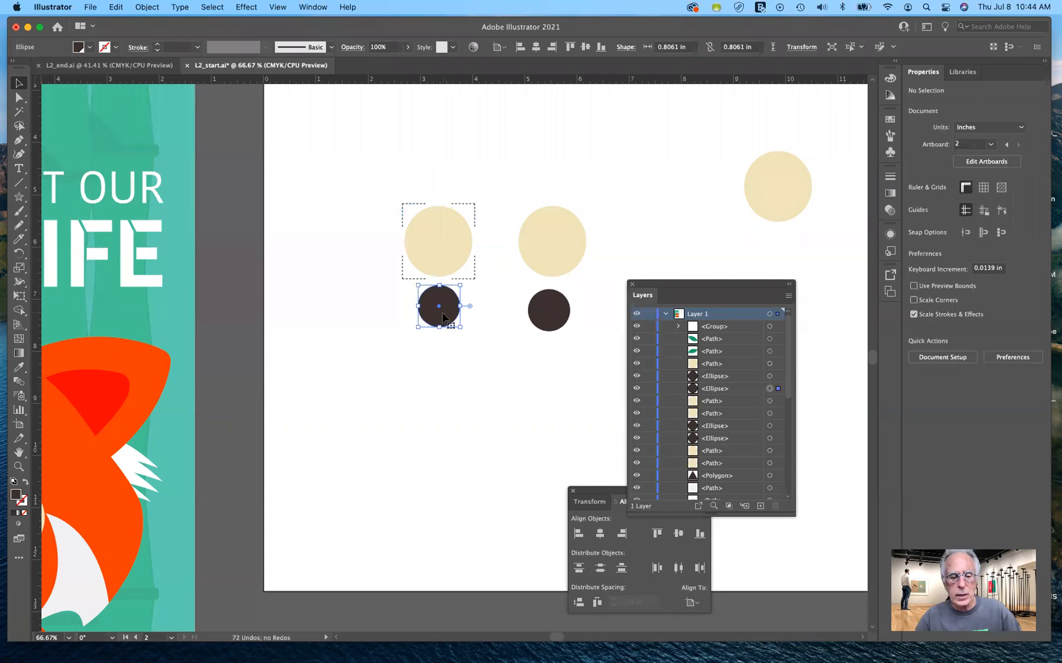
pyautogui.click(448, 234)
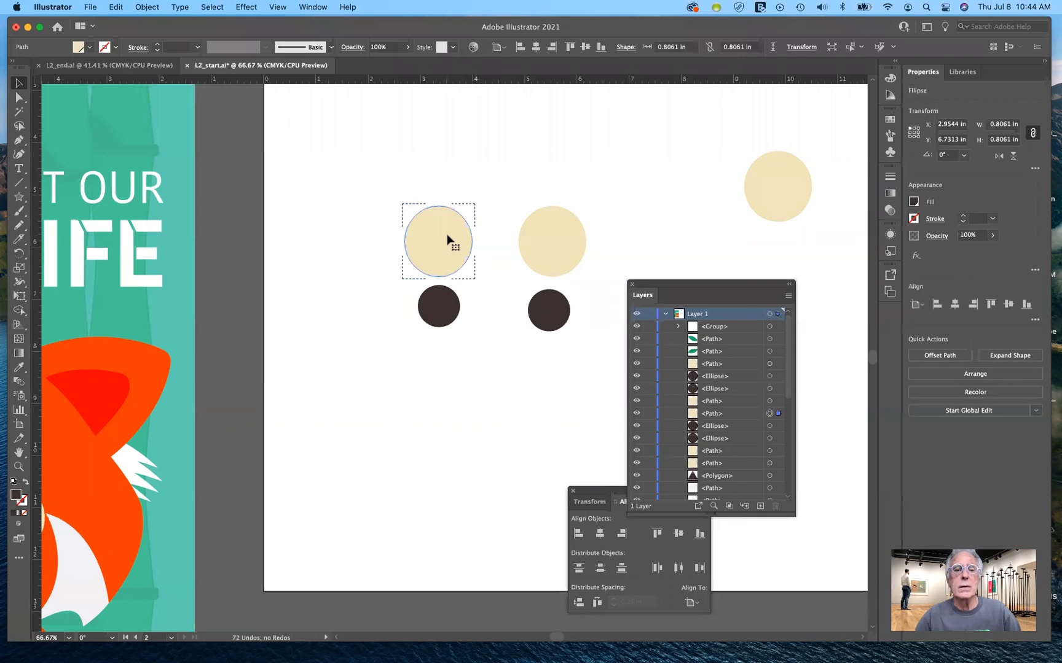
pyautogui.click(116, 7)
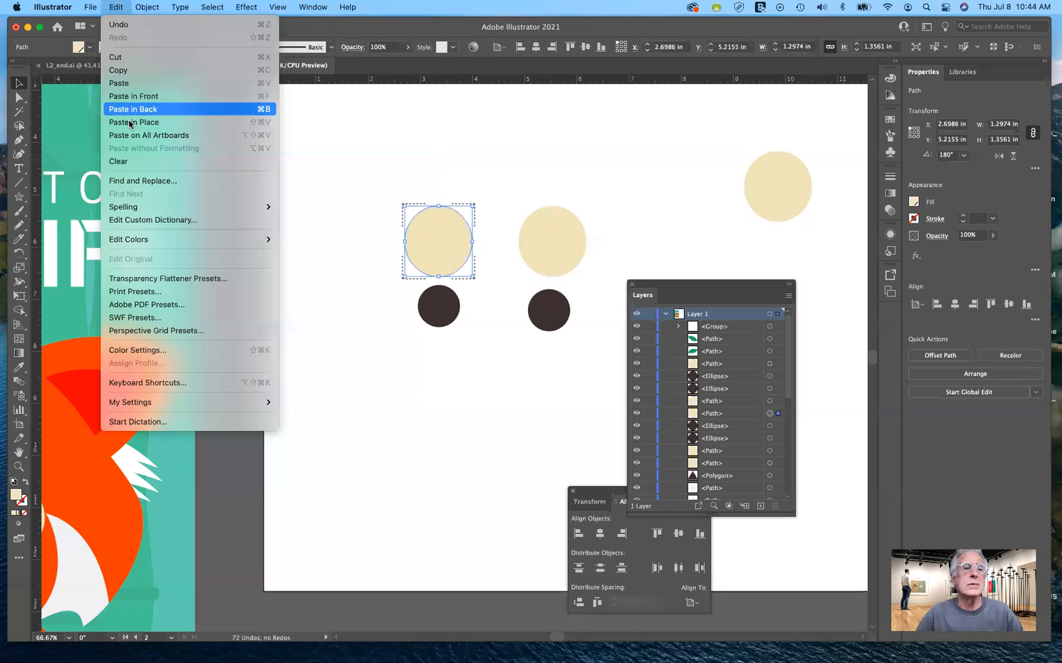
pyautogui.click(135, 83)
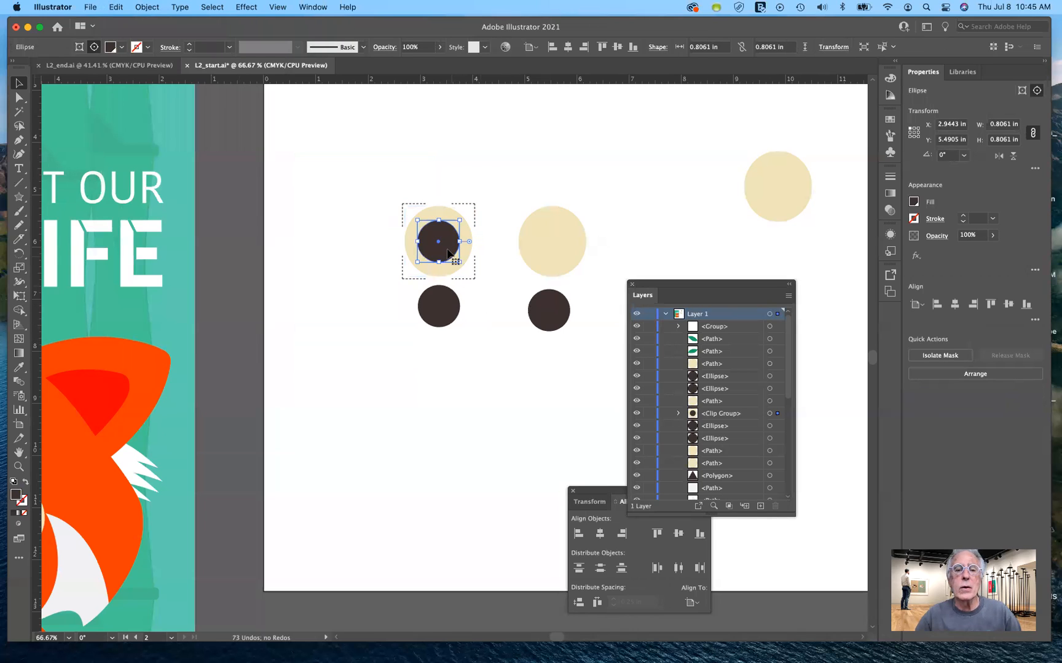
pyautogui.moveTo(451, 254)
pyautogui.mouseDown()
pyautogui.moveTo(475, 248)
pyautogui.moveTo(467, 248)
pyautogui.mouseUp()
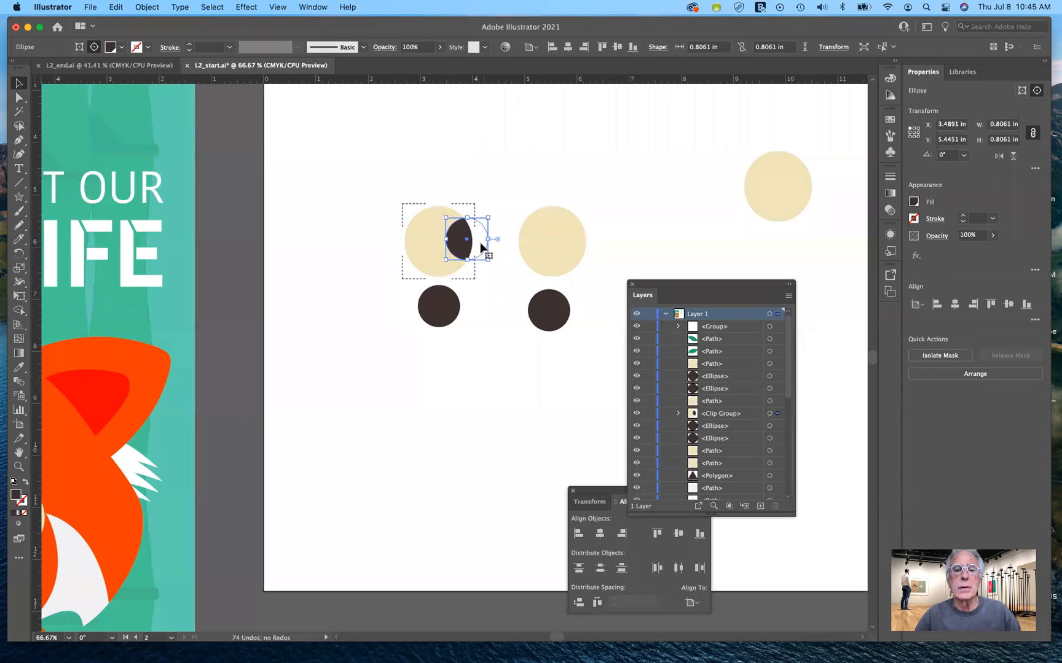
pyautogui.moveTo(480, 254); pyautogui.dragTo(467, 274)
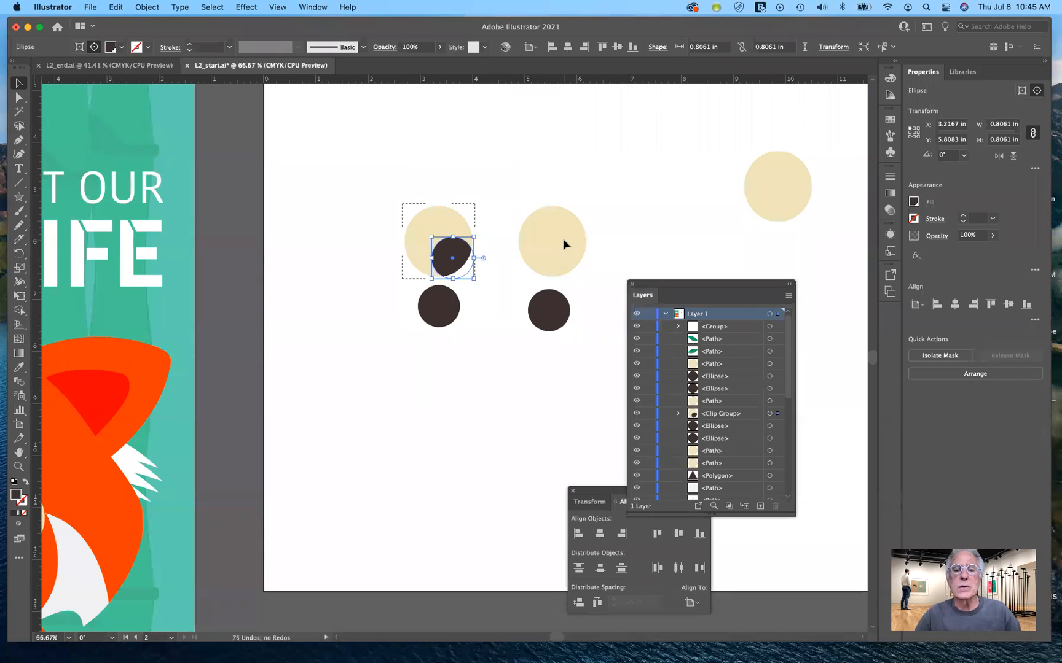
# - Select the right-hand beige circle of the copied eyes and return the drawing mode to Draw Normal
pyautogui.click(546, 263)
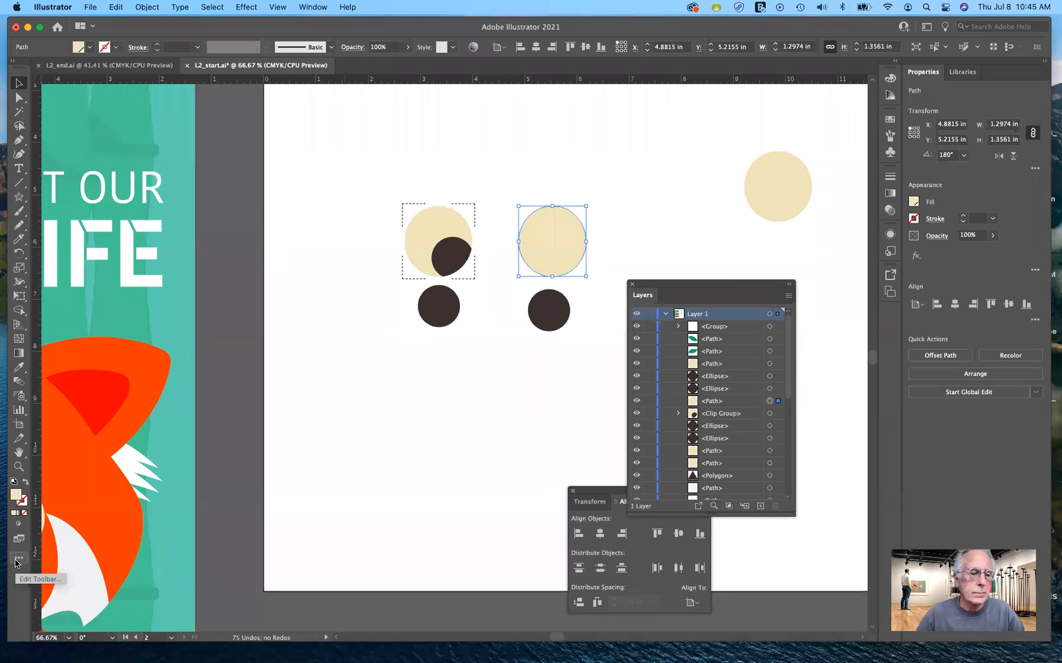
pyautogui.click(21, 524)
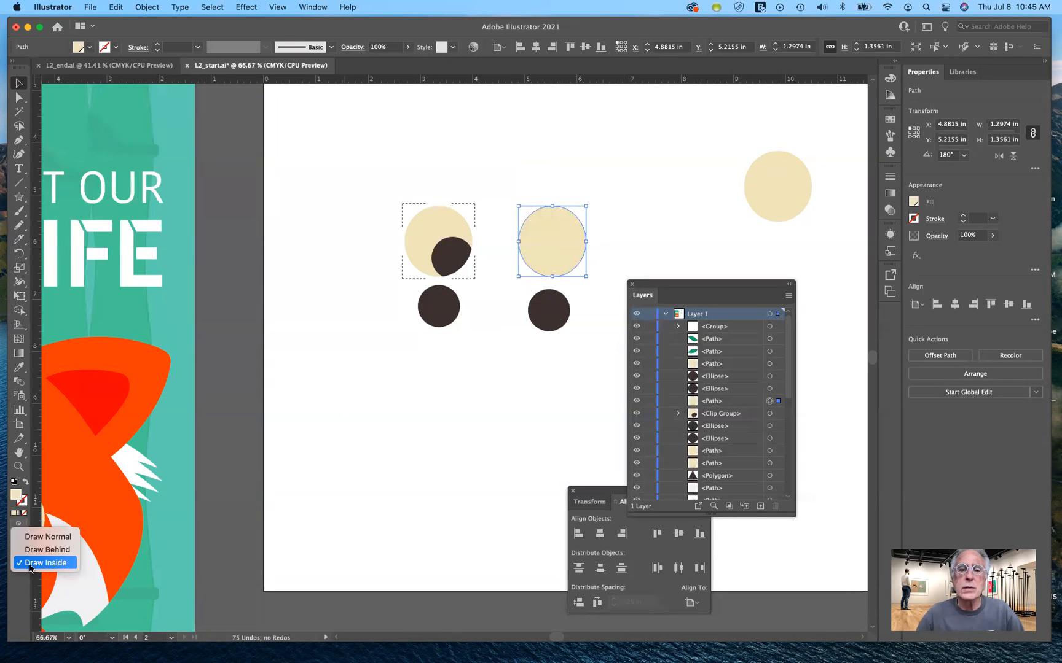
pyautogui.click(318, 486)
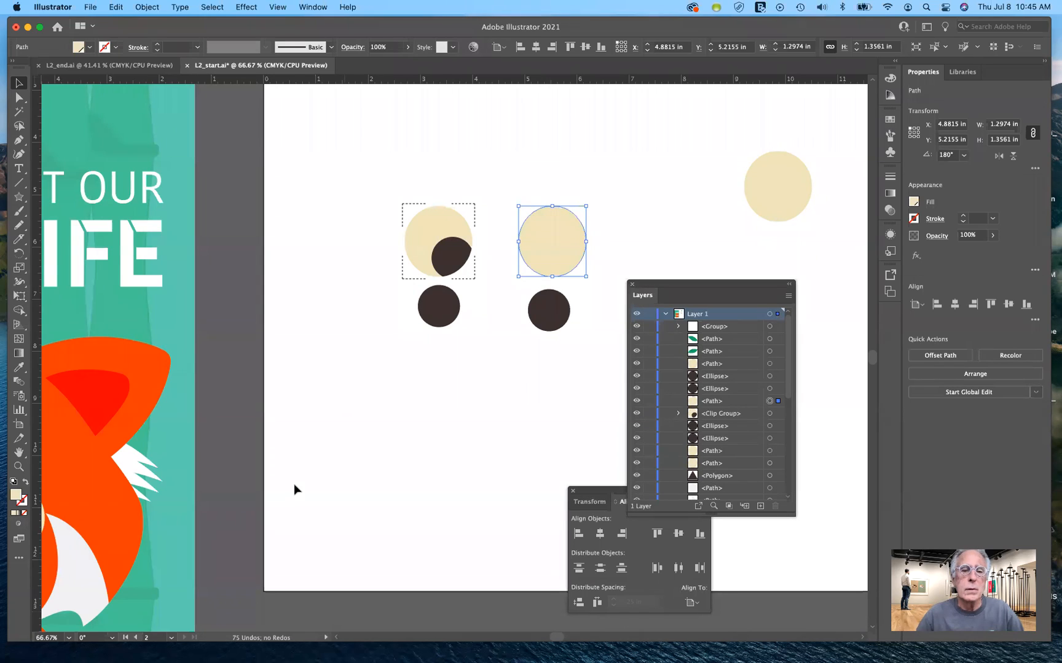
pyautogui.click(20, 525)
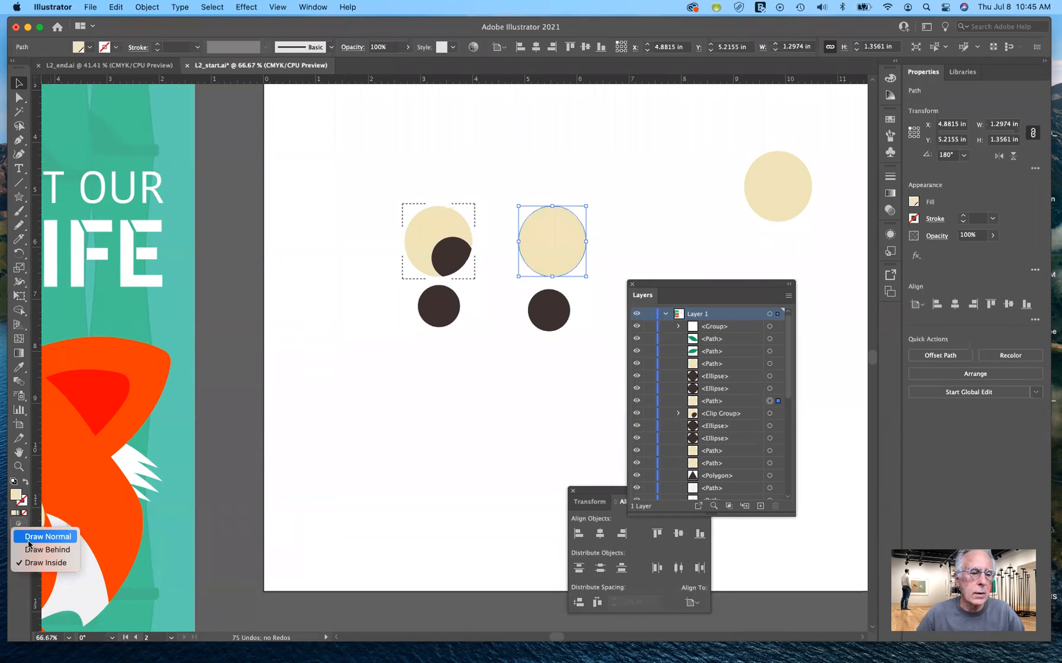
pyautogui.click(29, 538)
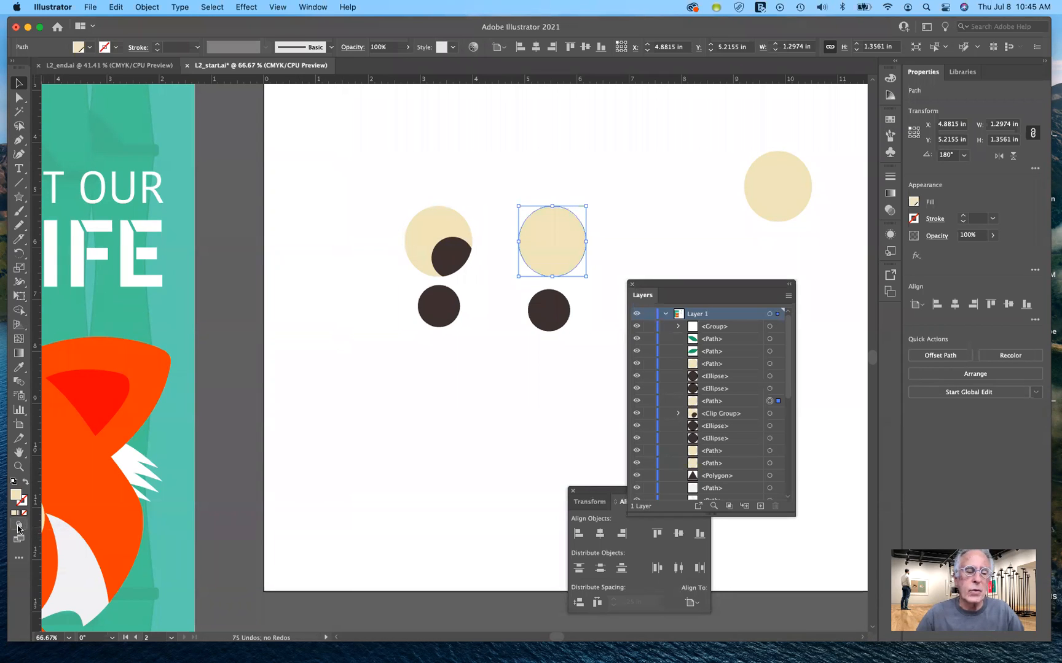
# - In Draw Inside mode, cut the right-hand dark ellipse and paste it inside the right-hand beige circle on the second artboard
pyautogui.click(19, 527)
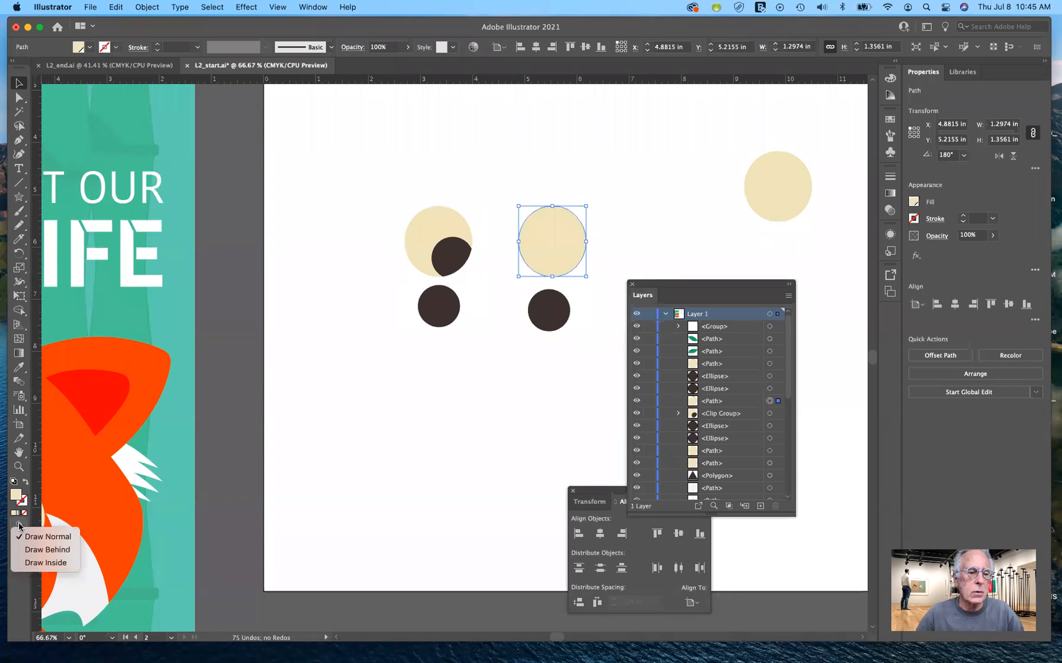
pyautogui.click(29, 563)
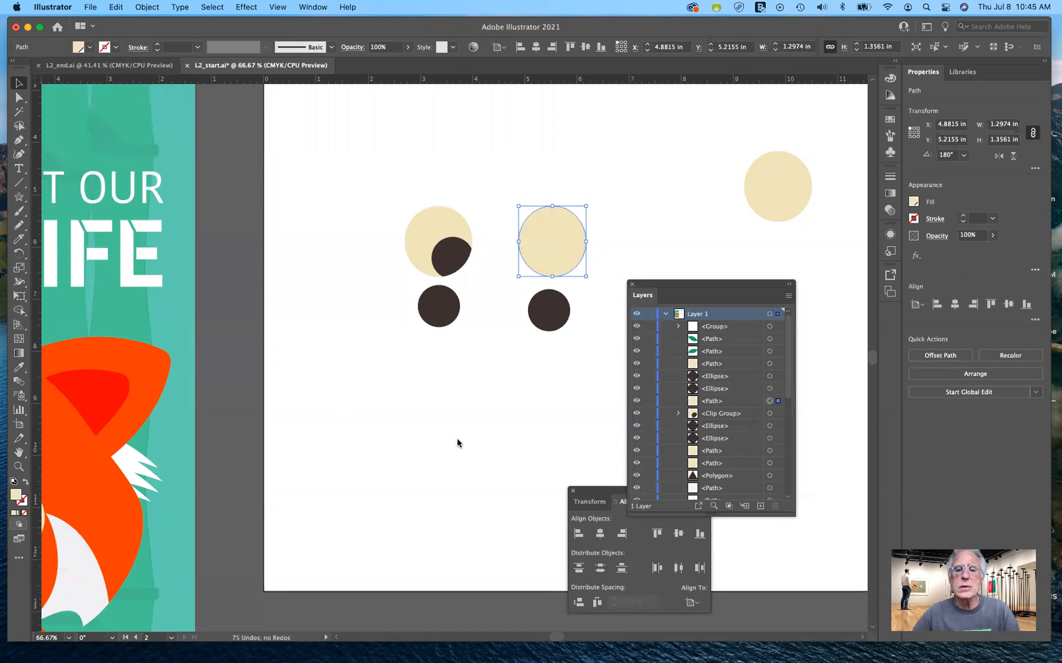
pyautogui.click(540, 319)
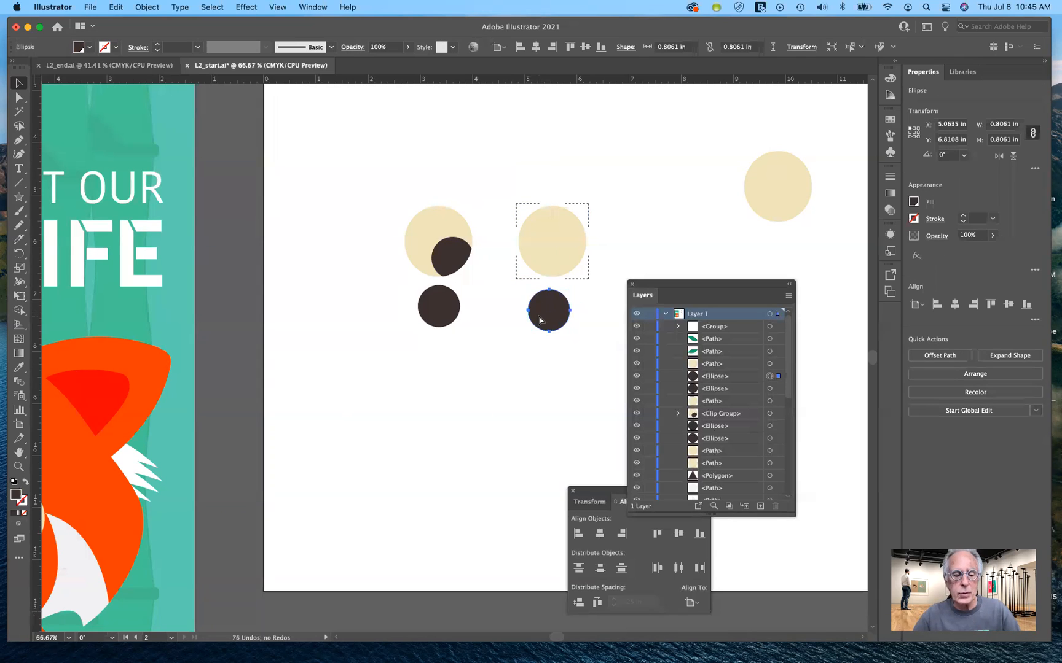
pyautogui.press('super+shift+bracketleft')
pyautogui.press('Delete')
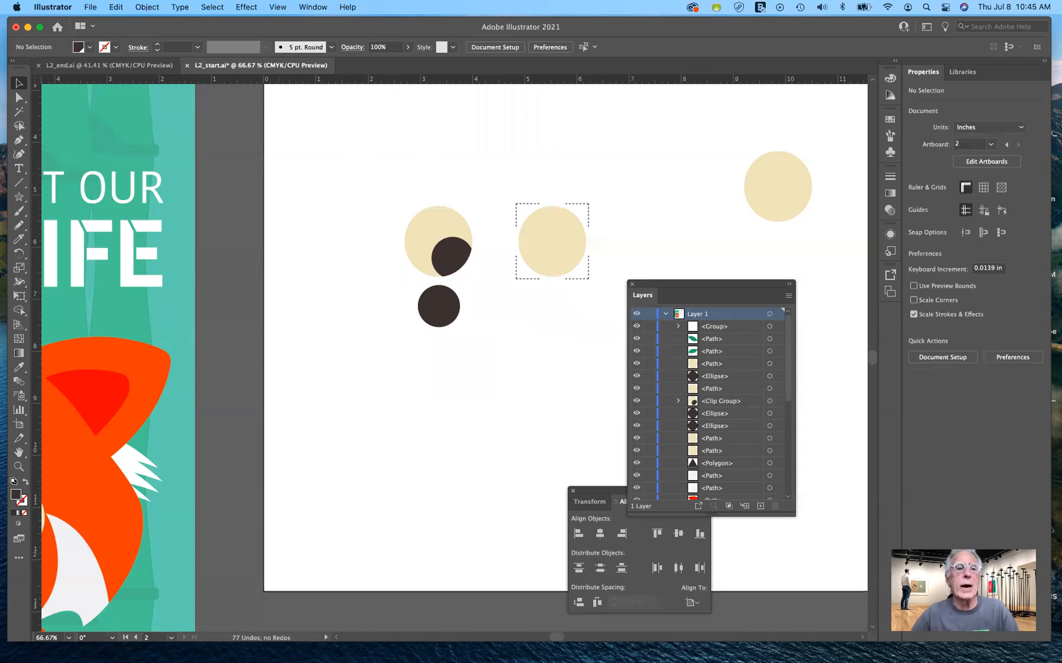
pyautogui.click(118, 9)
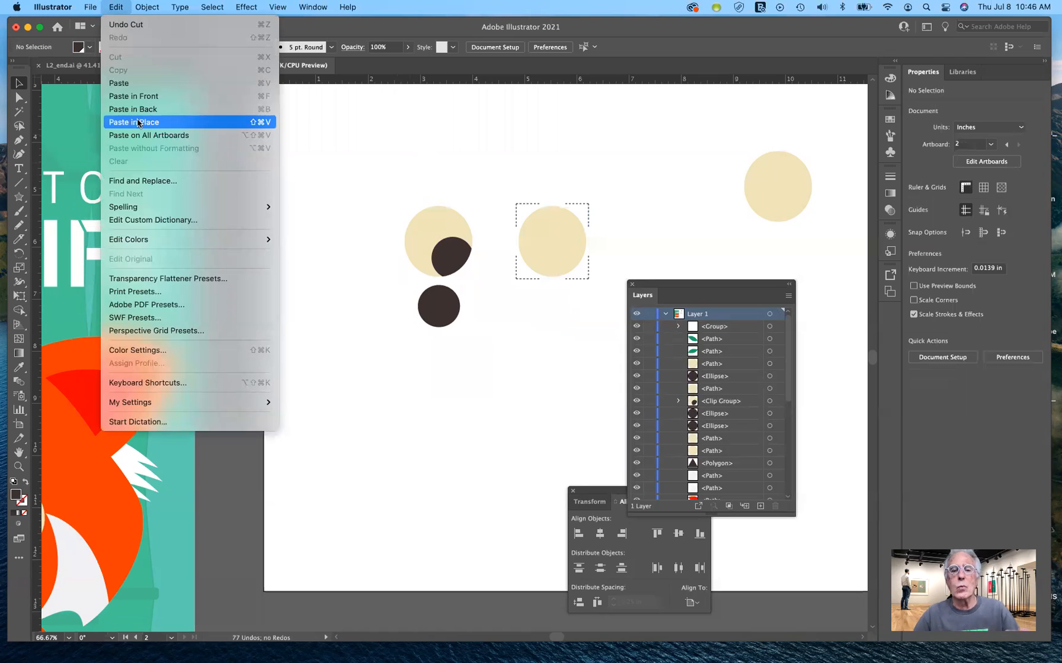
pyautogui.click(146, 83)
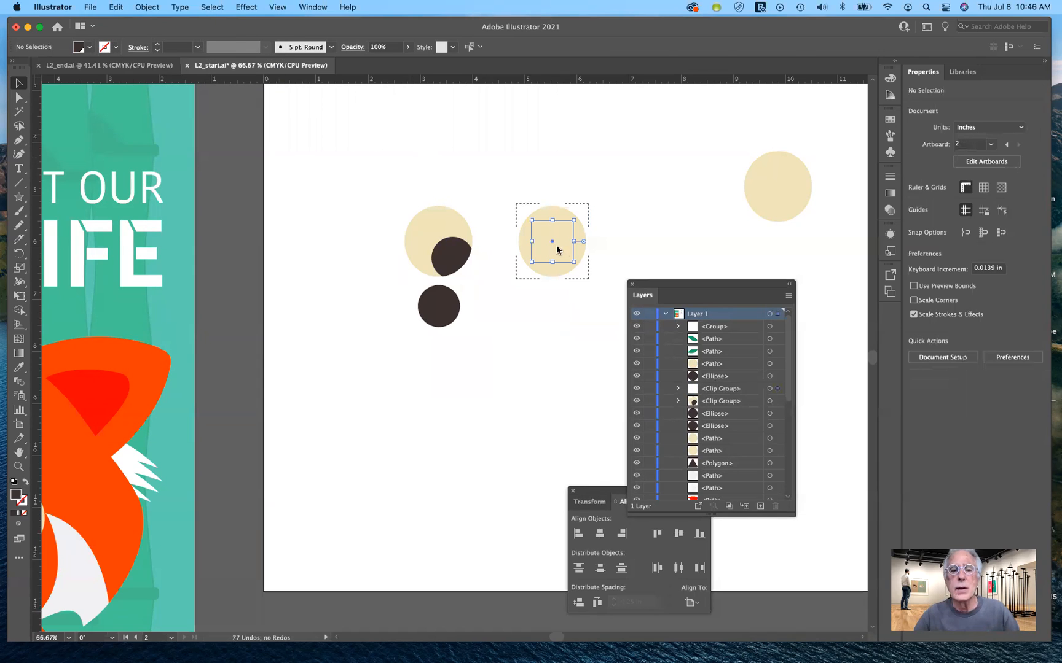
# - Shift the pasted ellipse up so the beige circle's upper edge clips it, and return the drawing mode to Draw Normal
pyautogui.moveTo(565, 229); pyautogui.dragTo(577, 213)
pyautogui.moveTo(578, 210); pyautogui.dragTo(574, 205)
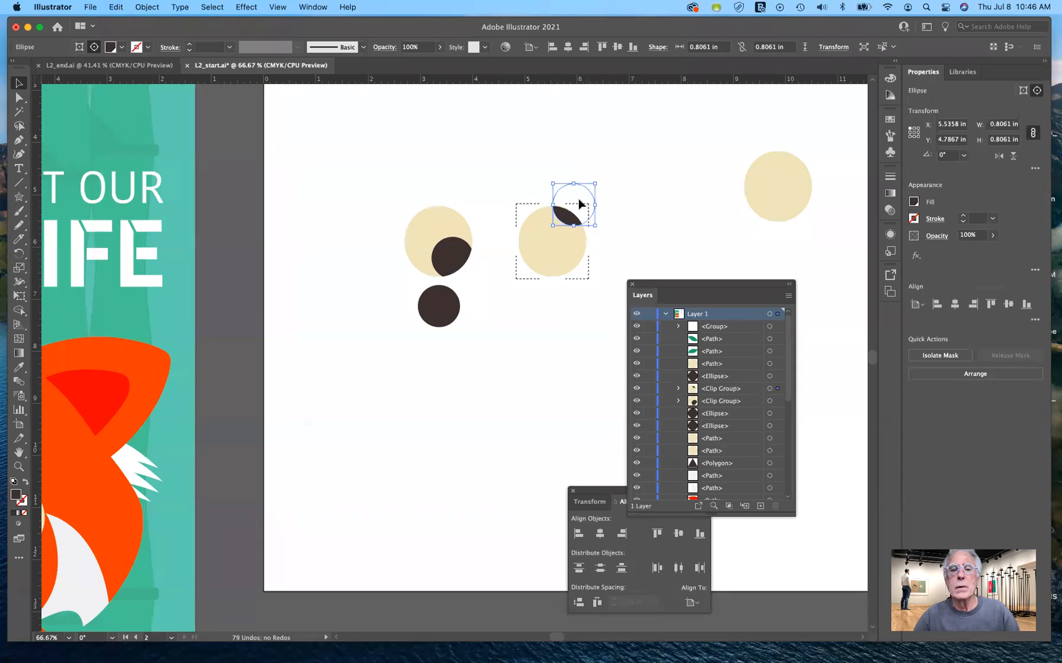
pyautogui.moveTo(579, 200); pyautogui.dragTo(566, 211)
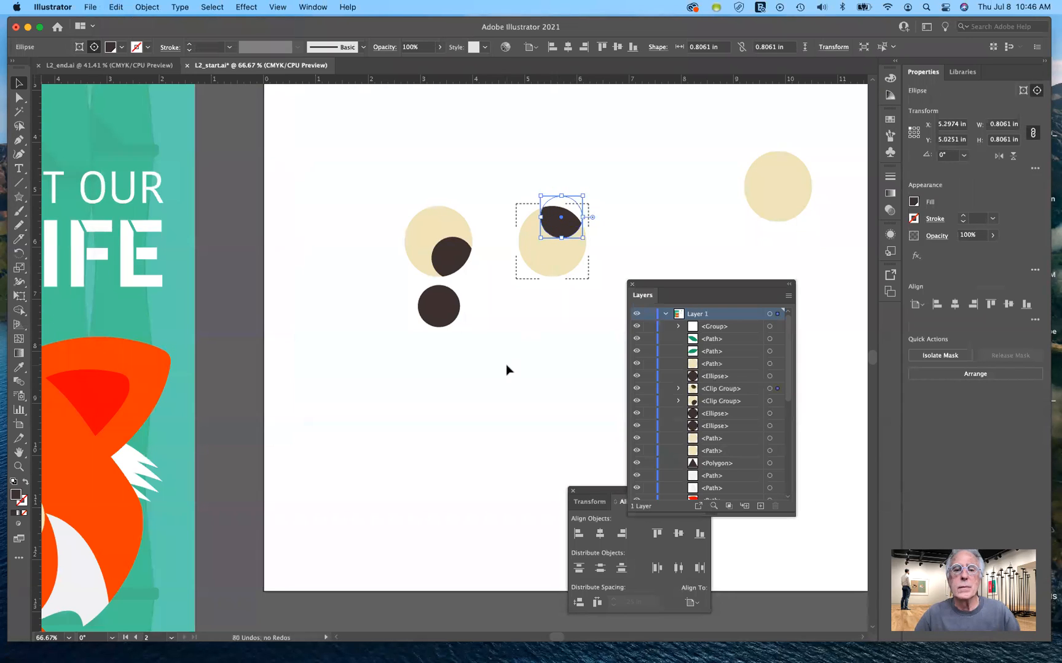
pyautogui.click(433, 352)
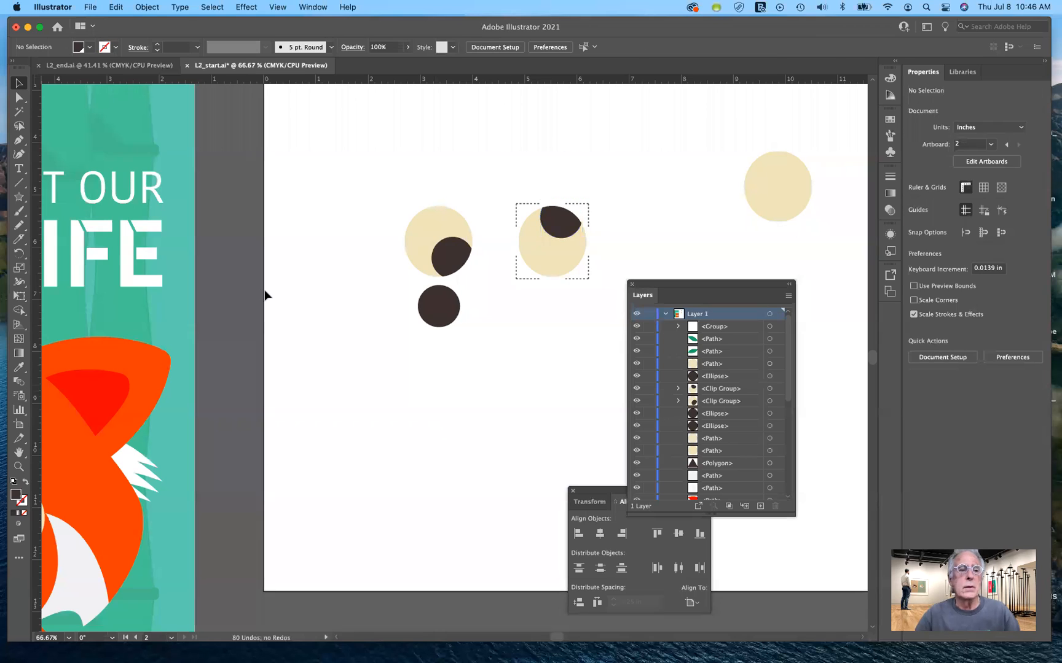
pyautogui.click(20, 526)
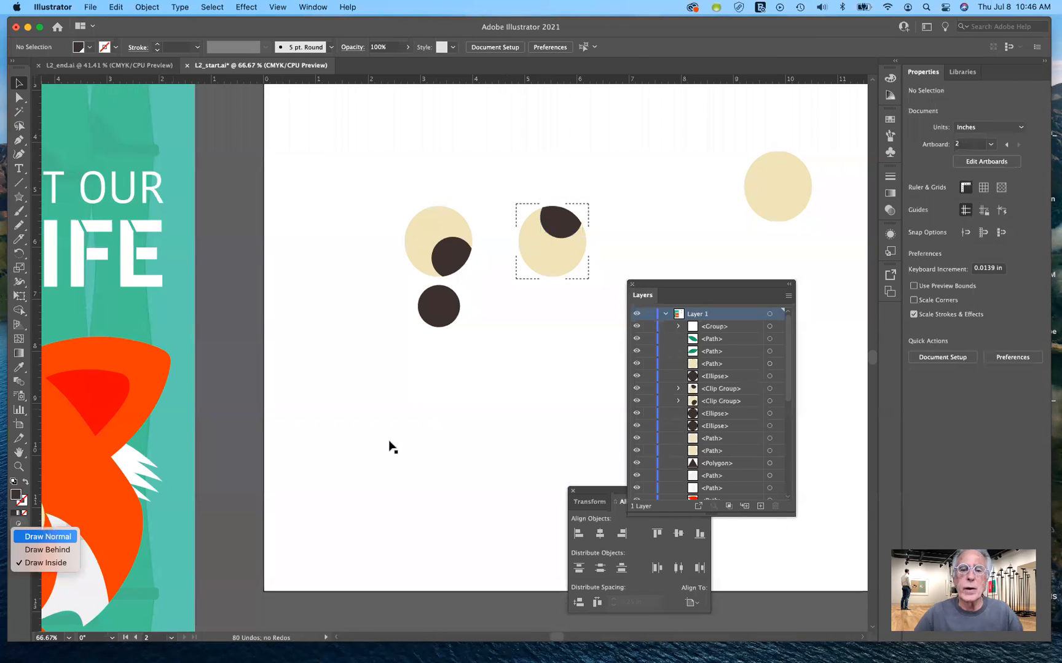
pyautogui.click(48, 537)
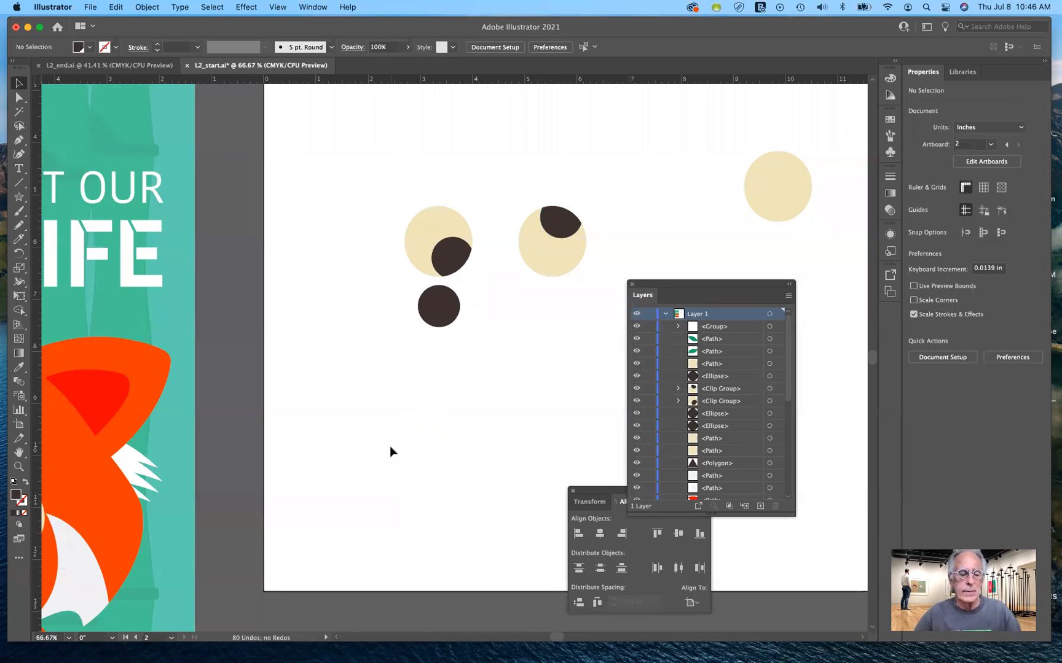
# - Select both pupils and beige circles of the panda's original eyes and move them off the face onto the second artboard
pyautogui.hscroll(-1, 390, 446)
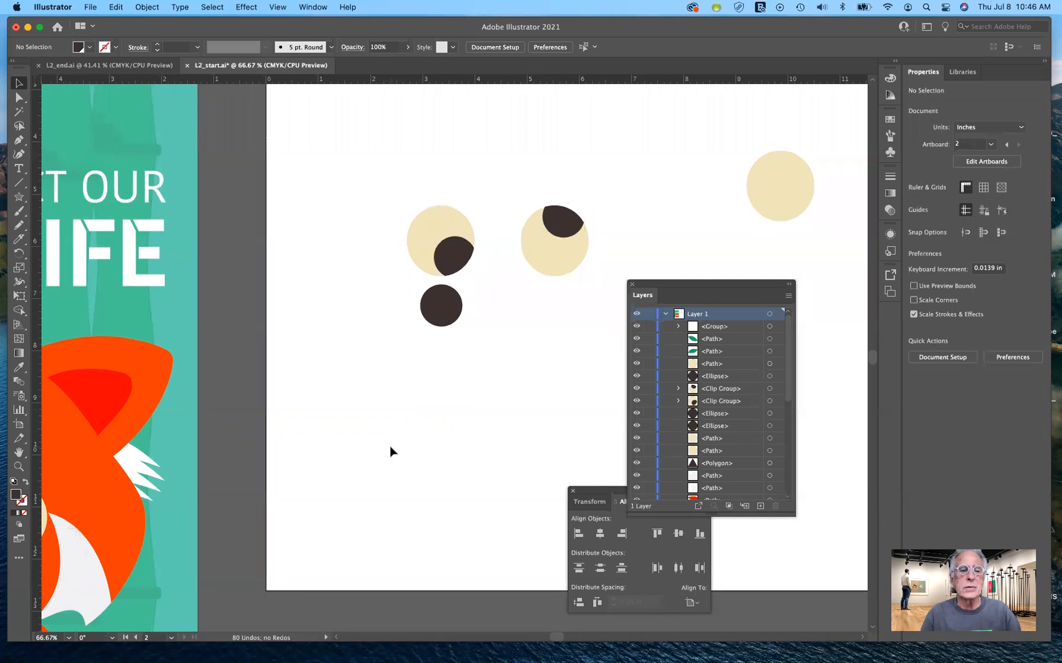
pyautogui.hscroll(-5, 389, 446)
pyautogui.scroll(-2, 390, 446)
pyautogui.scroll(-4, 391, 451)
pyautogui.hscroll(-6, 391, 451)
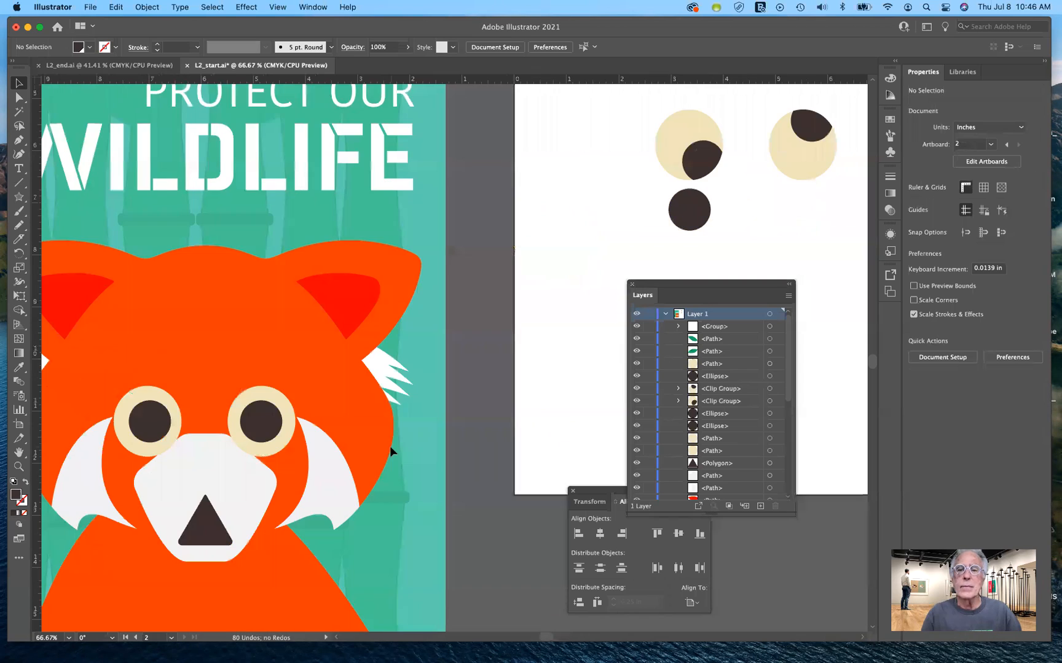
pyautogui.hscroll(2, 391, 451)
pyautogui.scroll(1, 391, 451)
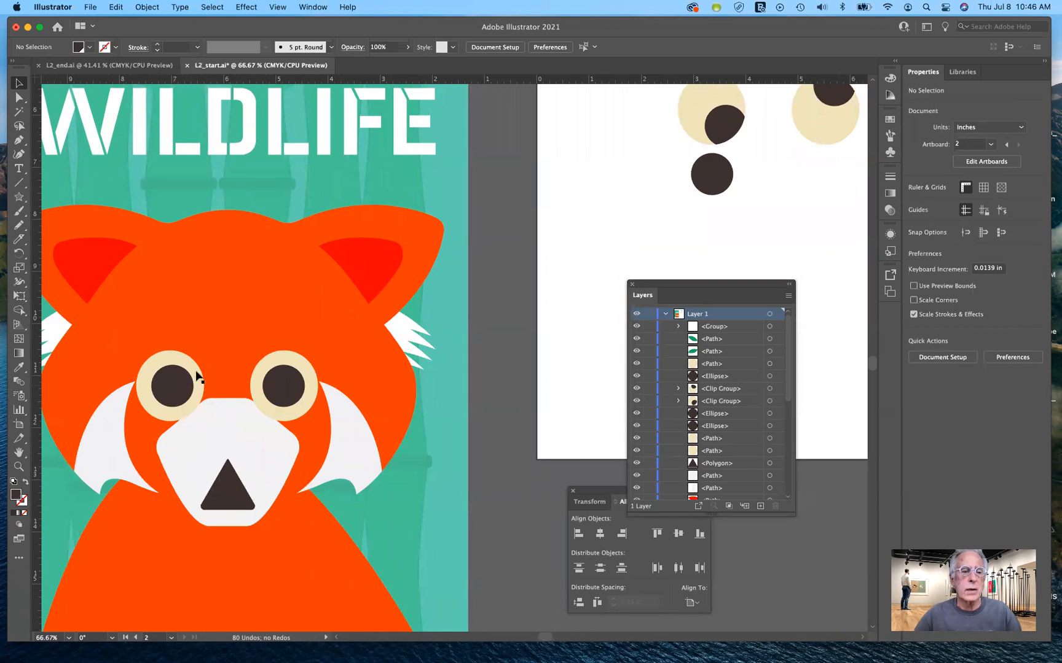
pyautogui.click(174, 369)
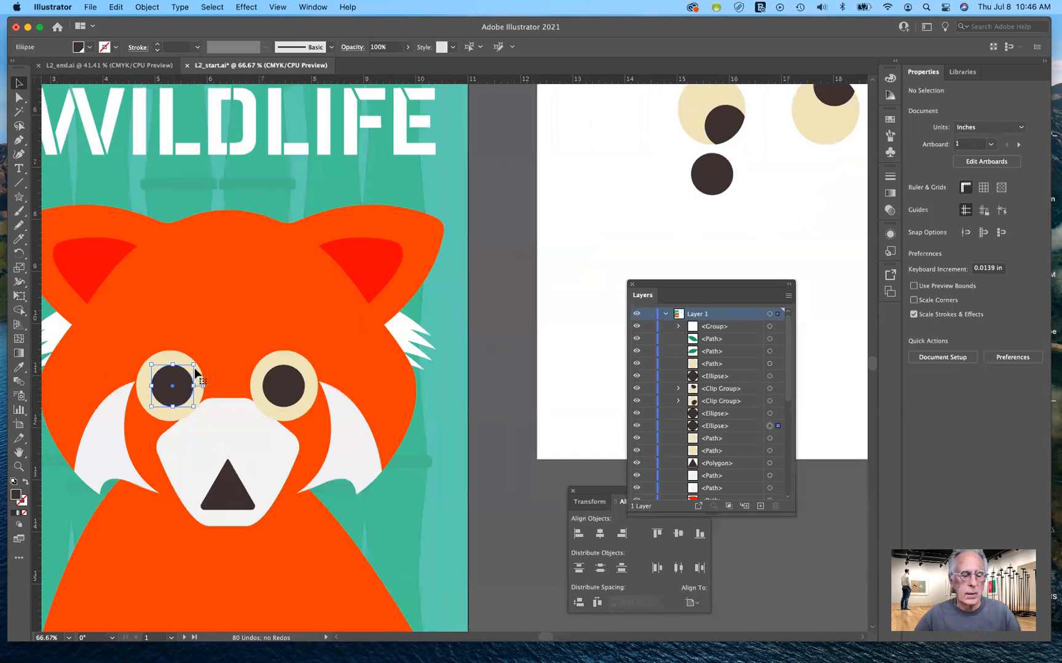
pyautogui.keyDown('shift'); pyautogui.click(279, 369); pyautogui.keyUp('shift')
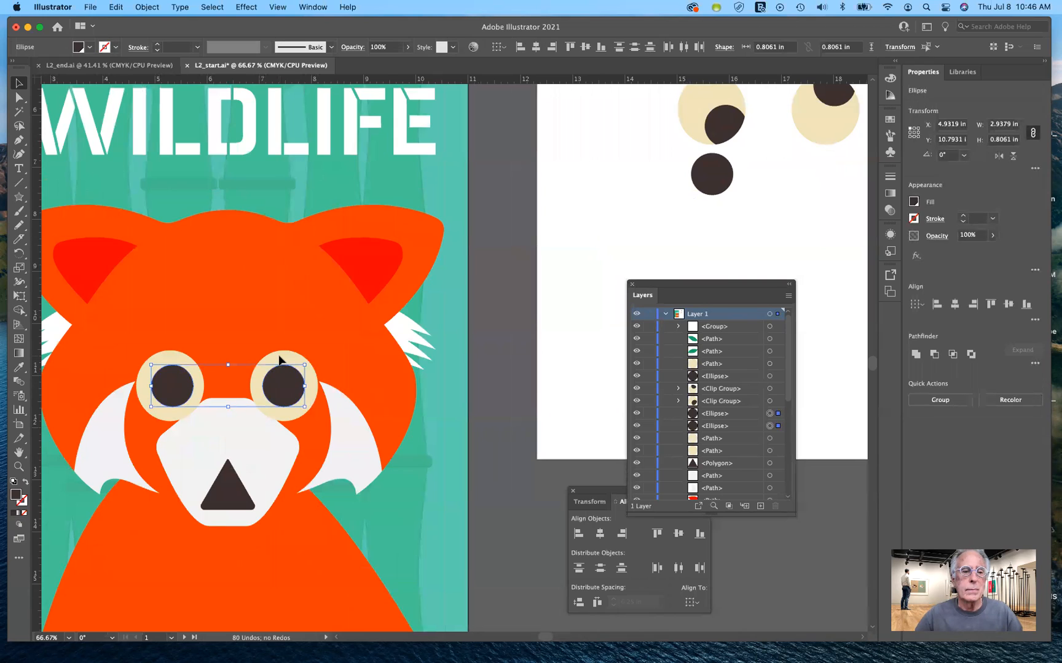
pyautogui.keyDown('shift'); pyautogui.click(280, 360); pyautogui.keyUp('shift')
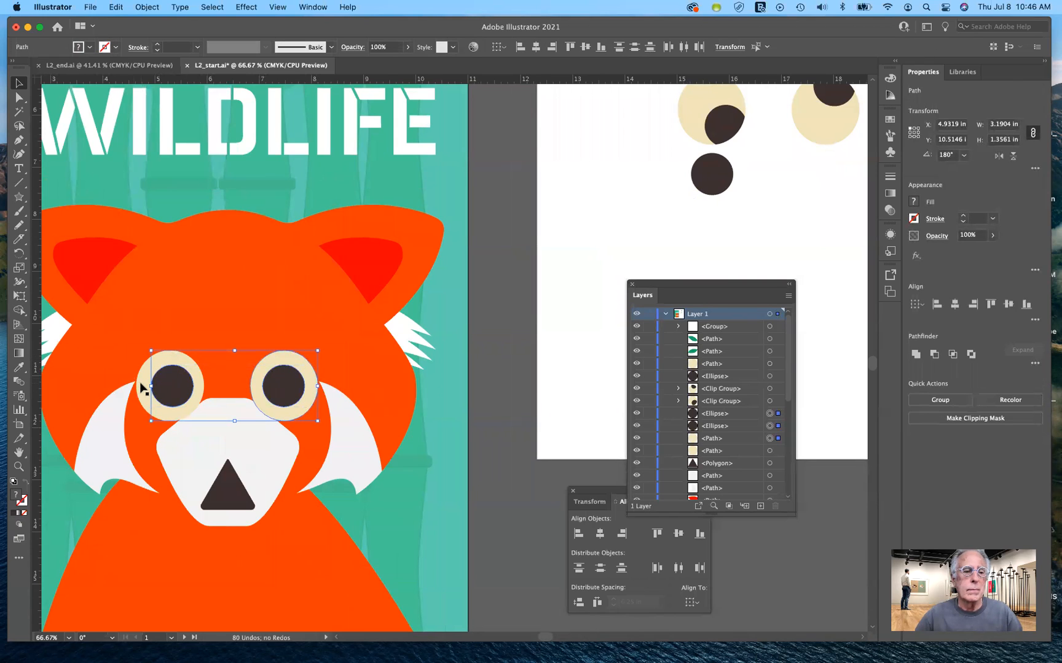
pyautogui.keyDown('shift'); pyautogui.click(167, 410); pyautogui.keyUp('shift')
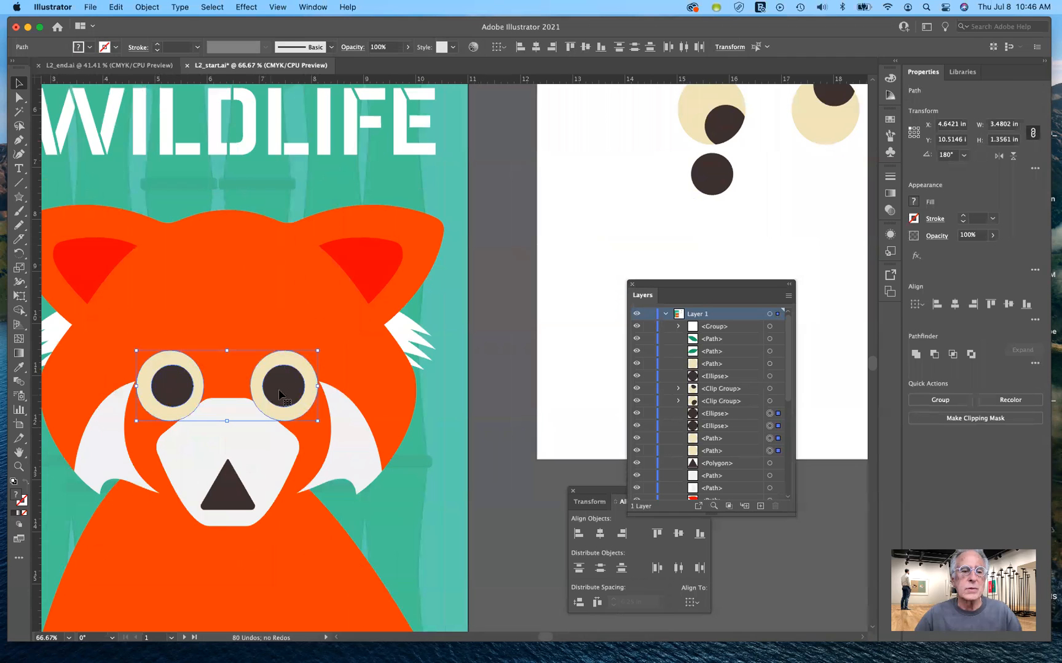
pyautogui.moveTo(714, 299); pyautogui.dragTo(784, 263)
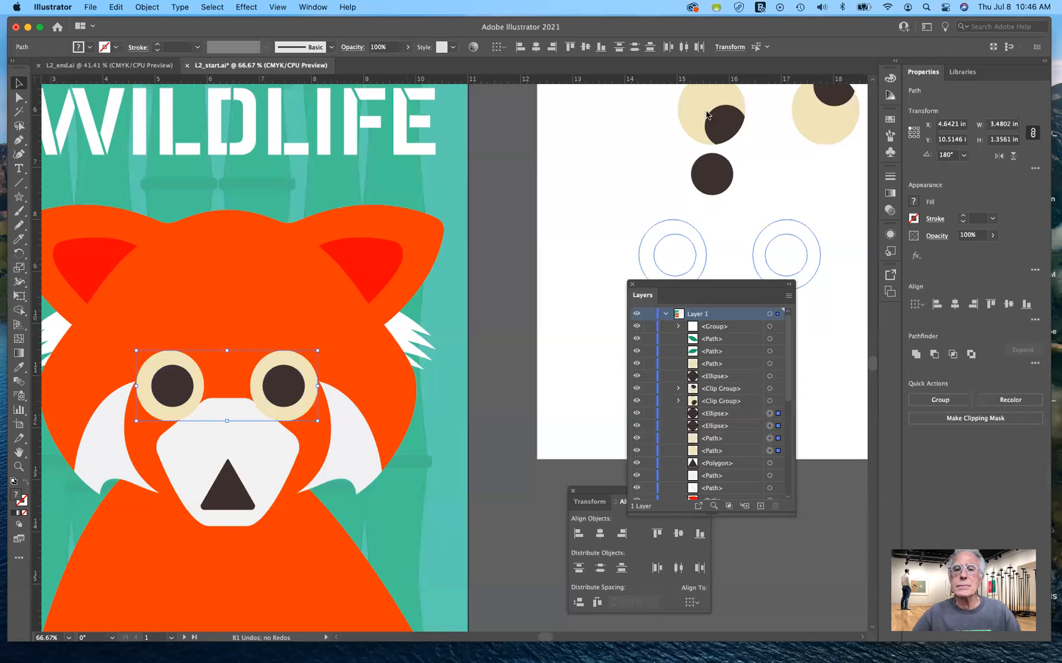
pyautogui.click(753, 123)
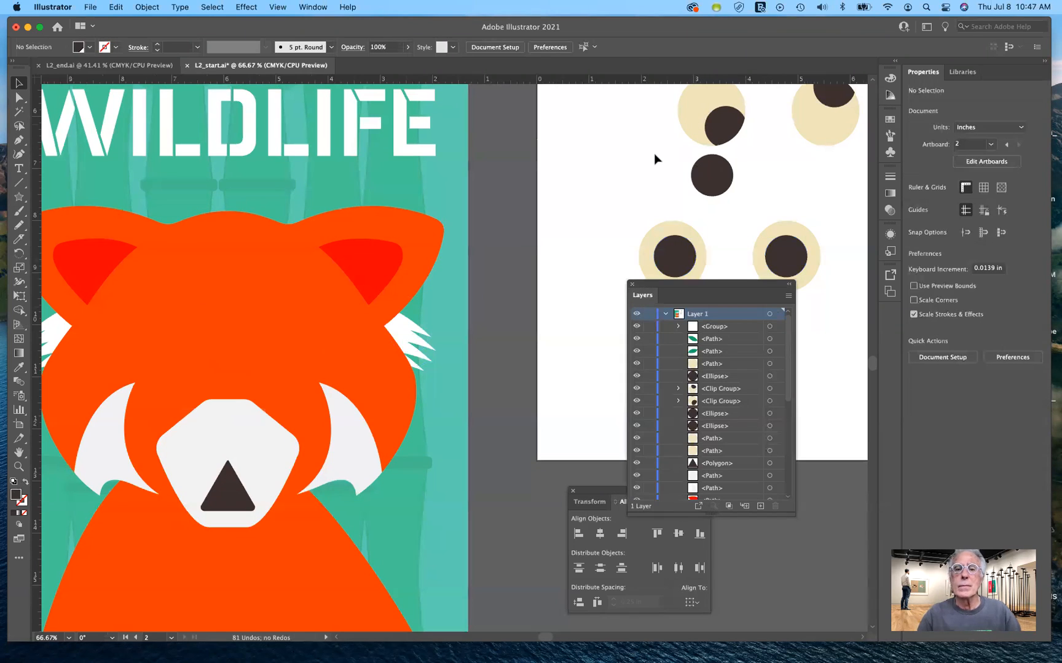
# - Select both clipped eyes on the second artboard and move them onto the panda's face above the muzzle
pyautogui.scroll(2, 653, 154)
pyautogui.hscroll(2, 653, 154)
pyautogui.scroll(3, 654, 152)
pyautogui.hscroll(2, 654, 152)
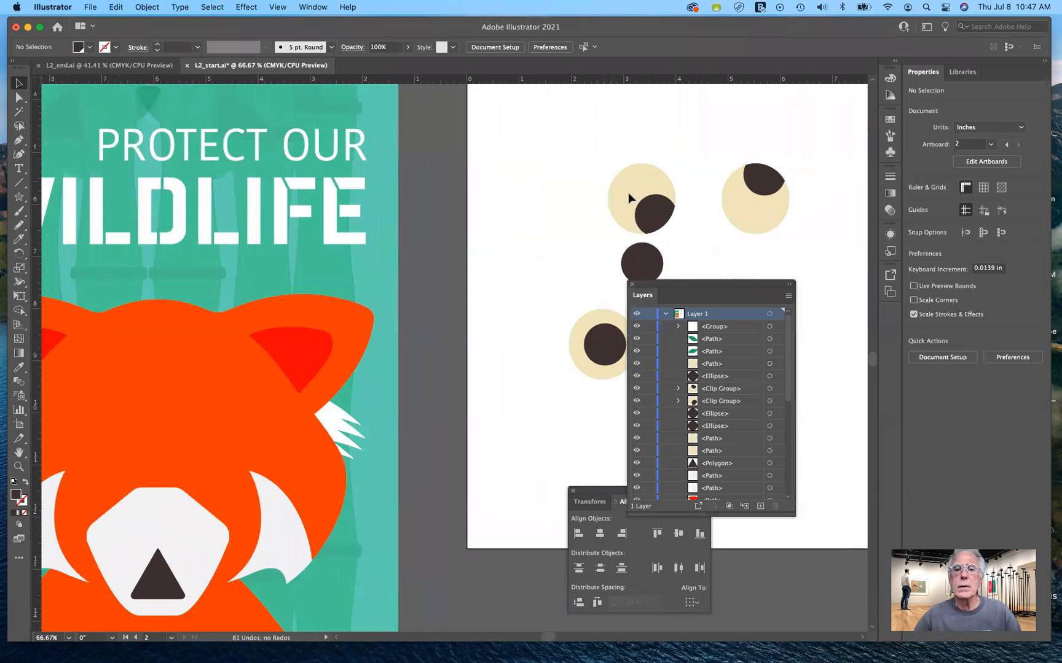
pyautogui.click(650, 168)
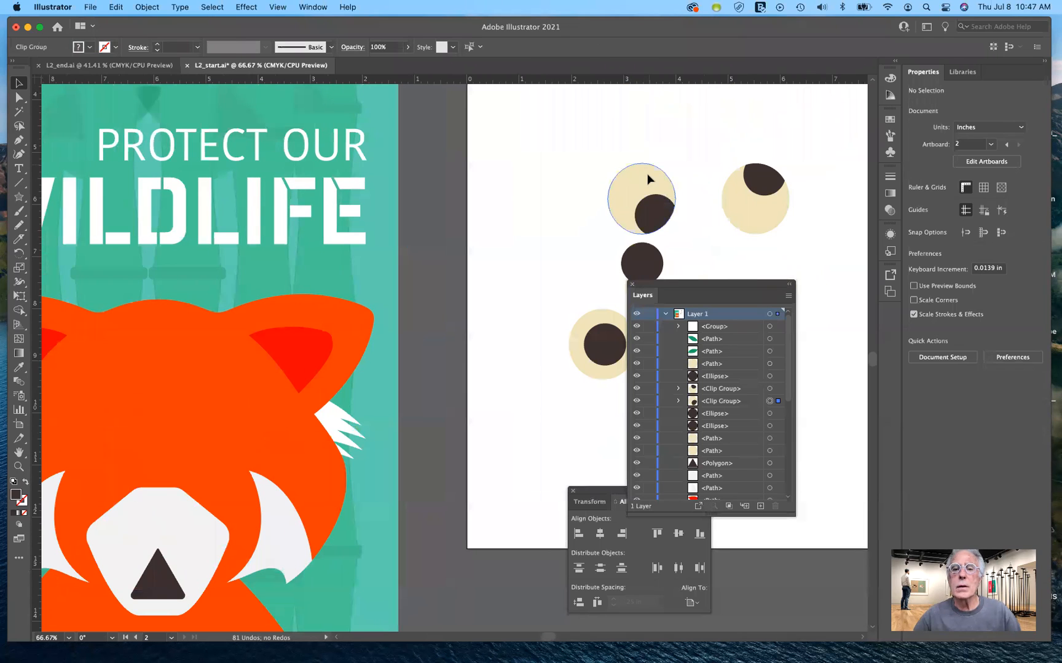
pyautogui.keyDown('shift'); pyautogui.click(739, 225); pyautogui.keyUp('shift')
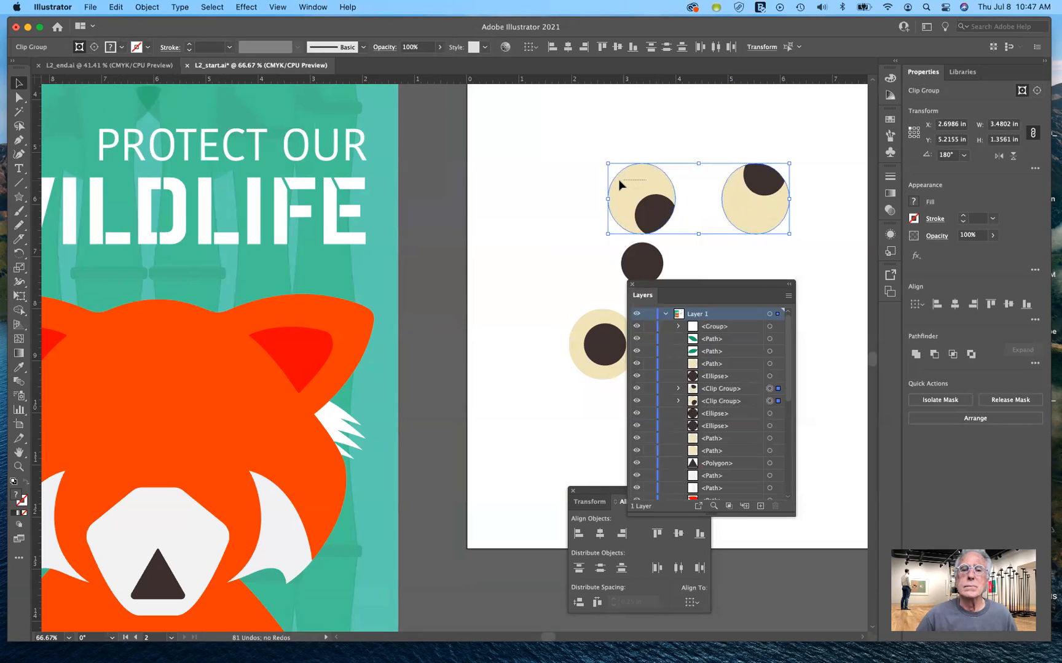
pyautogui.click(617, 225)
pyautogui.moveTo(588, 129); pyautogui.dragTo(789, 215)
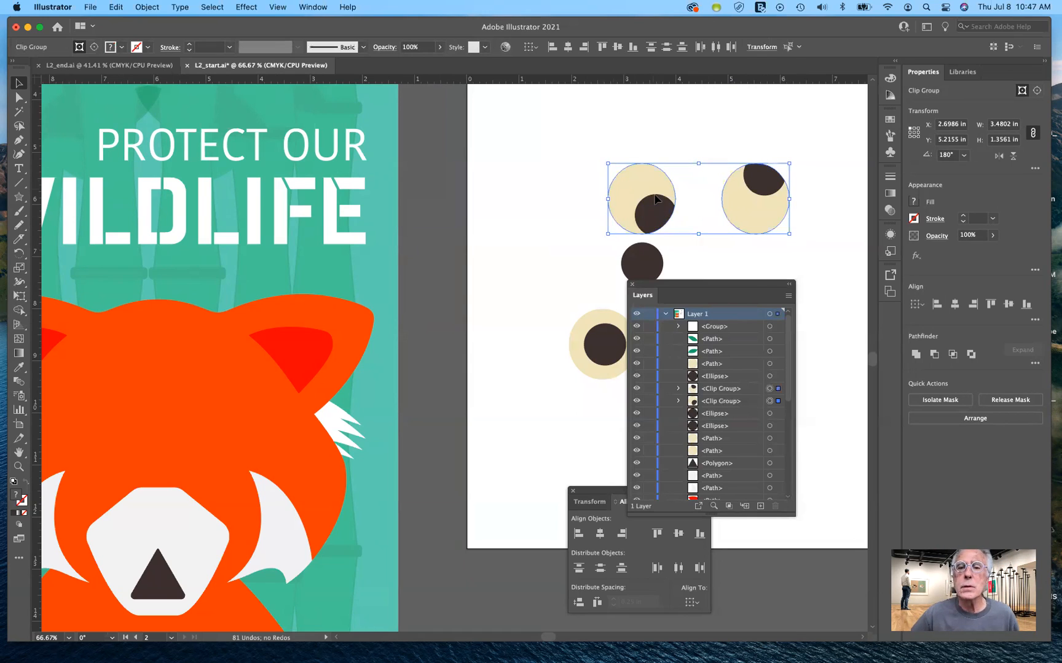
pyautogui.moveTo(646, 210); pyautogui.dragTo(99, 456)
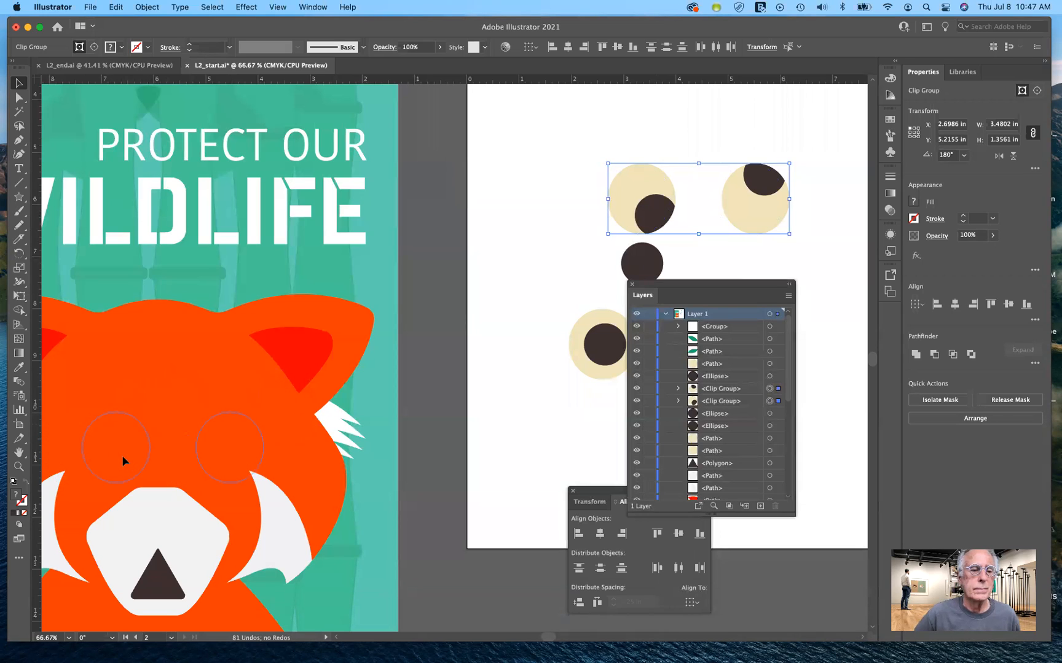
pyautogui.moveTo(121, 456); pyautogui.dragTo(120, 456)
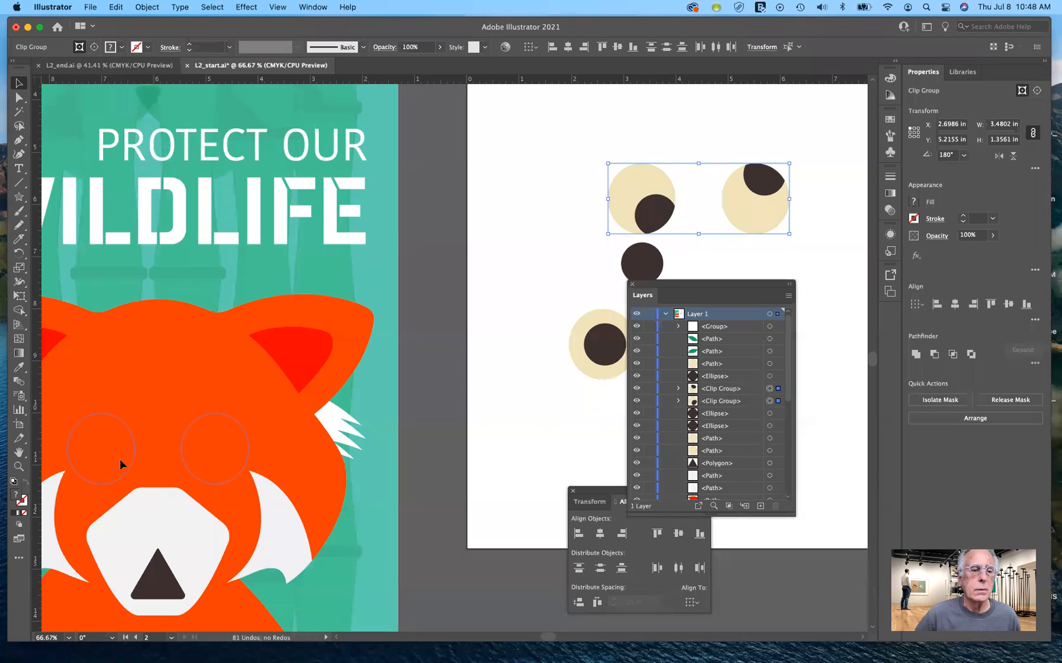
pyautogui.moveTo(121, 459); pyautogui.dragTo(120, 459)
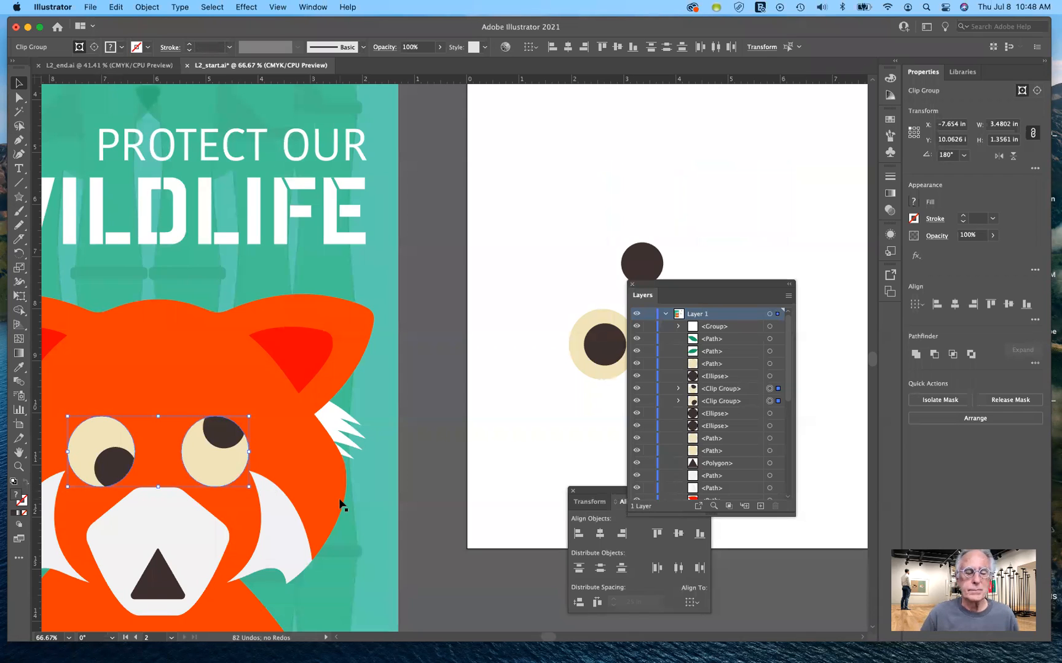
# - Examine the placement of the new eyes on the panda's face and the overall poster layout
pyautogui.hscroll(-3, 342, 505)
pyautogui.scroll(-3, 341, 505)
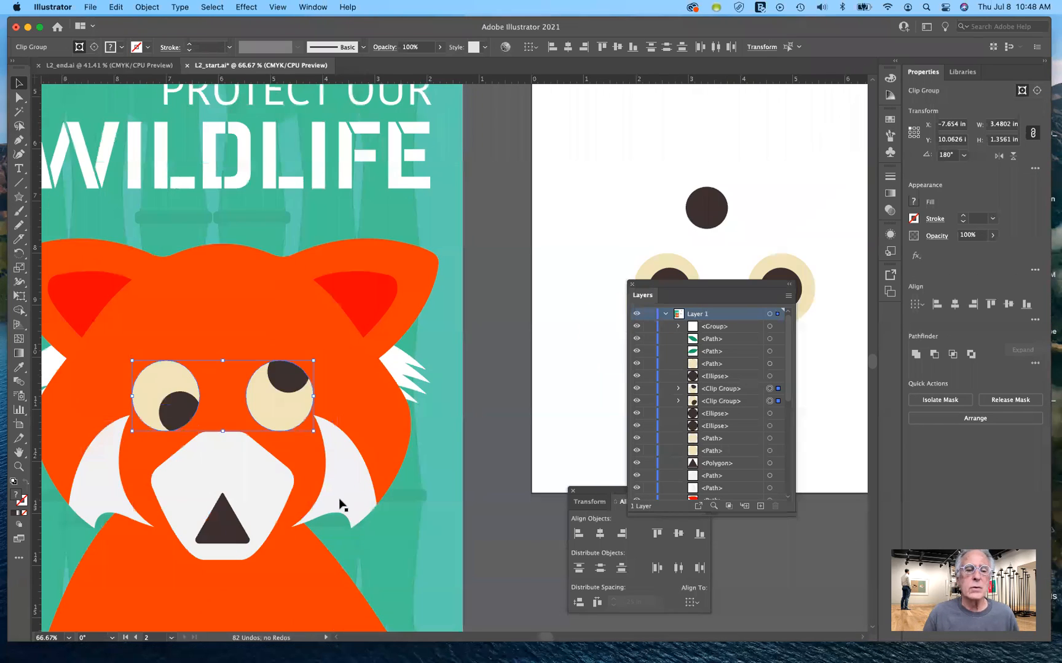
pyautogui.scroll(-6, 341, 505)
pyautogui.hscroll(-6, 341, 505)
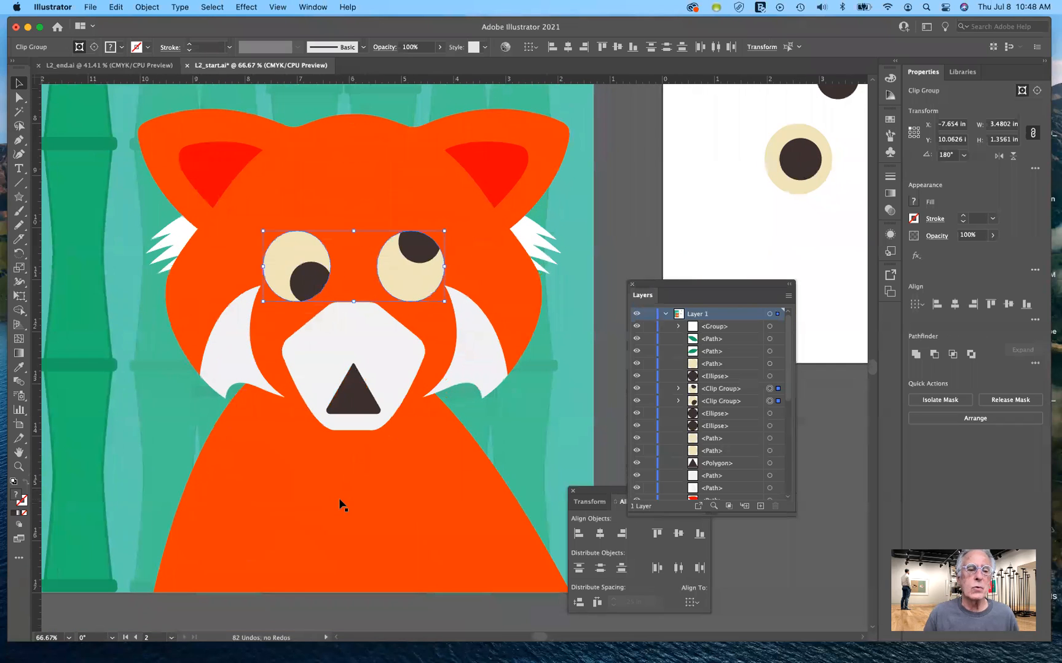
pyautogui.scroll(-1, 341, 505)
pyautogui.scroll(3, 342, 505)
pyautogui.hscroll(1, 342, 505)
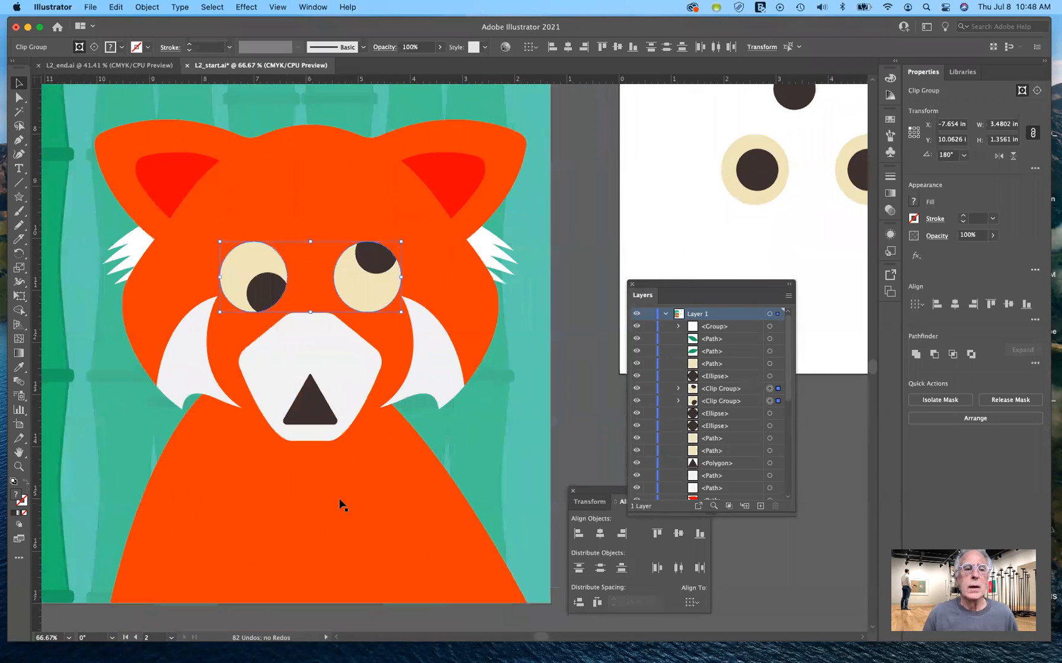
pyautogui.scroll(2, 342, 505)
pyautogui.hscroll(1, 342, 505)
pyautogui.scroll(6, 341, 505)
pyautogui.hscroll(-4, 341, 505)
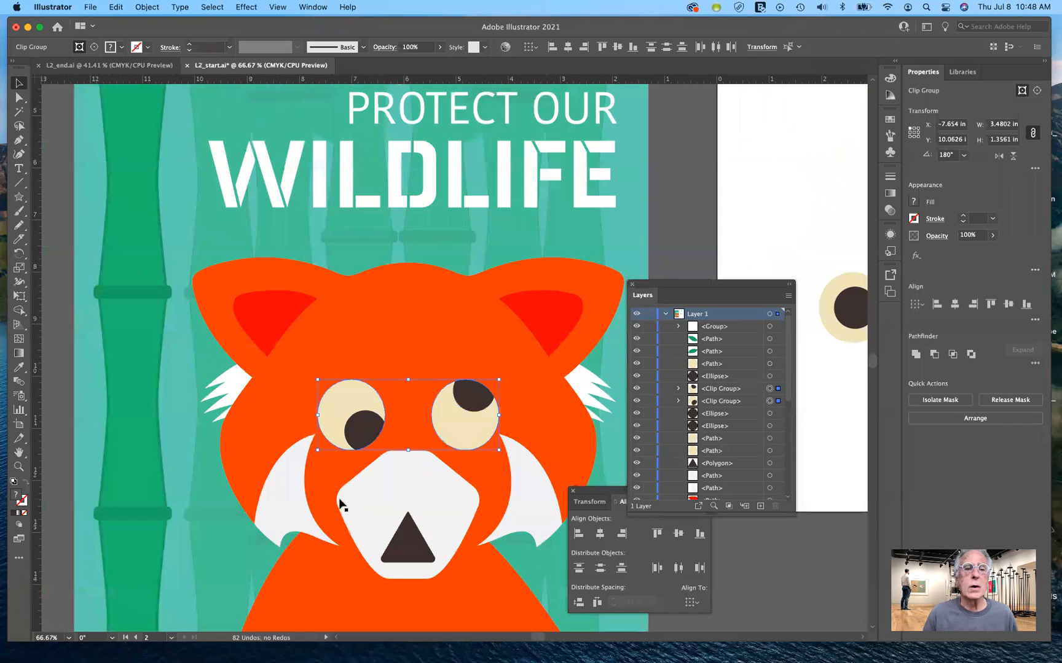
pyautogui.scroll(13, 342, 504)
pyautogui.hscroll(-2, 342, 504)
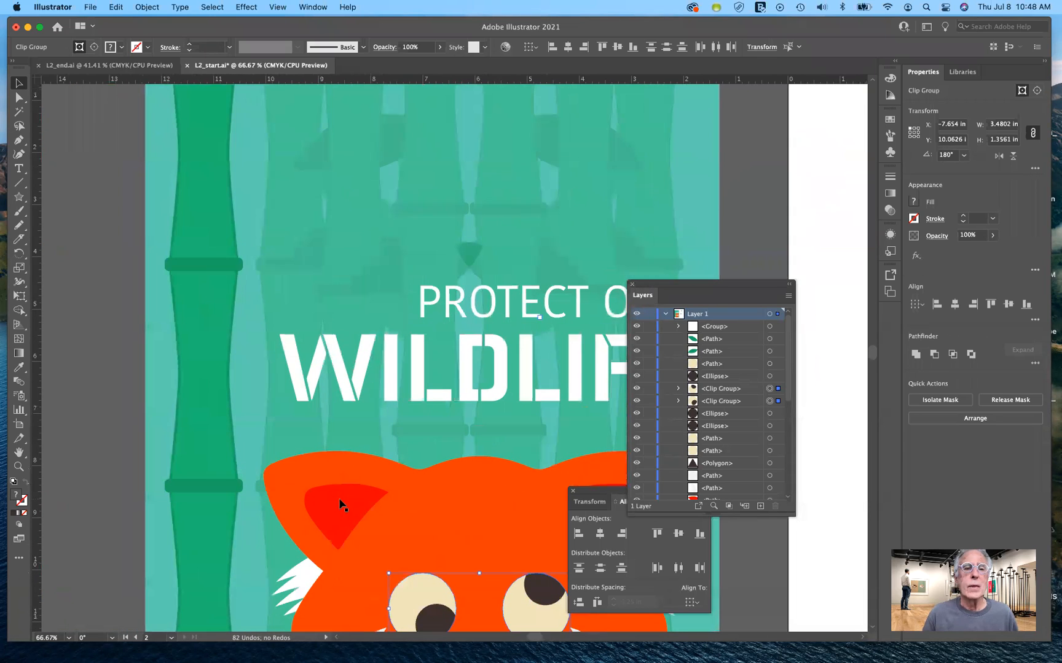
# - Select both green leaves on the second artboard and group them
pyautogui.scroll(3, 341, 505)
pyautogui.hscroll(4, 341, 505)
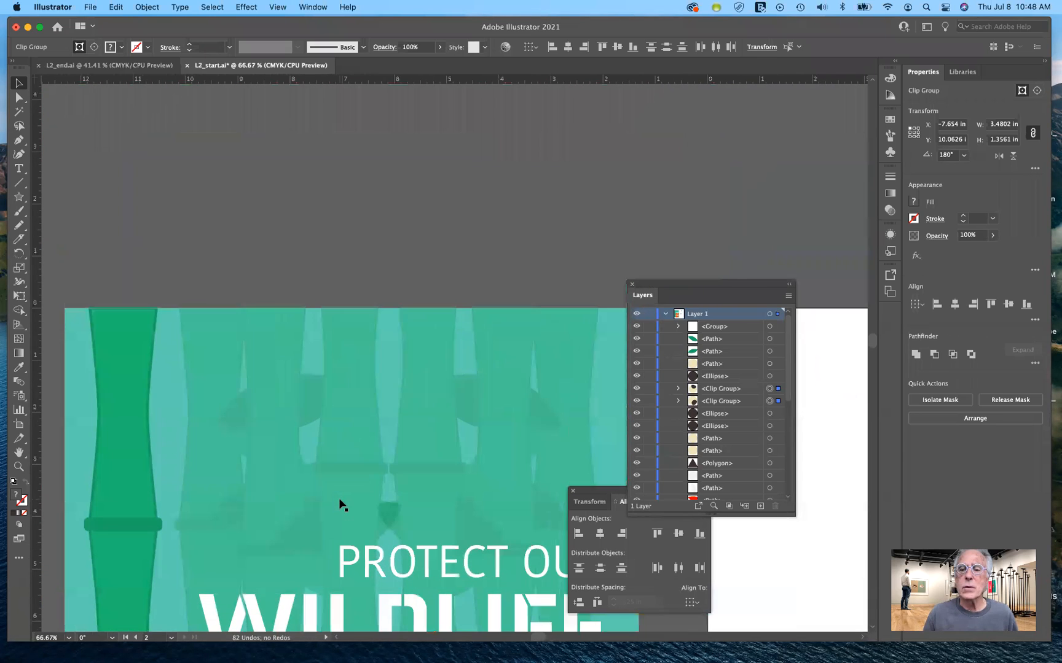
pyautogui.scroll(-2, 342, 505)
pyautogui.scroll(-6, 341, 505)
pyautogui.hscroll(2, 341, 505)
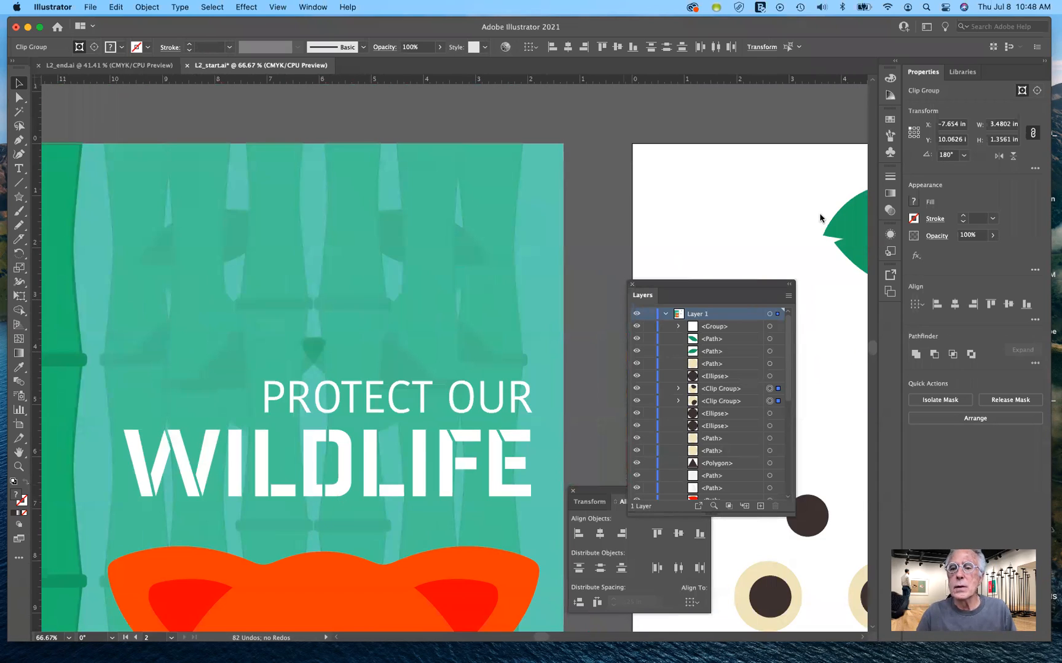
pyautogui.click(846, 227)
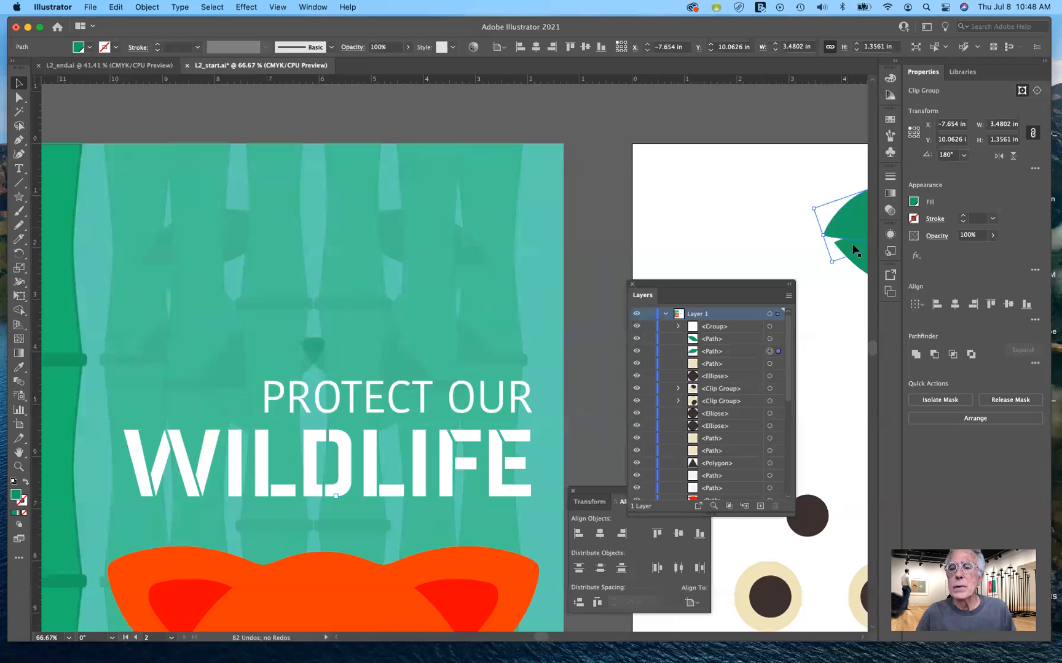
pyautogui.hscroll(1, 803, 258)
pyautogui.hscroll(3, 804, 261)
pyautogui.scroll(-1, 805, 261)
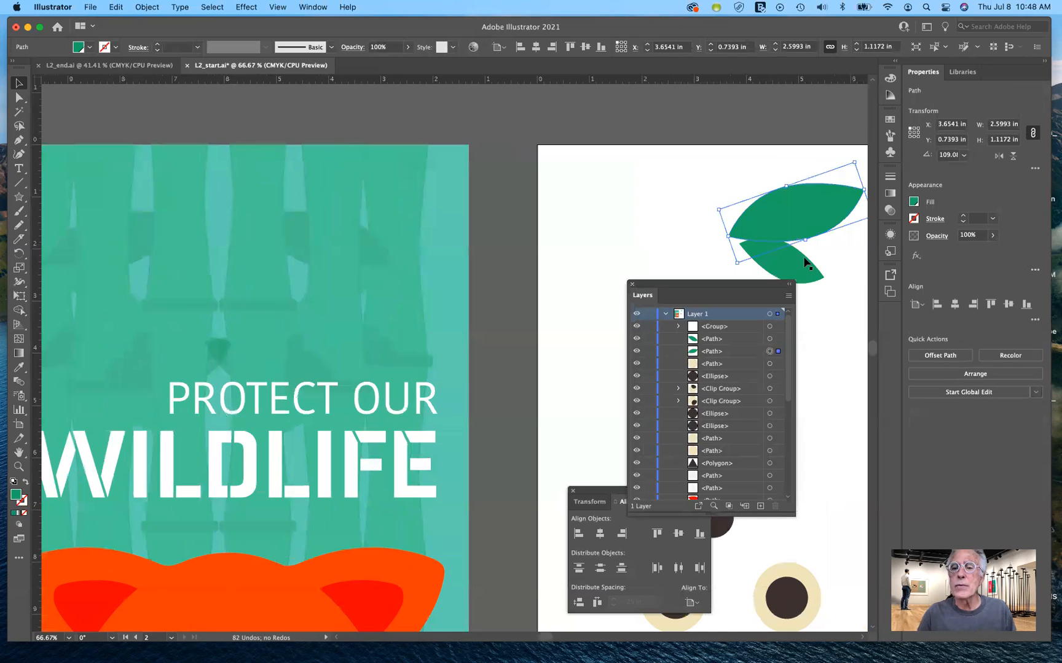
pyautogui.hscroll(2, 738, 245)
pyautogui.scroll(-1, 738, 246)
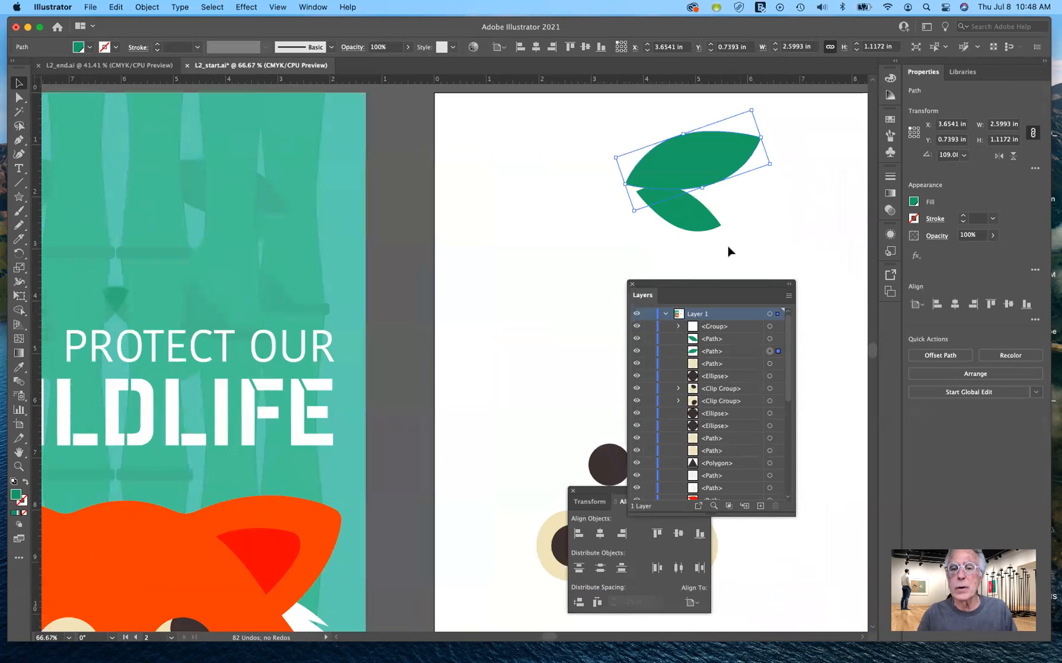
pyautogui.keyDown('shift'); pyautogui.click(696, 224); pyautogui.keyUp('shift')
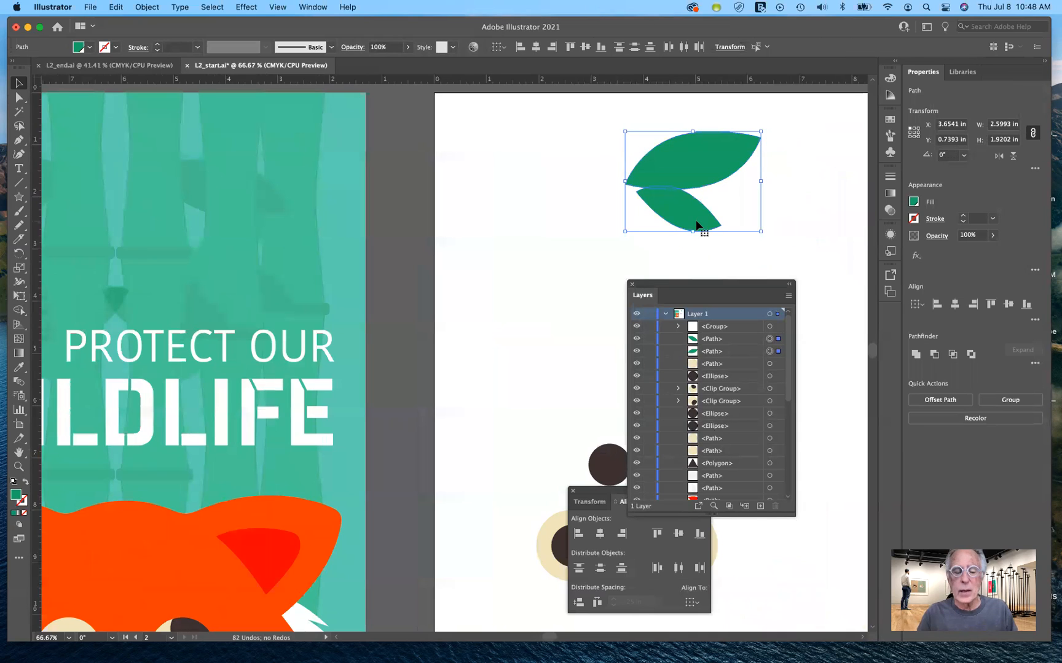
pyautogui.press('super+g')
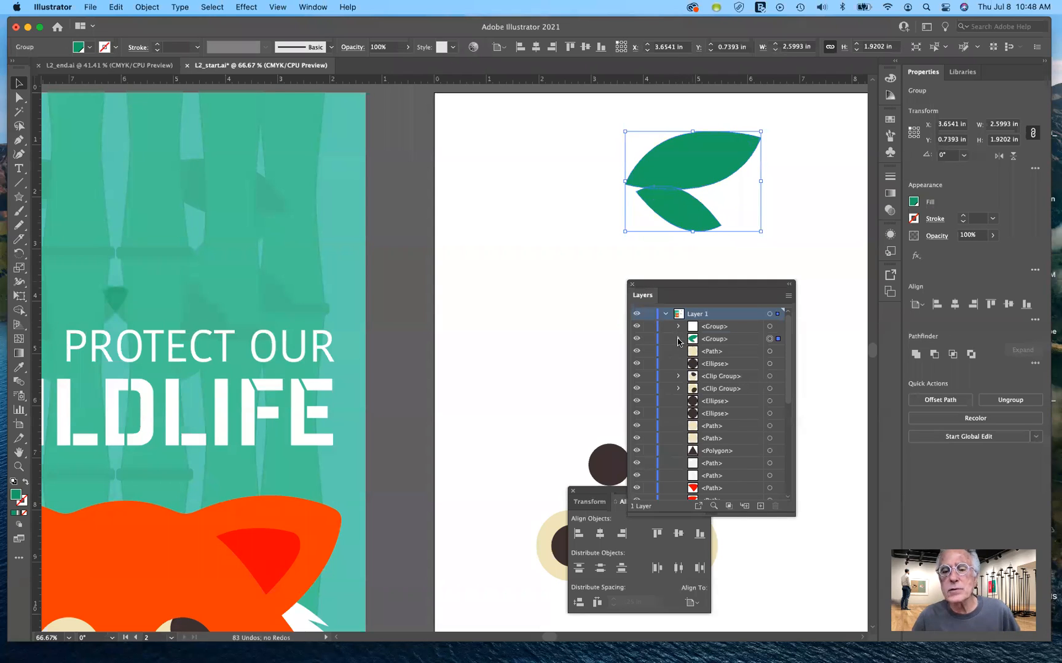
# - Rename the new leaf group in the layer list as leaves and deselect it
pyautogui.click(717, 340)
pyautogui.doubleClick(716, 339)
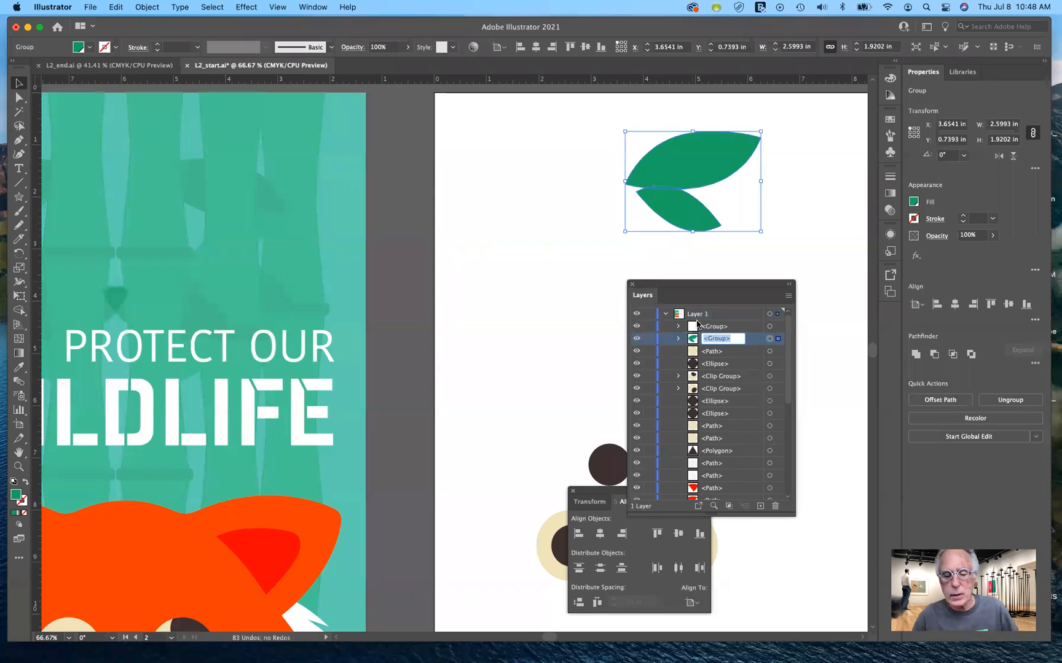
pyautogui.write('le')
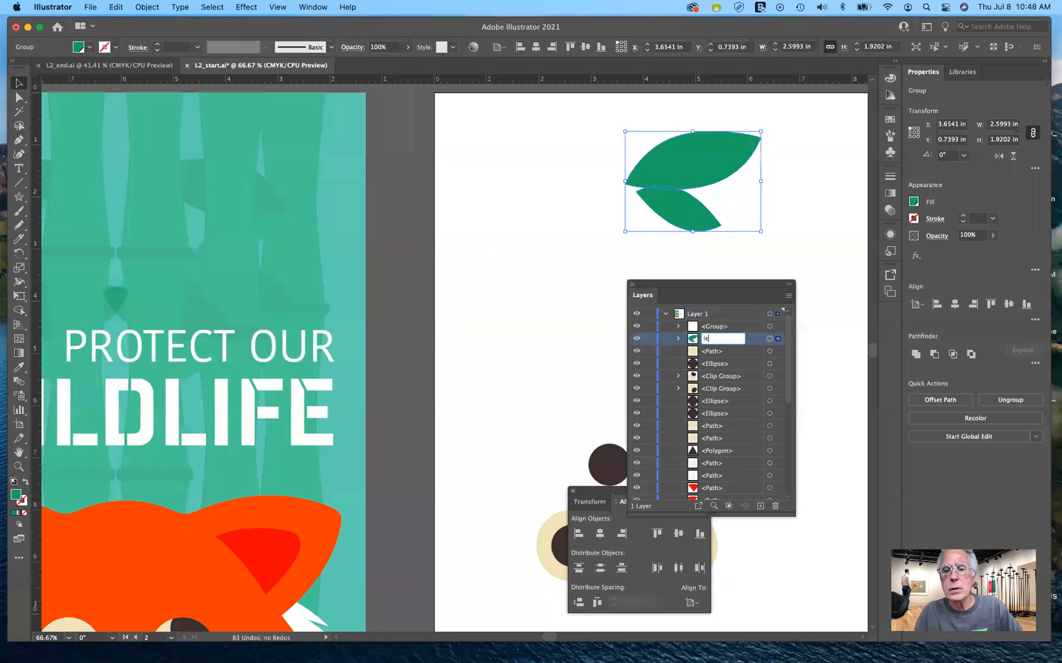
pyautogui.write('aves')
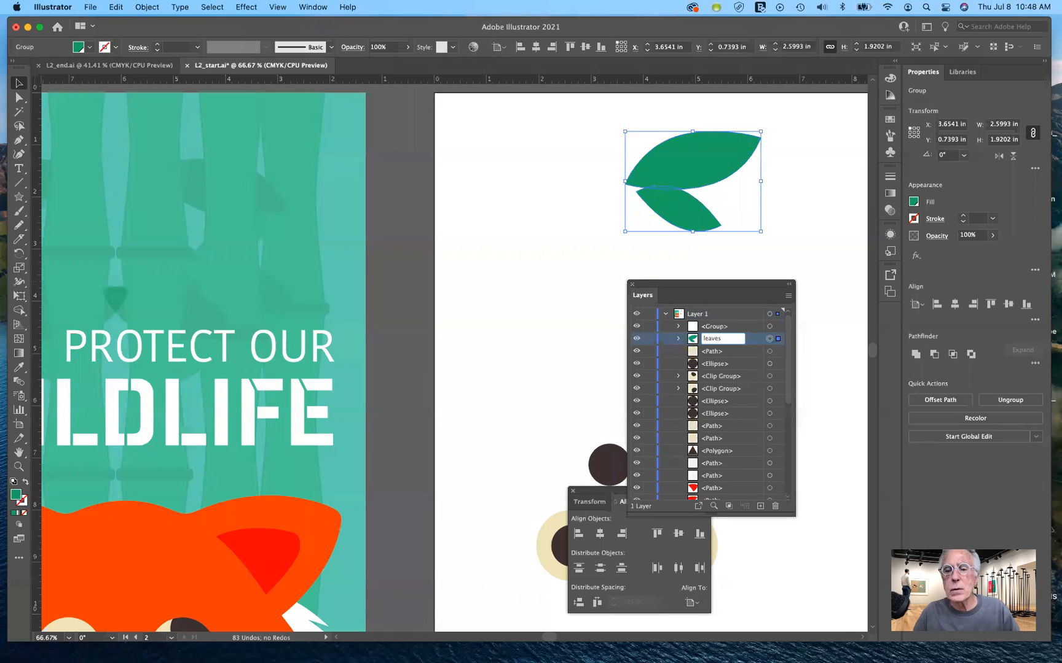
pyautogui.press('Return')
pyautogui.click(822, 362)
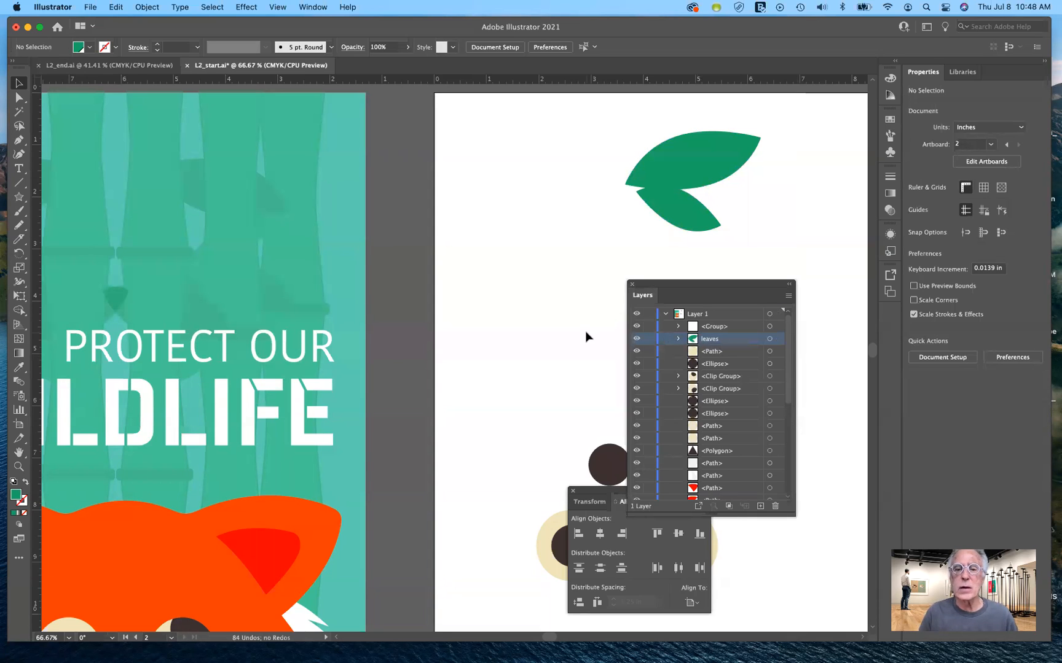
# - Move the leaves group from the second artboard onto the poster's dark bamboo stalk, just above its upper joint, and deselect it
pyautogui.hscroll(-2, 585, 336)
pyautogui.hscroll(-10, 585, 336)
pyautogui.scroll(-5, 585, 336)
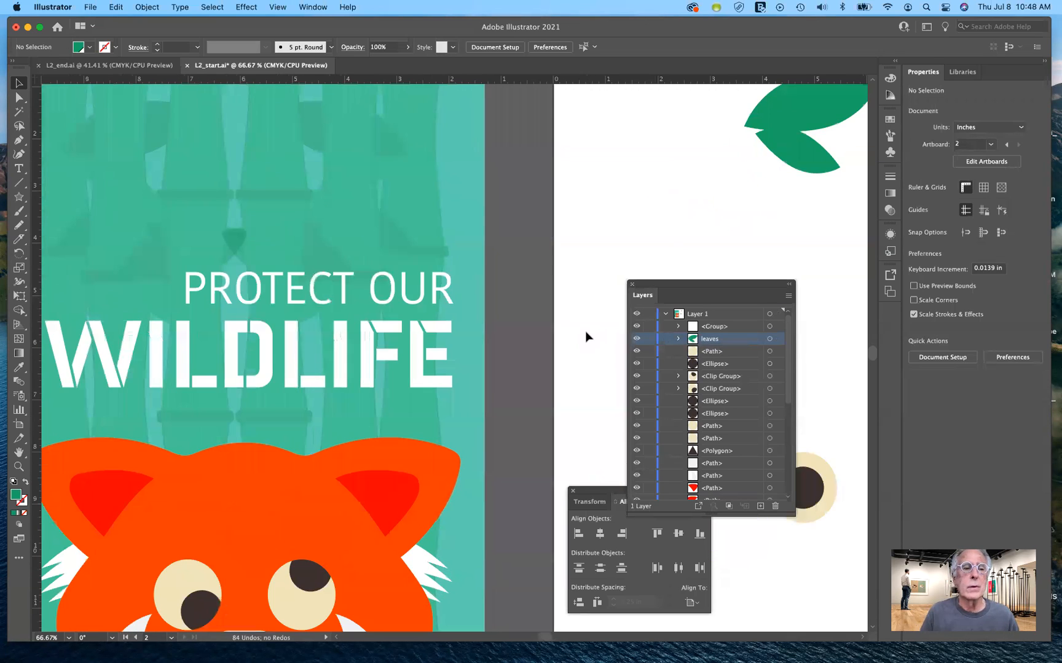
pyautogui.hscroll(-5, 585, 337)
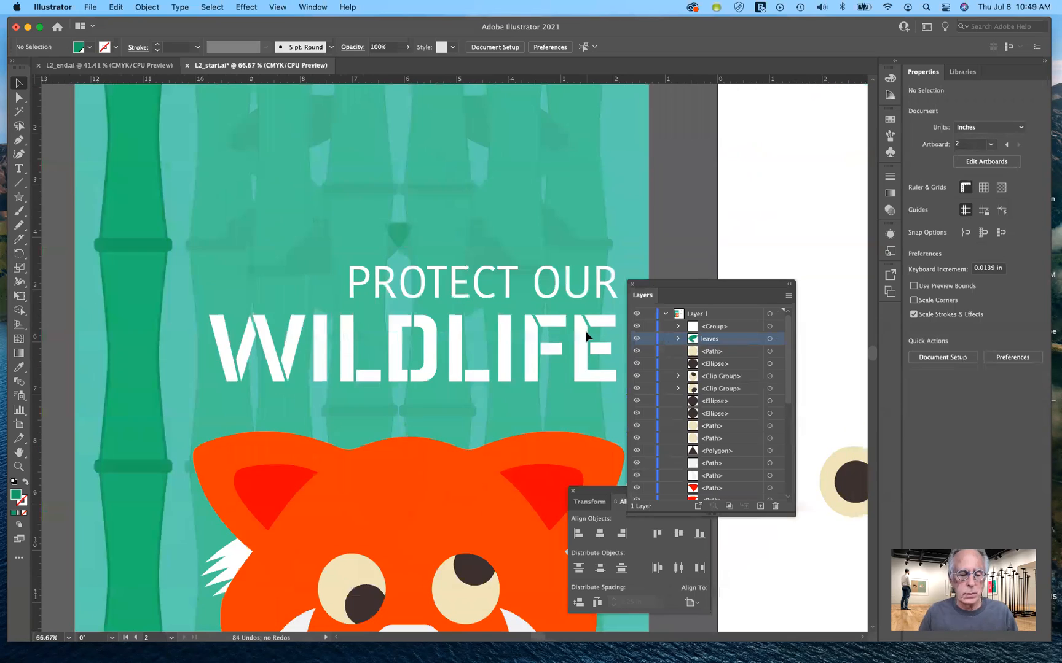
pyautogui.scroll(8, 585, 337)
pyautogui.hscroll(2, 586, 337)
pyautogui.scroll(2, 586, 337)
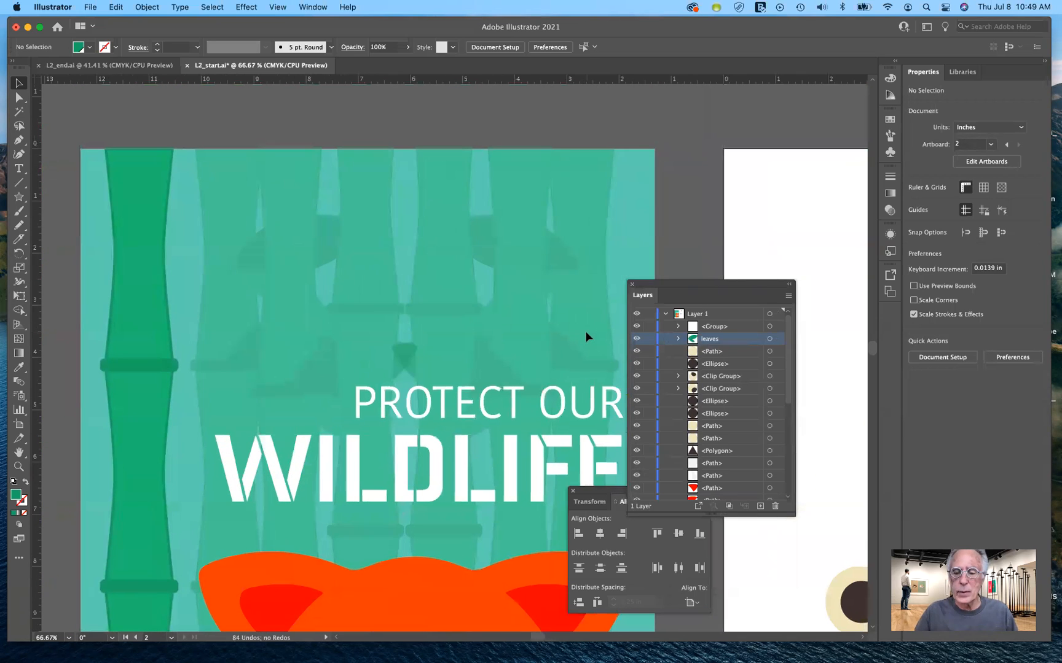
pyautogui.press('super+minus')
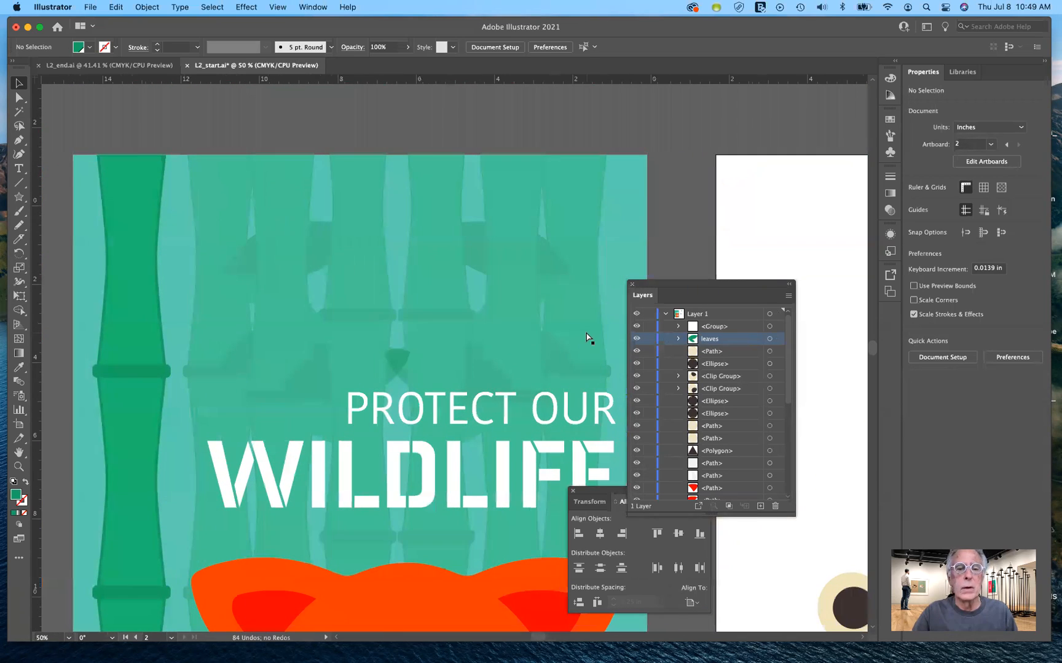
pyautogui.press('super+minus')
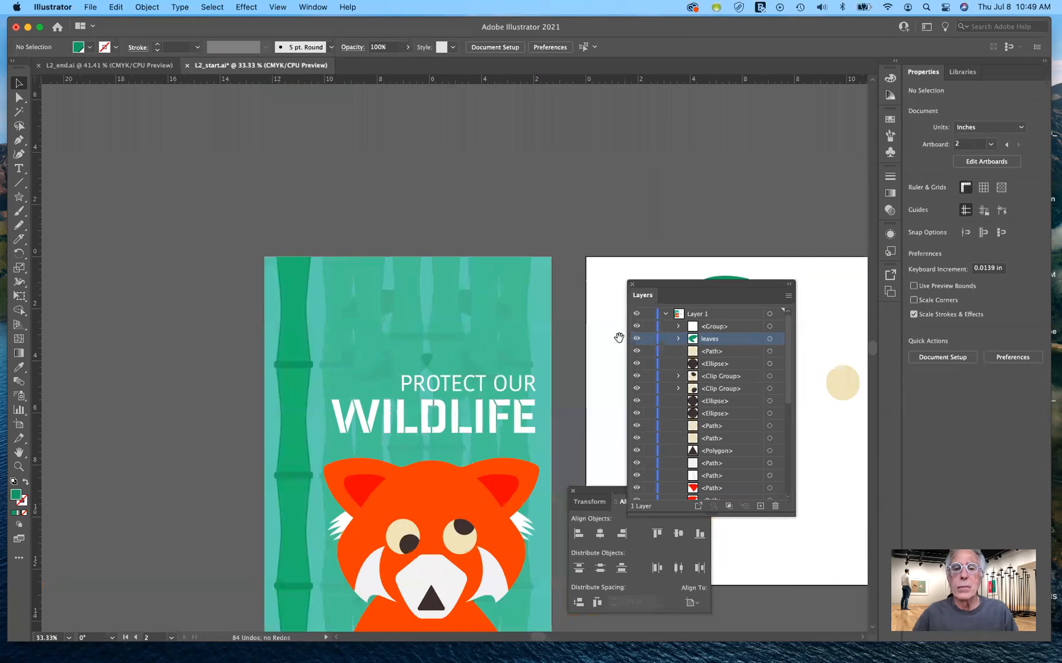
pyautogui.scroll(-5, 525, 244)
pyautogui.hscroll(4, 526, 243)
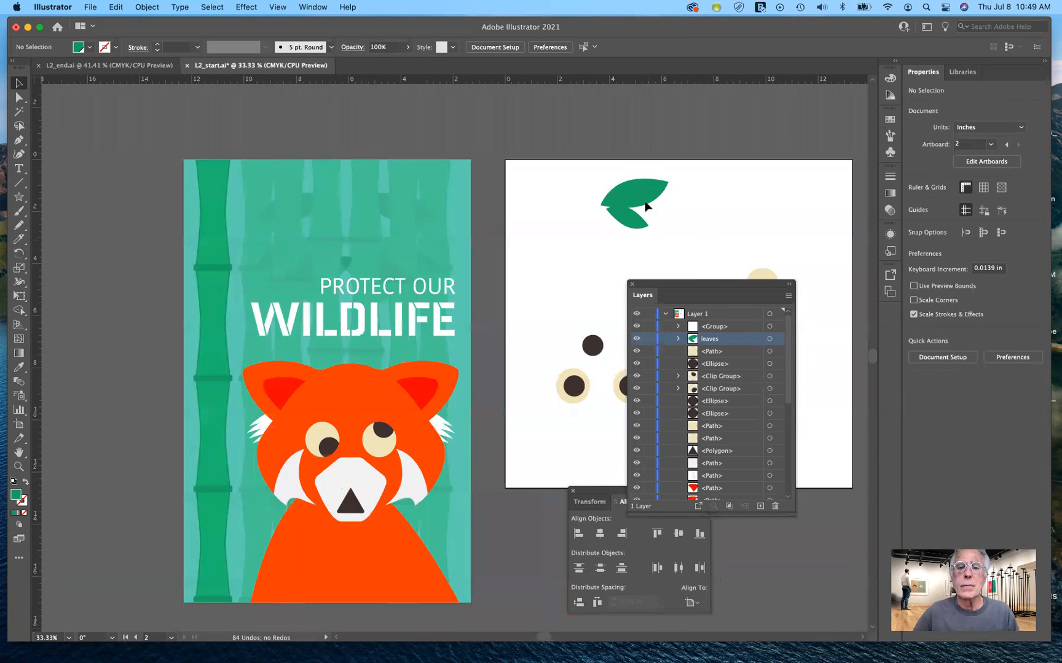
pyautogui.moveTo(604, 204); pyautogui.dragTo(271, 219)
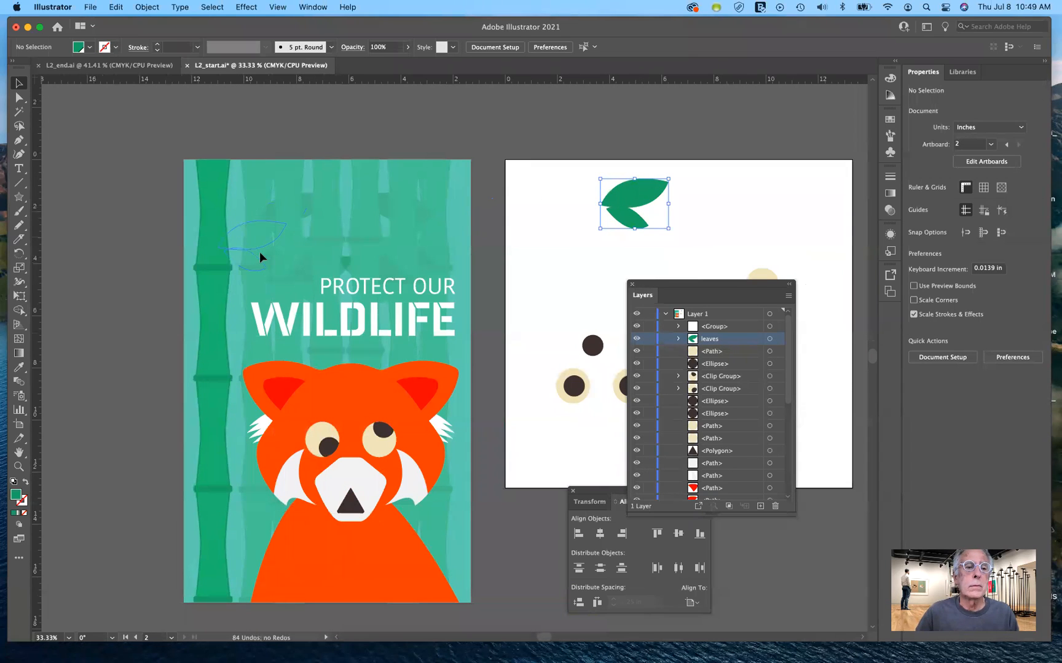
pyautogui.moveTo(258, 249); pyautogui.dragTo(260, 247)
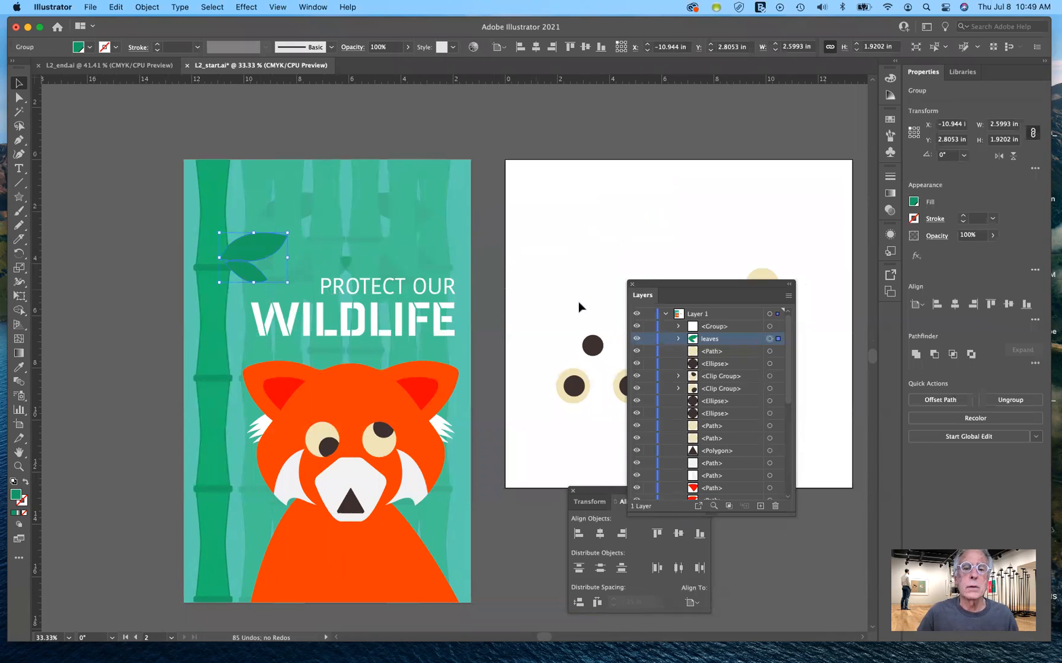
pyautogui.click(559, 232)
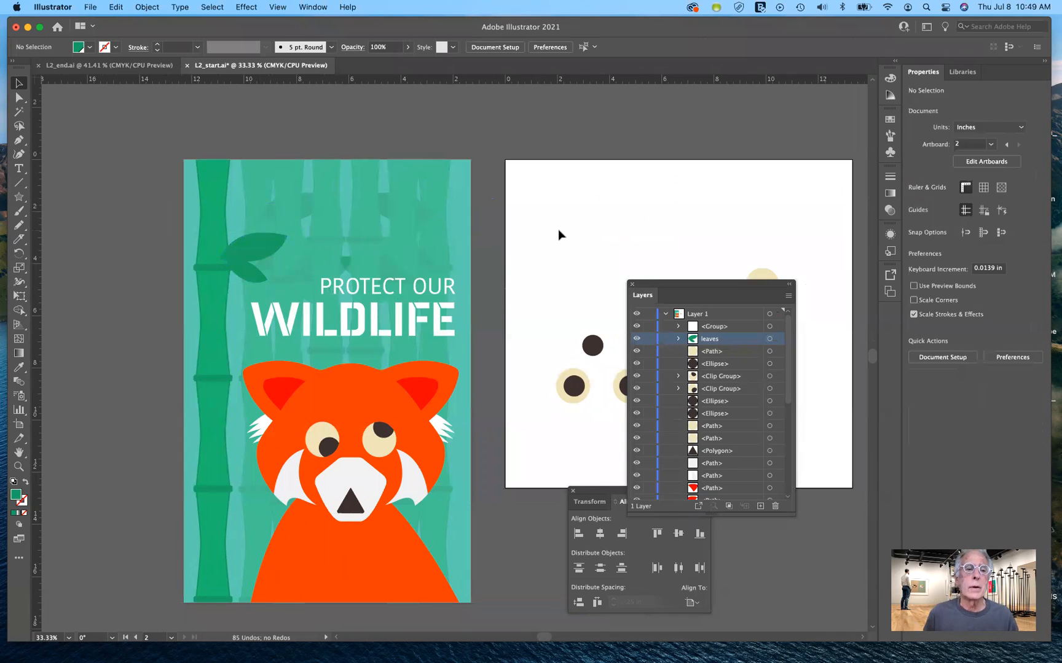